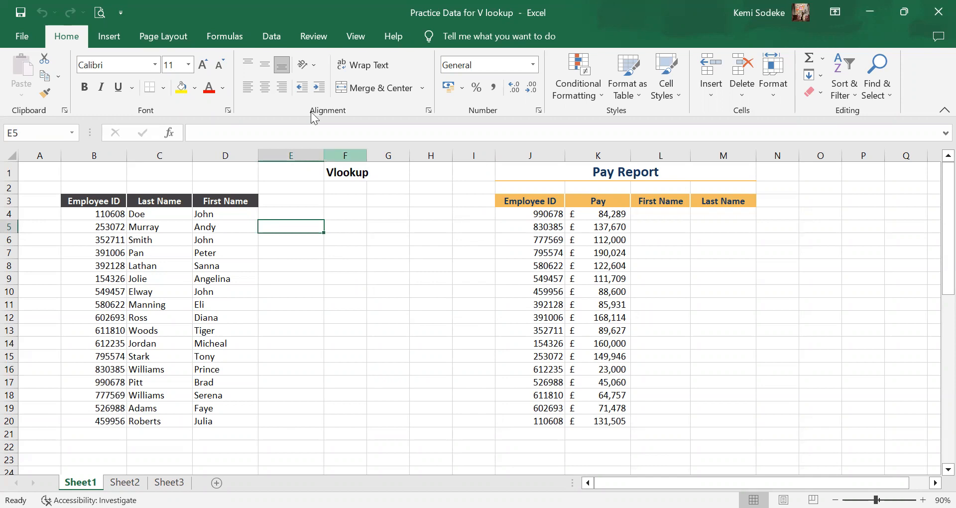
{"action": "left_click", "coordinate": [224, 36]}
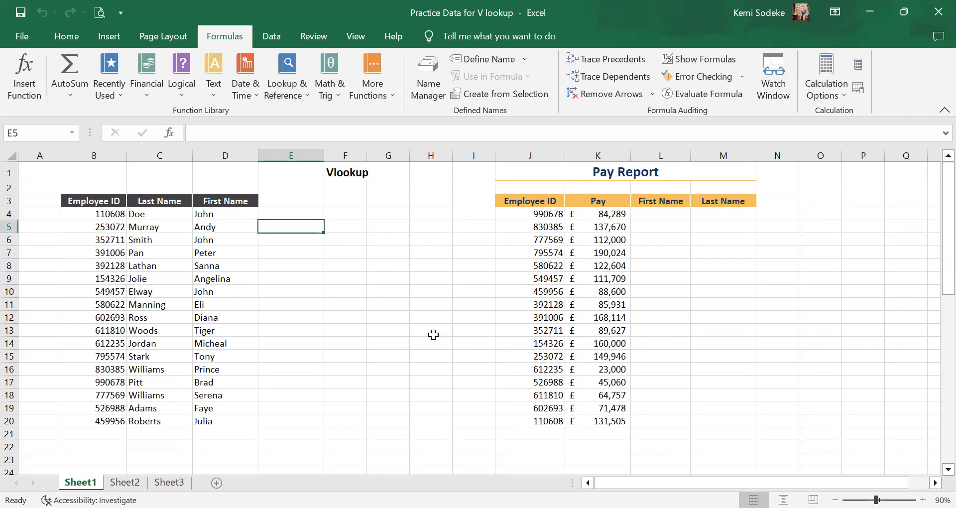
{"action": "left_click", "coordinate": [403, 334]}
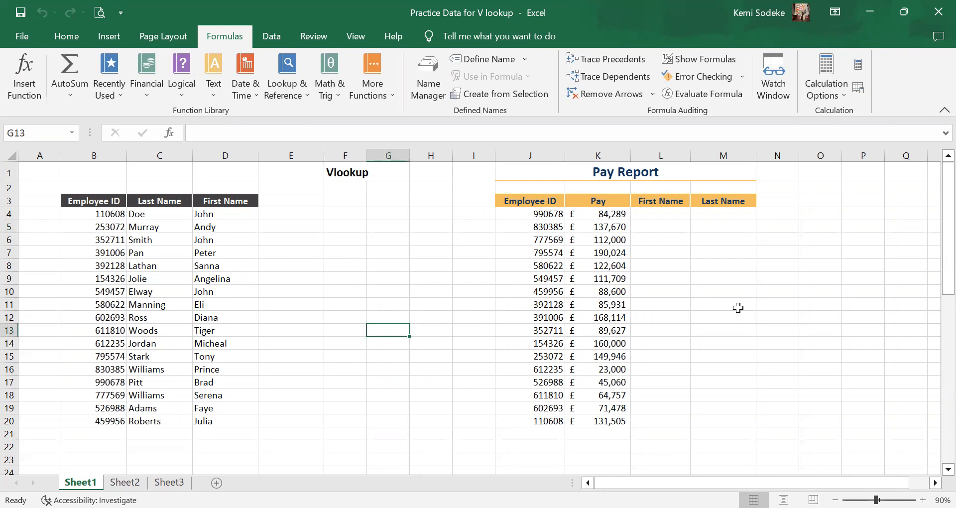
{"action": "left_click", "coordinate": [396, 269]}
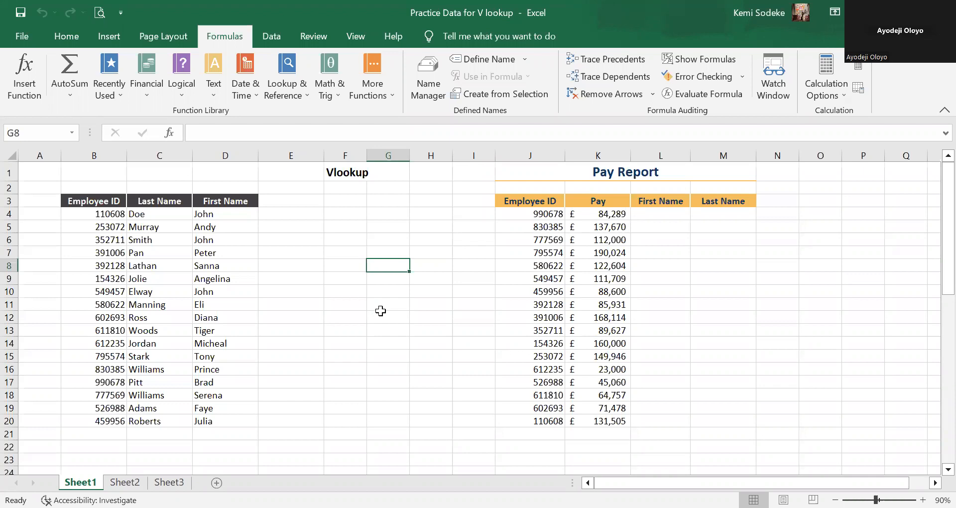
{"action": "left_click", "coordinate": [375, 331]}
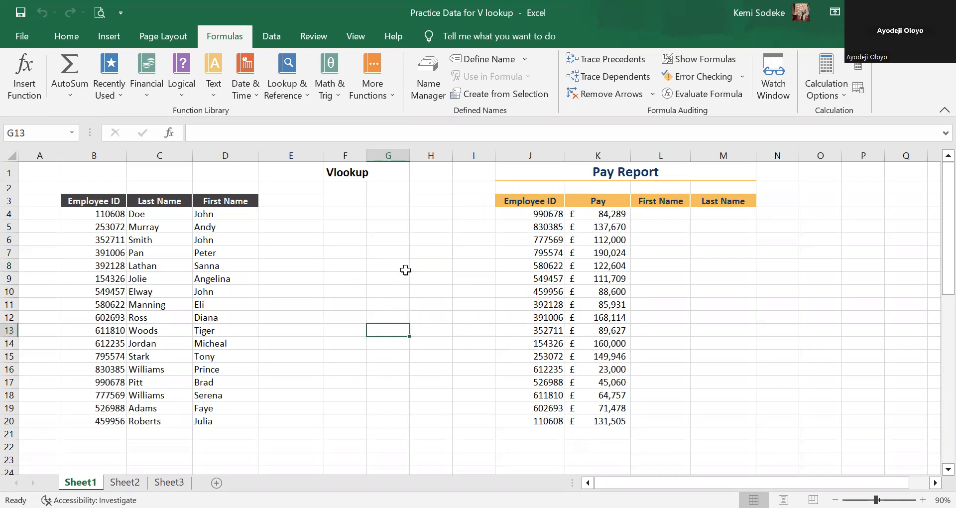
{"action": "left_click_drag", "start_coordinate": [381, 252], "coordinate": [391, 244]}
{"action": "left_click", "coordinate": [421, 328]}
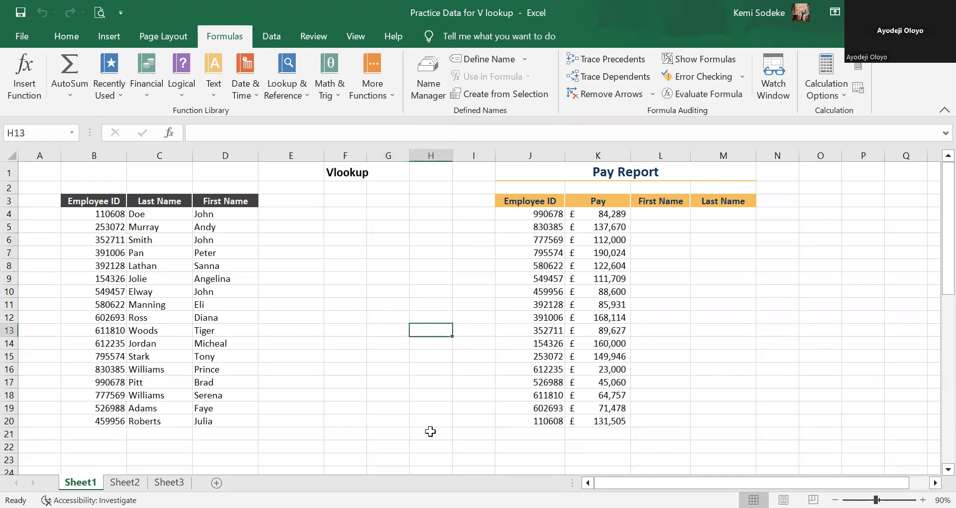
{"action": "left_click", "coordinate": [332, 305]}
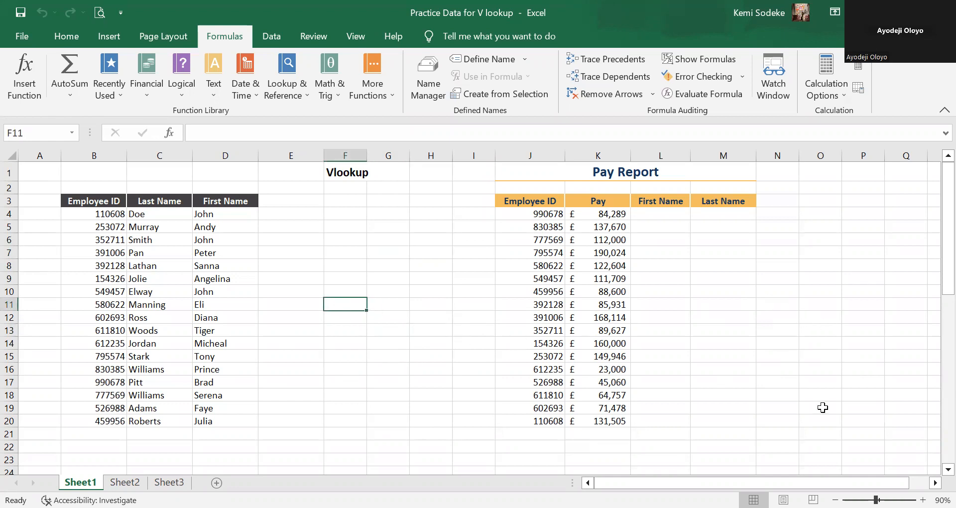
{"action": "left_click", "coordinate": [302, 253]}
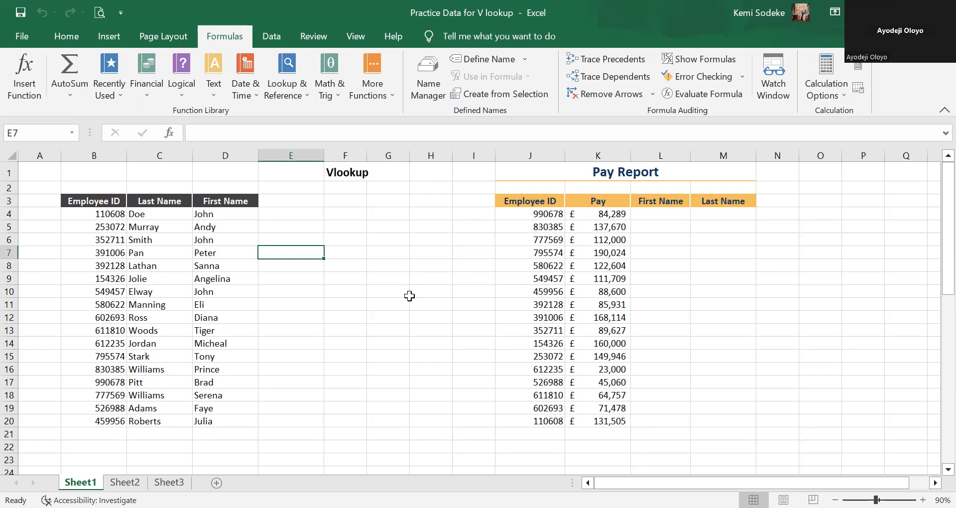
{"action": "left_click", "coordinate": [354, 294]}
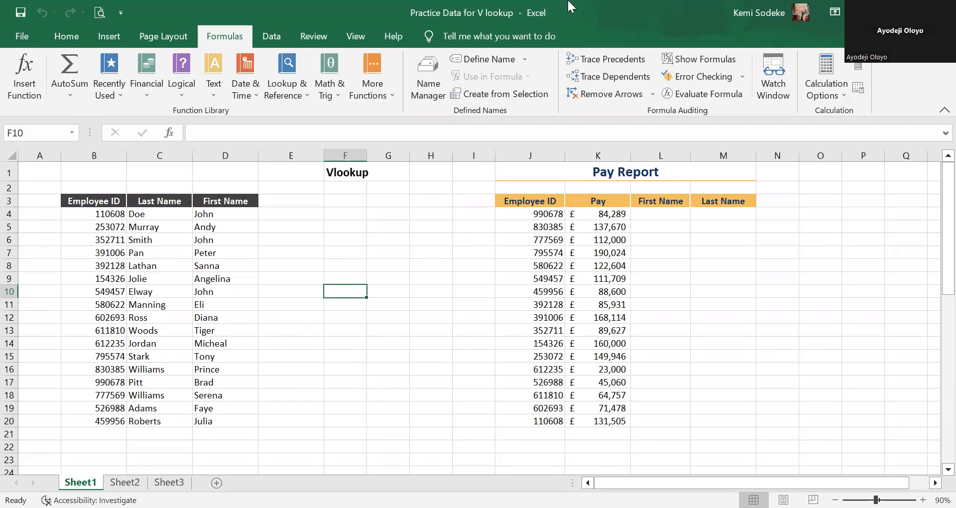
{"action": "left_click", "coordinate": [361, 383]}
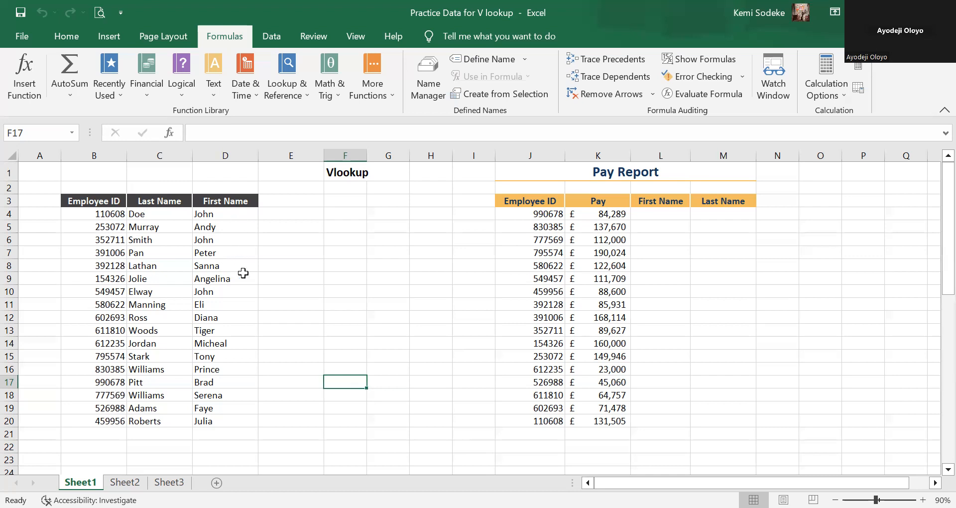
{"action": "left_click", "coordinate": [817, 328]}
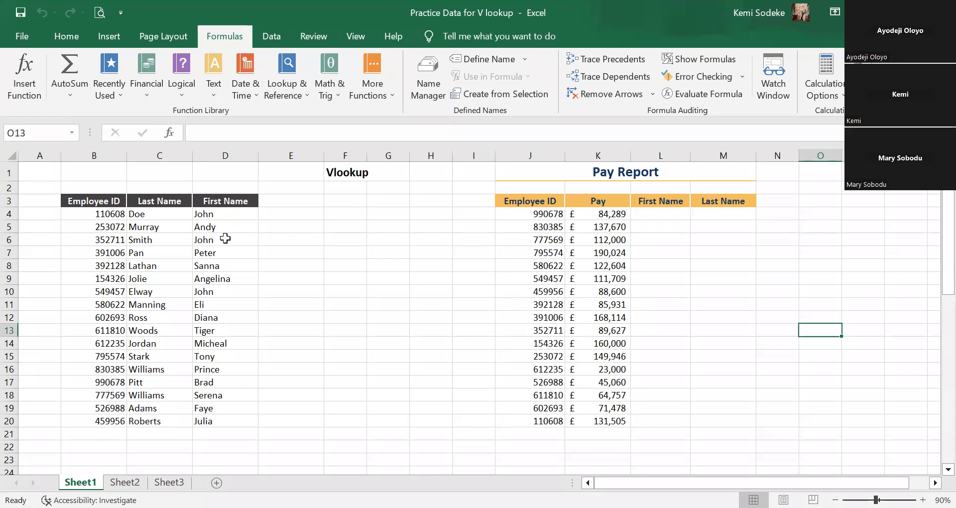
{"action": "left_click", "coordinate": [659, 282]}
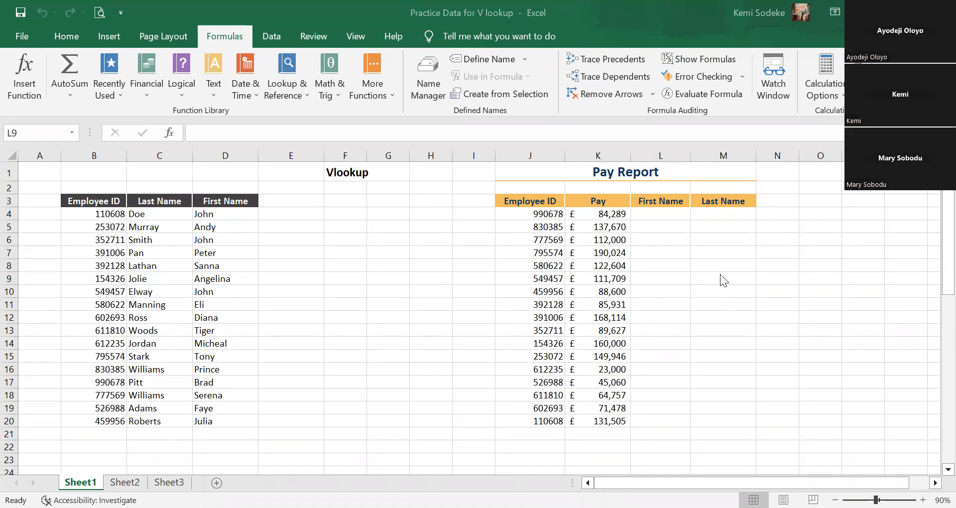
Start a VLOOKUP function in L4 under First Name, using the employee ID in J4 as the lookup value.
{"action": "left_click", "coordinate": [663, 216]}
{"action": "left_click", "coordinate": [662, 216]}
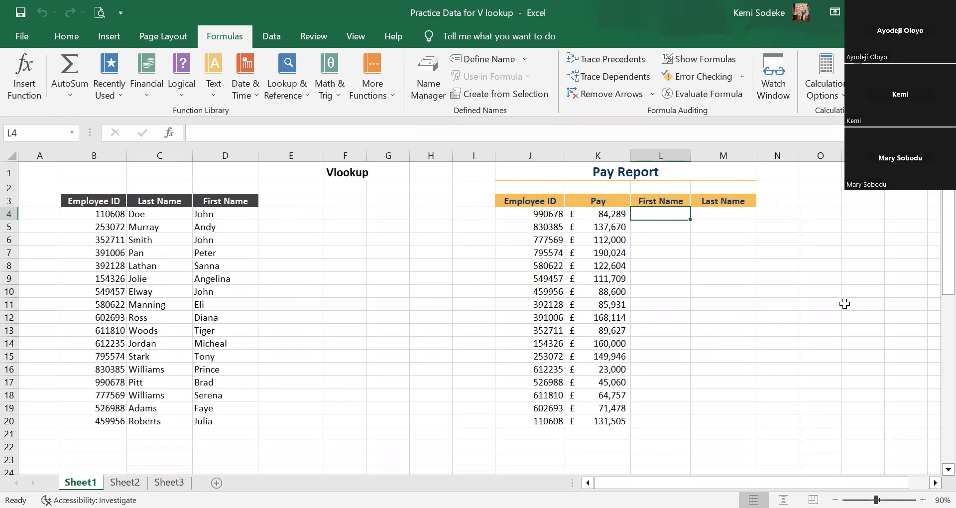
{"action": "type", "text": "="}
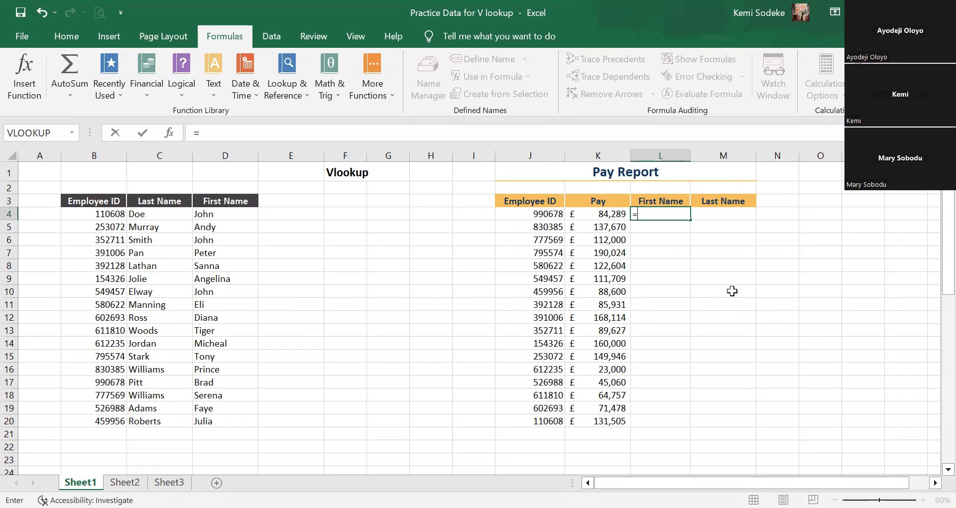
{"action": "type", "text": "vlookup"}
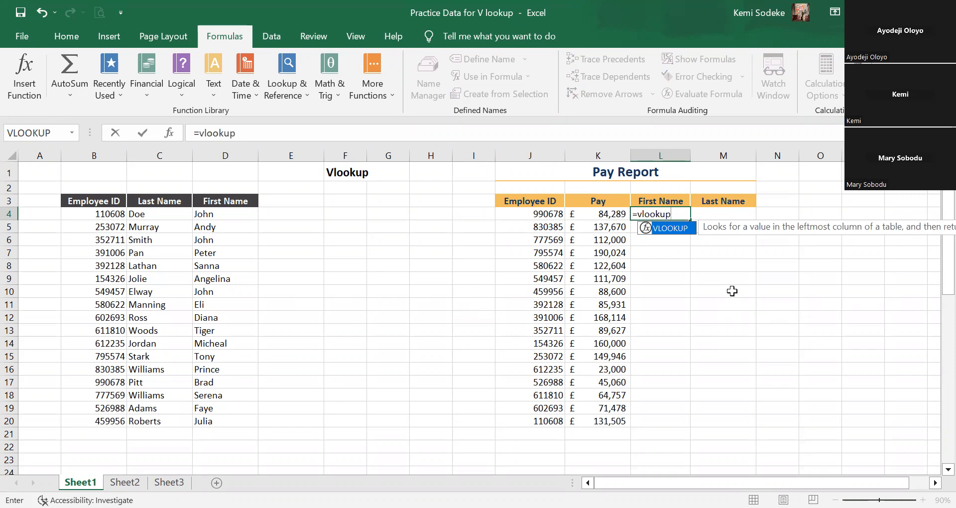
{"action": "type", "text": "("}
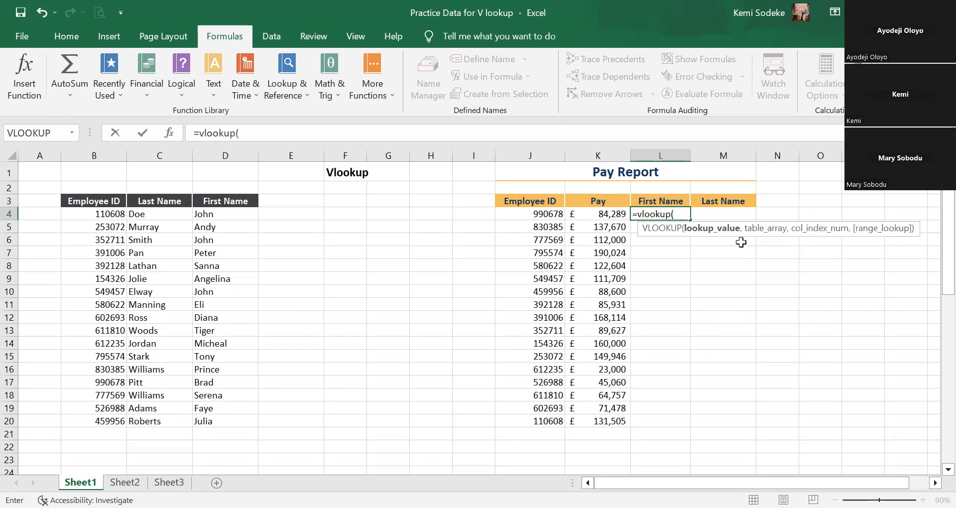
{"action": "left_click", "coordinate": [170, 133]}
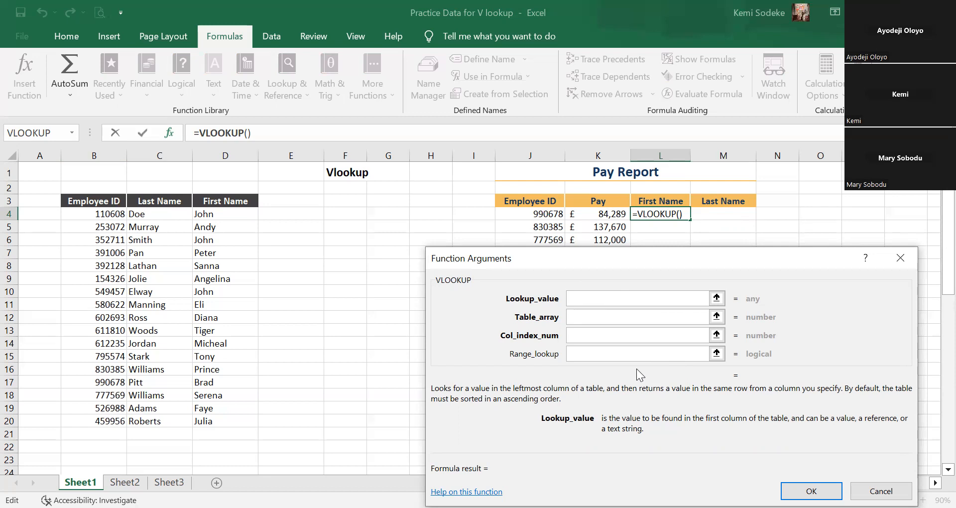
{"action": "left_click", "coordinate": [540, 218]}
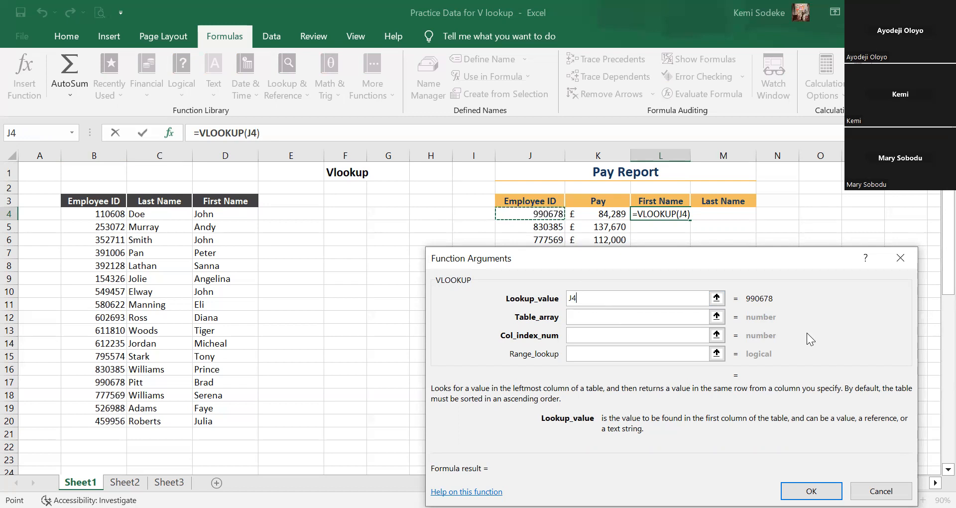
Set the VLOOKUP's table array to the whole employee table with its headers, B3:D20.
{"action": "left_click", "coordinate": [578, 317]}
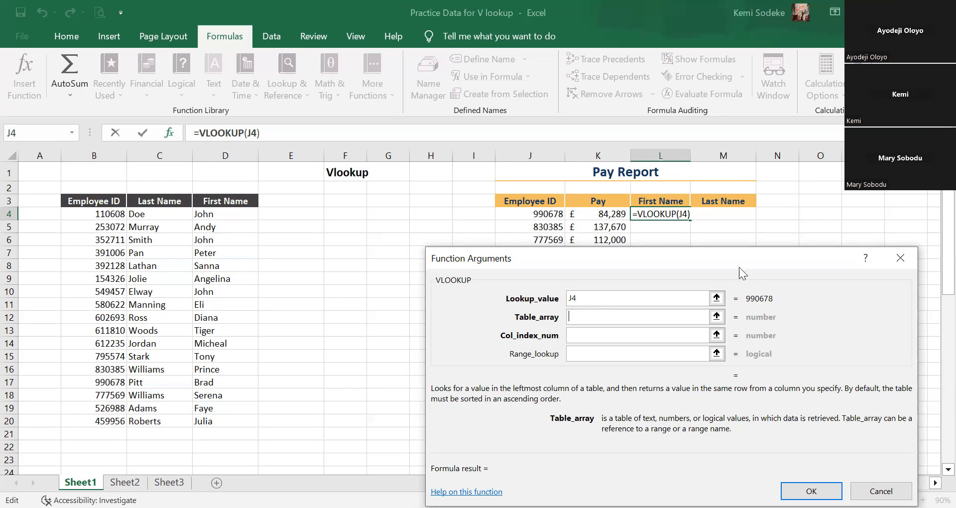
{"action": "left_click", "coordinate": [78, 200]}
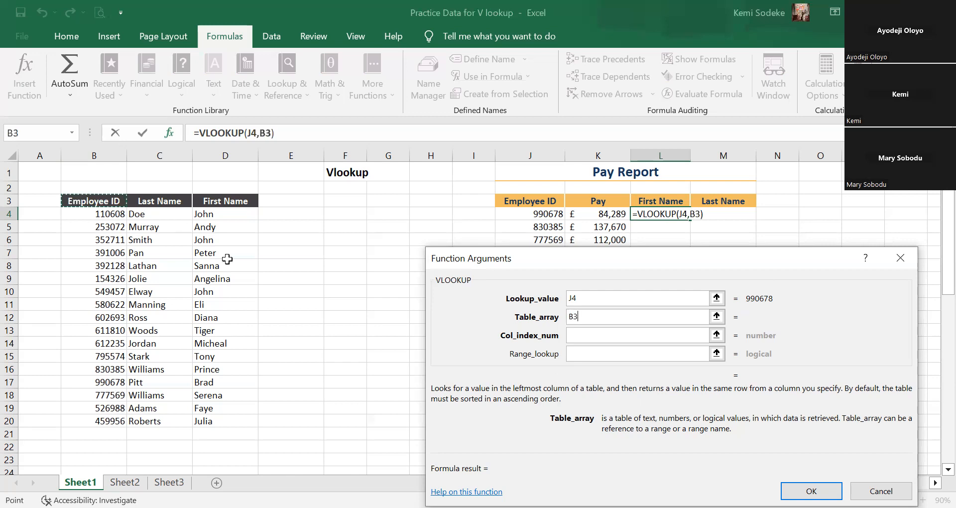
{"action": "key", "text": "ctrl+shift+Down"}
{"action": "key", "text": "ctrl+shift+Right"}
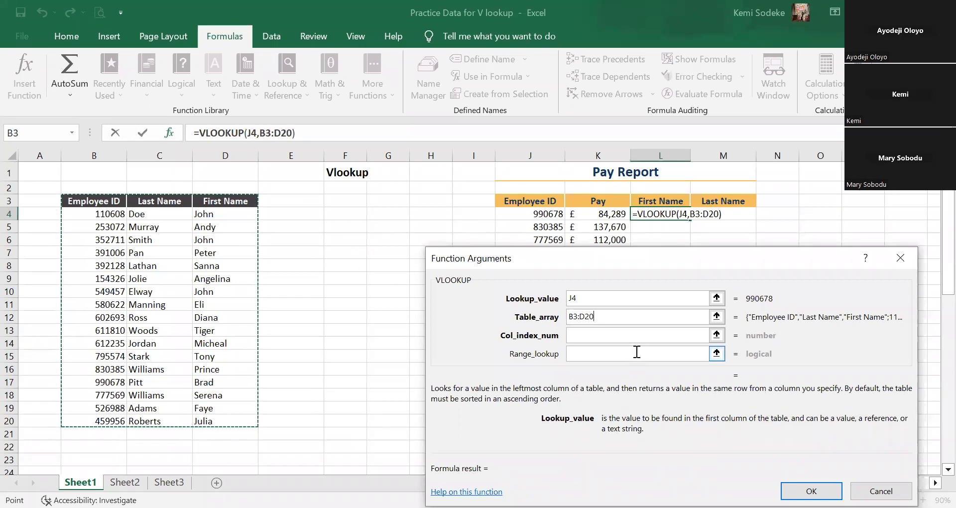
Complete L4's VLOOKUP with column index 3 and range lookup false, and check its result against the matching row of the employee table.
{"action": "left_click", "coordinate": [605, 335]}
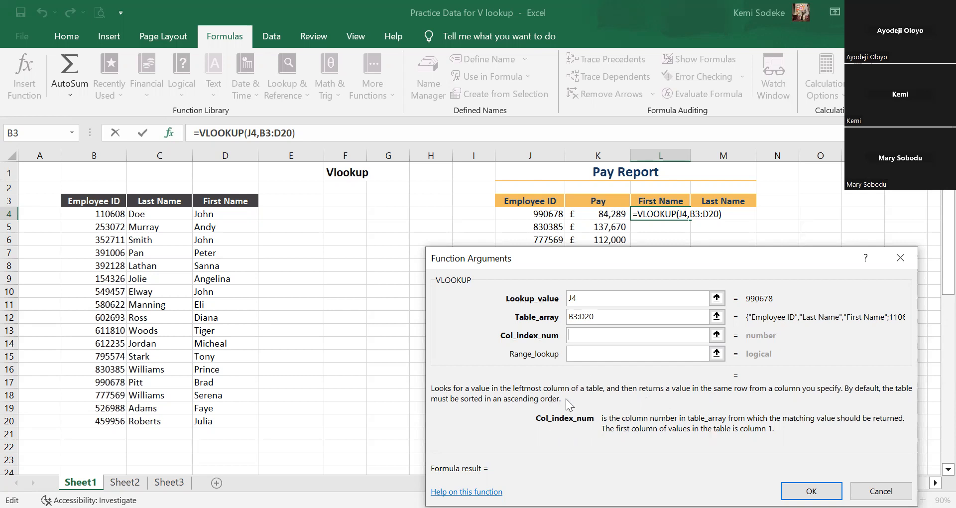
{"action": "type", "text": "3"}
{"action": "left_click", "coordinate": [605, 354]}
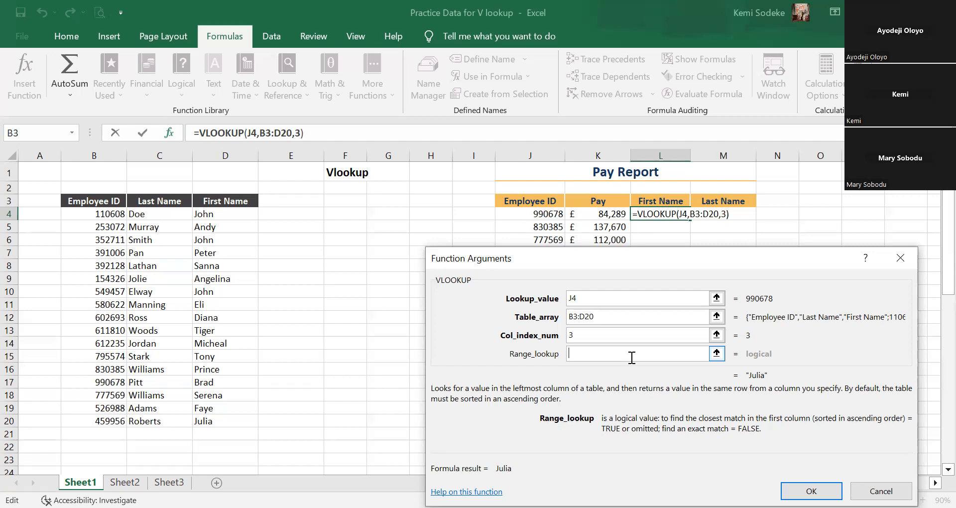
{"action": "type", "text": "false"}
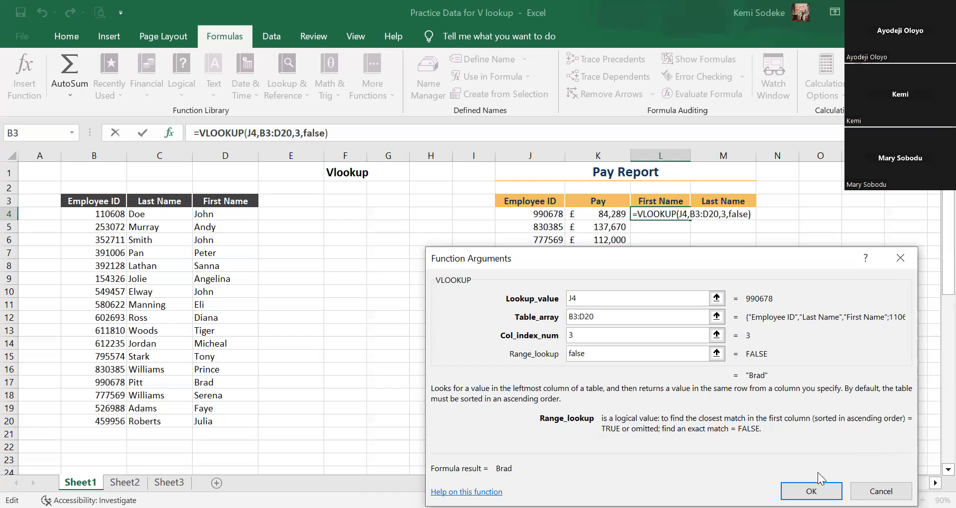
{"action": "left_click", "coordinate": [807, 491]}
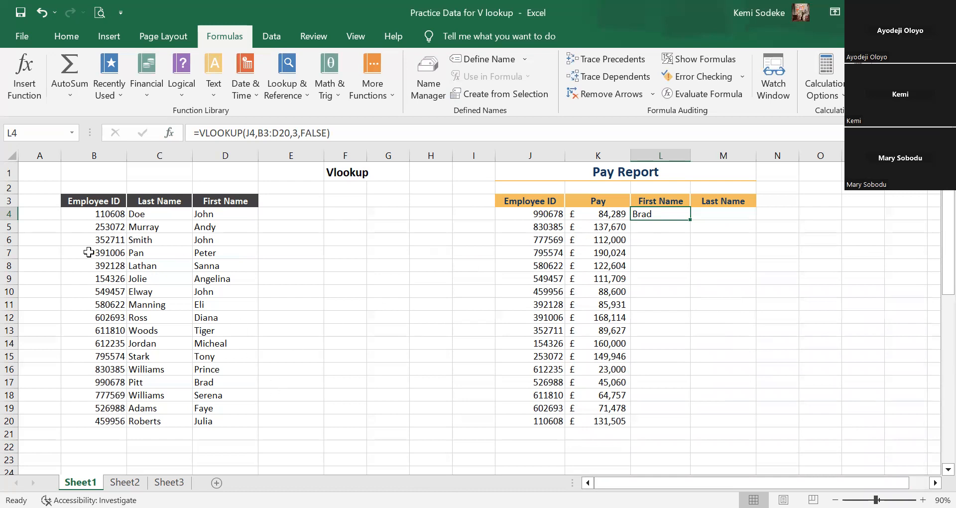
{"action": "left_click", "coordinate": [536, 215]}
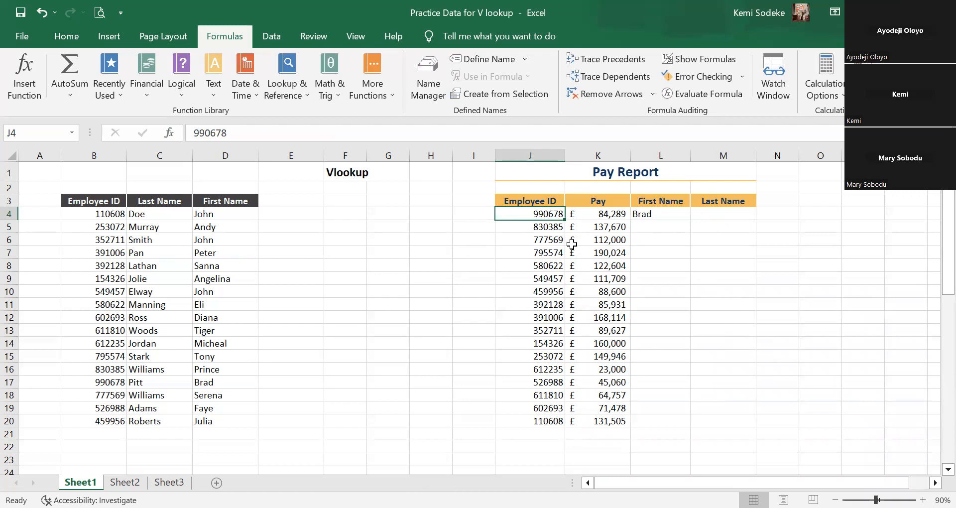
{"action": "left_click", "coordinate": [103, 383]}
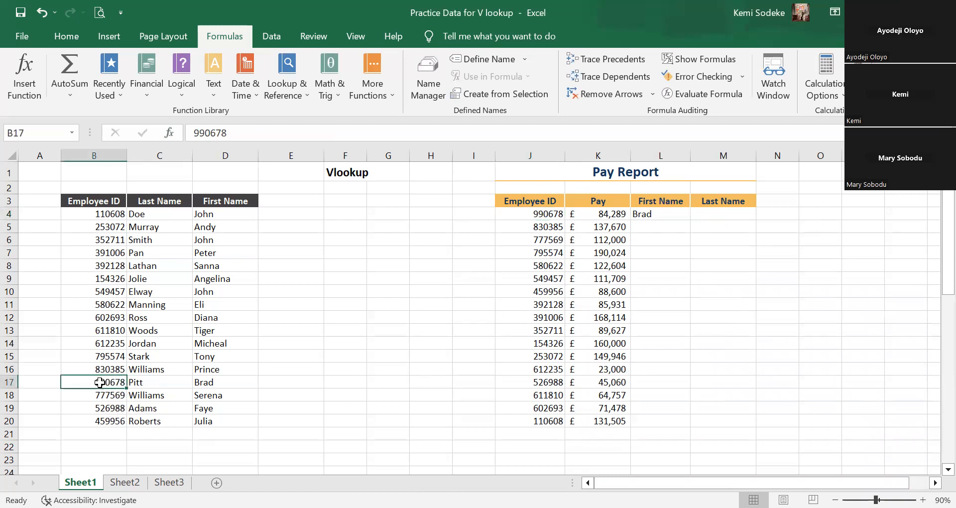
{"action": "left_click", "coordinate": [225, 381]}
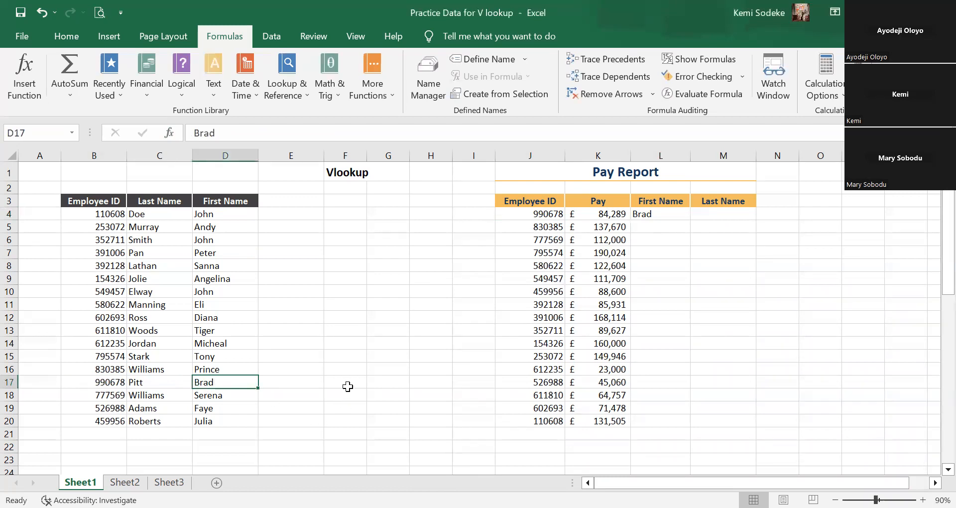
{"action": "left_click", "coordinate": [657, 213]}
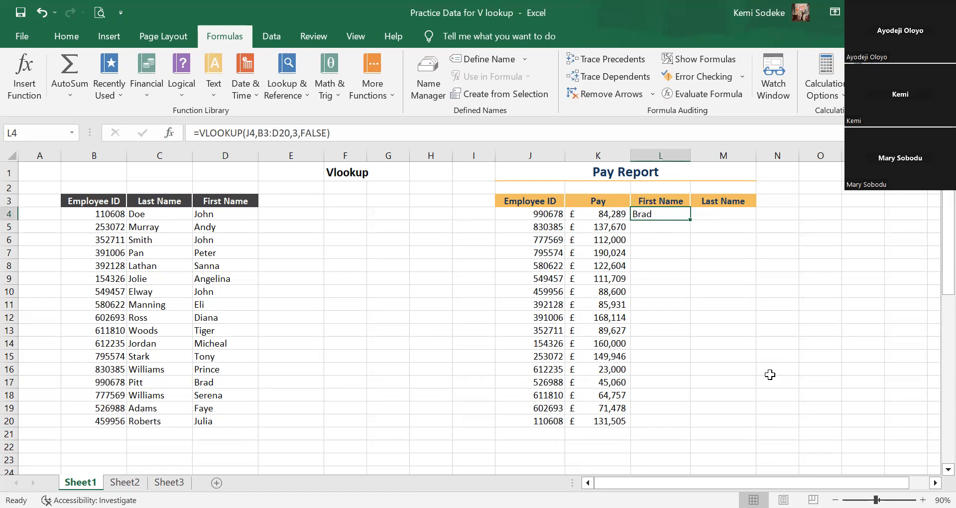
Start a VLOOKUP function in M4 under Last Name, using the employee ID in J4 as the lookup value.
{"action": "left_click", "coordinate": [718, 211]}
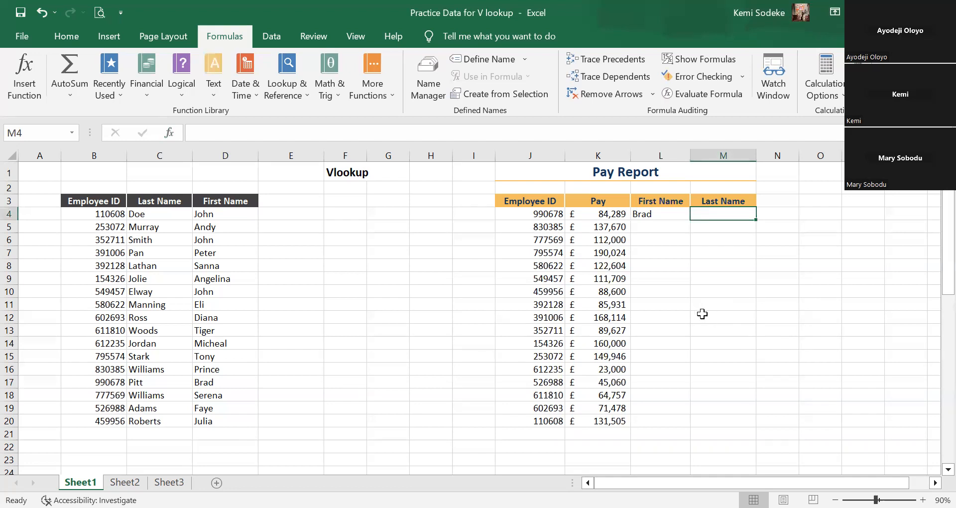
{"action": "type", "text": "="}
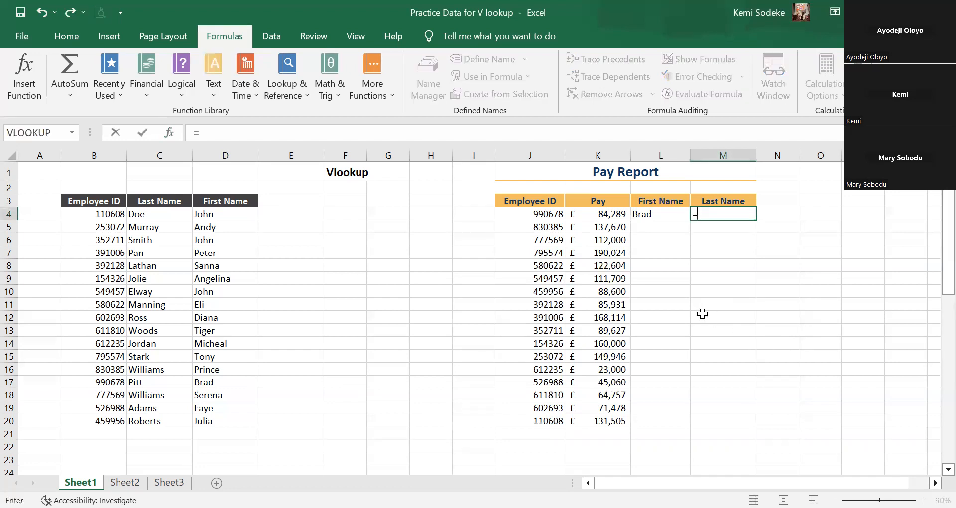
{"action": "type", "text": "vlookup"}
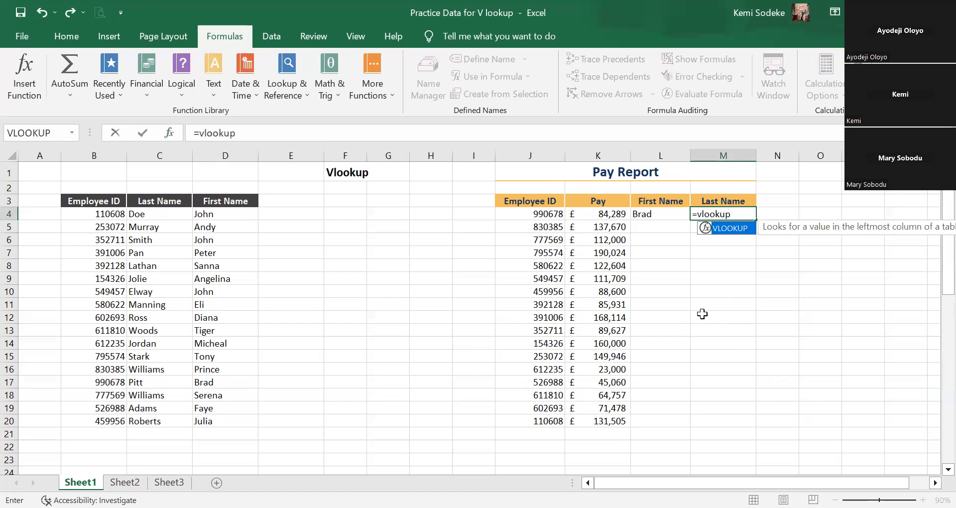
{"action": "type", "text": "("}
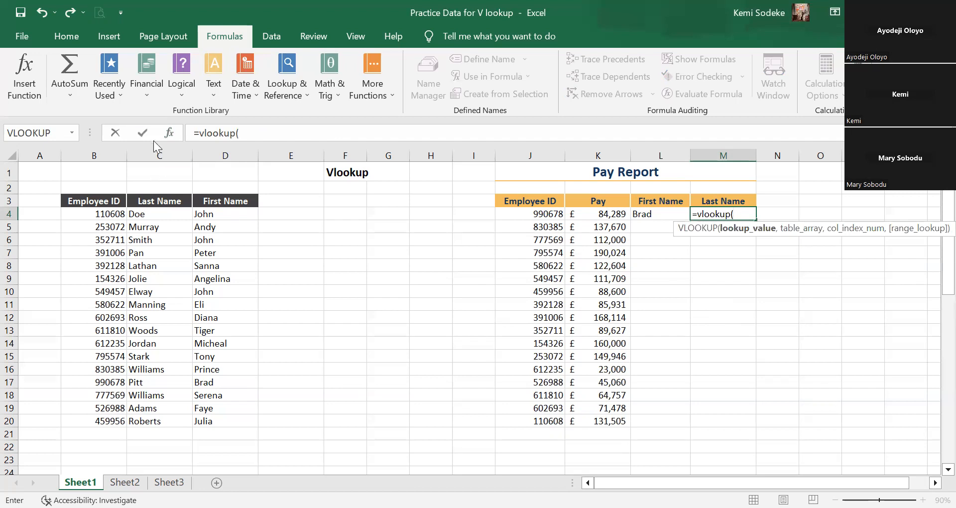
{"action": "left_click", "coordinate": [169, 133]}
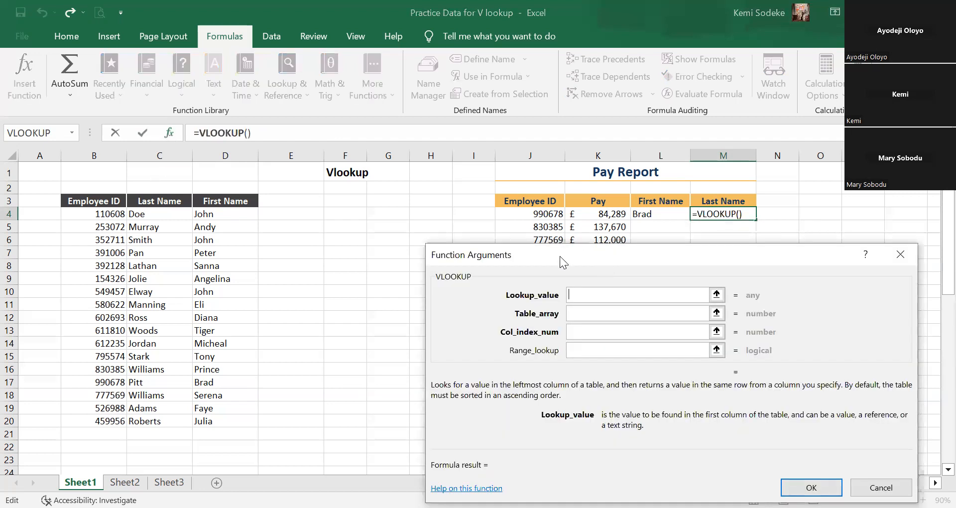
{"action": "left_click_drag", "start_coordinate": [560, 256], "coordinate": [554, 269]}
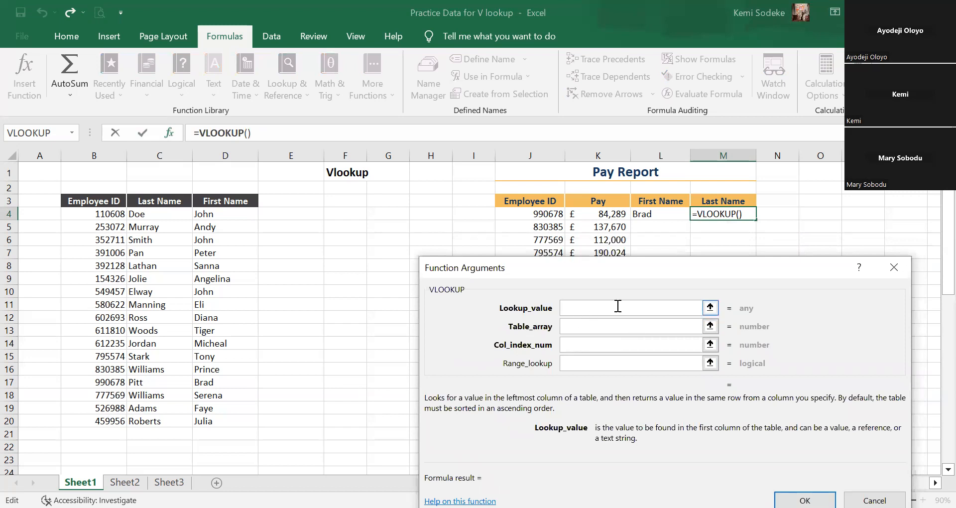
{"action": "left_click", "coordinate": [548, 215]}
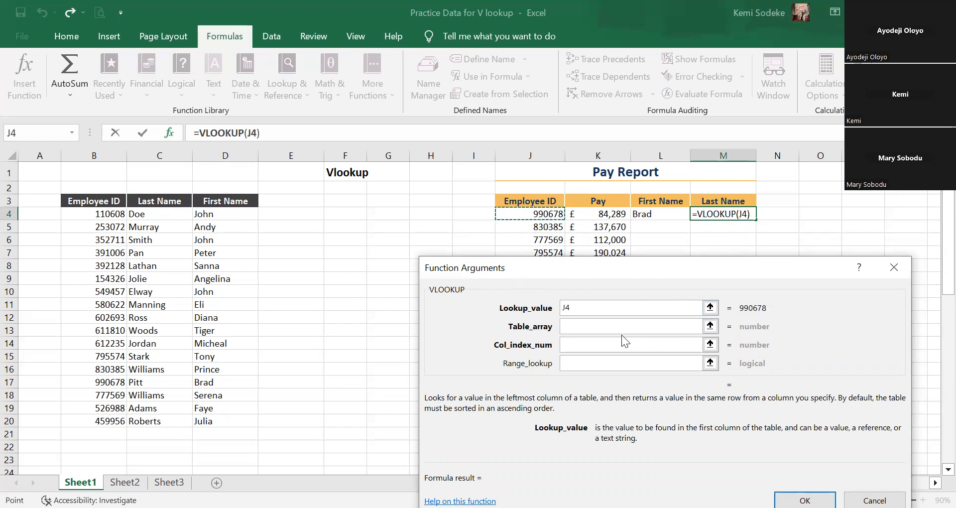
Set the table array of M4's VLOOKUP to the whole employee table with its headers, B3:D20.
{"action": "left_click", "coordinate": [596, 329]}
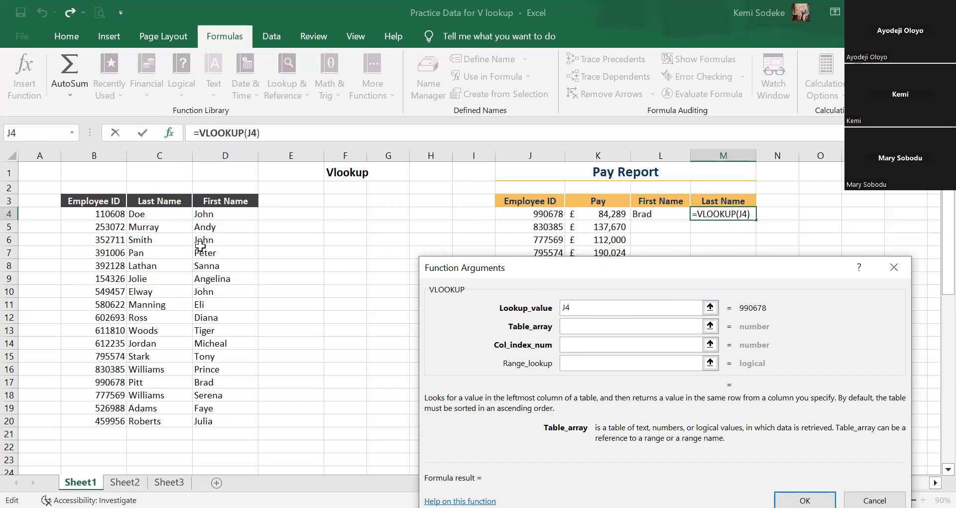
{"action": "left_click", "coordinate": [77, 199]}
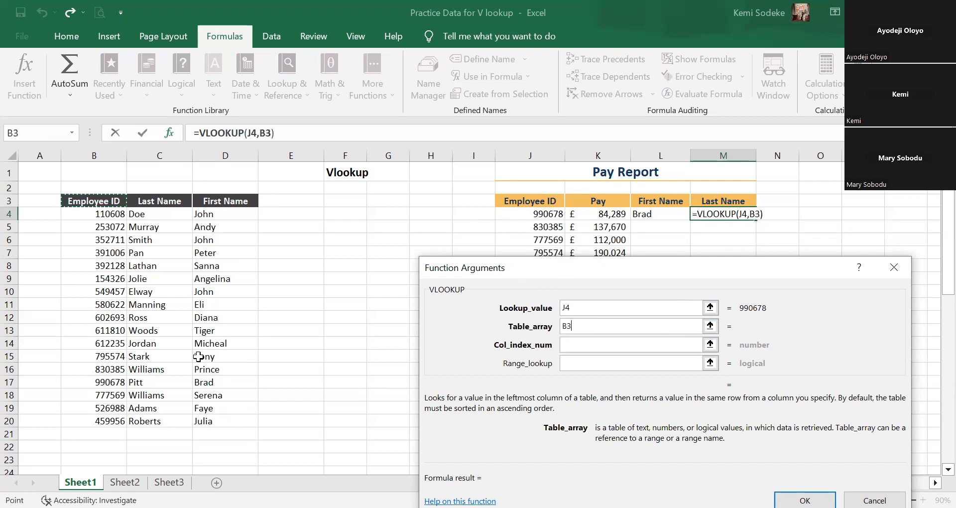
{"action": "left_click", "coordinate": [202, 428], "text": "shift"}
Complete M4's VLOOKUP with column index 2 and range lookup false.
{"action": "left_click", "coordinate": [573, 345]}
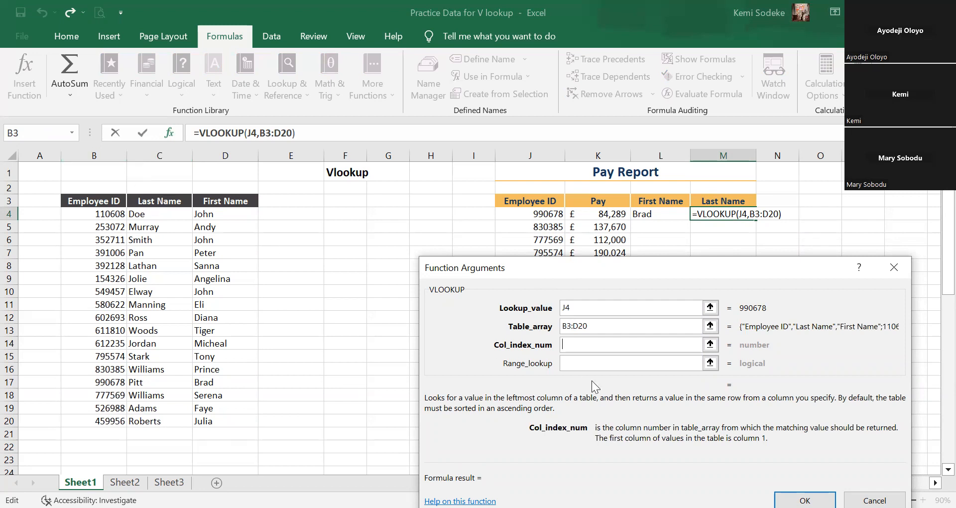
{"action": "type", "text": "2"}
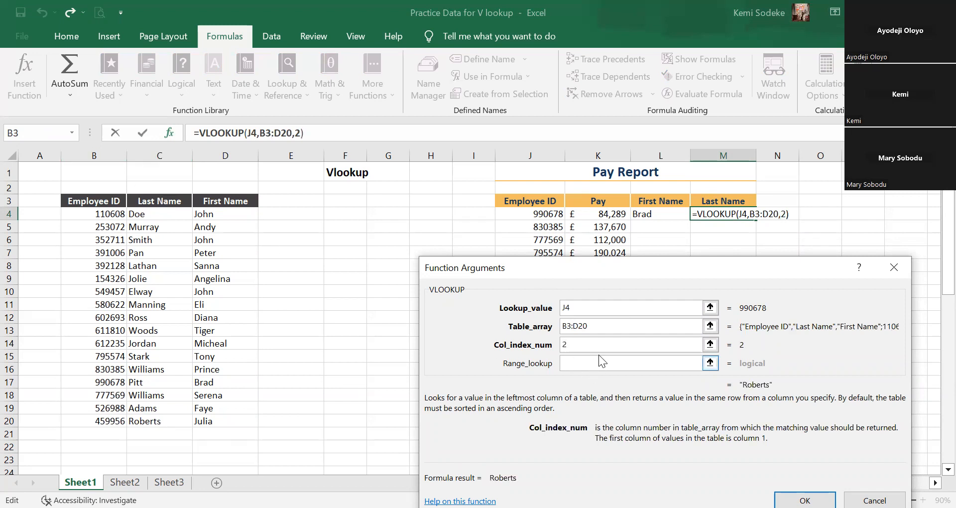
{"action": "left_click", "coordinate": [568, 363]}
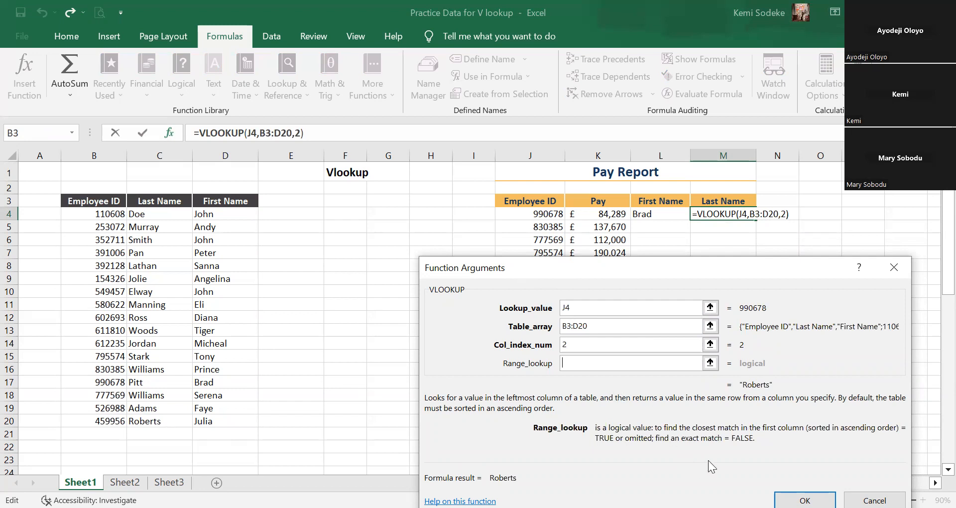
{"action": "type", "text": "fa"}
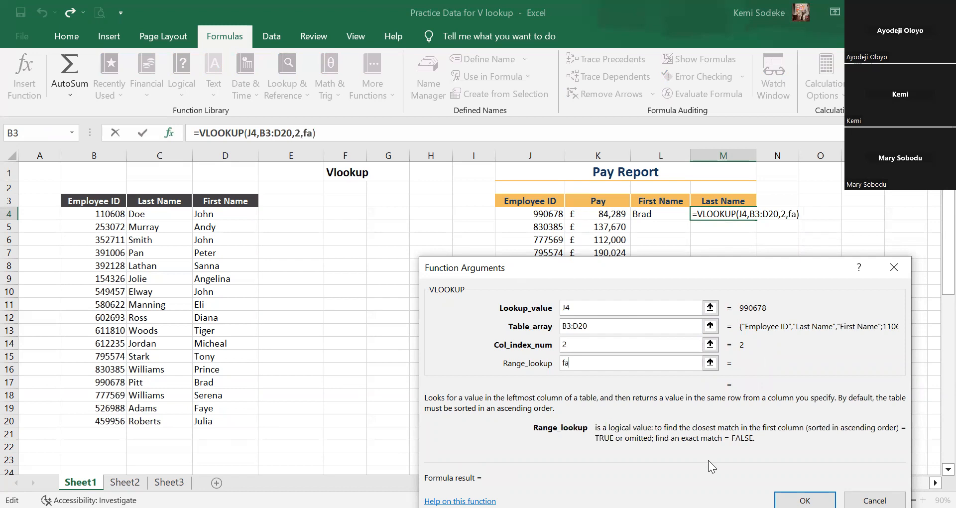
{"action": "type", "text": "lse"}
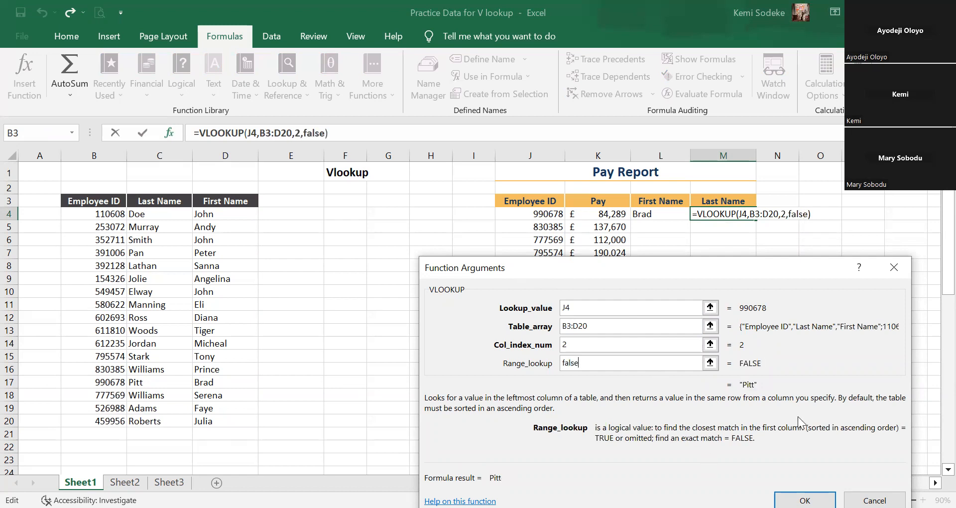
{"action": "key", "text": "Return"}
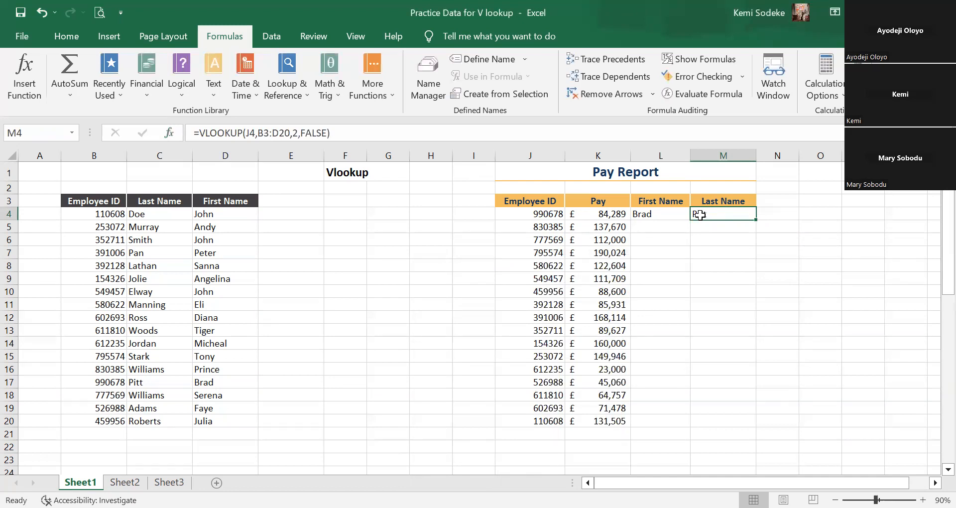
Reopen the function arguments of the Last Name VLOOKUP in M4.
{"action": "left_click", "coordinate": [666, 228]}
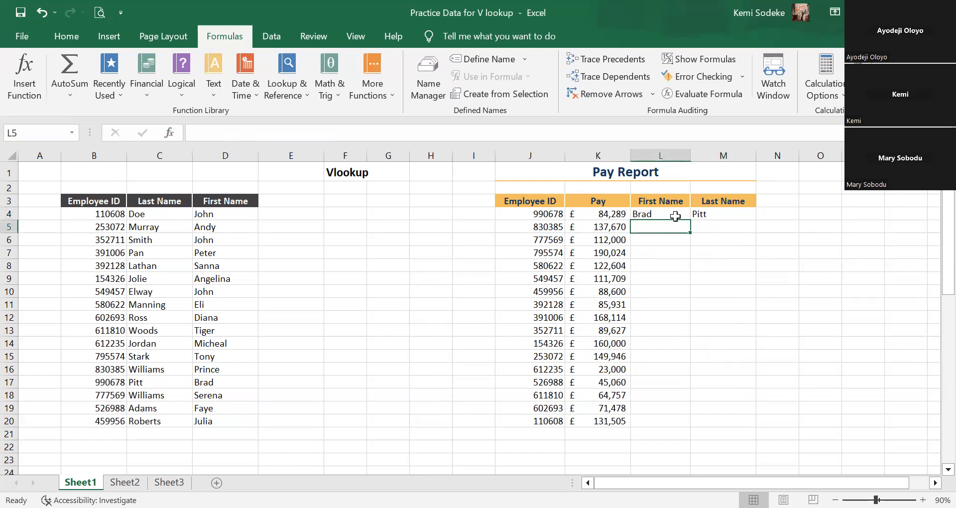
{"action": "left_click", "coordinate": [702, 216]}
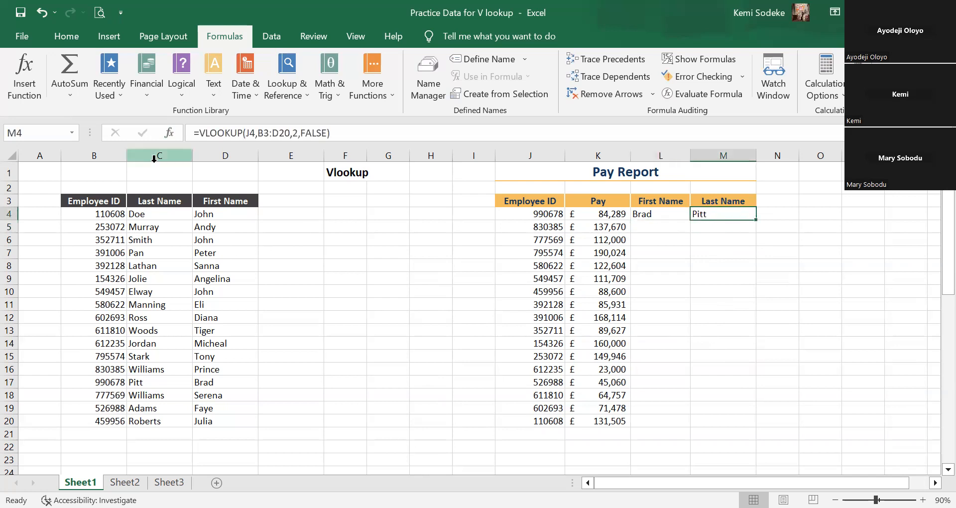
{"action": "left_click", "coordinate": [170, 133]}
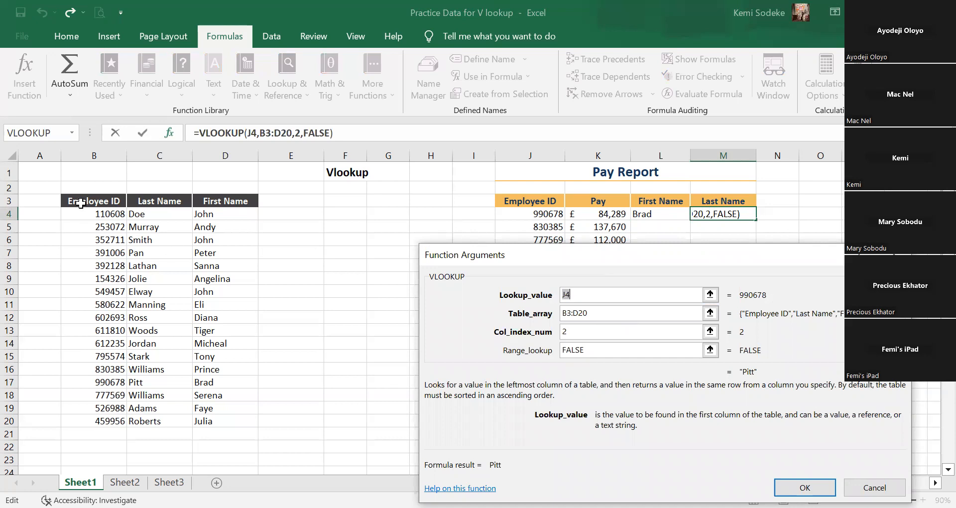
{"action": "left_click", "coordinate": [598, 312]}
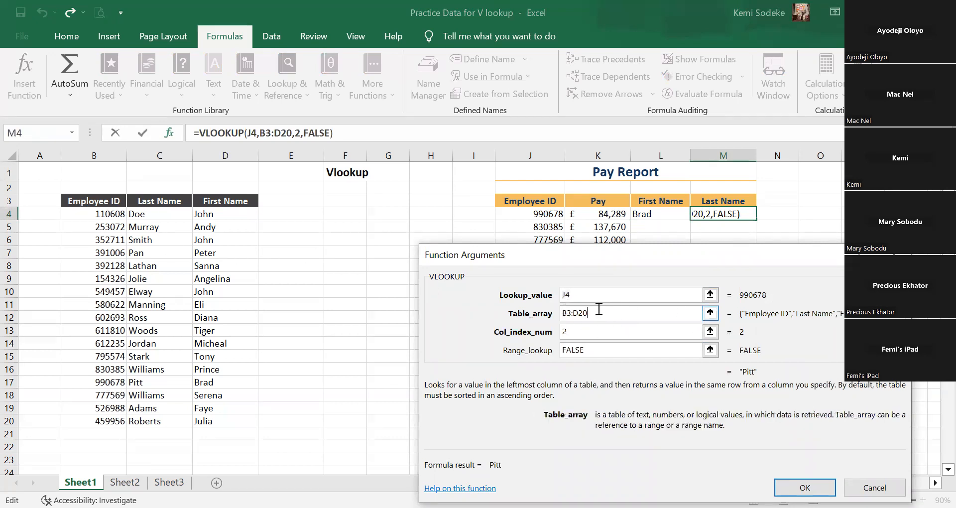
{"action": "left_click", "coordinate": [104, 203]}
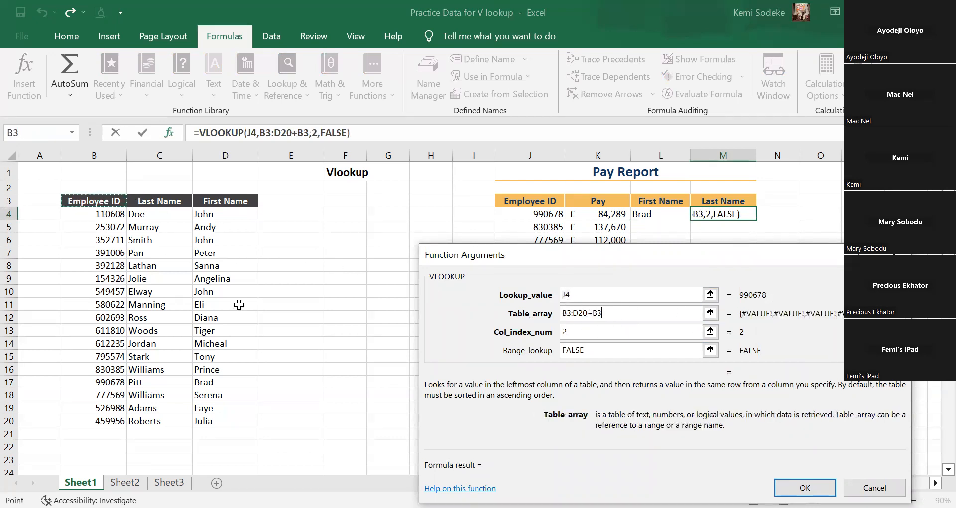
{"action": "left_click_drag", "start_coordinate": [249, 410], "coordinate": [249, 423]}
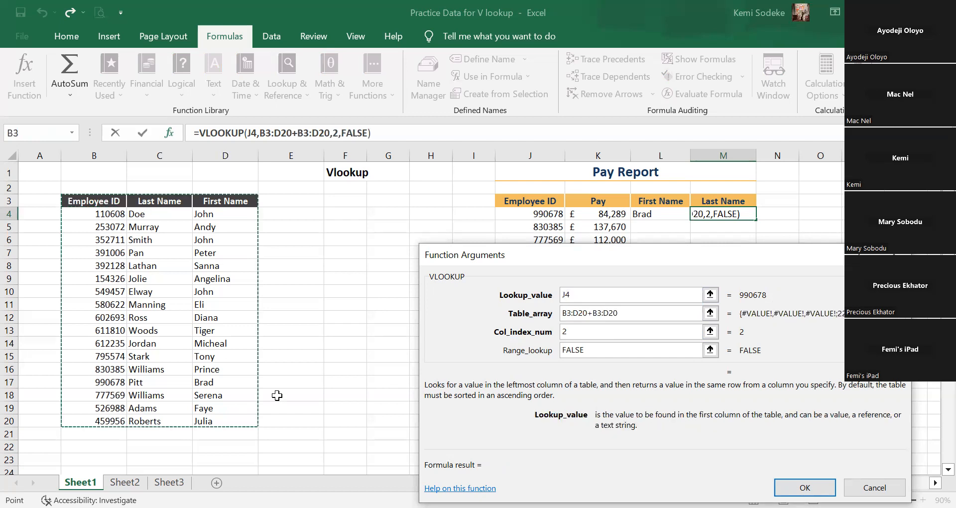
{"action": "key", "text": "BackSpace"}
{"action": "key", "text": "BackSpace"}
{"action": "key", "text": "BackSpace"}
{"action": "key", "text": "BackSpace"}
{"action": "key", "text": "BackSpace"}
{"action": "key", "text": "BackSpace"}
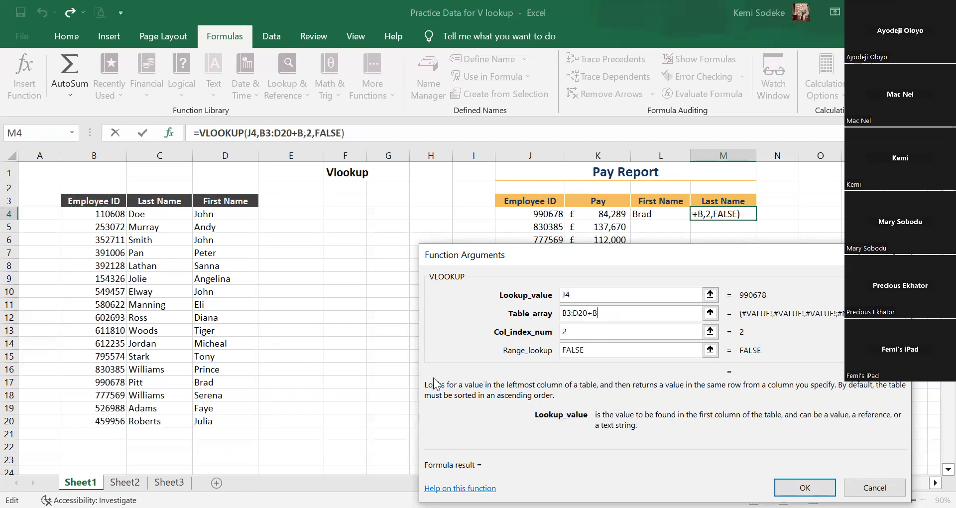
{"action": "key", "text": "BackSpace"}
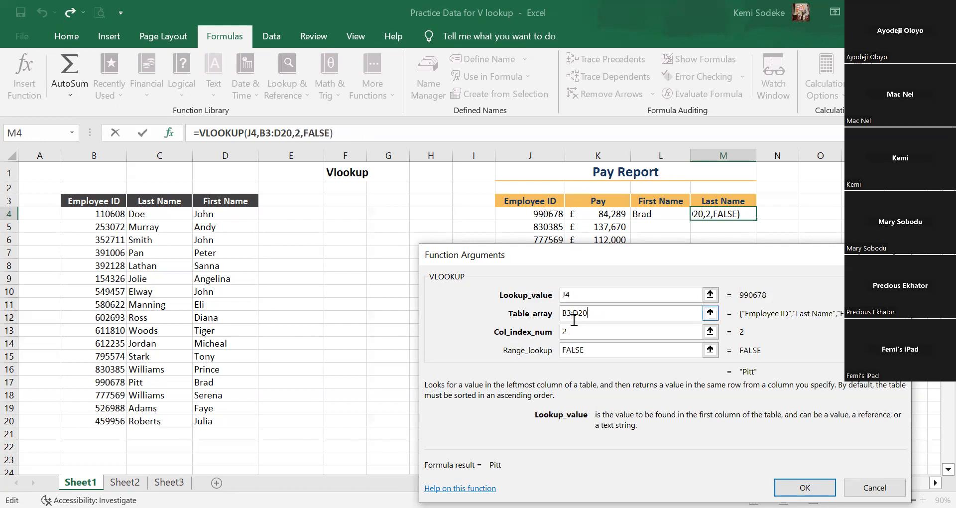
Clear the table array of M4's VLOOKUP and reselect the employee table with its headers, B3:D20.
{"action": "left_click_drag", "start_coordinate": [589, 313], "coordinate": [541, 314]}
{"action": "key", "text": "BackSpace"}
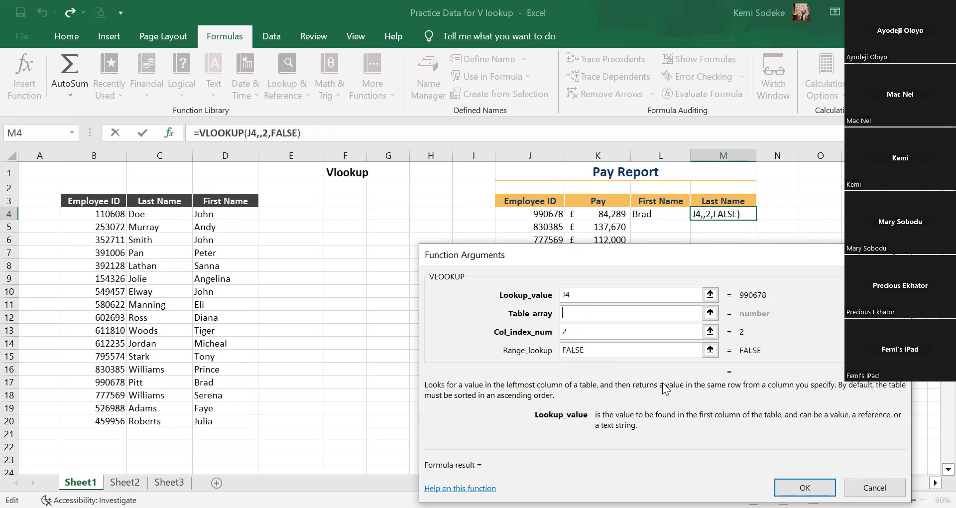
{"action": "left_click", "coordinate": [83, 204]}
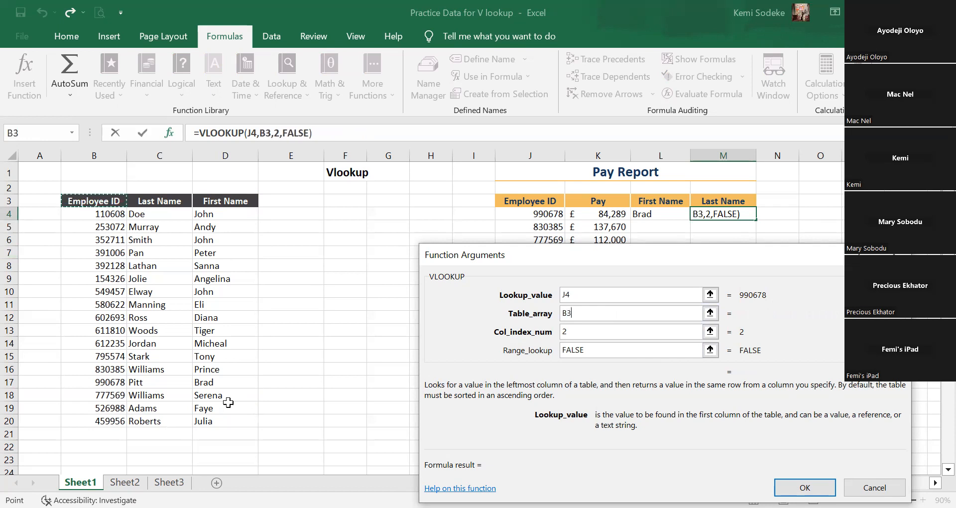
{"action": "left_click", "coordinate": [228, 421], "text": "shift"}
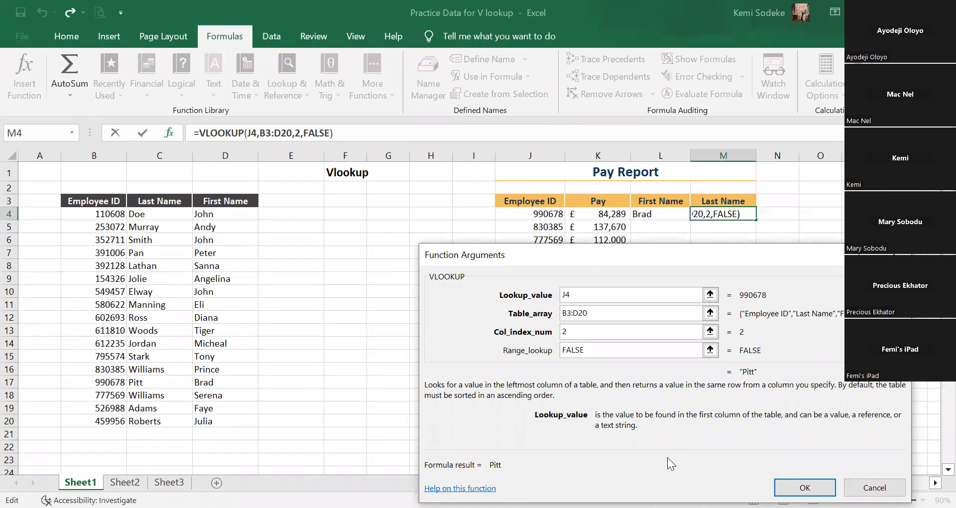
Empty the table array once more, select B3:D20, and try the entire columns B:D instead.
{"action": "key", "text": "BackSpace"}
{"action": "key", "text": "BackSpace"}
{"action": "key", "text": "BackSpace"}
{"action": "key", "text": "BackSpace"}
{"action": "key", "text": "BackSpace"}
{"action": "key", "text": "BackSpace"}
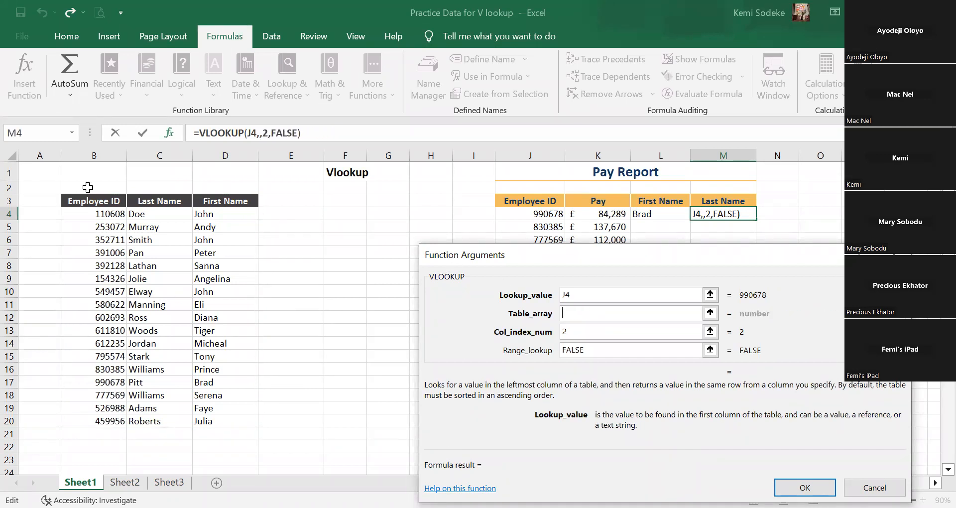
{"action": "left_click", "coordinate": [88, 201]}
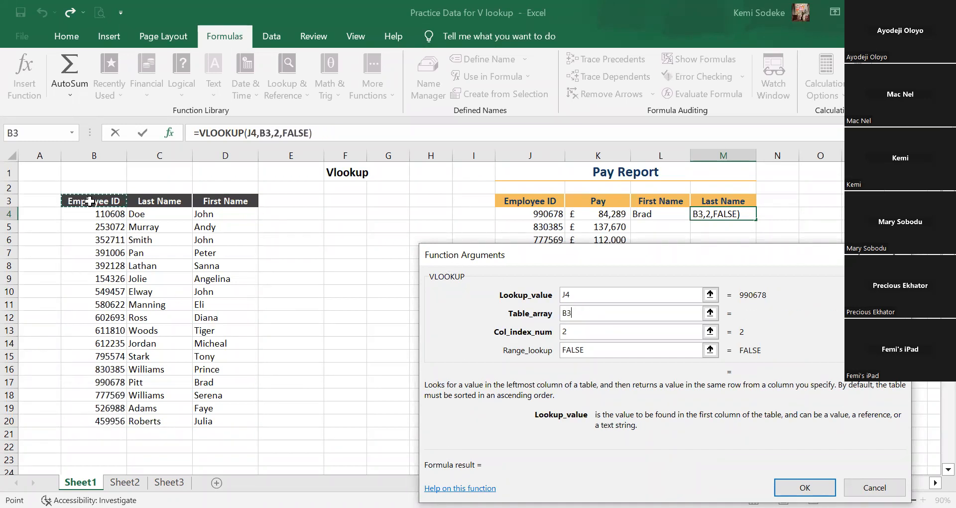
{"action": "left_click", "coordinate": [208, 419], "text": "shift"}
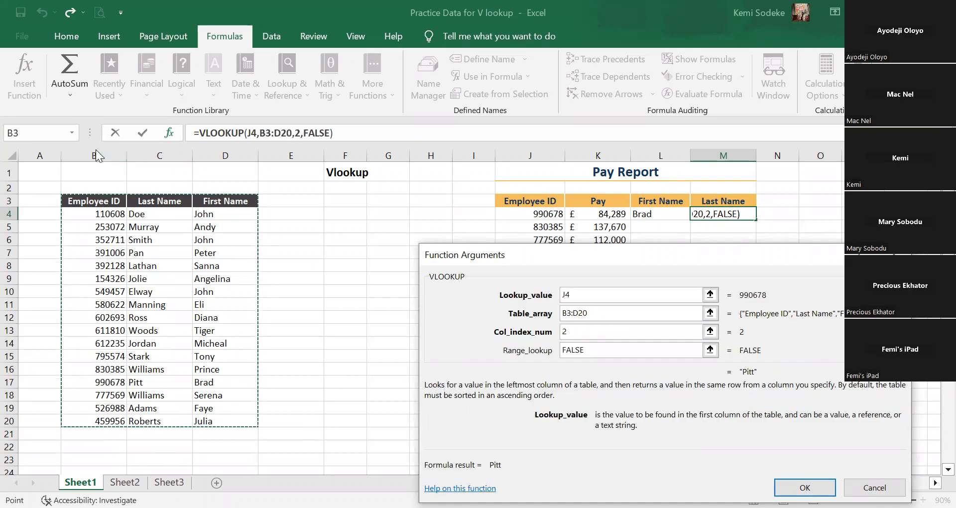
{"action": "left_click", "coordinate": [208, 163], "text": "shift"}
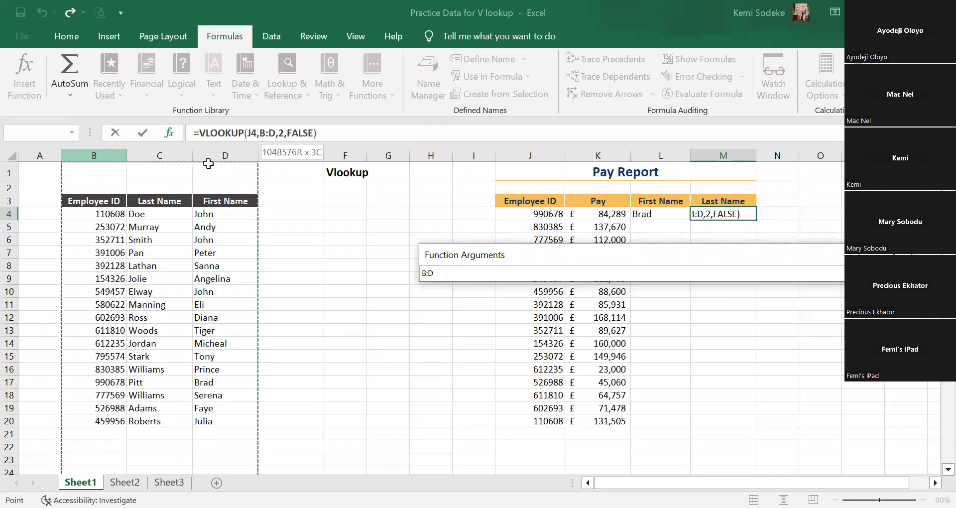
Set the table array back to B3:D20 by extending from B3 to the table's edges, and accept M4's formula.
{"action": "left_click", "coordinate": [84, 201]}
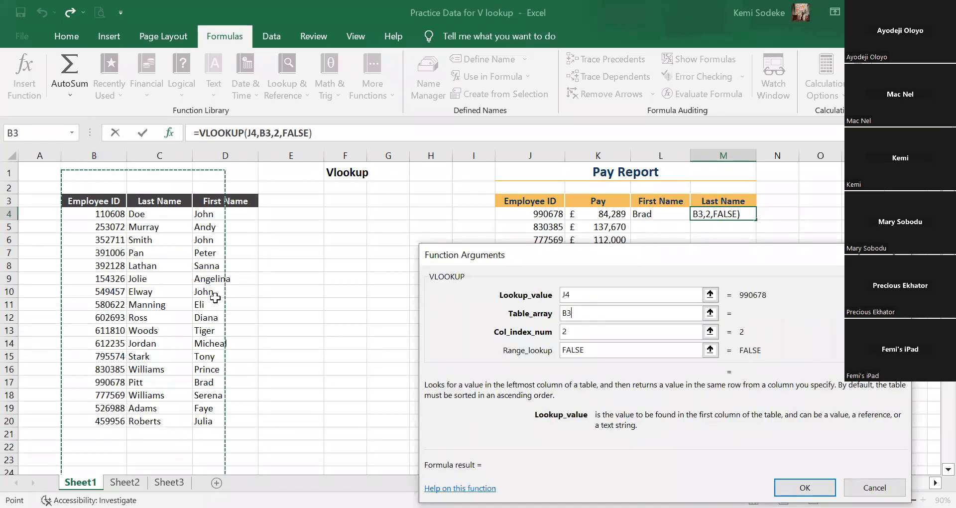
{"action": "key", "text": "ctrl+shift+Right"}
{"action": "key", "text": "ctrl+shift+Down"}
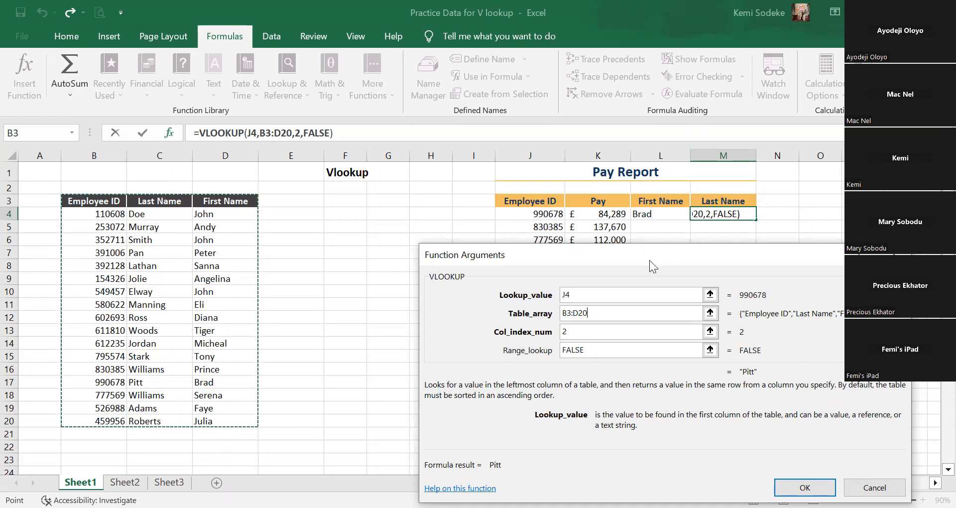
{"action": "left_click_drag", "start_coordinate": [648, 257], "coordinate": [666, 364]}
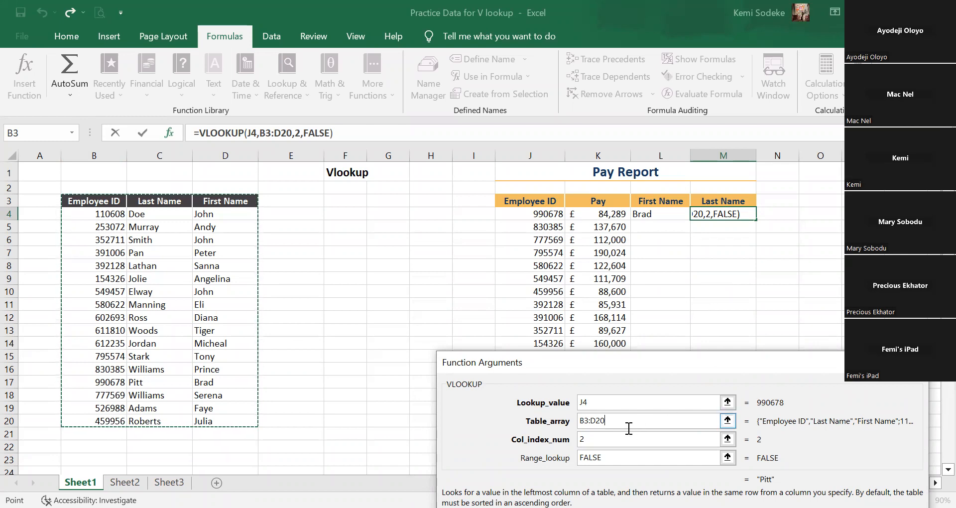
{"action": "left_click", "coordinate": [600, 401]}
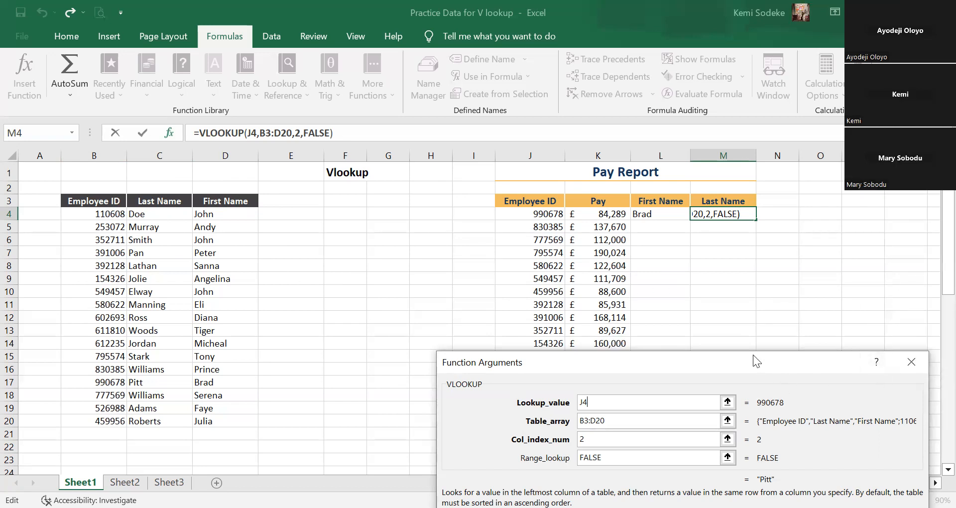
{"action": "left_click_drag", "start_coordinate": [530, 473], "coordinate": [517, 383]}
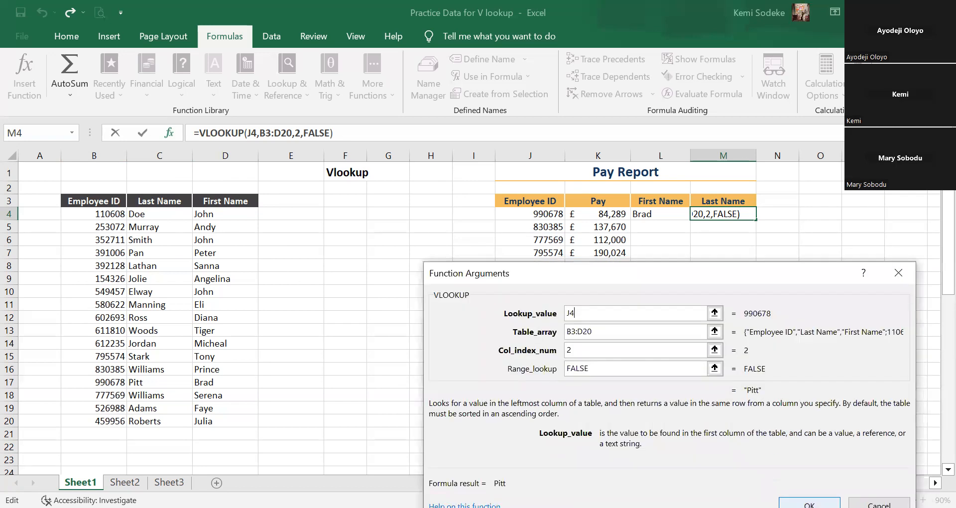
{"action": "key", "text": "Return"}
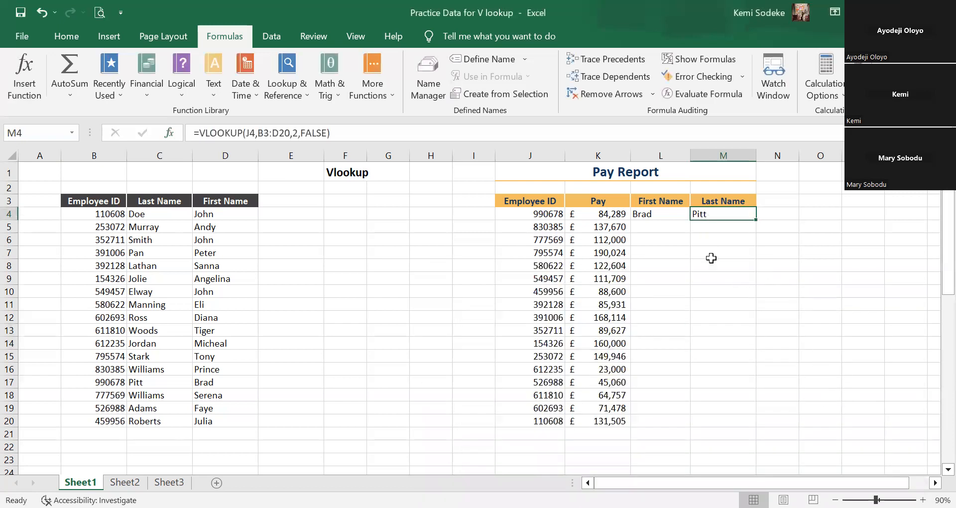
Review the function arguments of the First Name VLOOKUP in L4 and compare its formula with M4's.
{"action": "left_click", "coordinate": [650, 214]}
{"action": "left_click", "coordinate": [169, 132]}
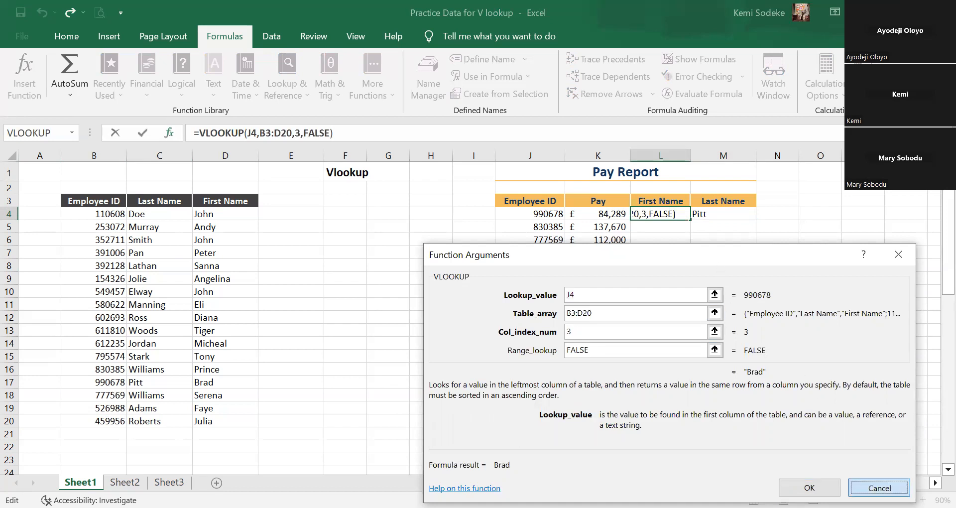
{"action": "key", "text": "Return"}
{"action": "left_click", "coordinate": [699, 210]}
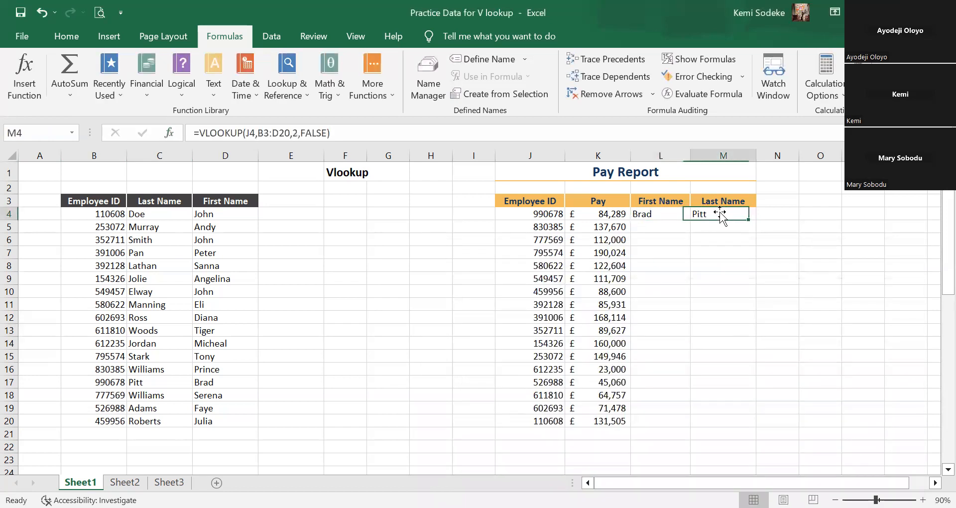
{"action": "left_click", "coordinate": [712, 307]}
{"action": "left_click", "coordinate": [658, 213]}
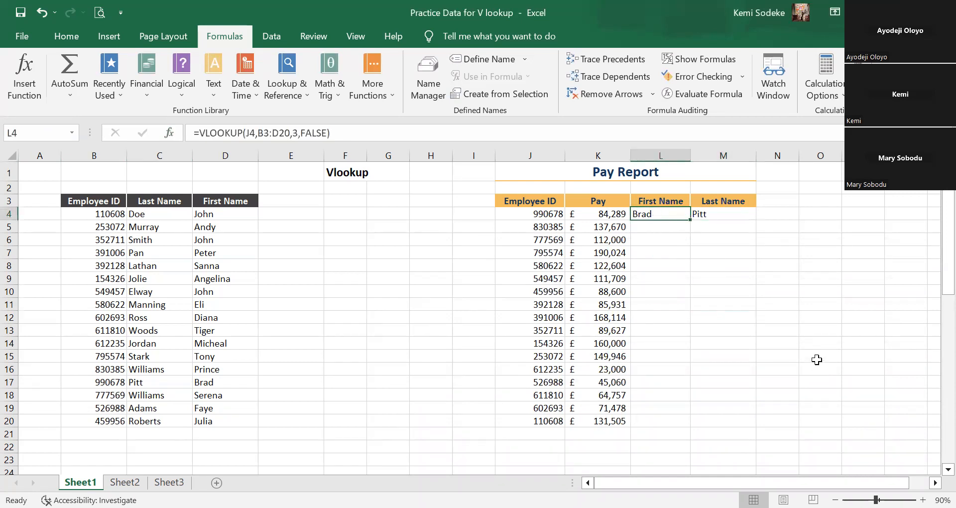
Select the First Name and Last Name VLOOKUP cells together, L4:M4.
{"action": "left_click", "coordinate": [654, 229]}
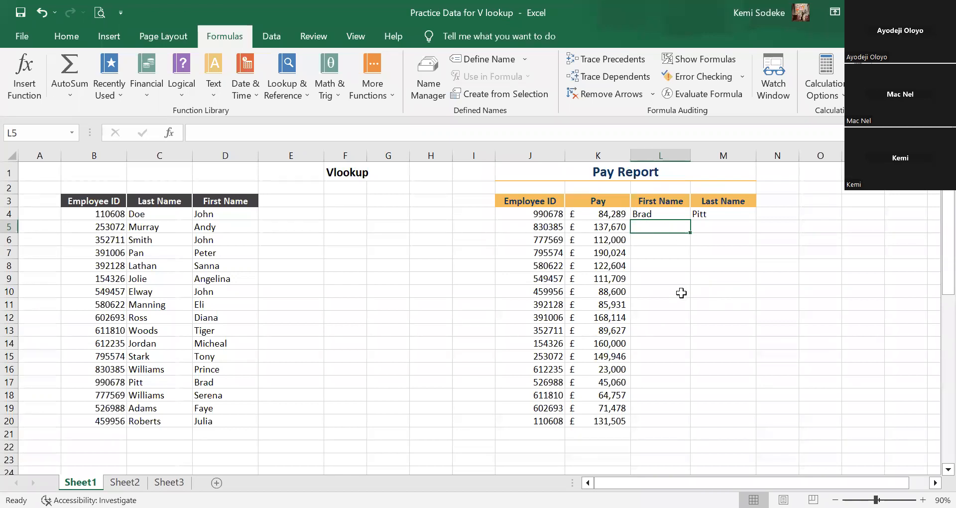
{"action": "left_click", "coordinate": [342, 168]}
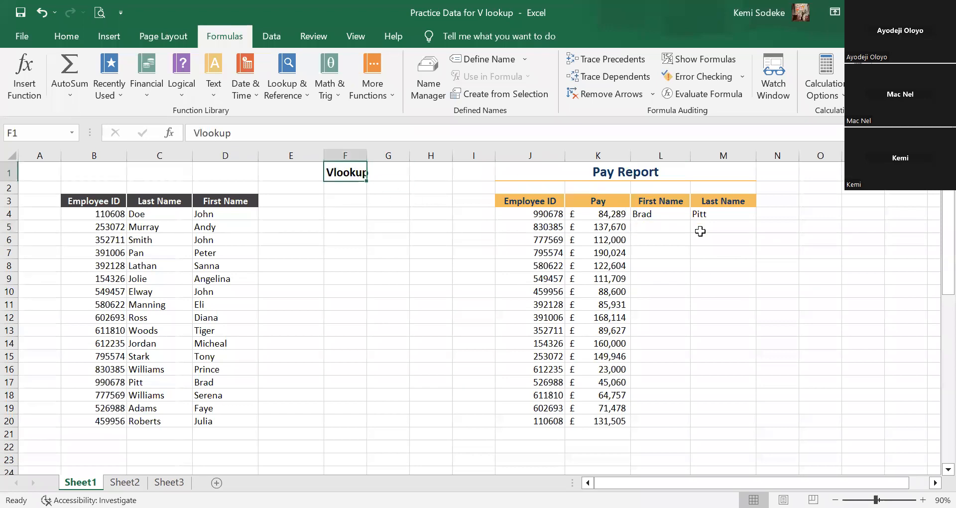
{"action": "left_click", "coordinate": [648, 213]}
{"action": "left_click_drag", "start_coordinate": [692, 214], "coordinate": [721, 221]}
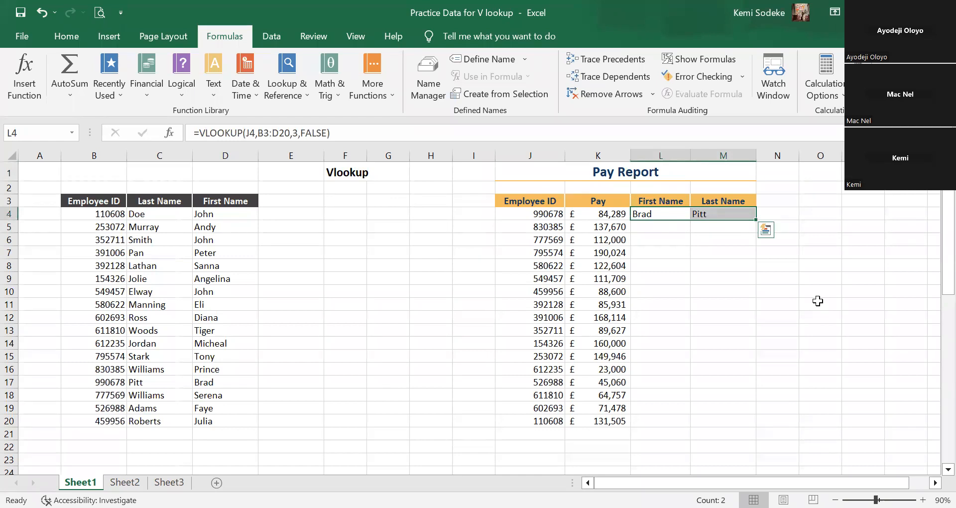
Clear the VLOOKUP formulas from the first row's First Name and Last Name cells, L4:M4.
{"action": "key", "text": "Delete"}
{"action": "left_click", "coordinate": [779, 267]}
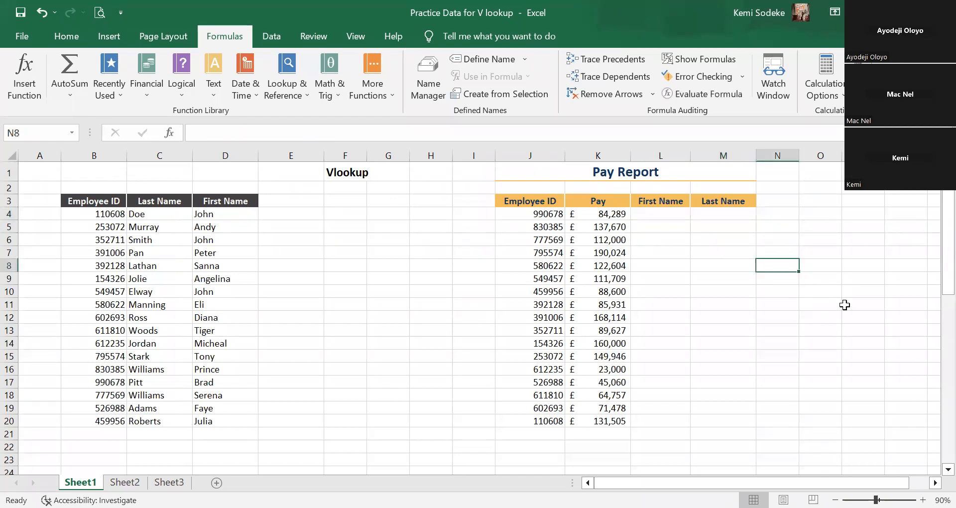
{"action": "left_click", "coordinate": [672, 218]}
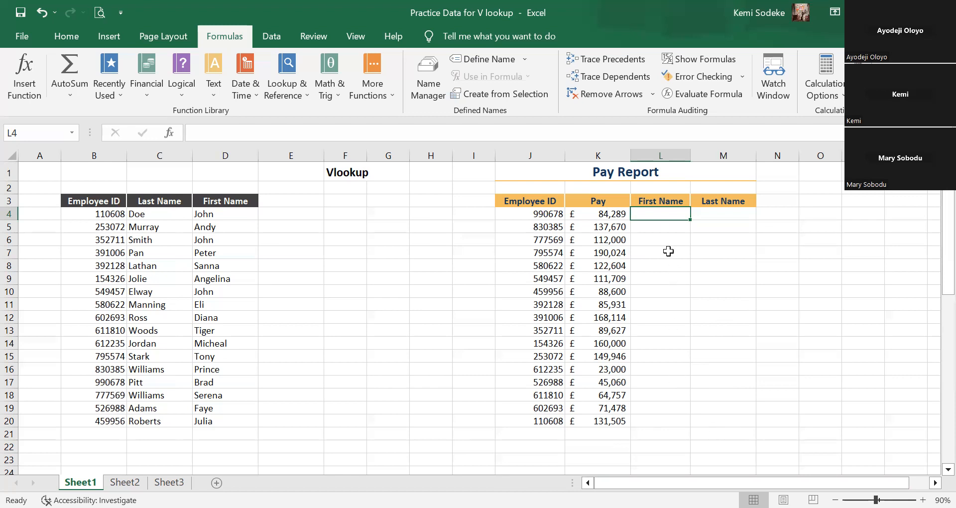
{"action": "left_click", "coordinate": [694, 307]}
{"action": "left_click", "coordinate": [689, 215]}
{"action": "left_click", "coordinate": [726, 214]}
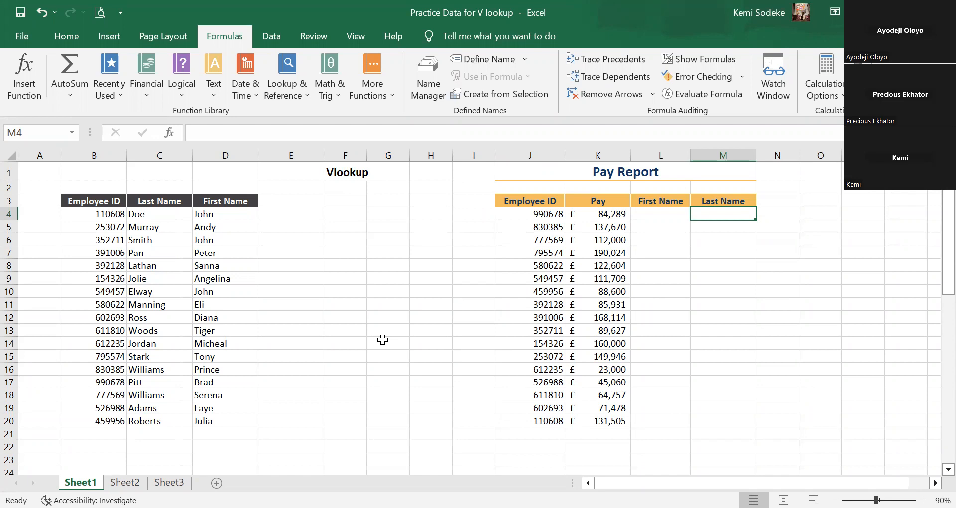
Start a VLOOKUP formula in the First Name cell L4 and open its function arguments.
{"action": "left_click", "coordinate": [670, 217]}
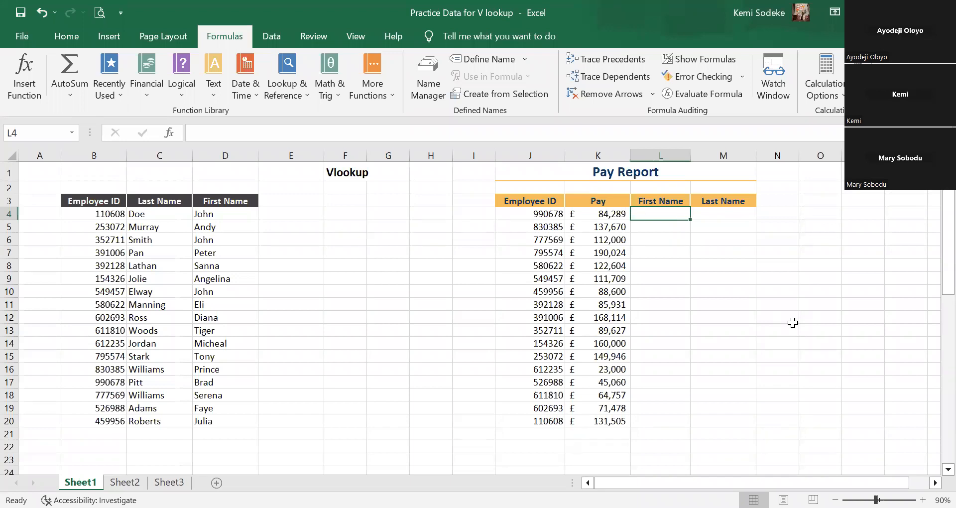
{"action": "type", "text": "="}
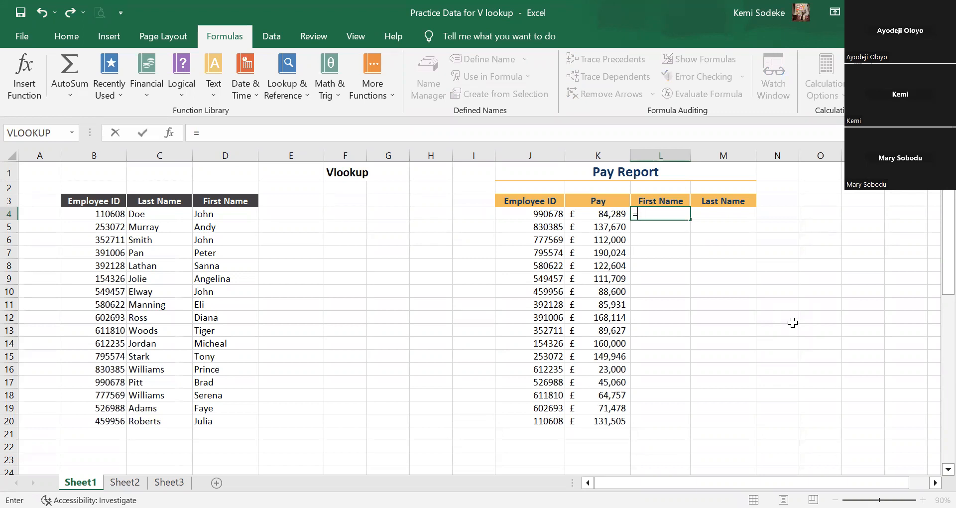
{"action": "type", "text": "vloo"}
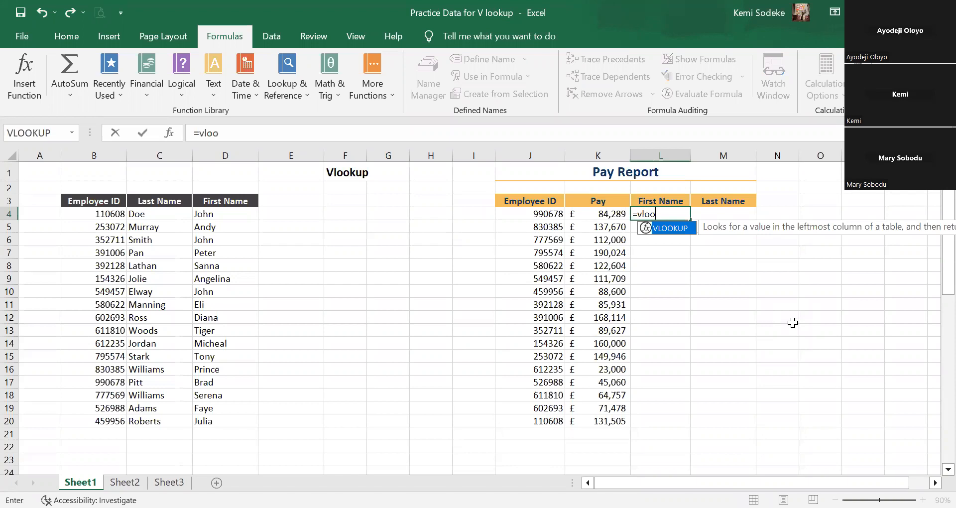
{"action": "type", "text": "kup("}
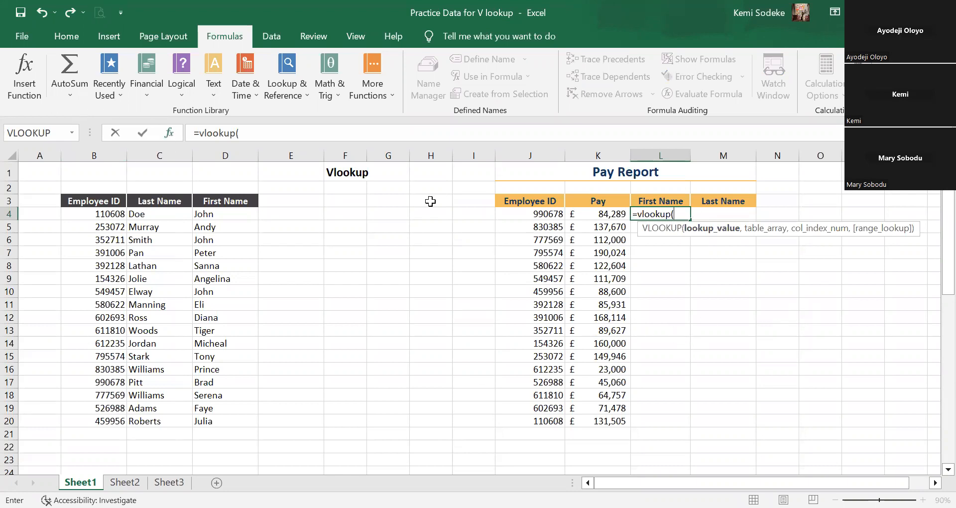
{"action": "left_click", "coordinate": [169, 134]}
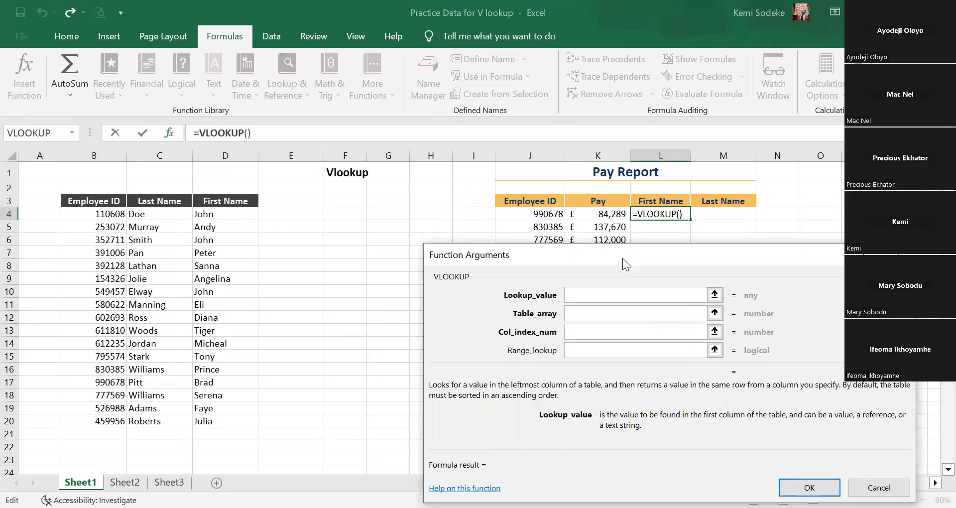
Set the First Name lookup value to J4 and its table array to the employee table B3:D20.
{"action": "left_click_drag", "start_coordinate": [622, 258], "coordinate": [631, 301]}
{"action": "left_click", "coordinate": [596, 338]}
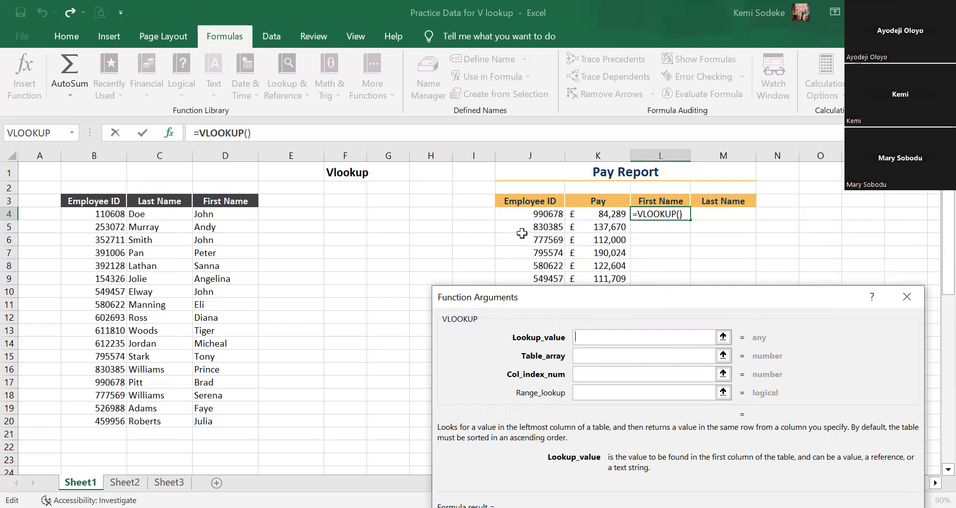
{"action": "left_click", "coordinate": [529, 214]}
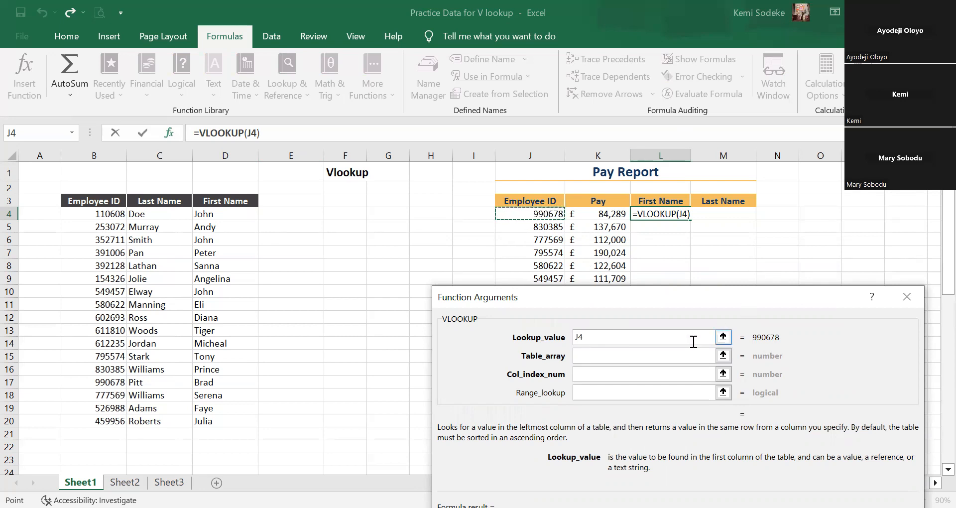
{"action": "left_click", "coordinate": [598, 356]}
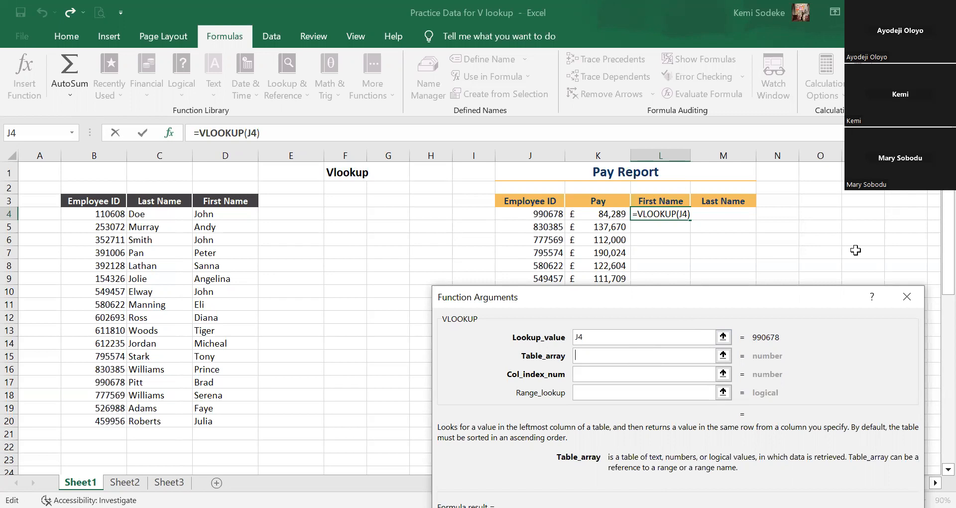
{"action": "left_click", "coordinate": [93, 203]}
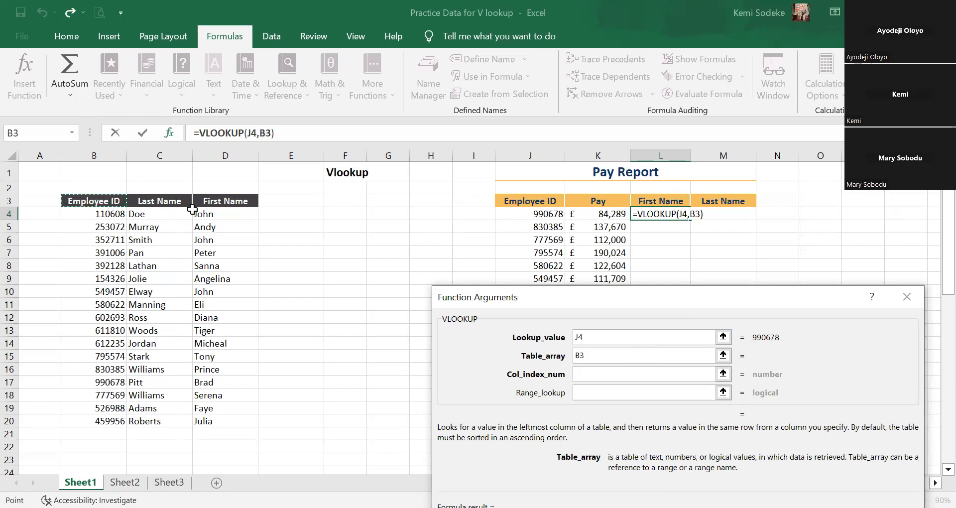
{"action": "left_click", "coordinate": [231, 420], "text": "shift"}
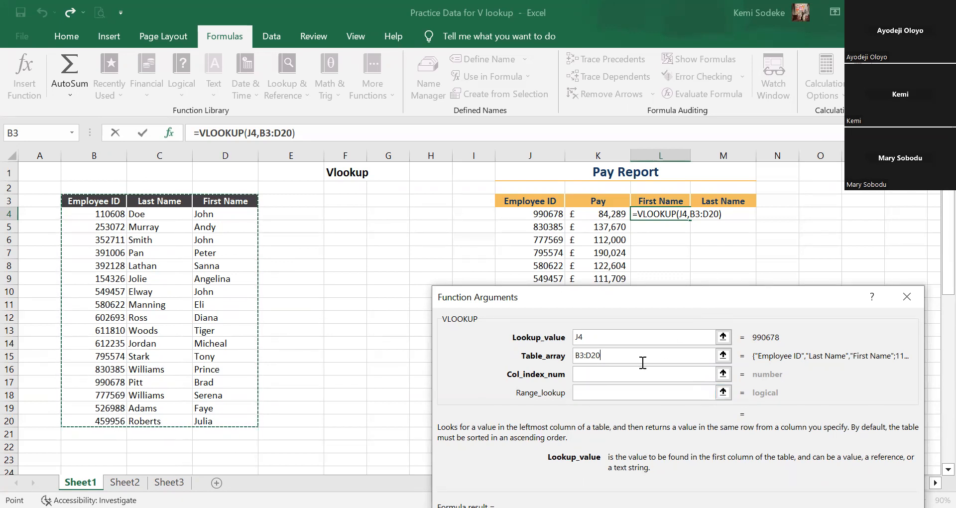
Set L4's column index number to 3 and its range lookup to false, and accept the formula.
{"action": "left_click", "coordinate": [612, 372]}
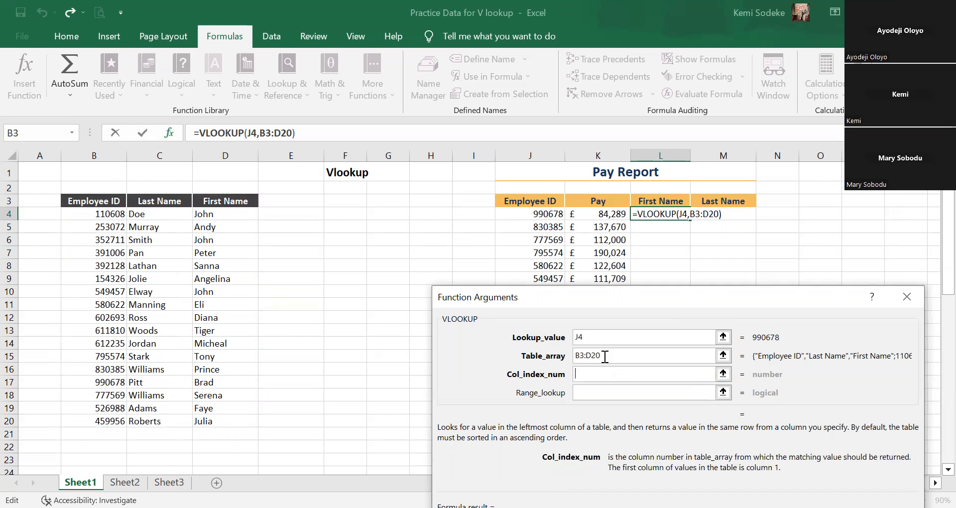
{"action": "type", "text": "3"}
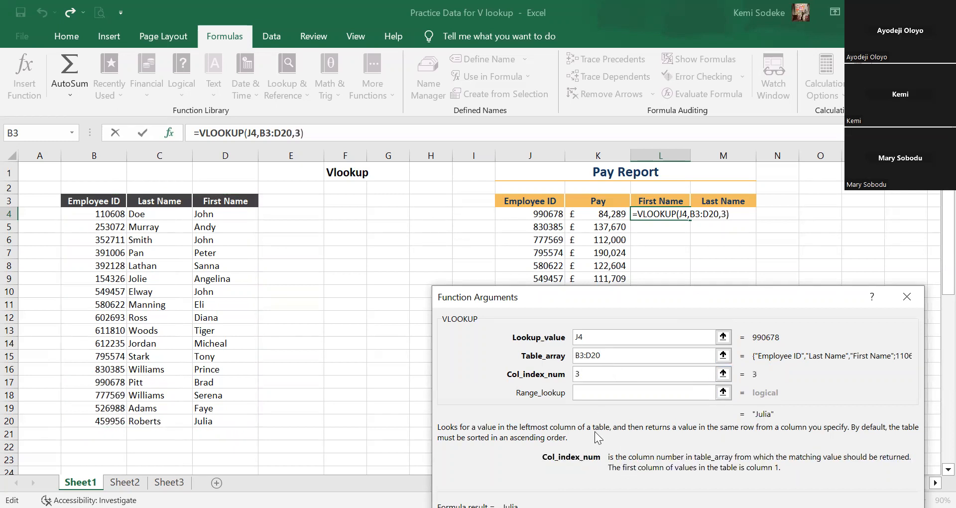
{"action": "left_click", "coordinate": [586, 392]}
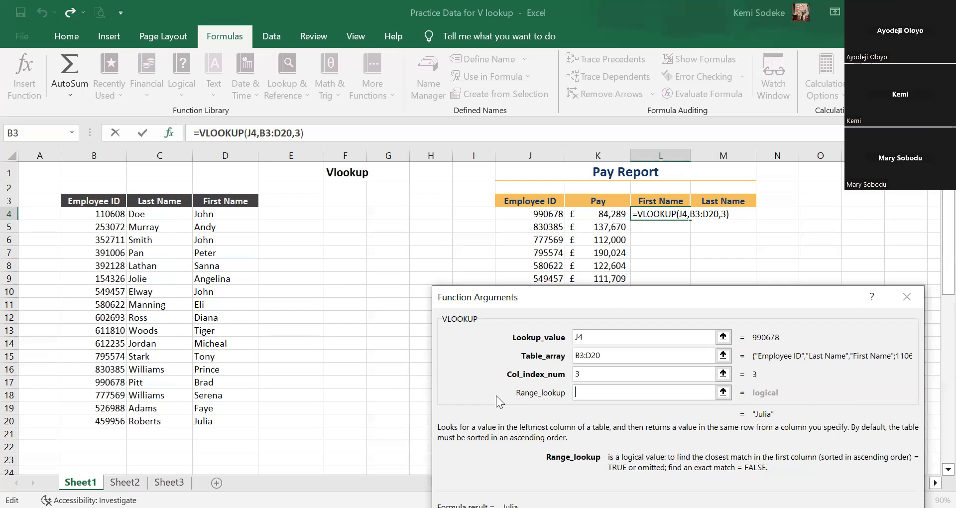
{"action": "type", "text": "false"}
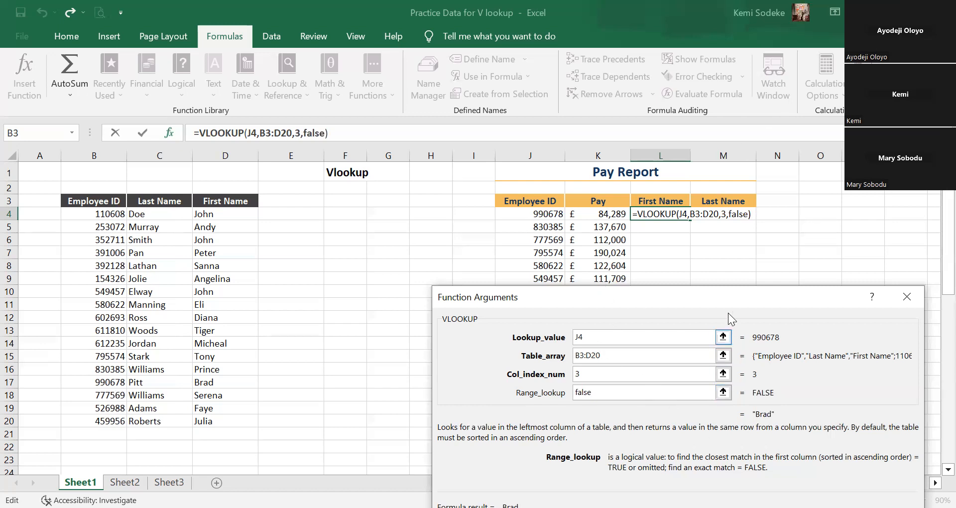
{"action": "left_click_drag", "start_coordinate": [724, 298], "coordinate": [719, 264]}
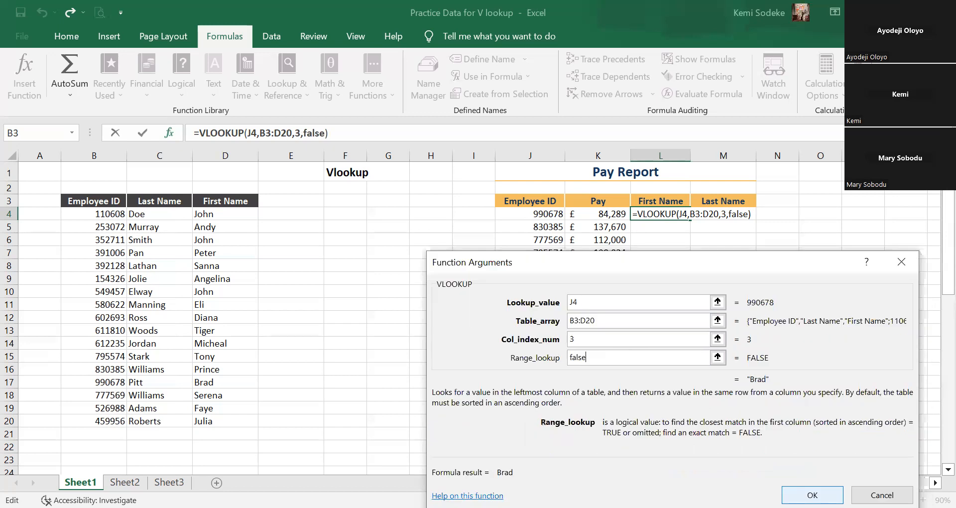
{"action": "left_click", "coordinate": [812, 494]}
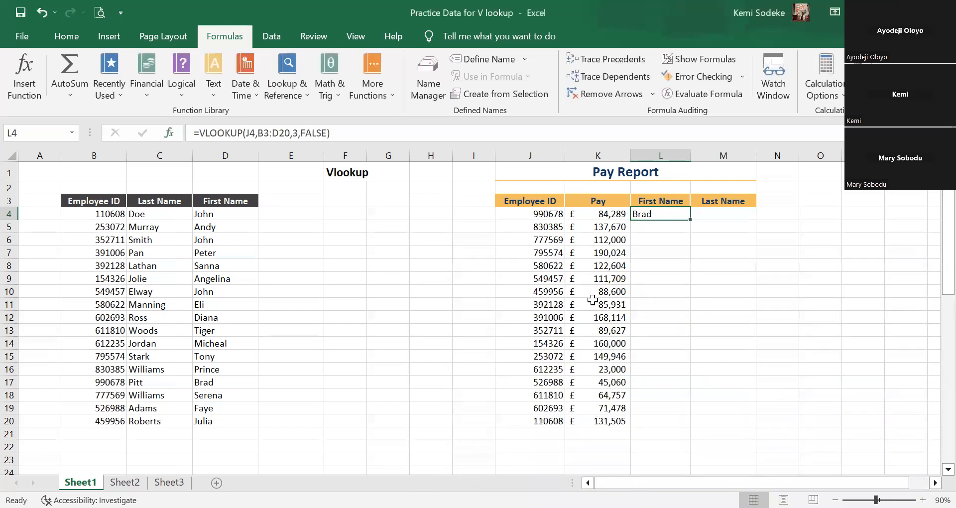
Highlight the ID in B17 that matches J4 in yellow and compare D17's first name with L4's lookup result.
{"action": "left_click", "coordinate": [652, 229]}
{"action": "left_click", "coordinate": [656, 214]}
{"action": "left_click", "coordinate": [544, 217]}
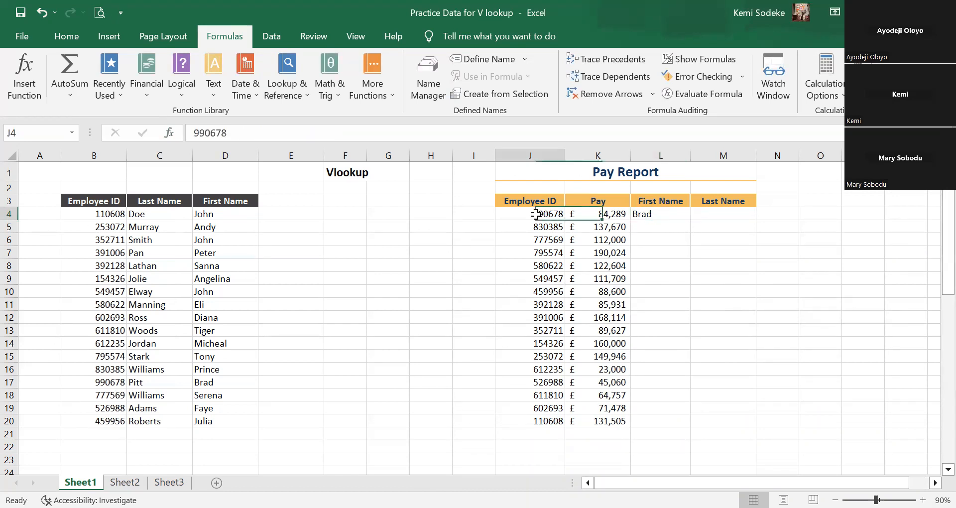
{"action": "left_click", "coordinate": [106, 383]}
{"action": "left_click", "coordinate": [69, 38]}
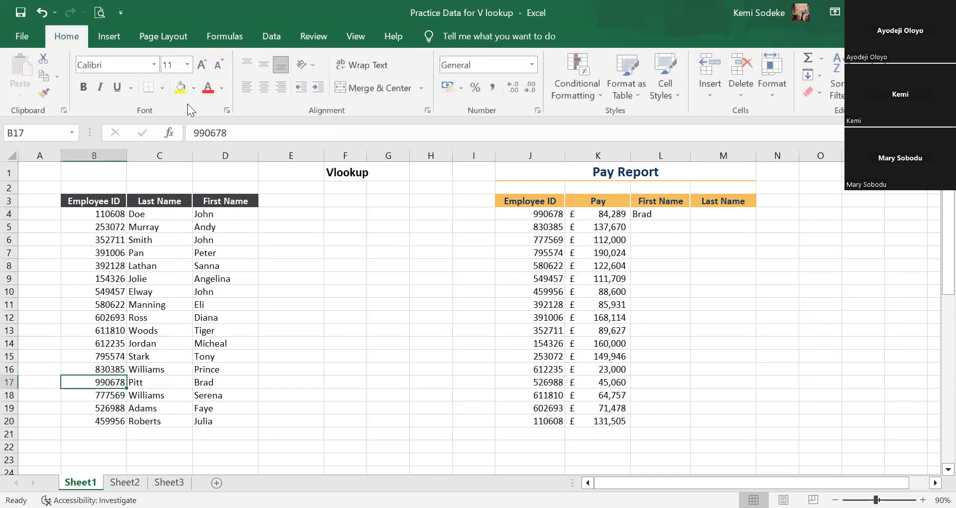
{"action": "left_click", "coordinate": [182, 88]}
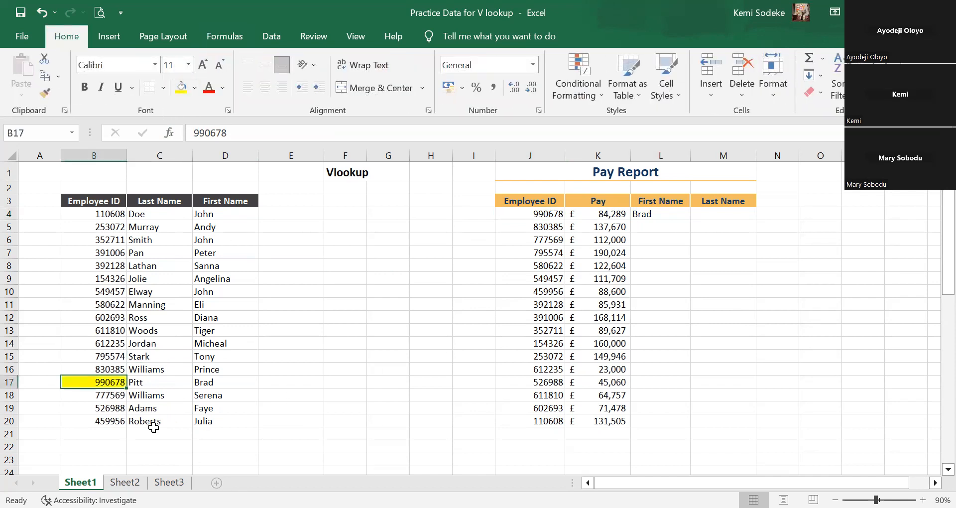
{"action": "left_click", "coordinate": [212, 384]}
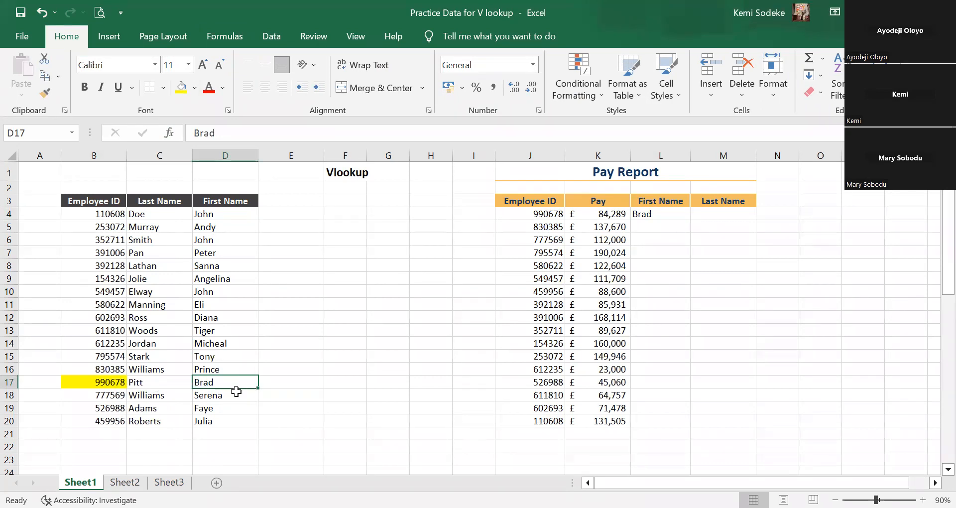
{"action": "left_click", "coordinate": [670, 214]}
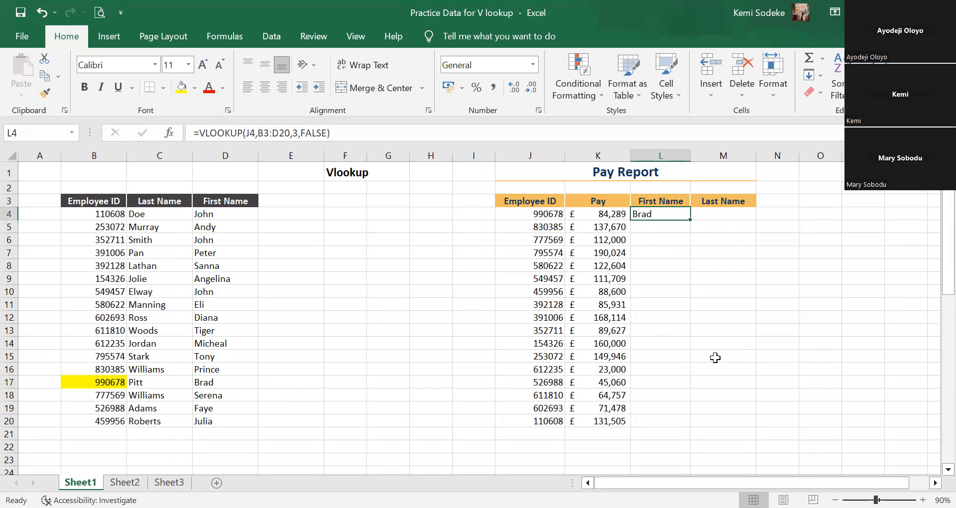
Start a VLOOKUP formula in the Last Name cell M4 and open its function arguments.
{"action": "left_click", "coordinate": [718, 215]}
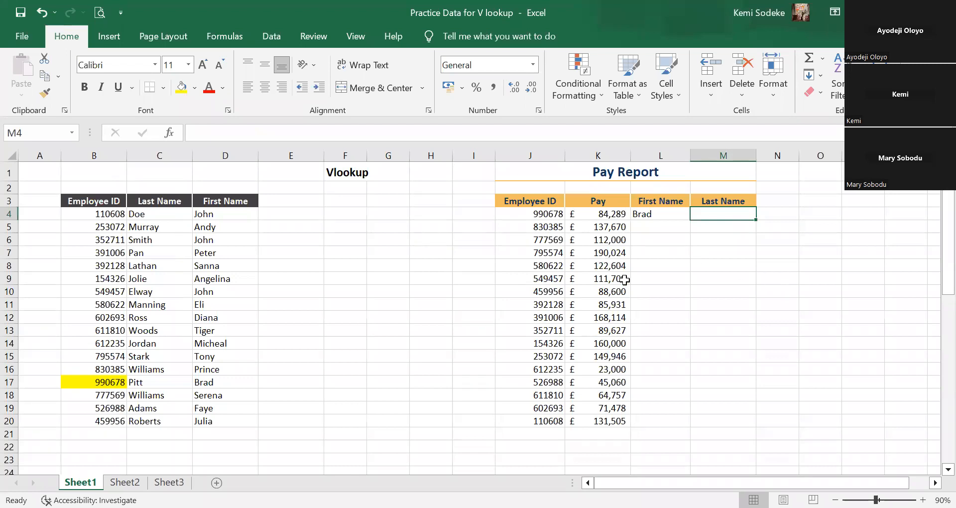
{"action": "type", "text": "="}
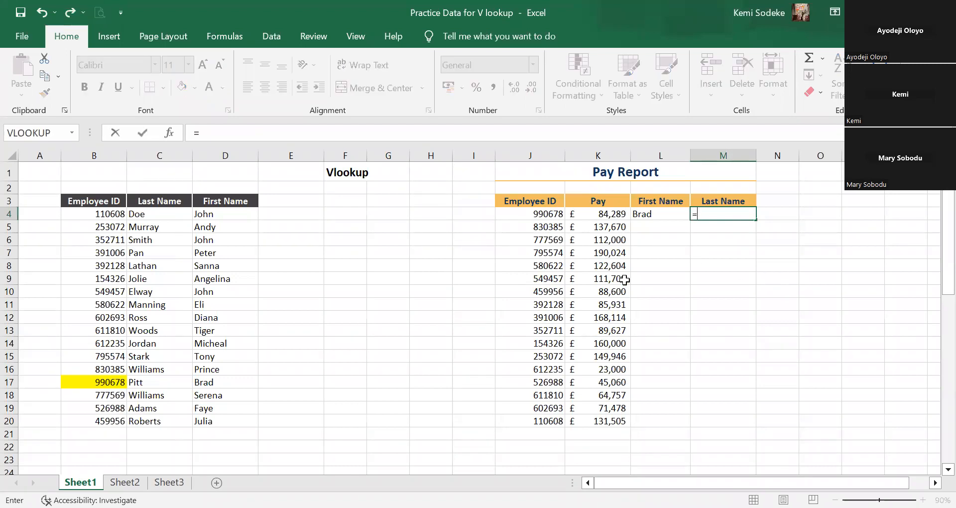
{"action": "type", "text": "vlookup"}
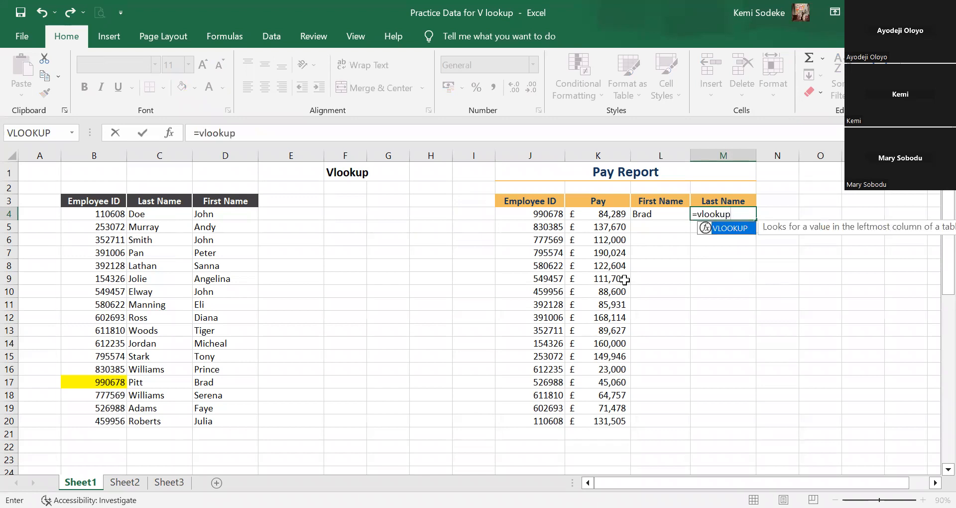
{"action": "type", "text": "("}
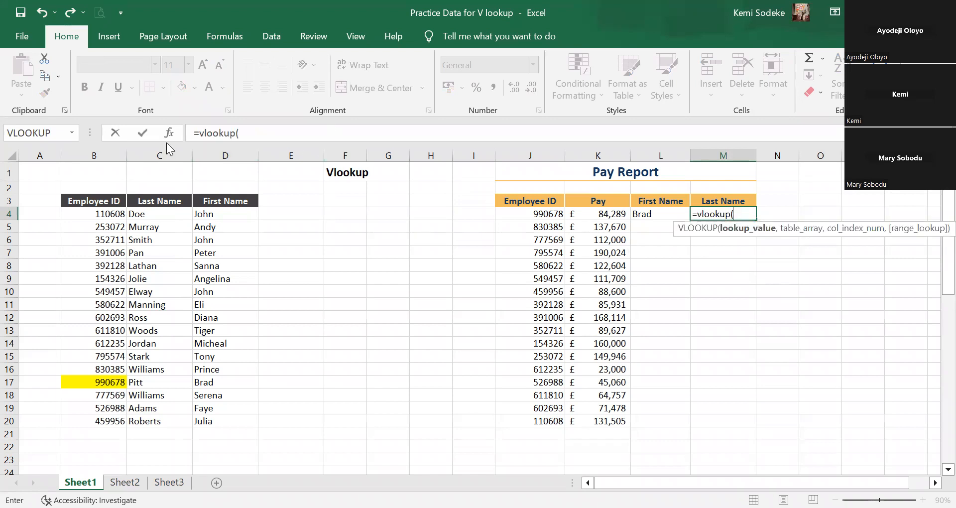
{"action": "key", "text": "ctrl+a"}
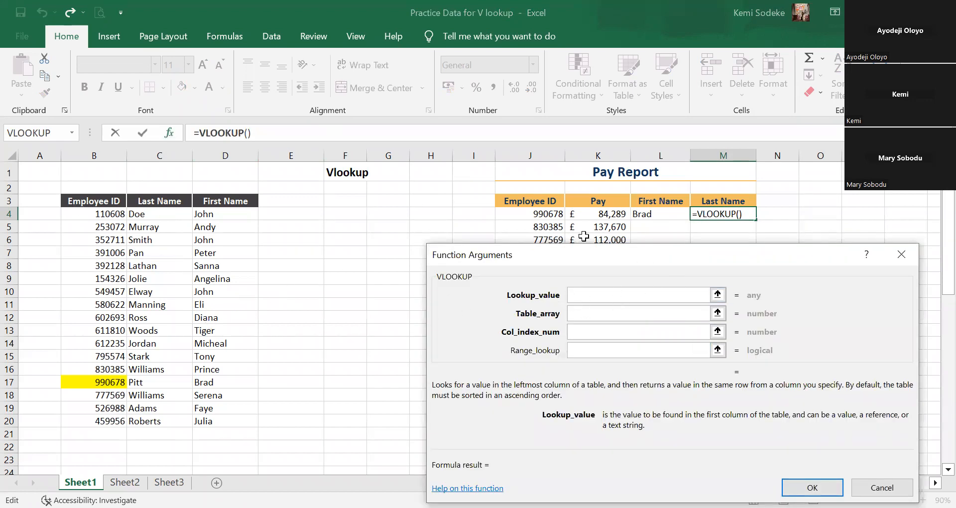
Set the Last Name lookup value to J4 and its table array to the employee table B3:D20.
{"action": "left_click", "coordinate": [548, 215]}
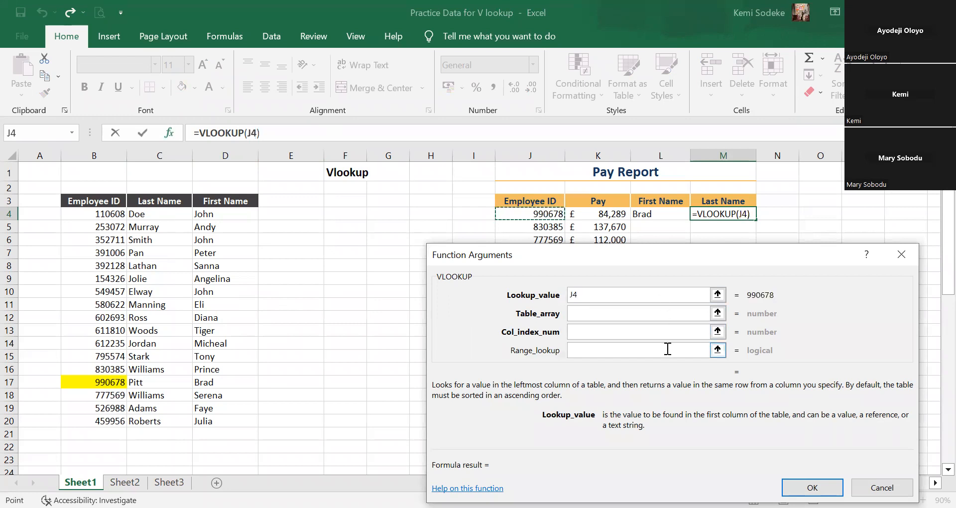
{"action": "left_click", "coordinate": [591, 310]}
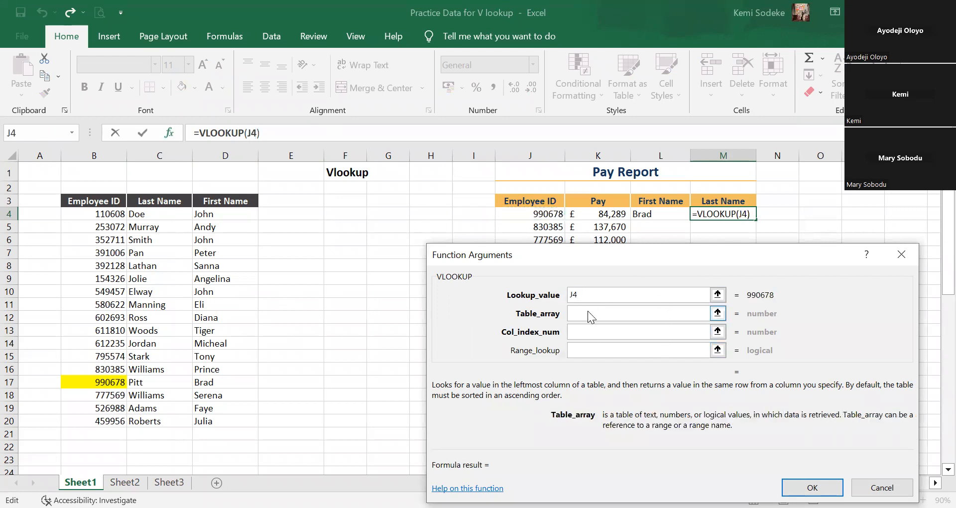
{"action": "left_click", "coordinate": [90, 204]}
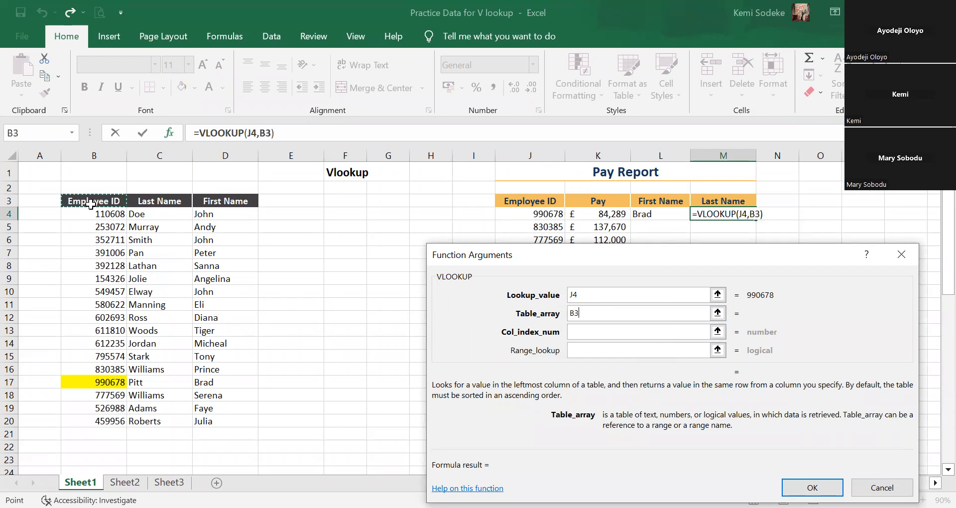
{"action": "left_click", "coordinate": [221, 426], "text": "shift"}
Set M4's column index number to 2 and its range lookup to false, and accept the formula.
{"action": "left_click", "coordinate": [580, 330]}
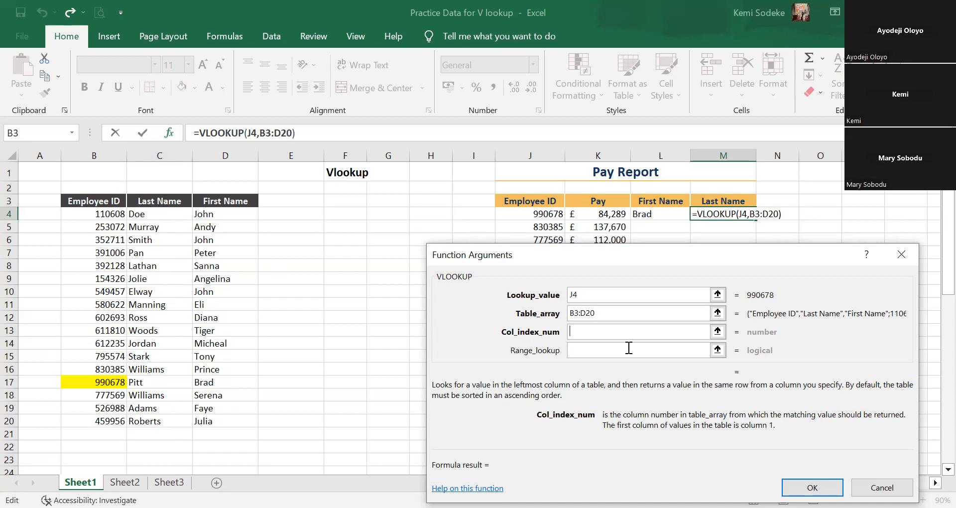
{"action": "type", "text": "2"}
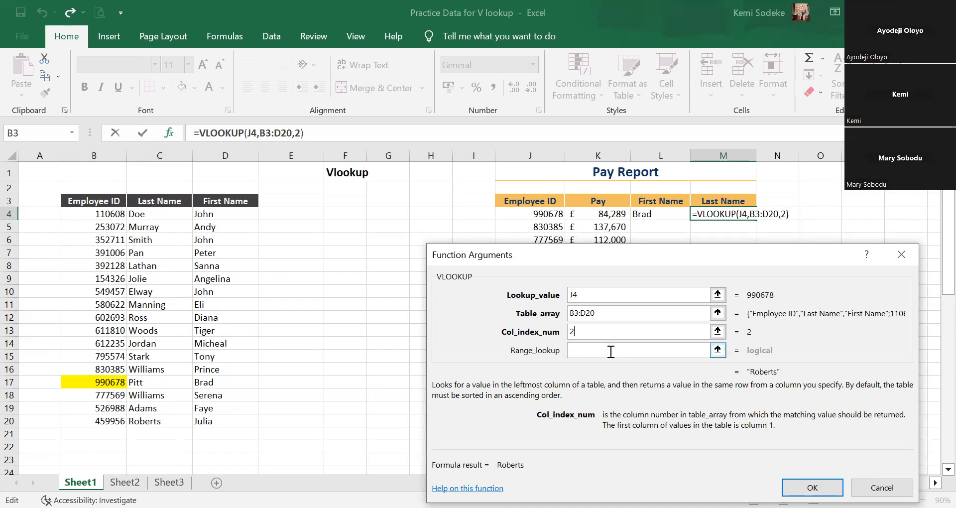
{"action": "left_click", "coordinate": [611, 352]}
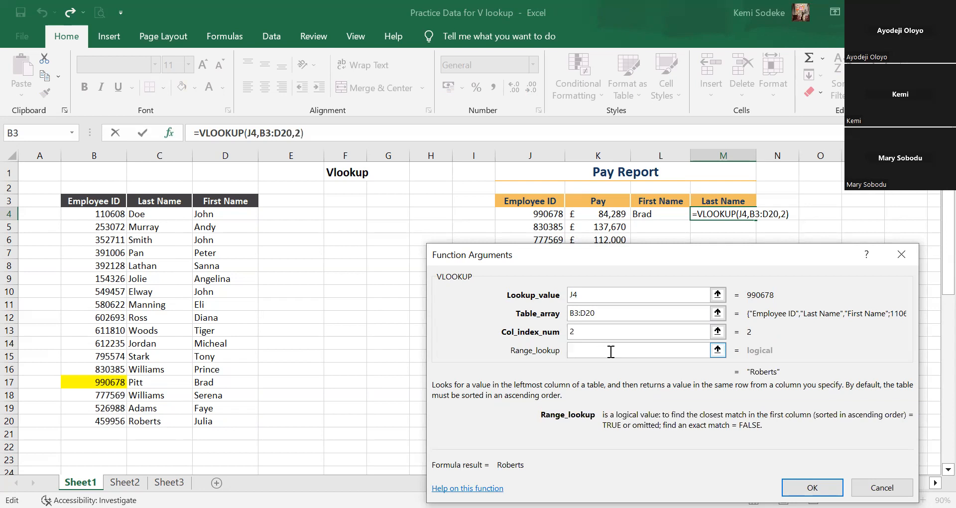
{"action": "type", "text": "false"}
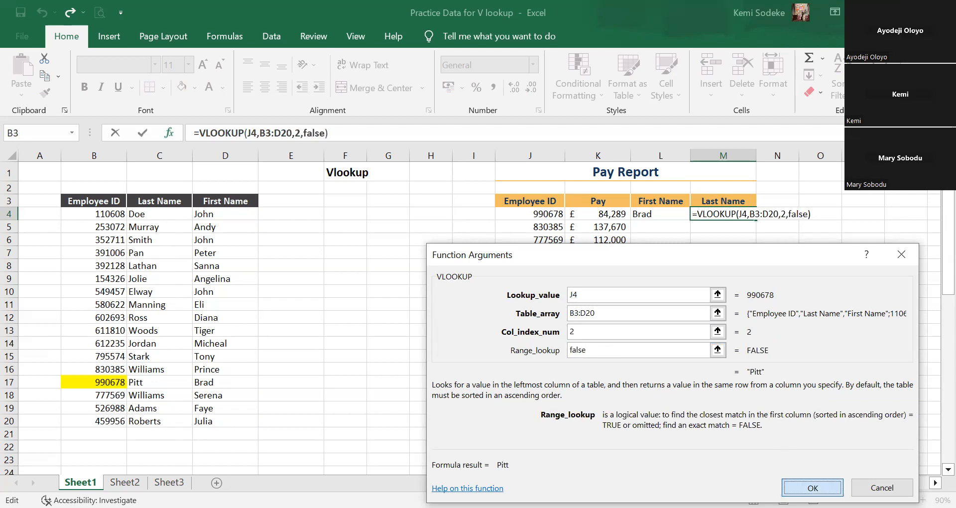
{"action": "left_click", "coordinate": [812, 487]}
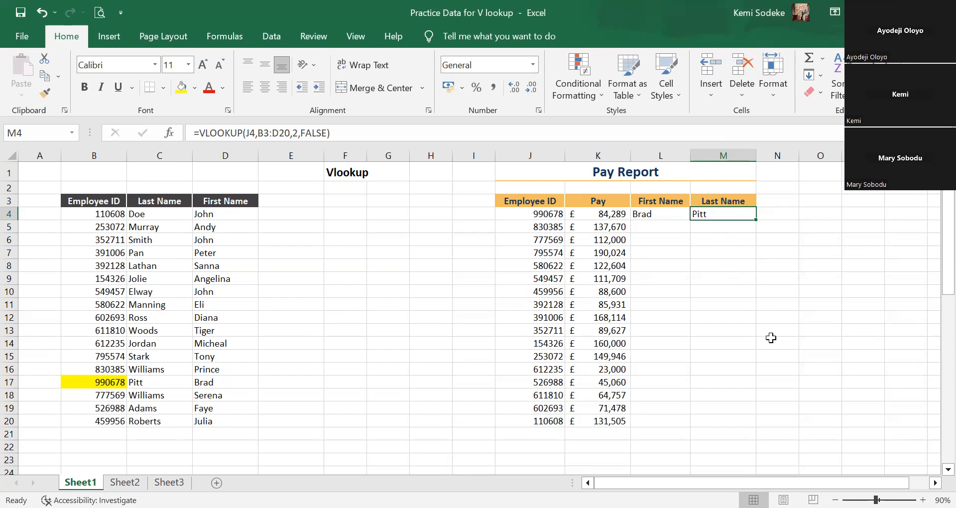
Review the First Name lookup formula in L4 and the Last Name lookup formula in M4.
{"action": "left_click", "coordinate": [399, 345]}
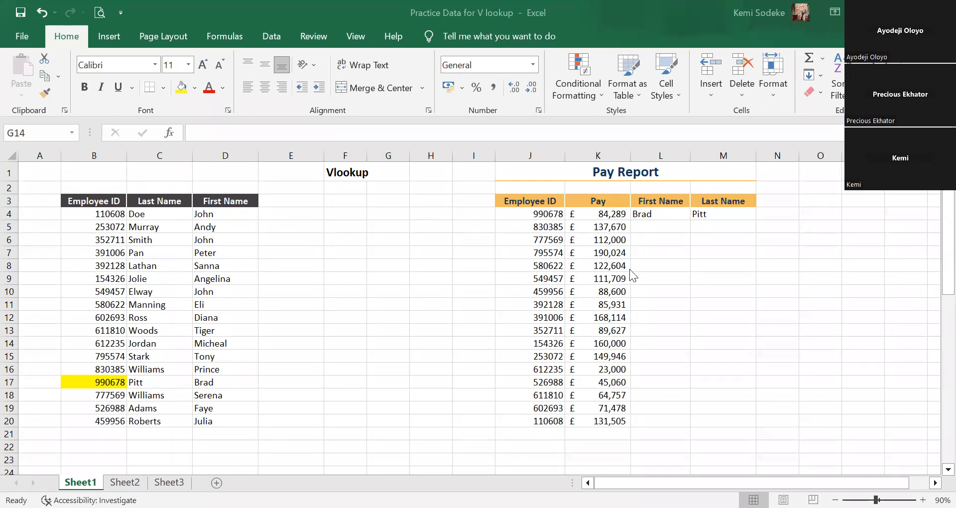
{"action": "left_click", "coordinate": [700, 374]}
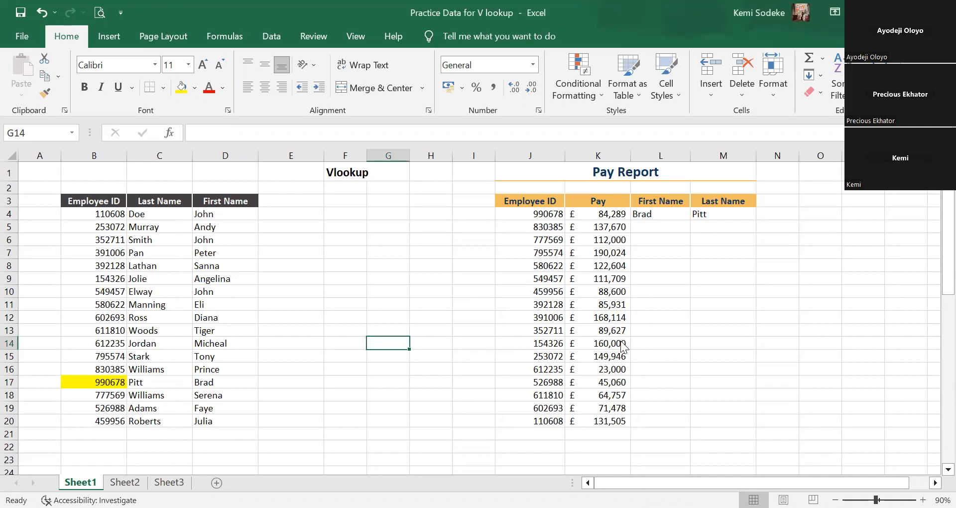
{"action": "left_click", "coordinate": [655, 215]}
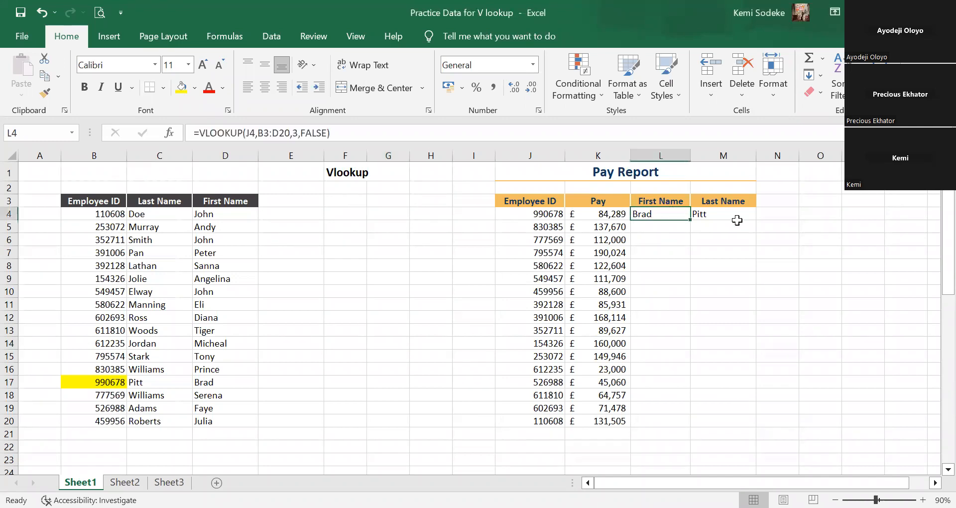
{"action": "left_click", "coordinate": [735, 219]}
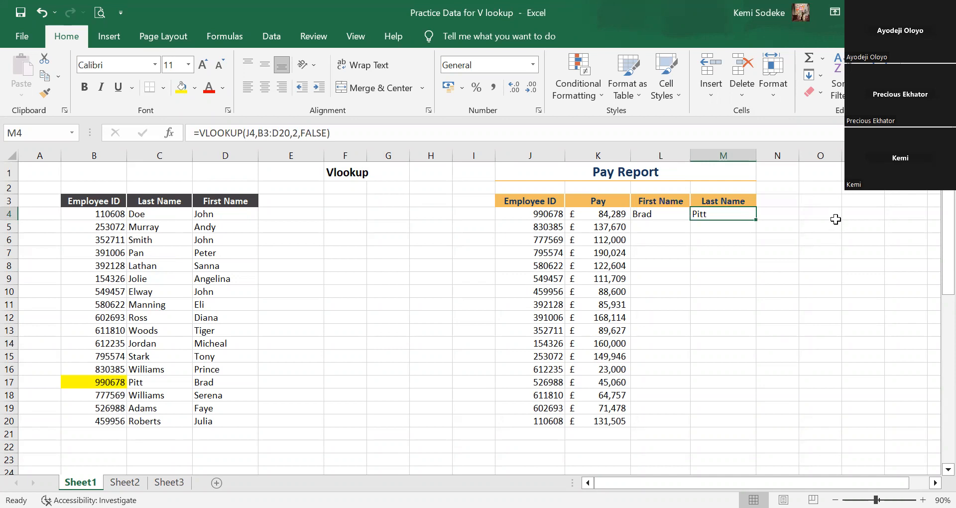
{"action": "left_click", "coordinate": [663, 228]}
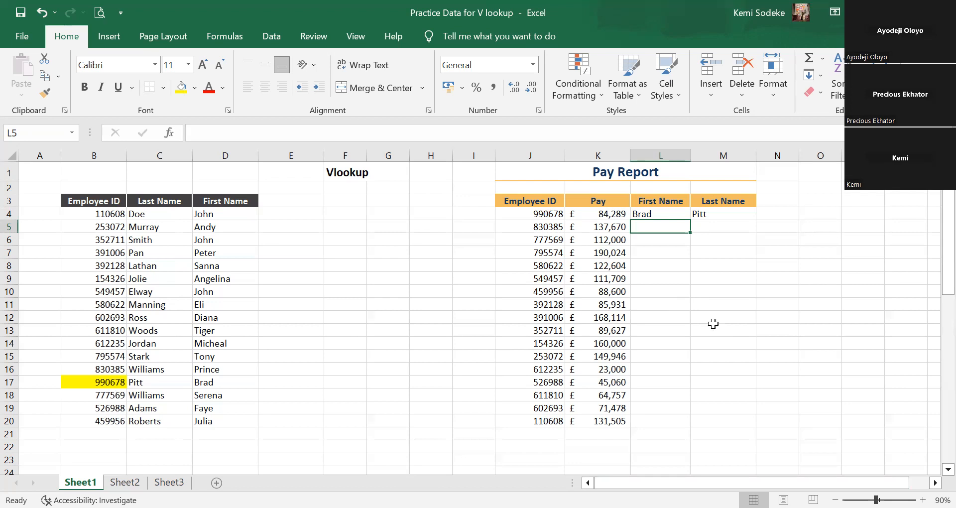
{"action": "type", "text": "="}
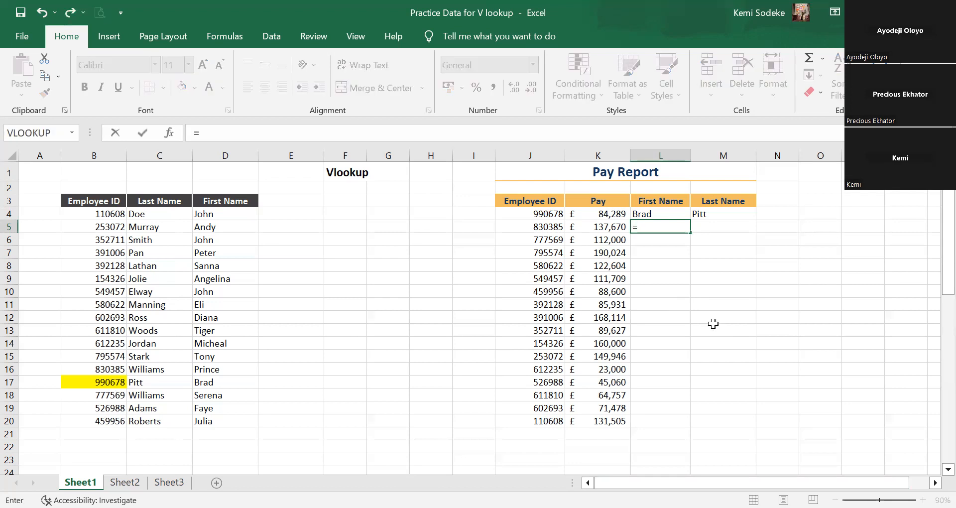
{"action": "type", "text": "vlookup"}
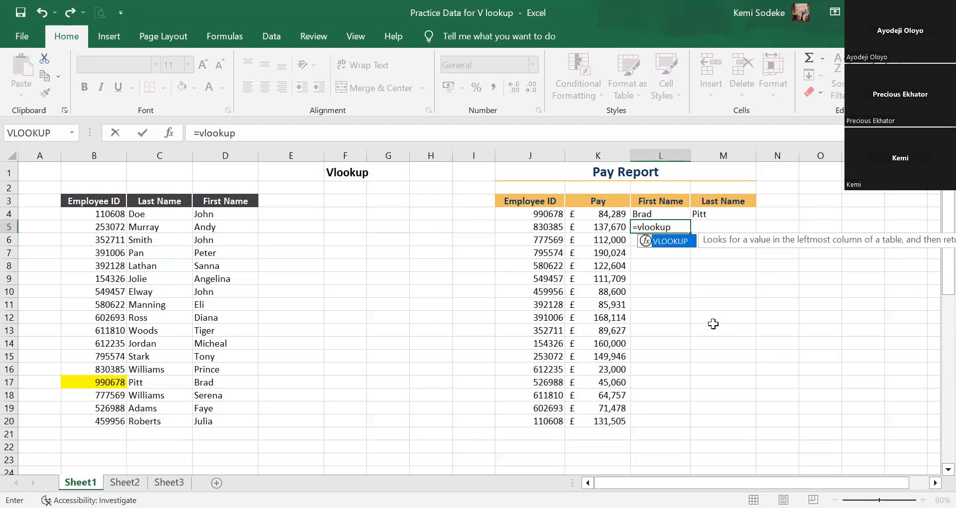
{"action": "left_click", "coordinate": [169, 134]}
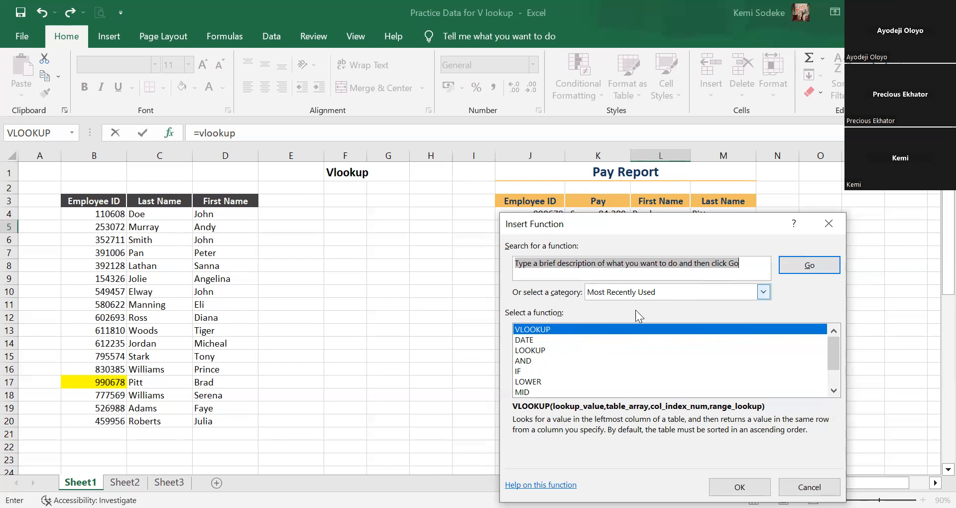
{"action": "left_click", "coordinate": [739, 487]}
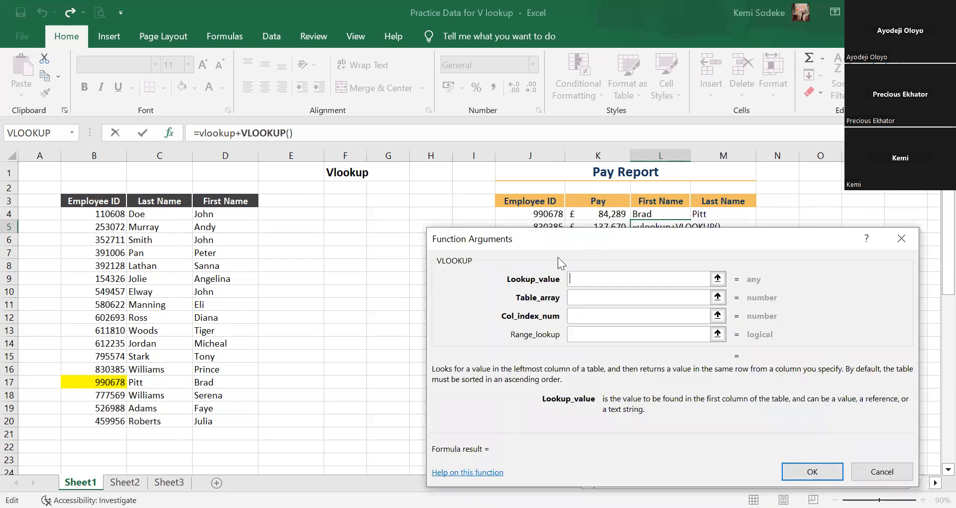
{"action": "left_click_drag", "start_coordinate": [558, 240], "coordinate": [513, 245]}
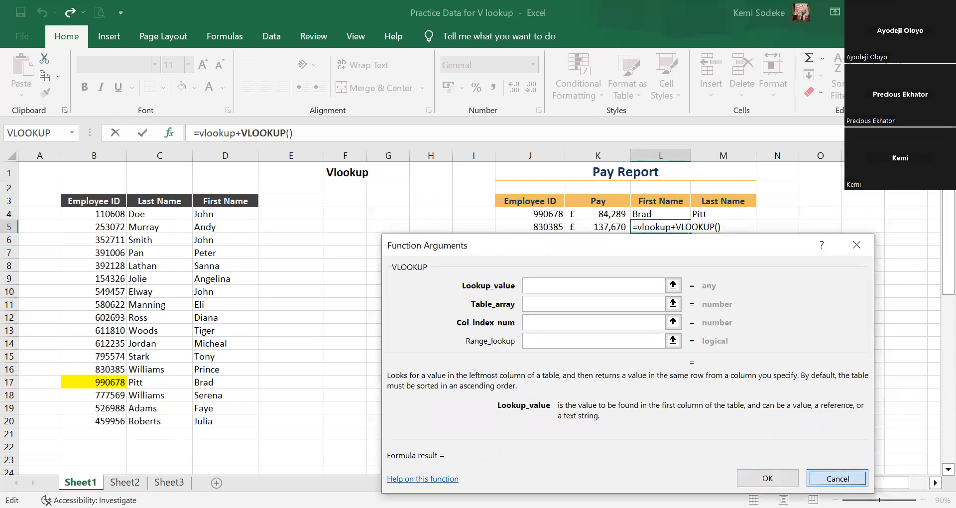
{"action": "left_click", "coordinate": [837, 477]}
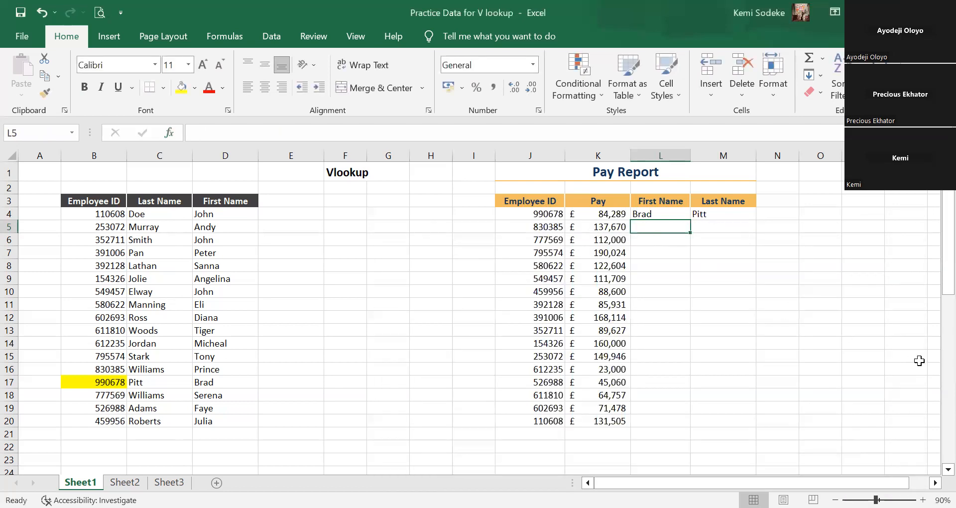
Start a VLOOKUP formula in the First Name cell L5 and open its function arguments.
{"action": "type", "text": "="}
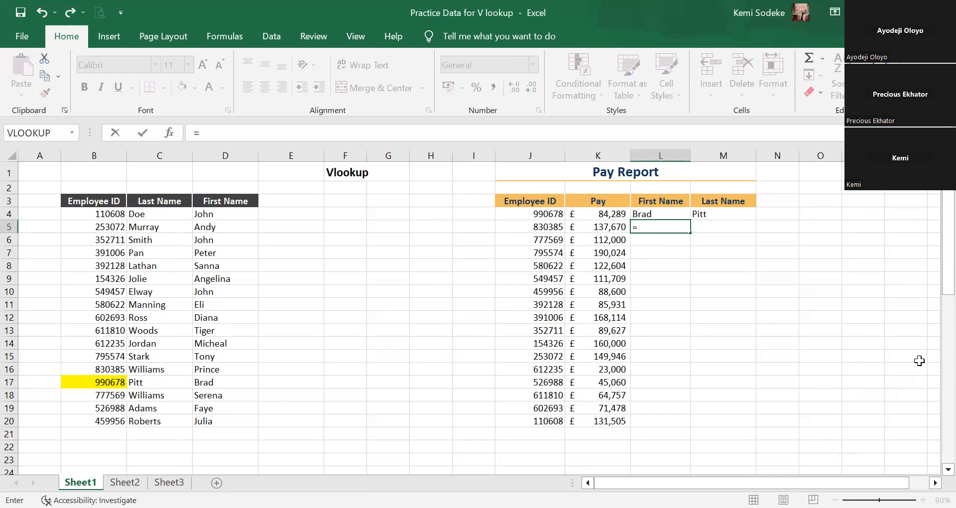
{"action": "type", "text": "vlooku"}
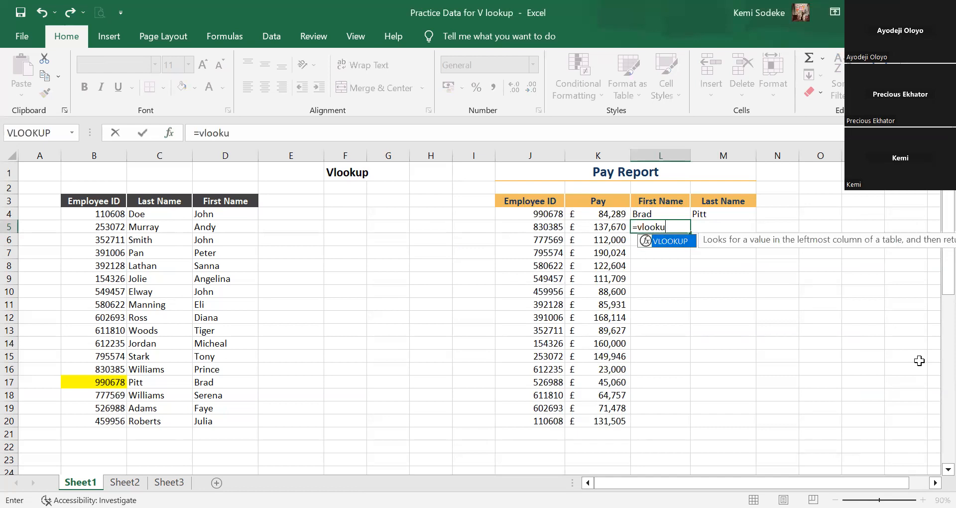
{"action": "type", "text": "p("}
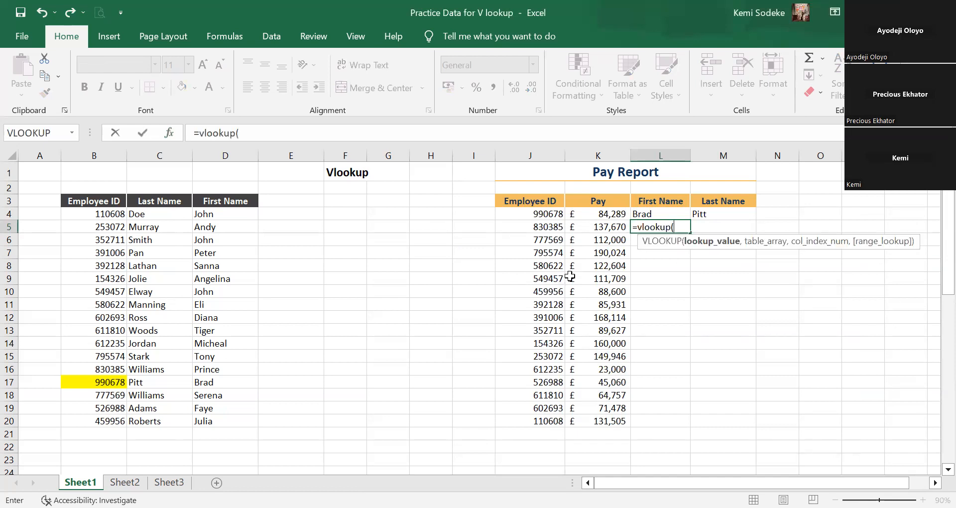
{"action": "left_click", "coordinate": [170, 133]}
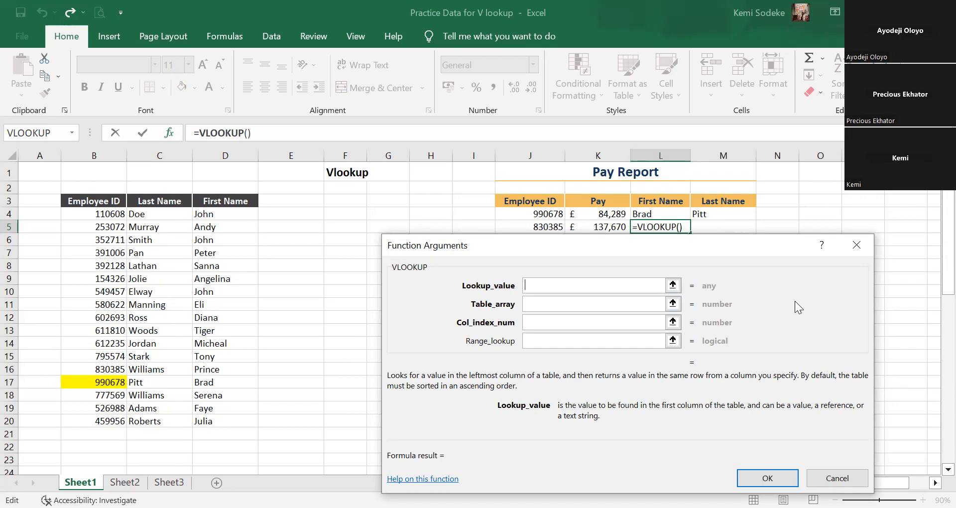
Set L5's lookup value to J5 and its table array to the employee table B3:D20.
{"action": "left_click_drag", "start_coordinate": [804, 359], "coordinate": [819, 376]}
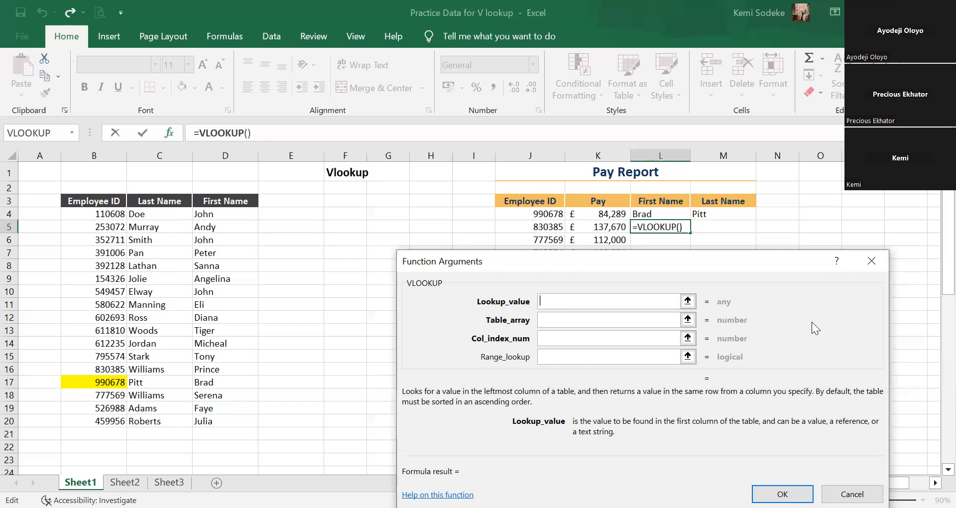
{"action": "left_click", "coordinate": [531, 227]}
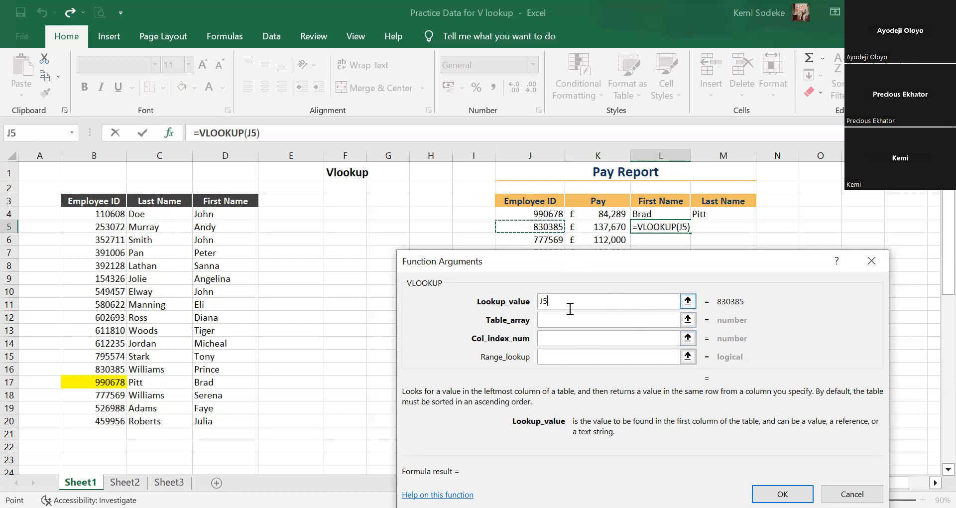
{"action": "left_click", "coordinate": [559, 321]}
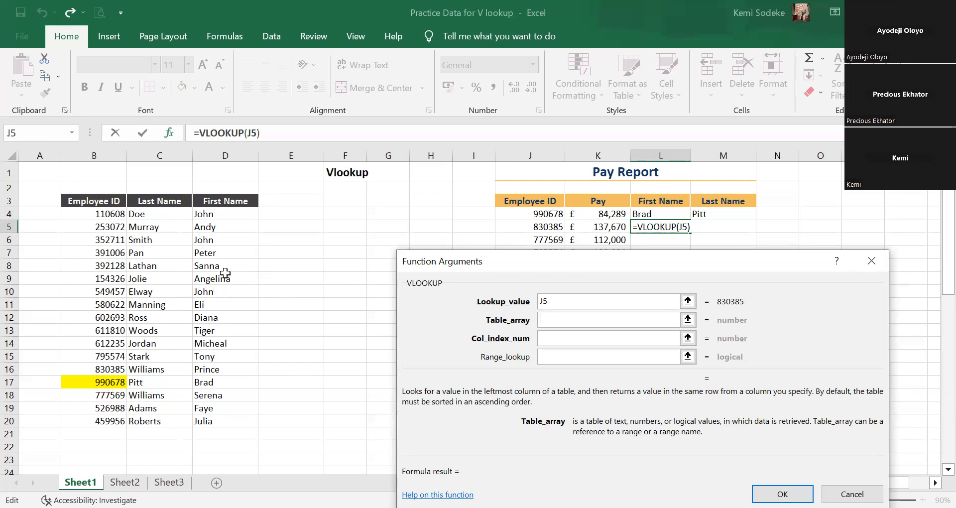
{"action": "left_click", "coordinate": [90, 201]}
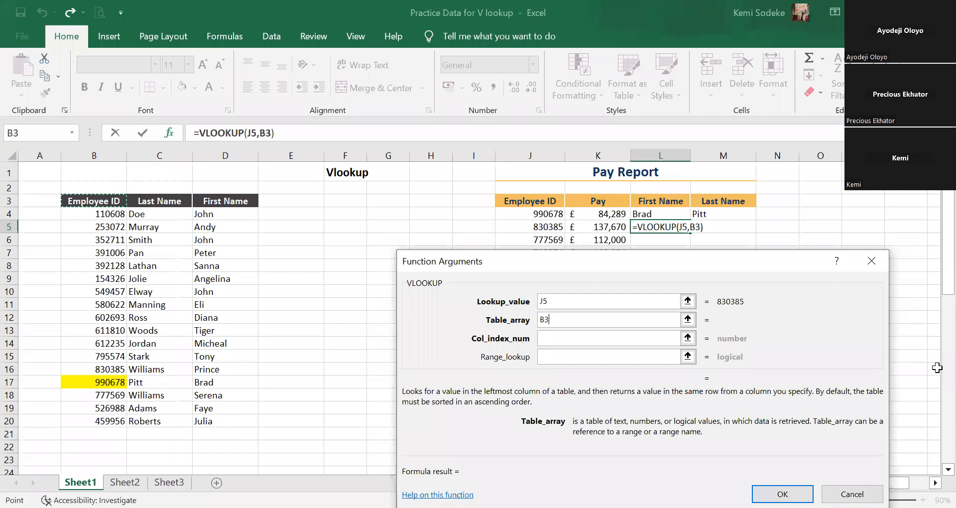
{"action": "left_click", "coordinate": [228, 422], "text": "shift"}
Set L5's column index number to 3 and its range lookup to false, and accept the formula.
{"action": "left_click", "coordinate": [573, 339]}
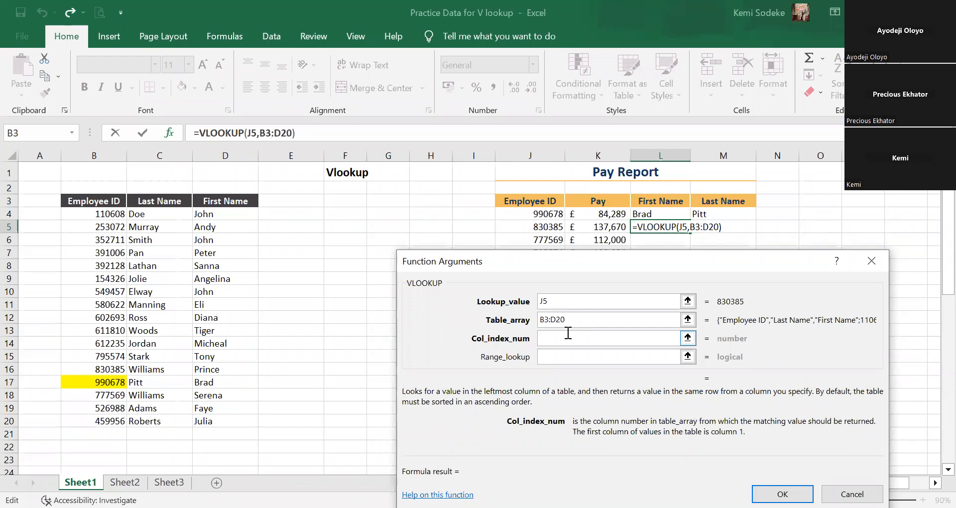
{"action": "type", "text": "3"}
{"action": "left_click", "coordinate": [549, 357]}
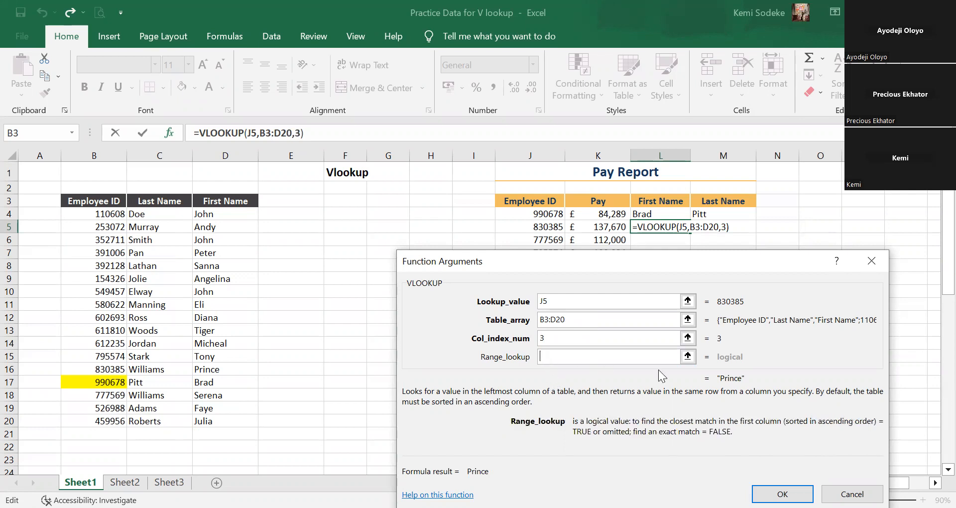
{"action": "type", "text": "f"}
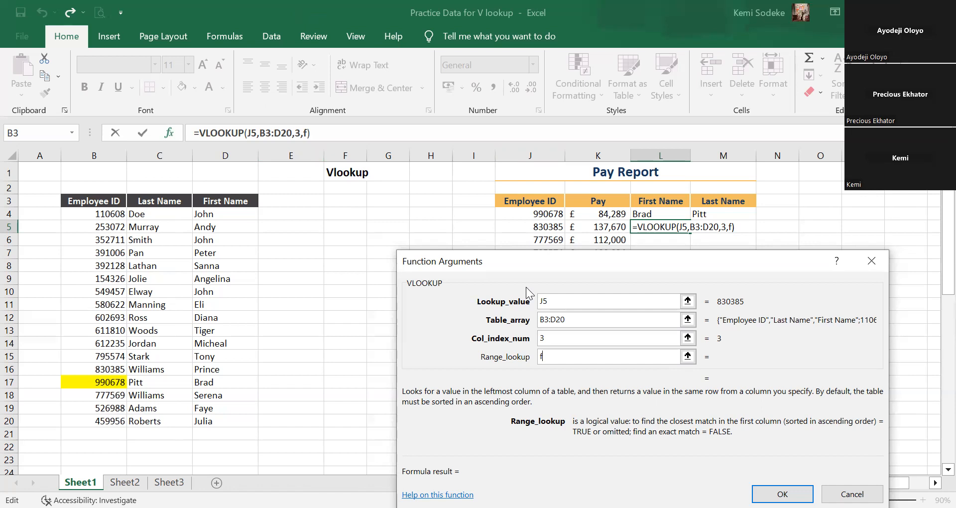
{"action": "type", "text": "alse"}
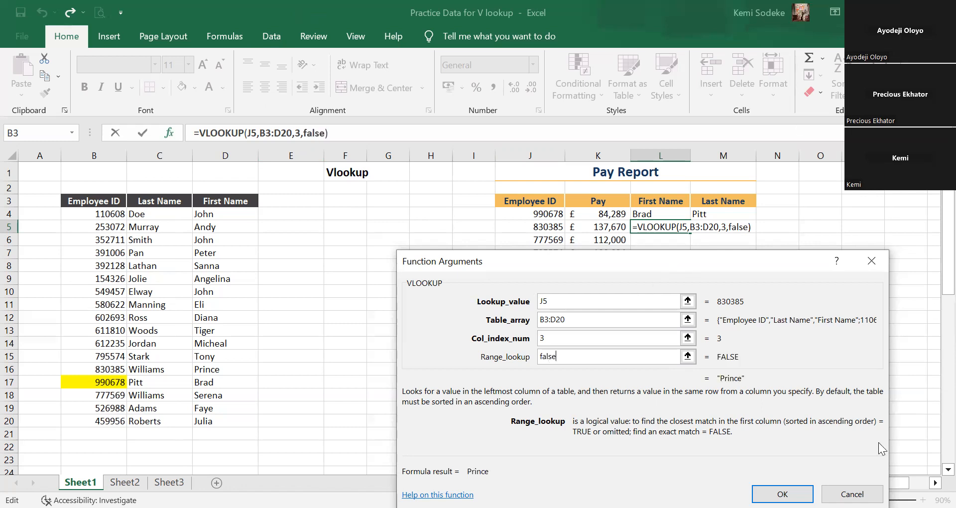
{"action": "left_click", "coordinate": [783, 494]}
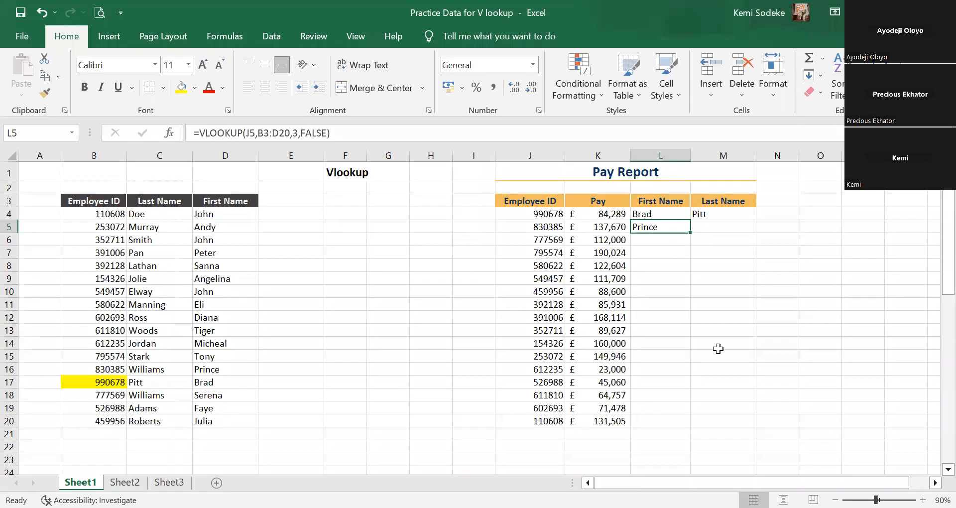
Match the ID in J5 to B16 and compare the first name in D16 with L5's lookup result.
{"action": "left_click", "coordinate": [535, 226]}
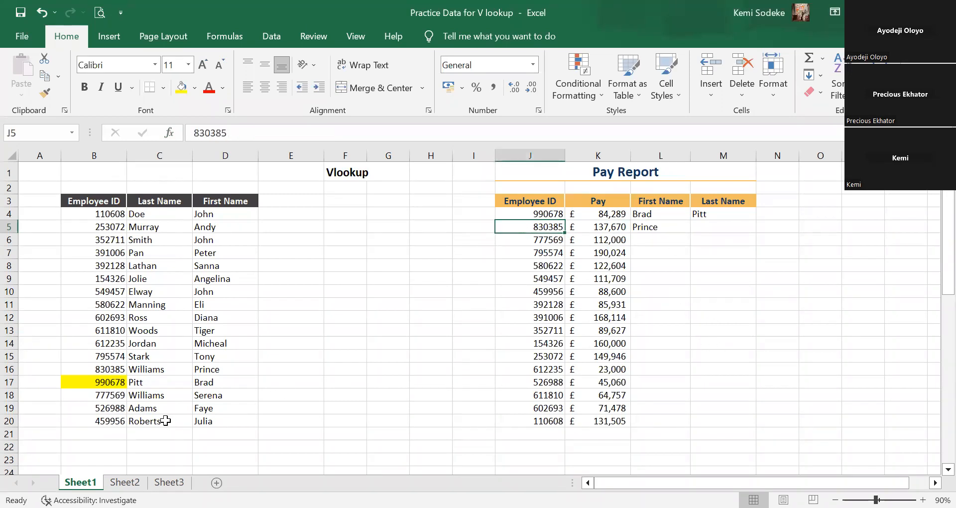
{"action": "left_click", "coordinate": [115, 370]}
{"action": "left_click", "coordinate": [215, 372]}
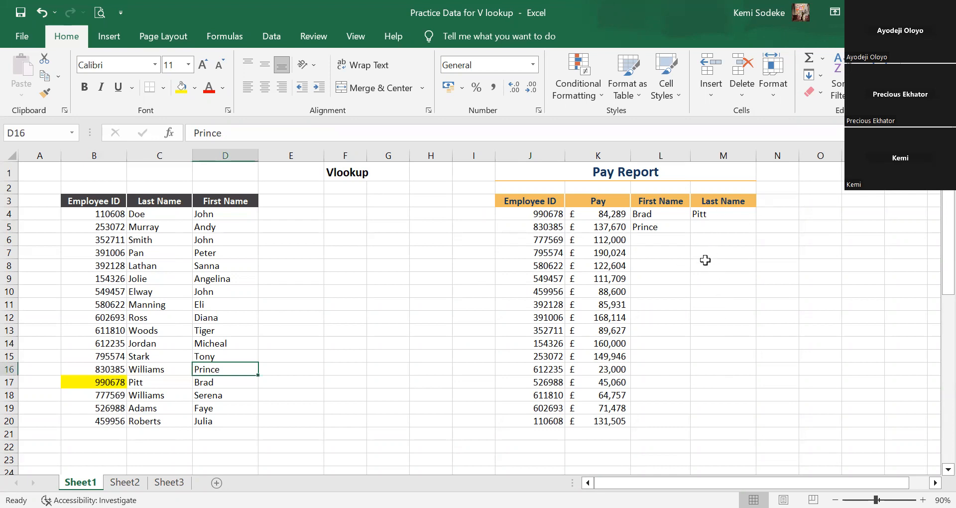
{"action": "left_click", "coordinate": [649, 227]}
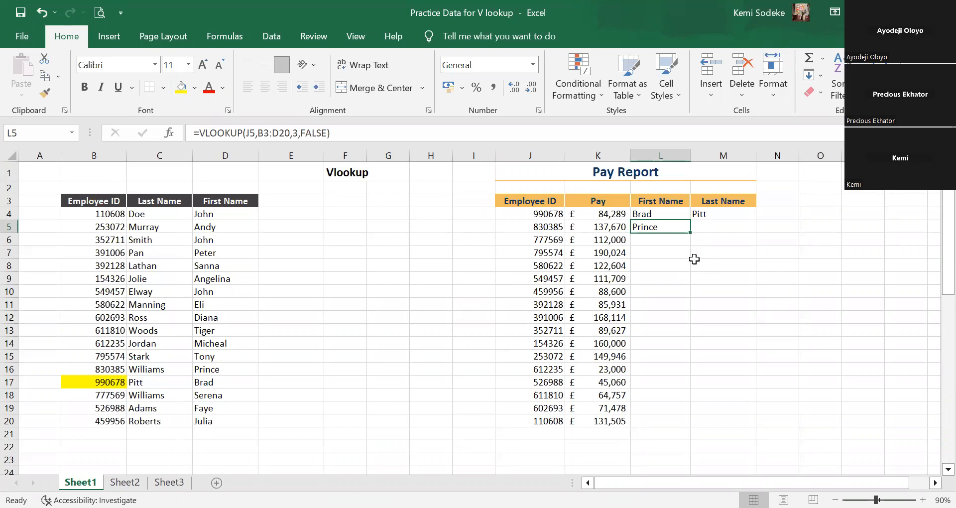
Clear the lookup formulas from L4:M5 in the Pay Report and select the First Name cell L4 again.
{"action": "left_click", "coordinate": [717, 227]}
{"action": "left_click", "coordinate": [659, 228]}
{"action": "left_click_drag", "start_coordinate": [644, 217], "coordinate": [706, 224]}
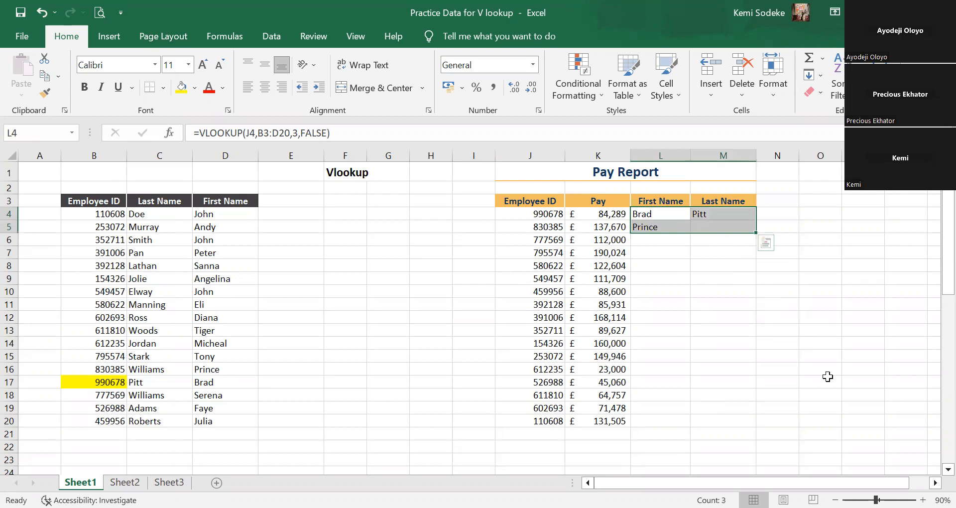
{"action": "key", "text": "Delete"}
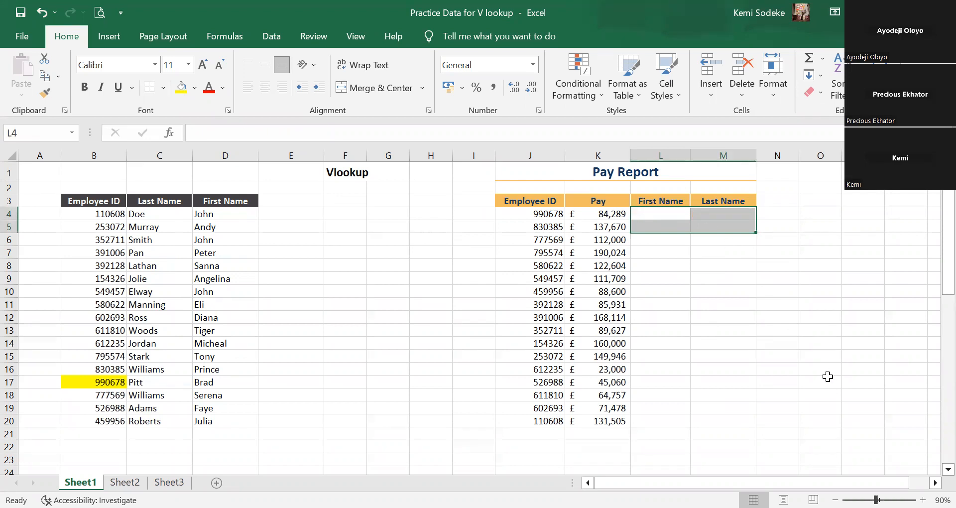
{"action": "left_click", "coordinate": [701, 305]}
{"action": "left_click", "coordinate": [662, 216]}
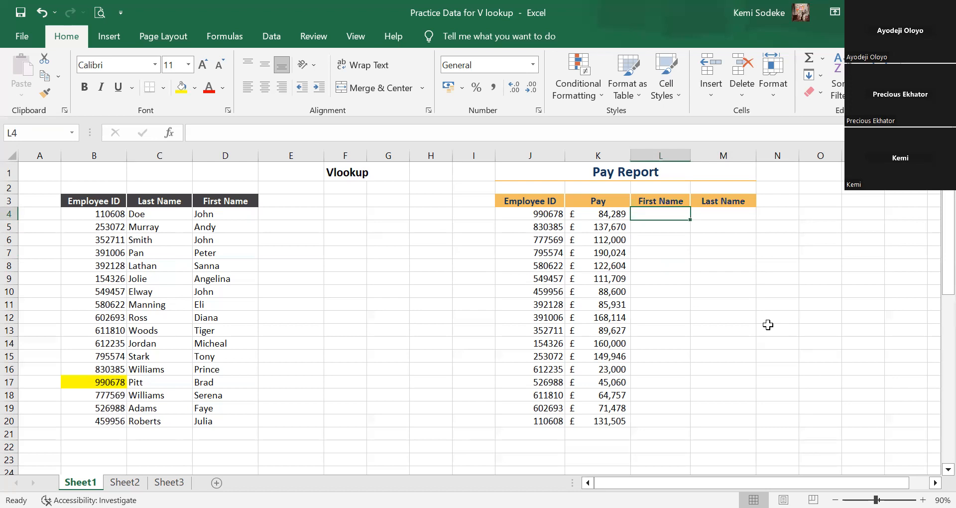
Start a VLOOKUP formula in the First Name cell L4 with the employee ID in J4 as its lookup value.
{"action": "type", "text": "="}
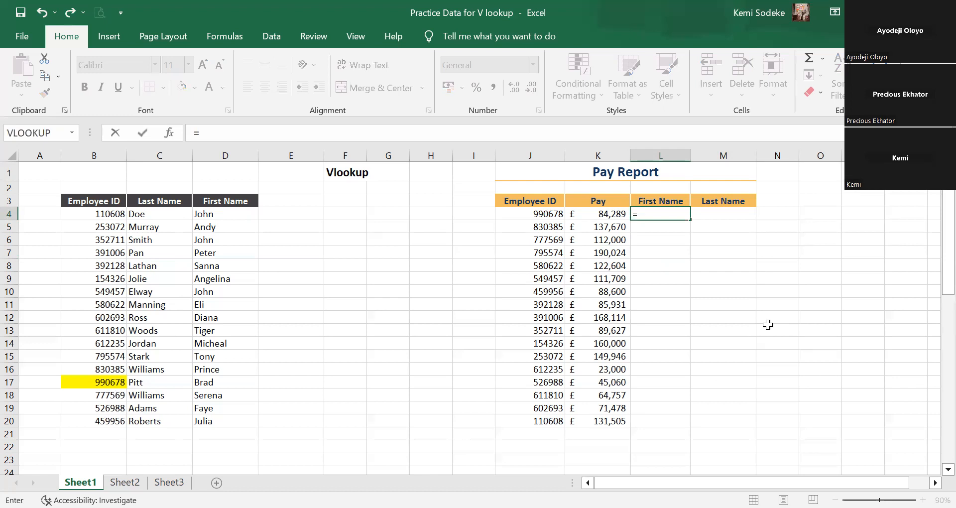
{"action": "type", "text": "vlookup"}
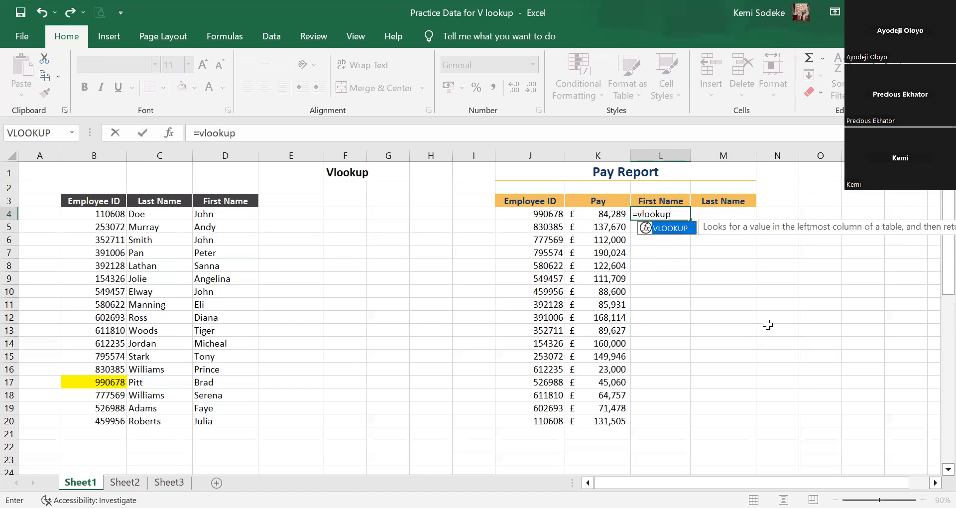
{"action": "type", "text": "("}
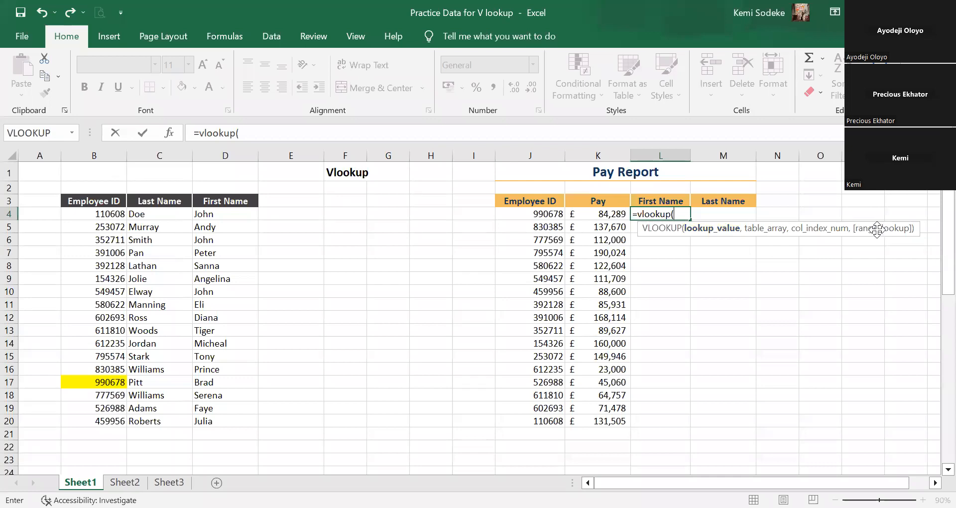
{"action": "left_click", "coordinate": [935, 482]}
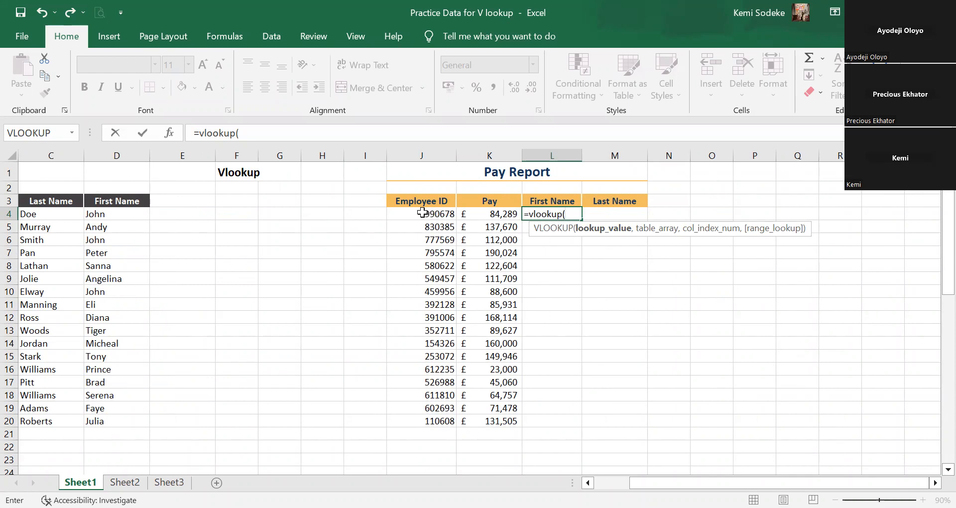
{"action": "left_click", "coordinate": [422, 213]}
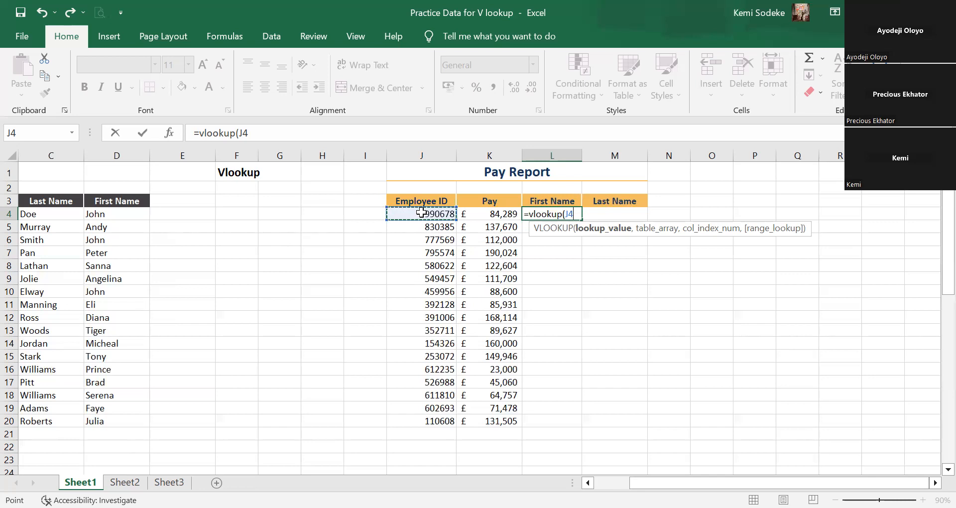
{"action": "type", "text": ","}
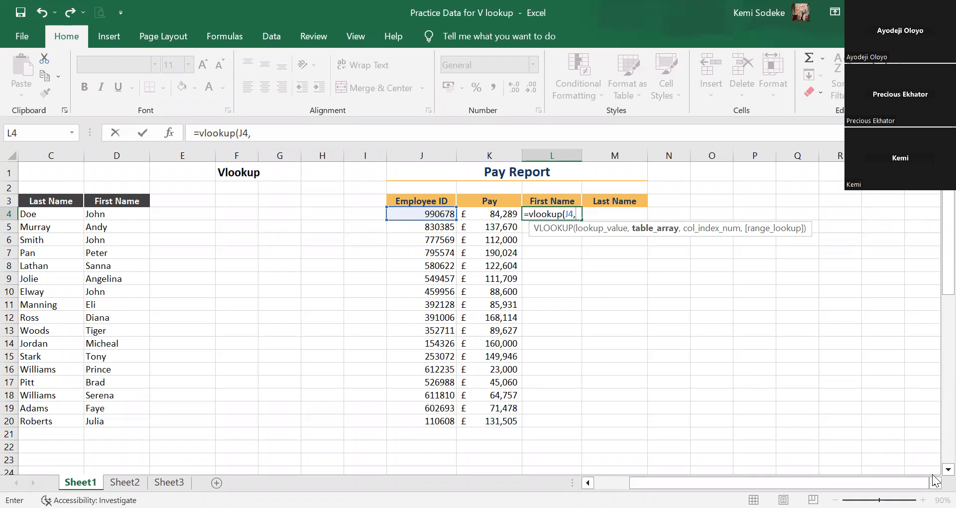
Set the table array of L4's lookup to the employee table B3:D20, headers included.
{"action": "left_click", "coordinate": [787, 359]}
{"action": "scroll", "coordinate": [479, 319], "scroll_direction": "left", "scroll_amount": 2}
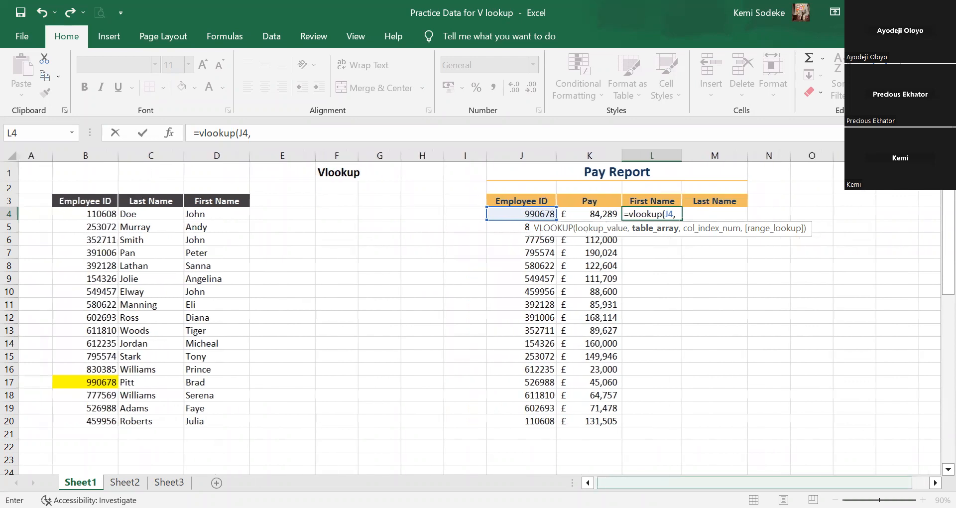
{"action": "left_click", "coordinate": [95, 201]}
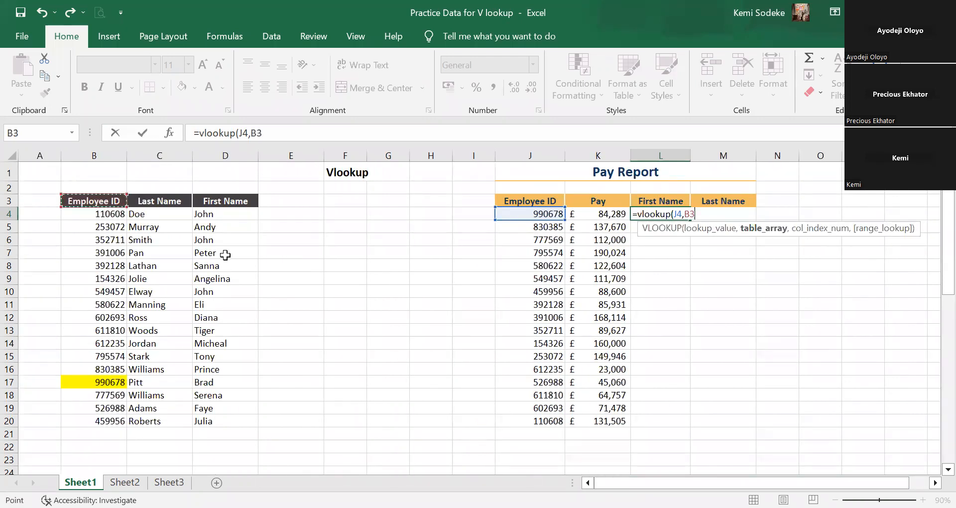
{"action": "left_click", "coordinate": [209, 418], "text": "shift"}
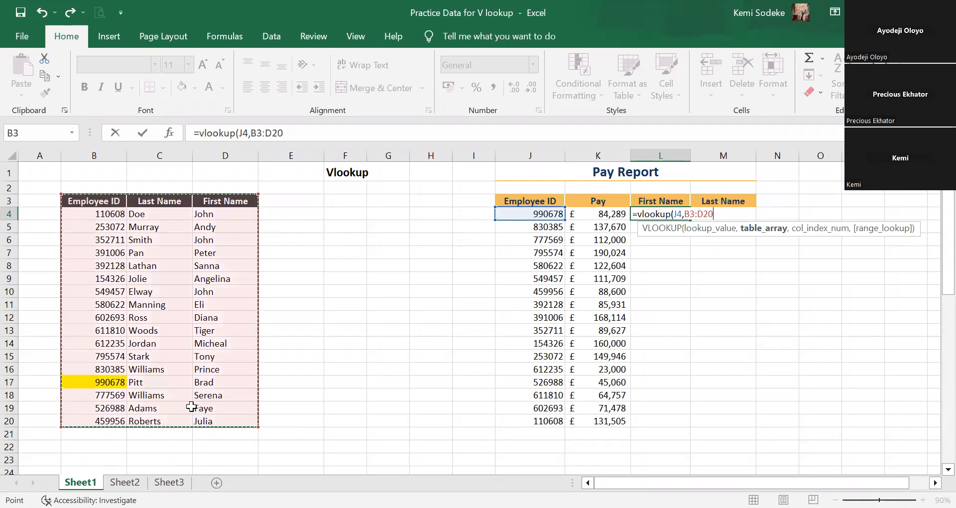
{"action": "type", "text": ","}
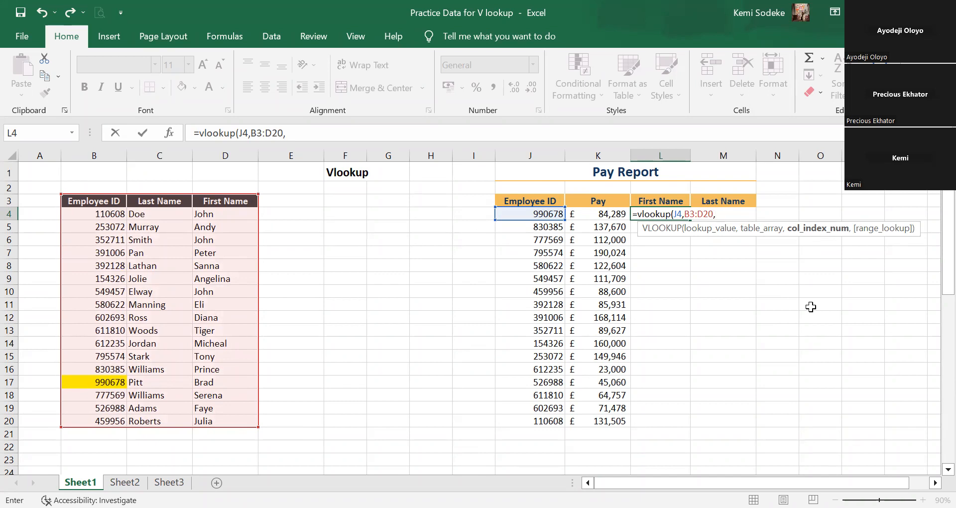
Set L4's column index number to 3 and its range lookup to FALSE, accept the formula, and review it in L4.
{"action": "type", "text": "3,"}
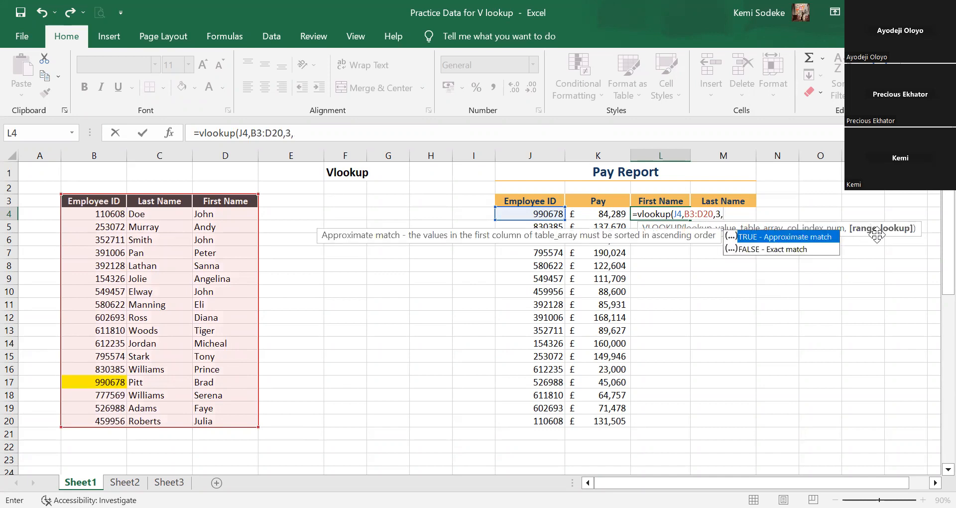
{"action": "left_click", "coordinate": [750, 249]}
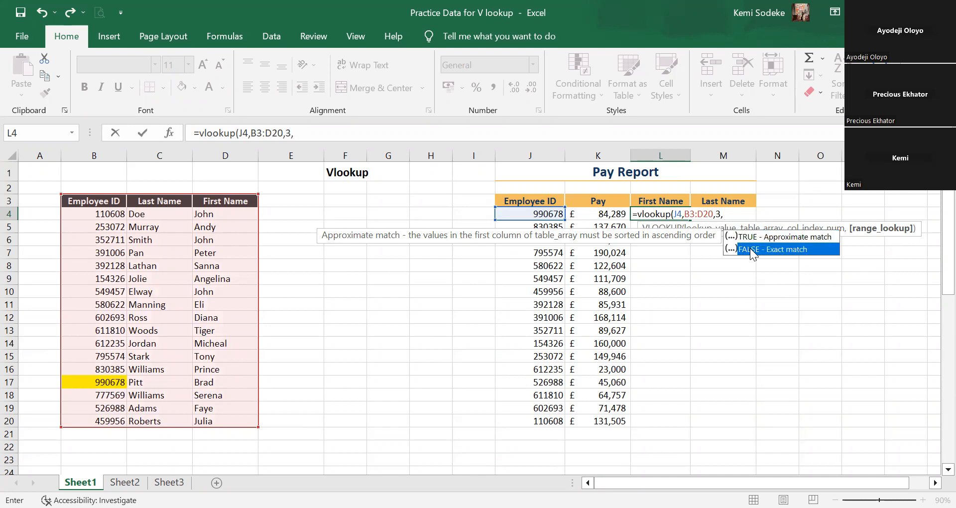
{"action": "left_click", "coordinate": [750, 248]}
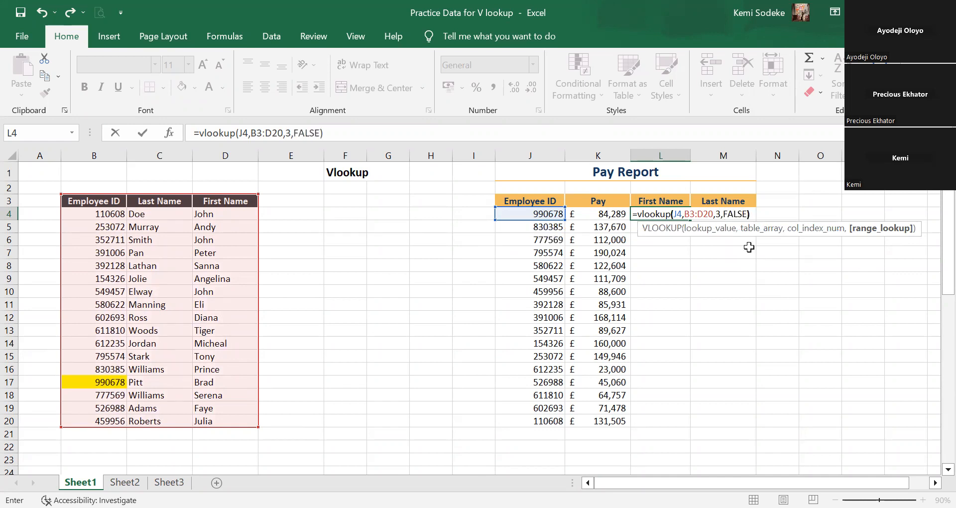
{"action": "type", "text": ")"}
{"action": "key", "text": "Return"}
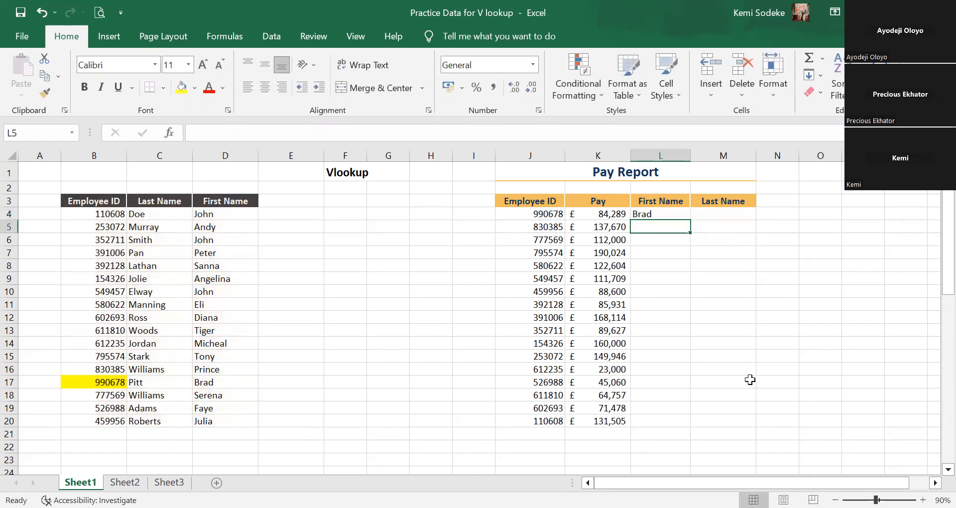
{"action": "left_click", "coordinate": [652, 214]}
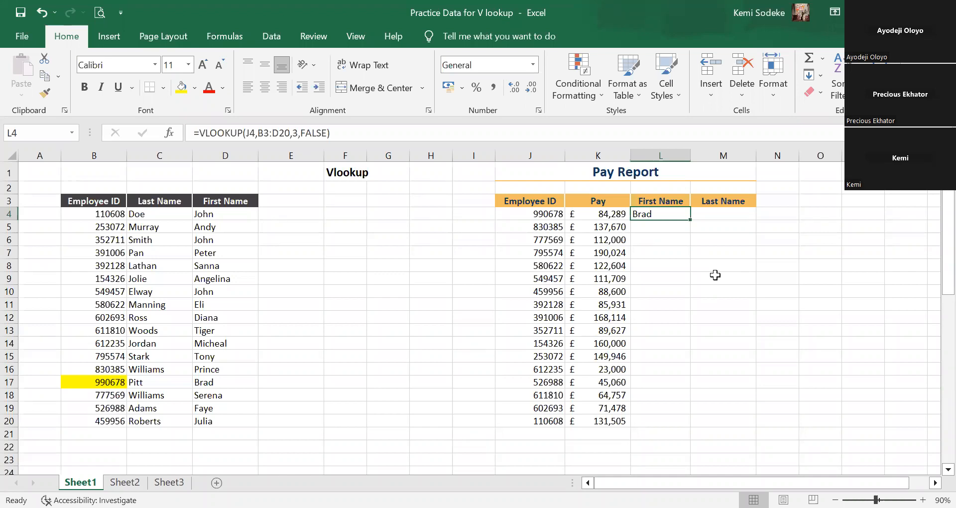
{"action": "left_click", "coordinate": [743, 308]}
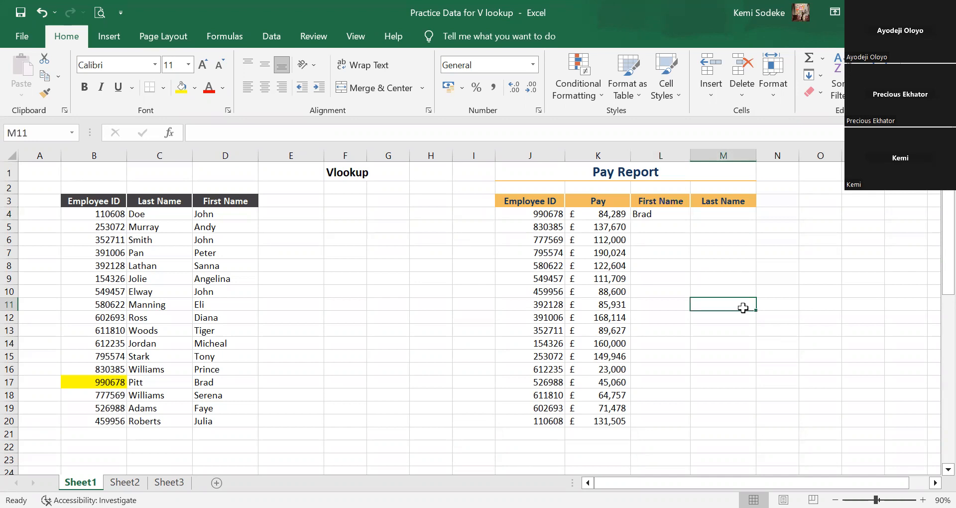
{"action": "left_click", "coordinate": [656, 213]}
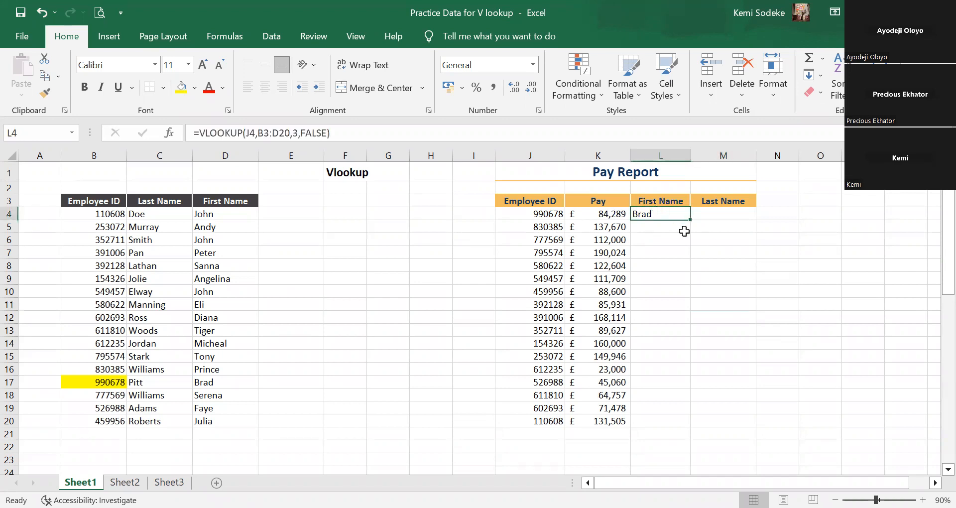
Start a VLOOKUP formula in the Last Name cell M4 with the employee ID in J4 as its lookup value.
{"action": "left_click", "coordinate": [725, 214]}
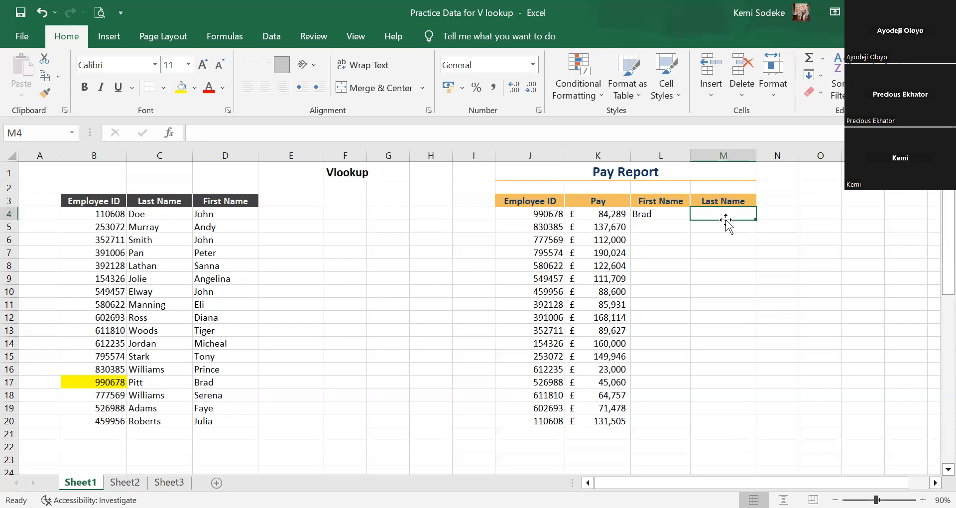
{"action": "type", "text": "="}
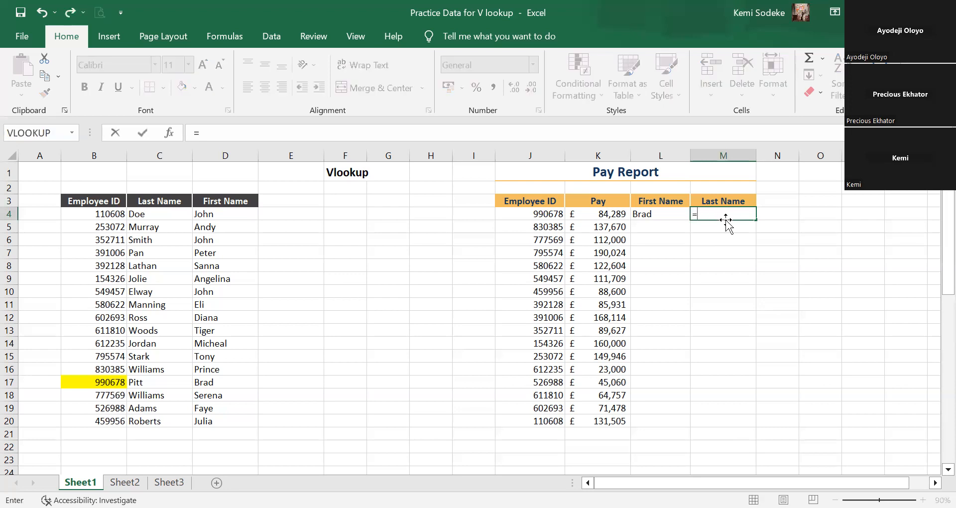
{"action": "type", "text": "vlookup"}
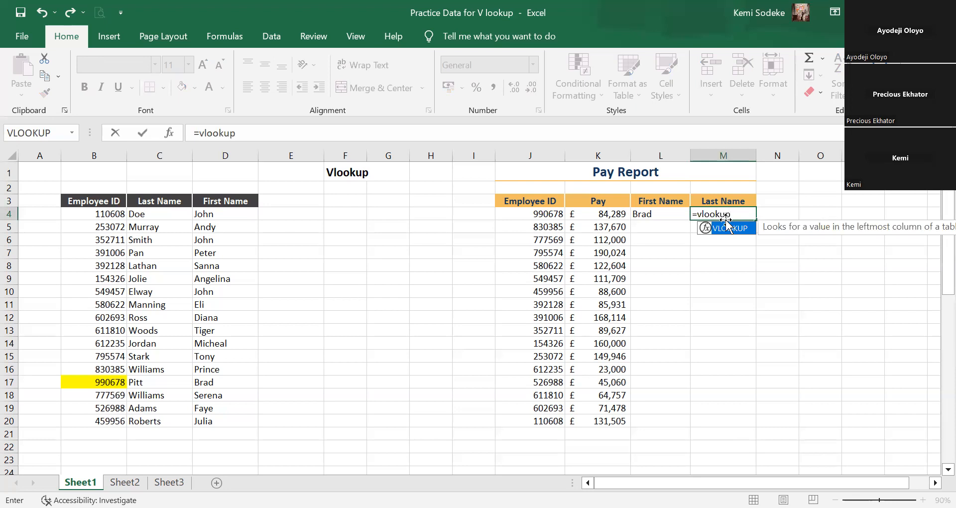
{"action": "type", "text": "("}
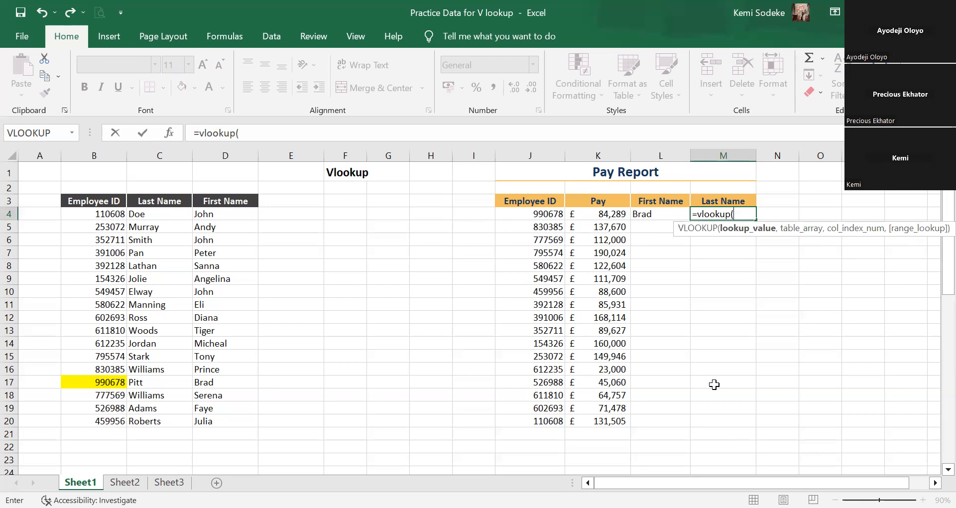
{"action": "left_click", "coordinate": [530, 212]}
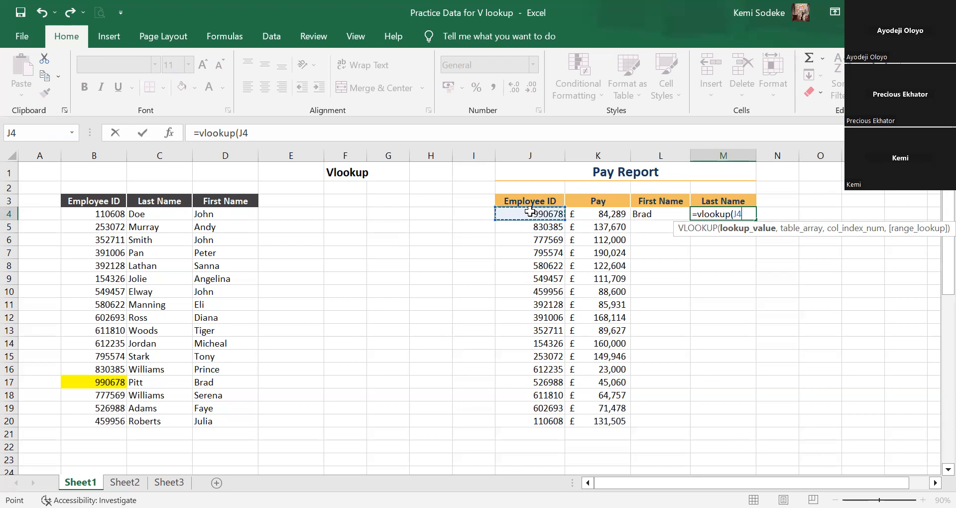
{"action": "type", "text": ","}
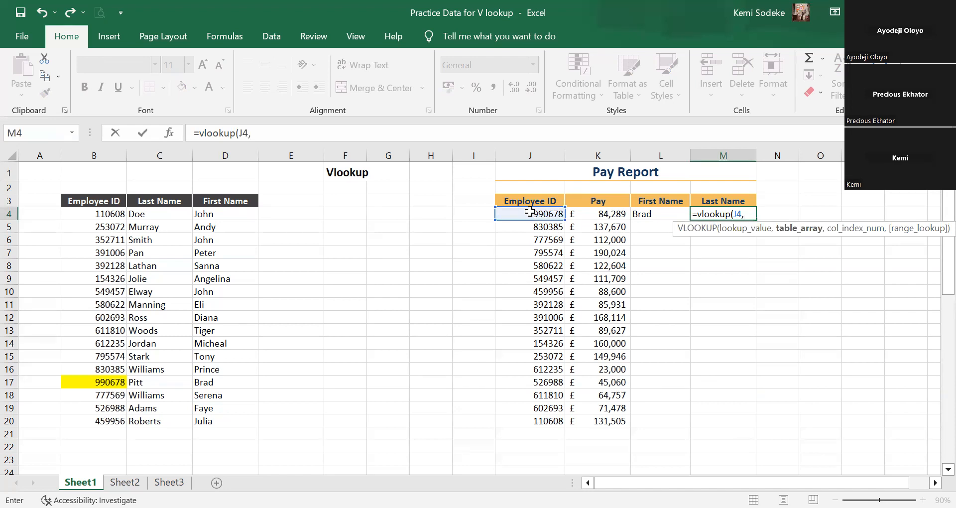
Set M4's table array to the employee table B3:D20 and its column index number to 2.
{"action": "left_click", "coordinate": [91, 200]}
{"action": "left_click_drag", "start_coordinate": [230, 369], "coordinate": [226, 418]}
{"action": "type", "text": ","}
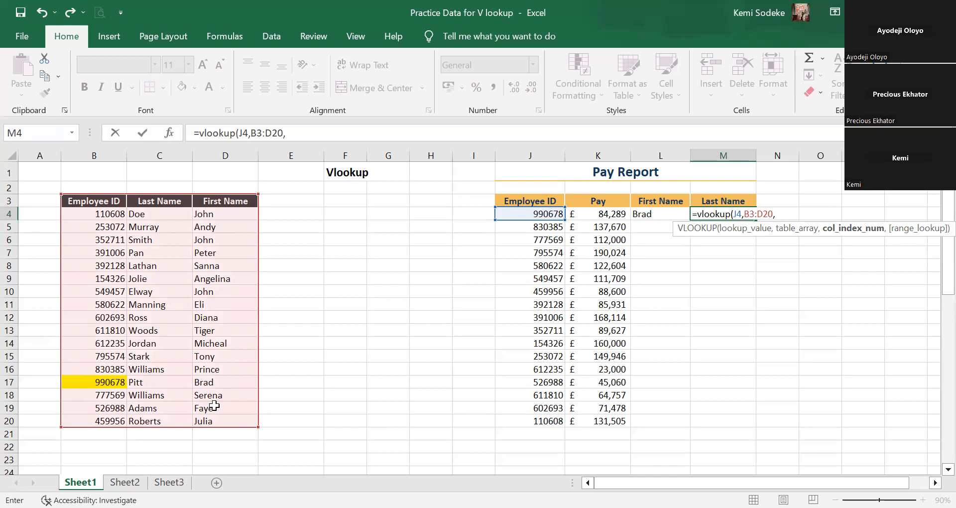
{"action": "type", "text": "2,"}
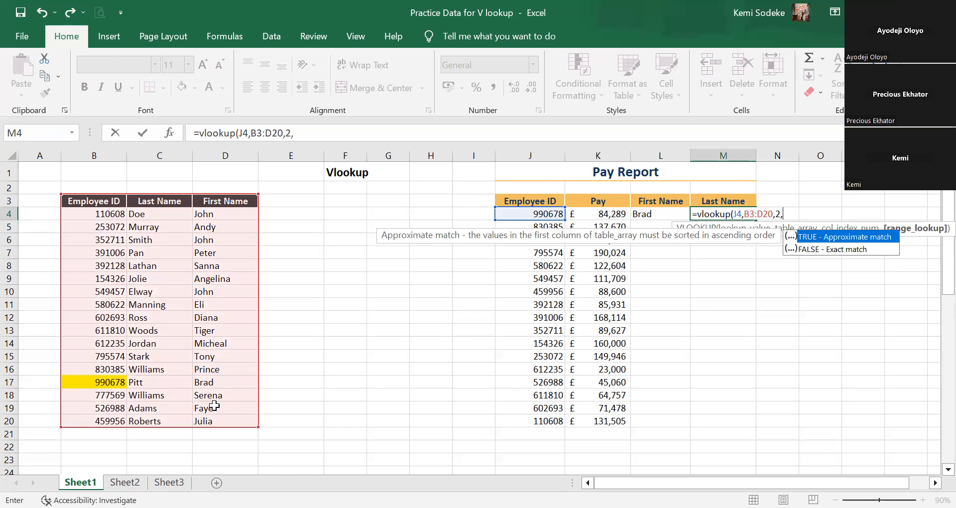
Set M4's range lookup to FALSE for an exact match, accept the formula, and review it in M4.
{"action": "key", "text": "Down"}
{"action": "key", "text": "Tab"}
{"action": "key", "text": "Return"}
{"action": "left_click", "coordinate": [721, 261]}
{"action": "left_click", "coordinate": [723, 217]}
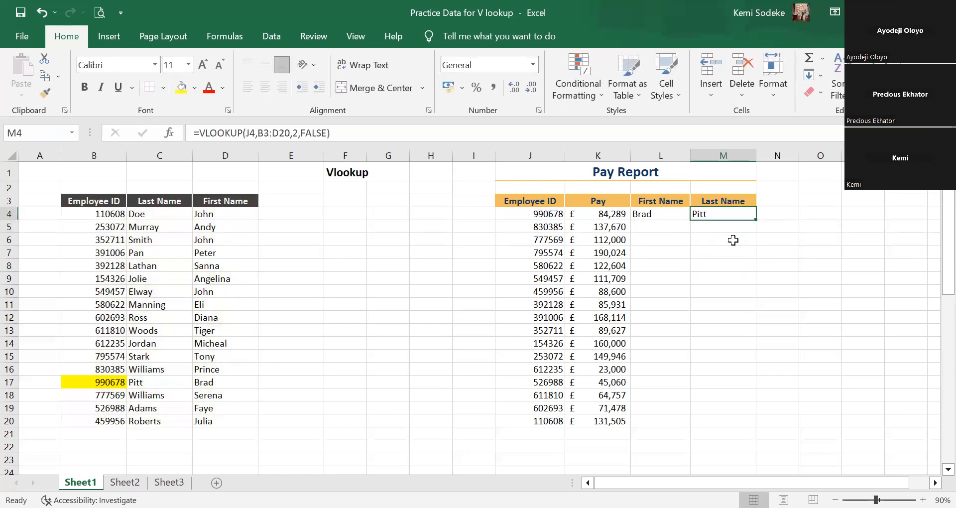
Compare the lookup formulas in L4 and M4, and clear the Last Name formula from M4.
{"action": "left_click", "coordinate": [770, 267]}
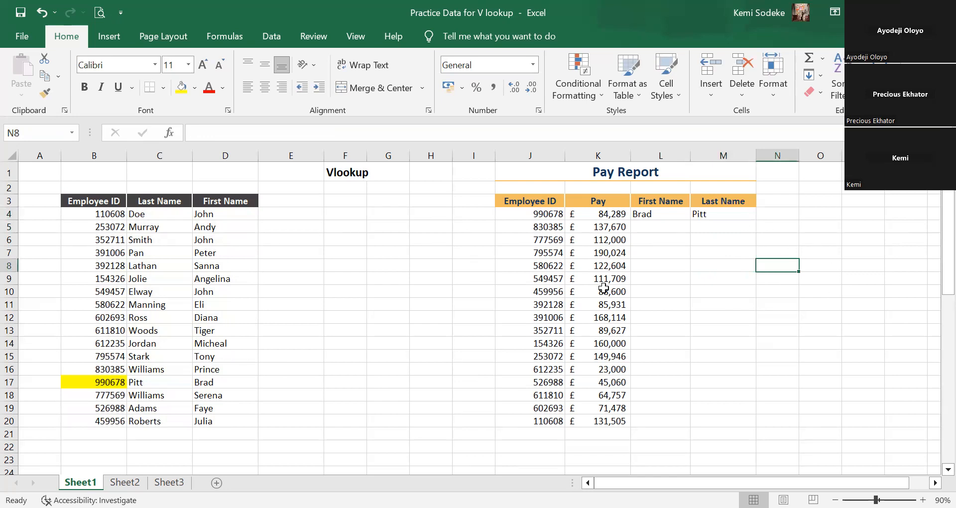
{"action": "left_click", "coordinate": [683, 305]}
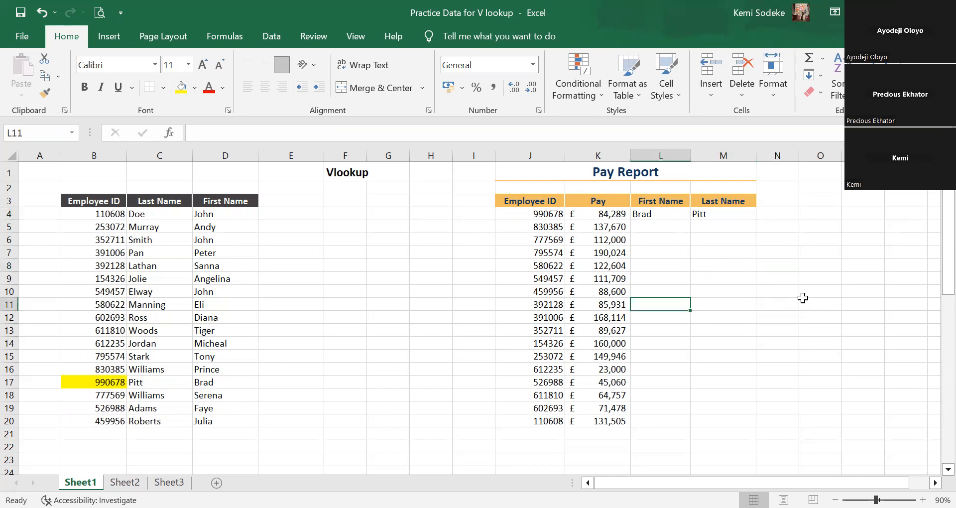
{"action": "left_click", "coordinate": [653, 214]}
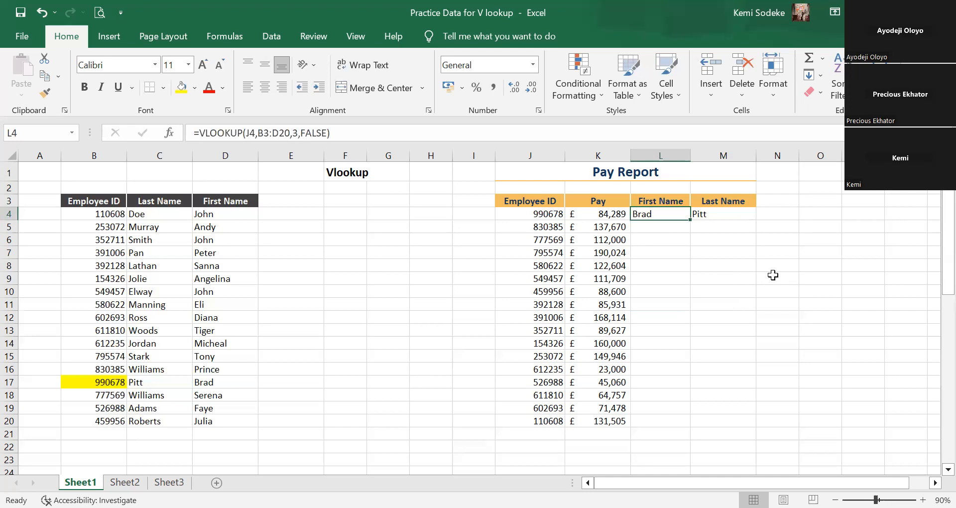
{"action": "left_click", "coordinate": [718, 214]}
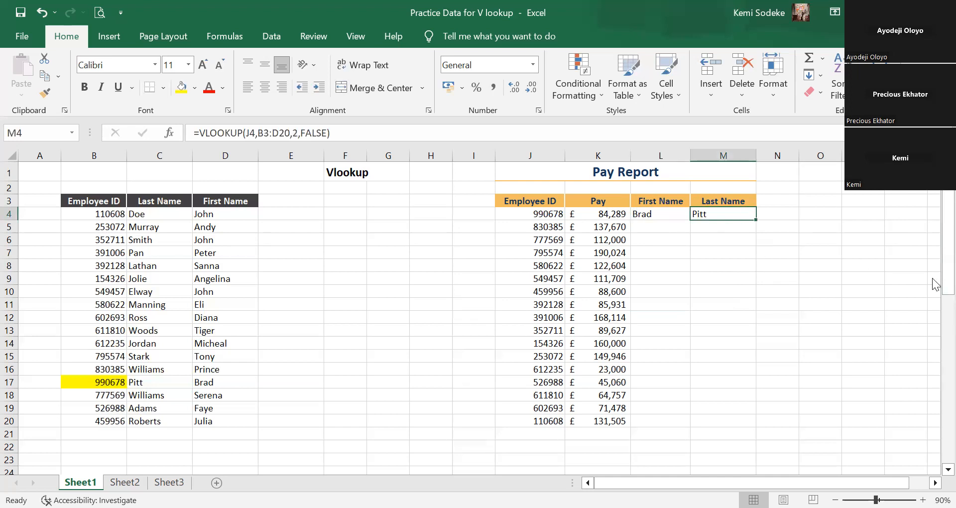
{"action": "key", "text": "Delete"}
Fill L4's lookup formula down the First Name column to L20.
{"action": "left_click", "coordinate": [735, 309]}
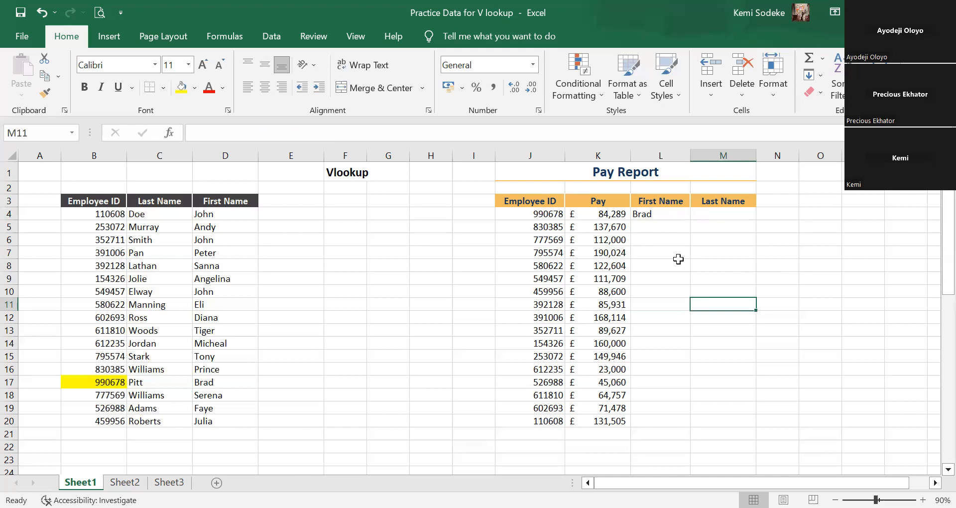
{"action": "left_click", "coordinate": [668, 217]}
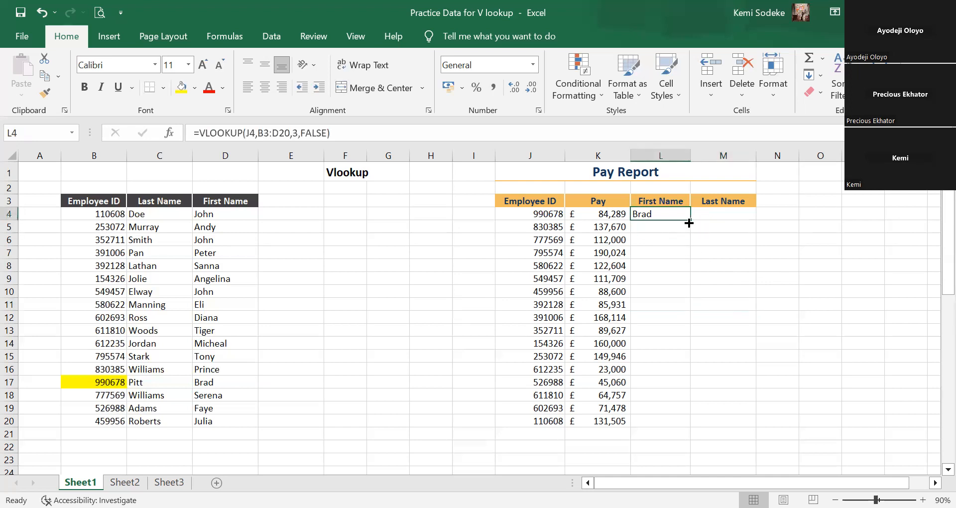
{"action": "left_click_drag", "start_coordinate": [691, 221], "coordinate": [703, 432]}
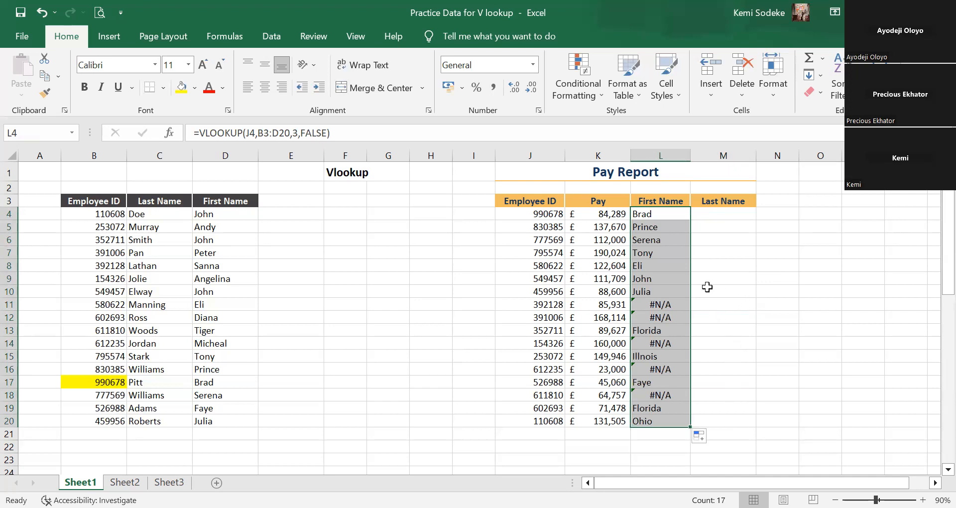
Copy L4's lookup formula across to M4 and down the Last Name column to M20, and select L4:L10.
{"action": "left_click", "coordinate": [660, 217]}
{"action": "left_click_drag", "start_coordinate": [690, 221], "coordinate": [752, 427]}
{"action": "left_click", "coordinate": [754, 220]}
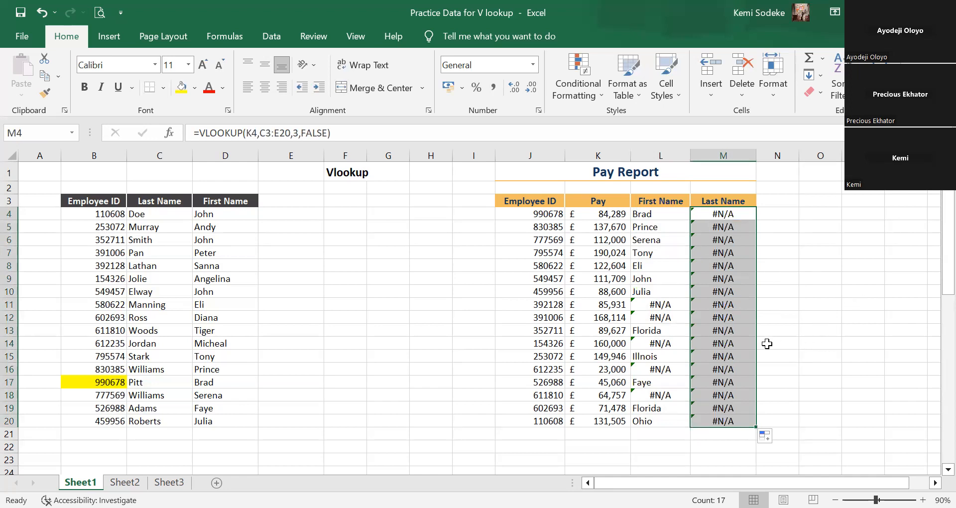
{"action": "left_click", "coordinate": [765, 268]}
{"action": "left_click_drag", "start_coordinate": [642, 219], "coordinate": [668, 288]}
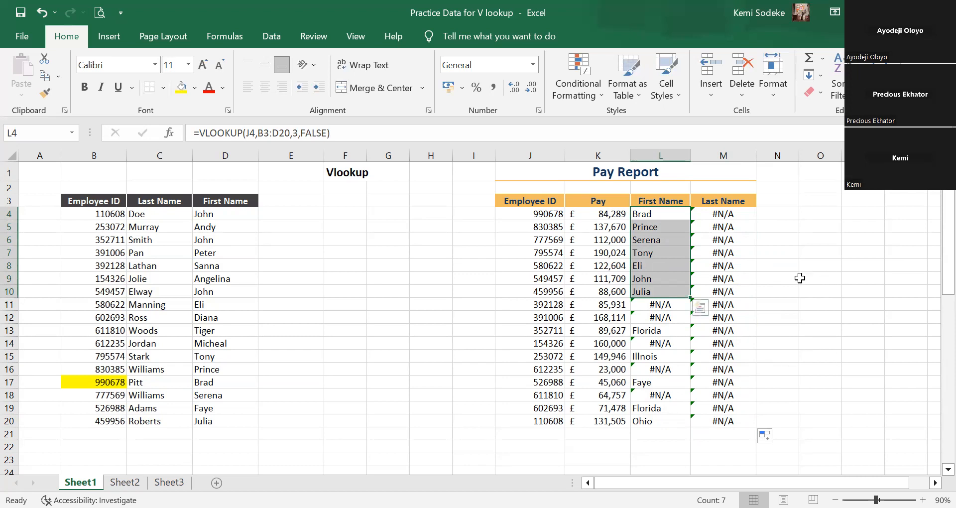
Clear the lookup formulas from the Last Name cells M4:M20 and the First Name cells L5:L20, keeping L4.
{"action": "left_click", "coordinate": [774, 289]}
{"action": "left_click", "coordinate": [670, 213]}
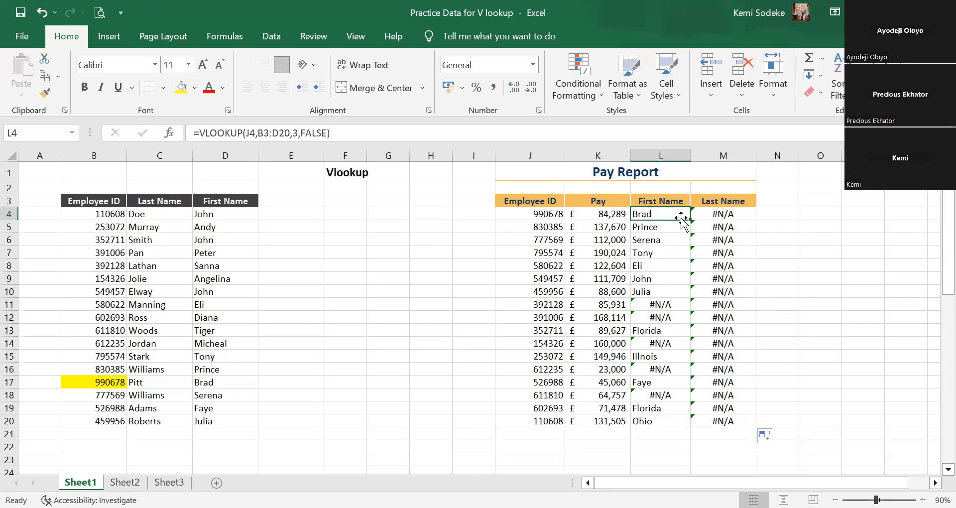
{"action": "left_click_drag", "start_coordinate": [717, 214], "coordinate": [721, 421]}
{"action": "key", "text": "Delete"}
{"action": "left_click_drag", "start_coordinate": [662, 227], "coordinate": [667, 423]}
{"action": "key", "text": "Delete"}
{"action": "left_click", "coordinate": [778, 317]}
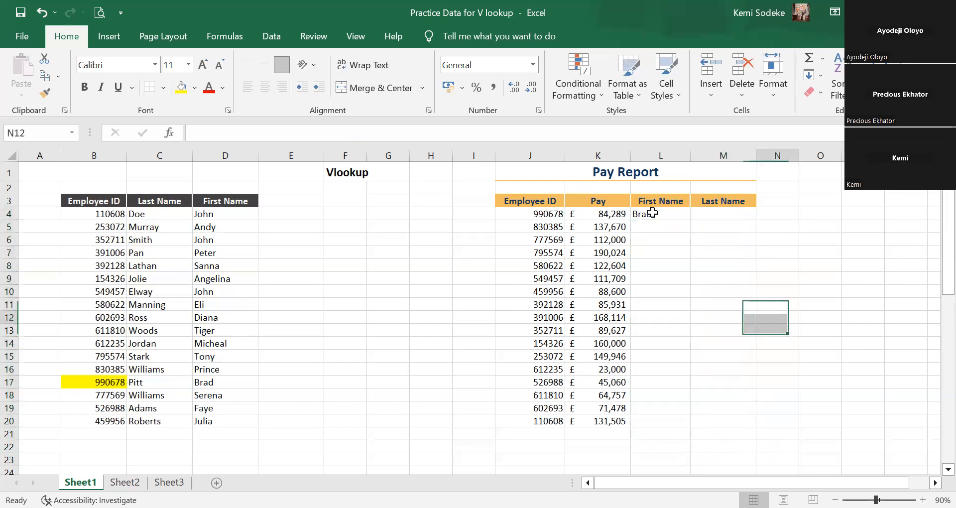
Examine the lookup value and table range that L4's VLOOKUP formula references.
{"action": "left_click", "coordinate": [657, 211]}
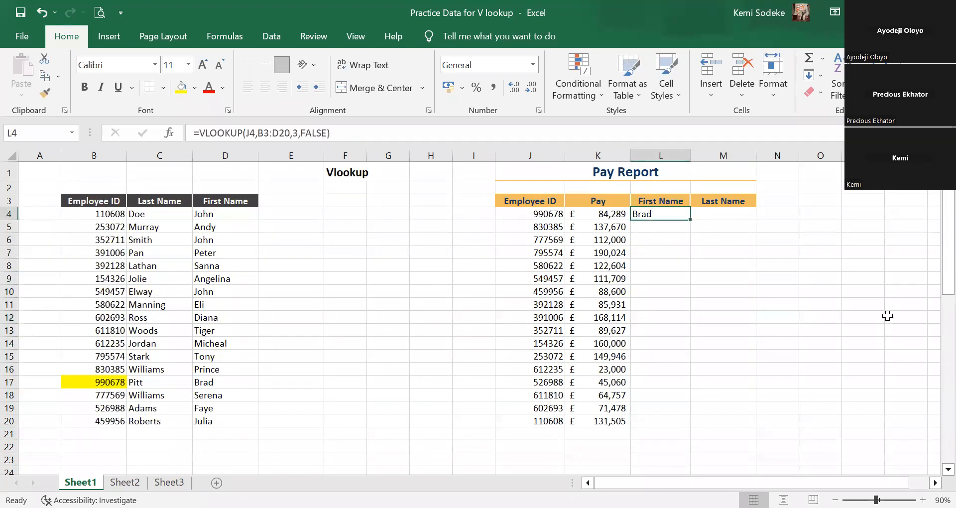
{"action": "left_click", "coordinate": [356, 127]}
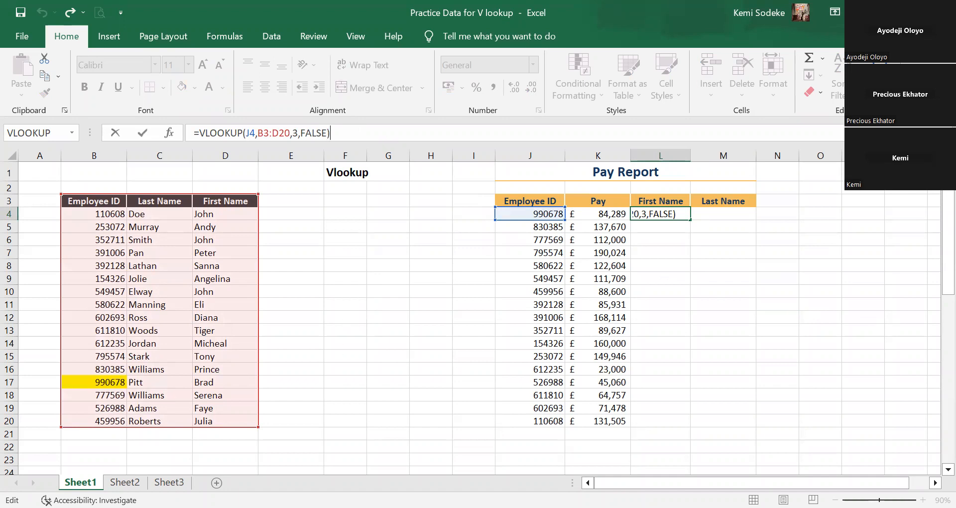
{"action": "key", "text": "ctrl+Return"}
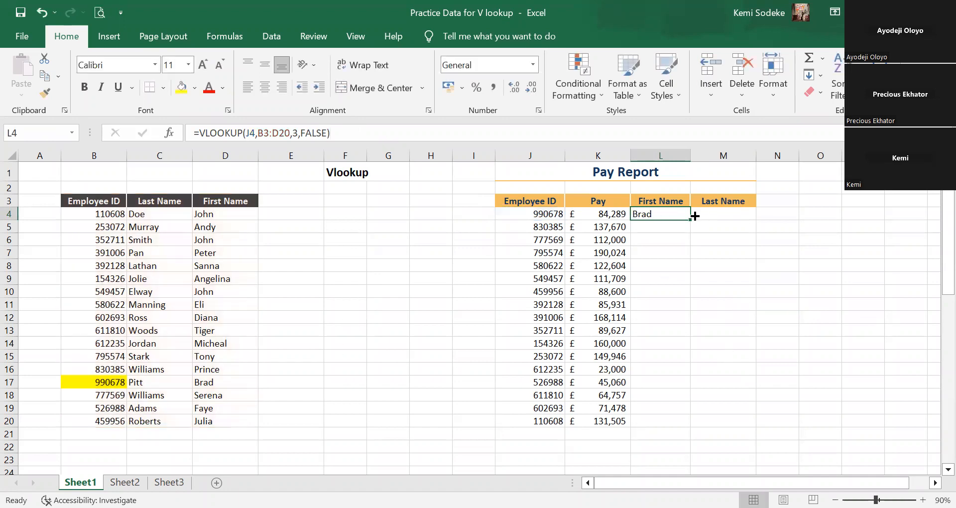
Copy L4's lookup formula across to M4 and examine the cells the copy references.
{"action": "left_click_drag", "start_coordinate": [694, 215], "coordinate": [730, 220]}
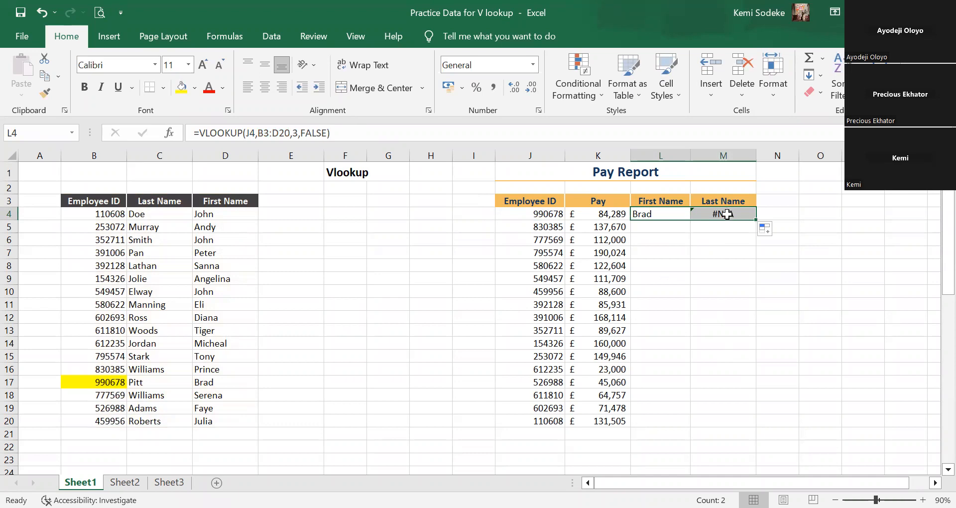
{"action": "left_click", "coordinate": [726, 214]}
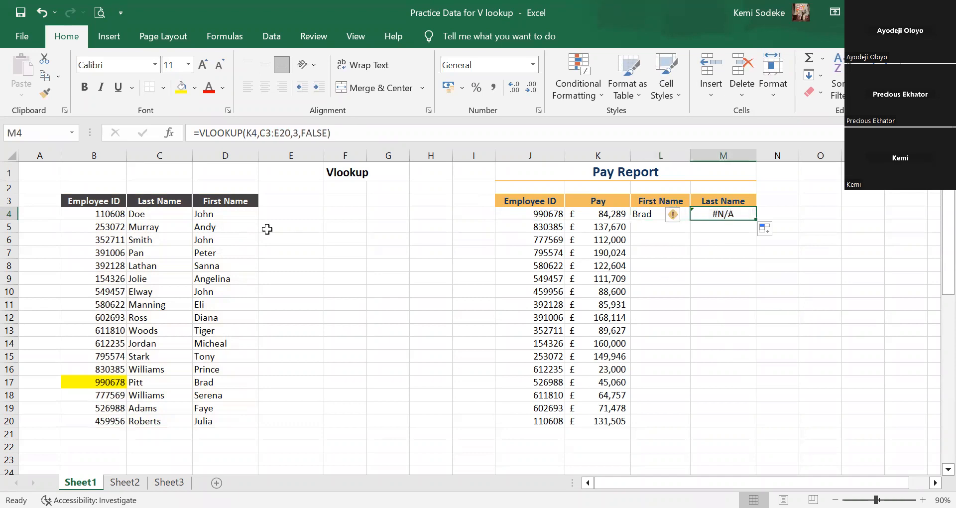
{"action": "left_click", "coordinate": [349, 130]}
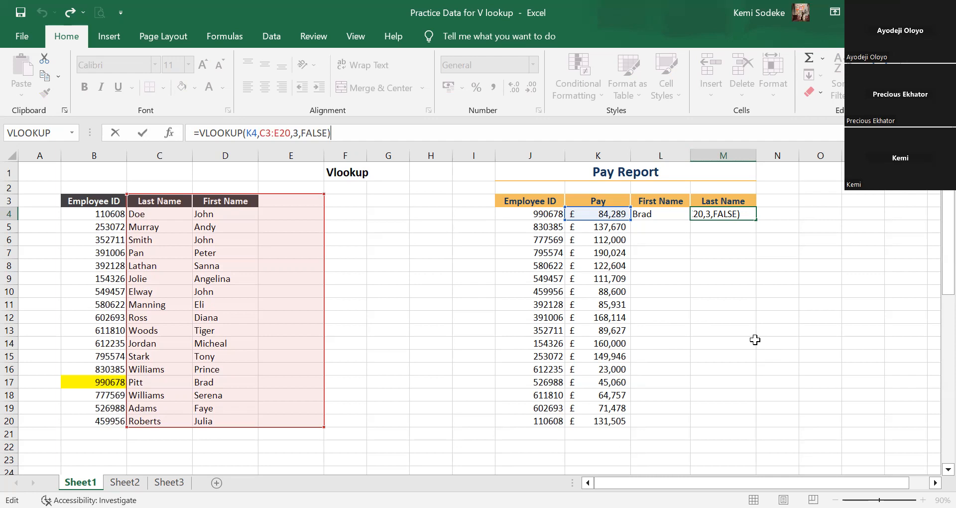
{"action": "left_click", "coordinate": [732, 291]}
Compare the formulas in L4 and M4, and clear the copied formula from M4.
{"action": "left_click", "coordinate": [677, 212]}
{"action": "left_click", "coordinate": [725, 214]}
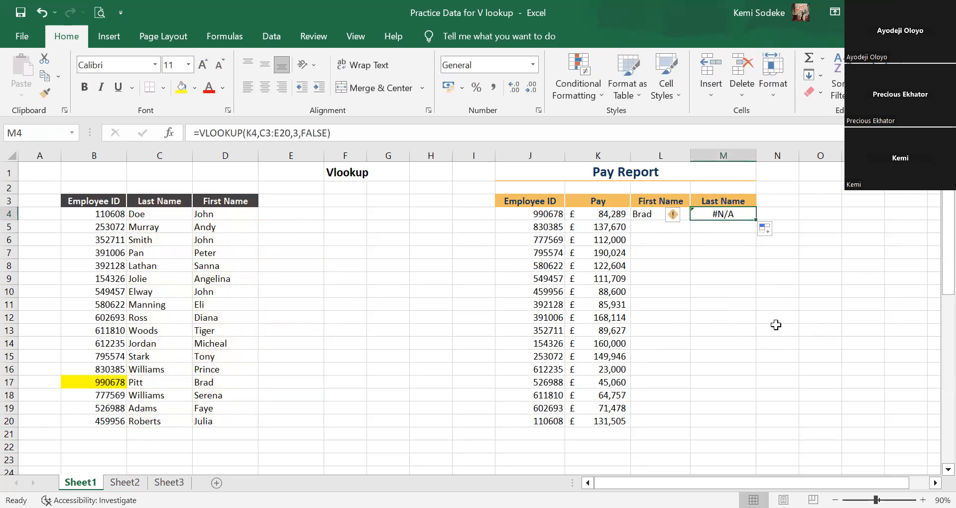
{"action": "key", "text": "Delete"}
{"action": "left_click", "coordinate": [672, 295]}
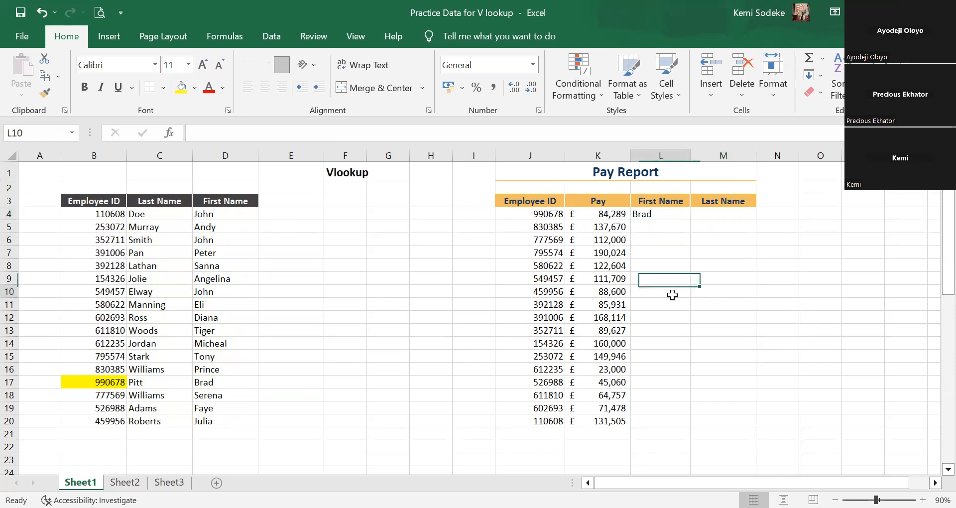
Extend the table range in L4's VLOOKUP to A3:D20 and examine the formula's references.
{"action": "left_click", "coordinate": [666, 215]}
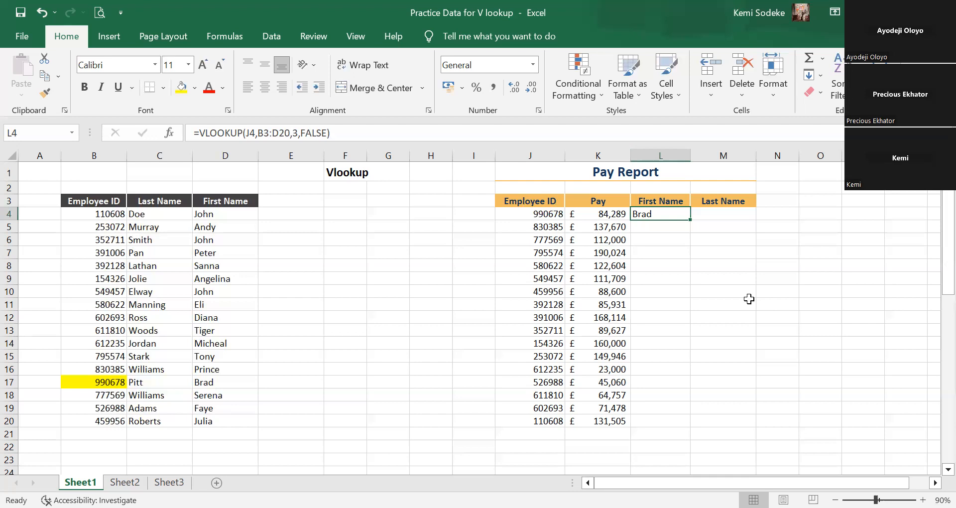
{"action": "left_click", "coordinate": [337, 133]}
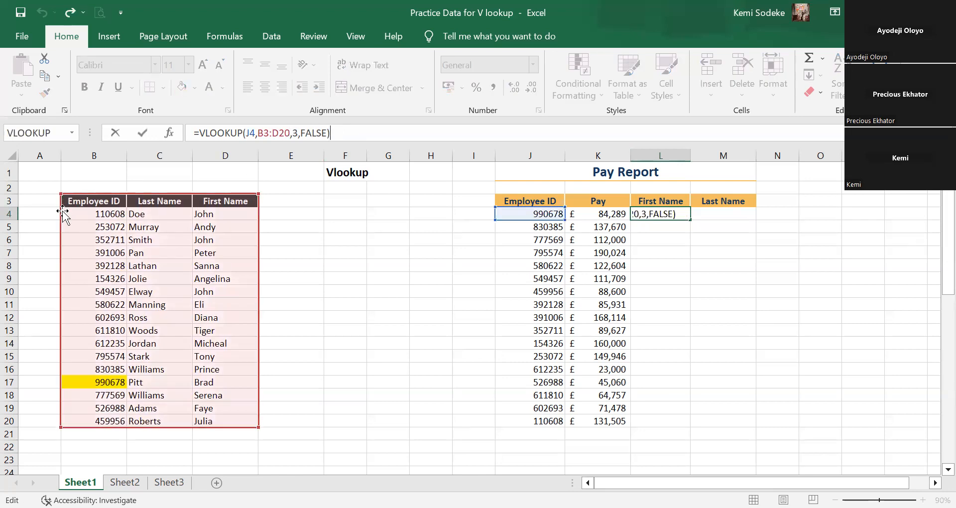
{"action": "left_click_drag", "start_coordinate": [61, 194], "coordinate": [35, 193]}
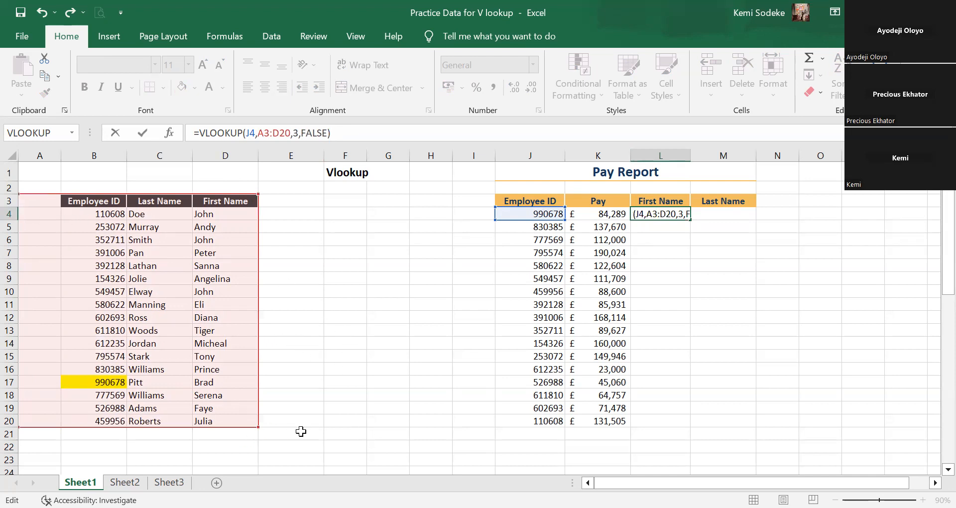
{"action": "key", "text": "Return"}
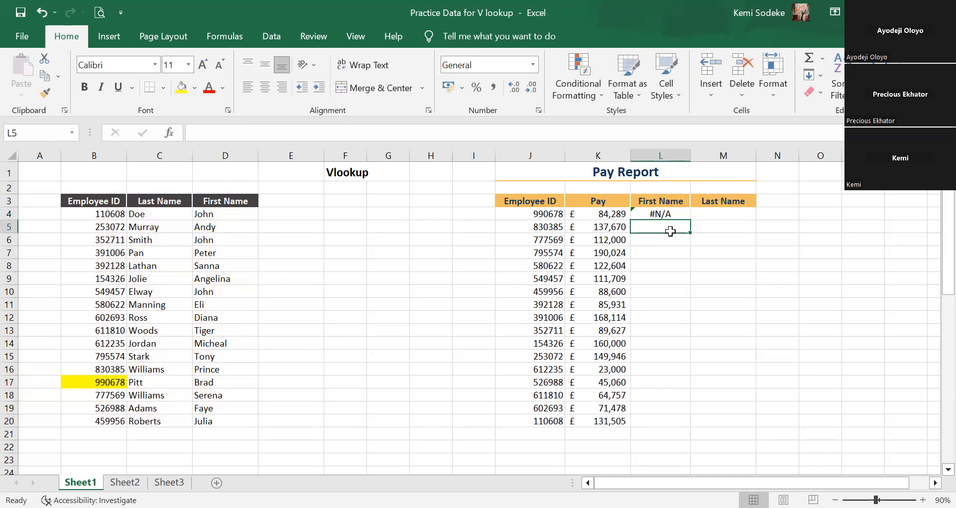
{"action": "left_click", "coordinate": [662, 214]}
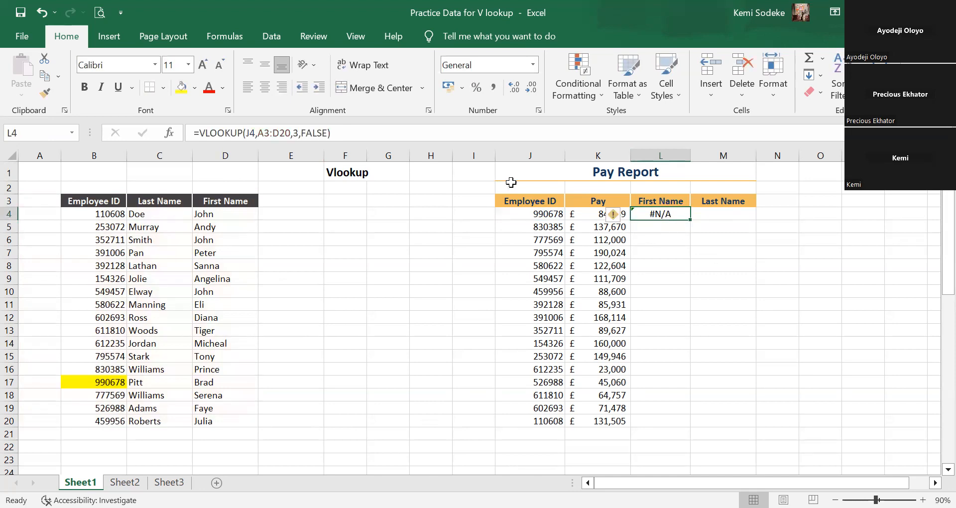
{"action": "left_click", "coordinate": [383, 133]}
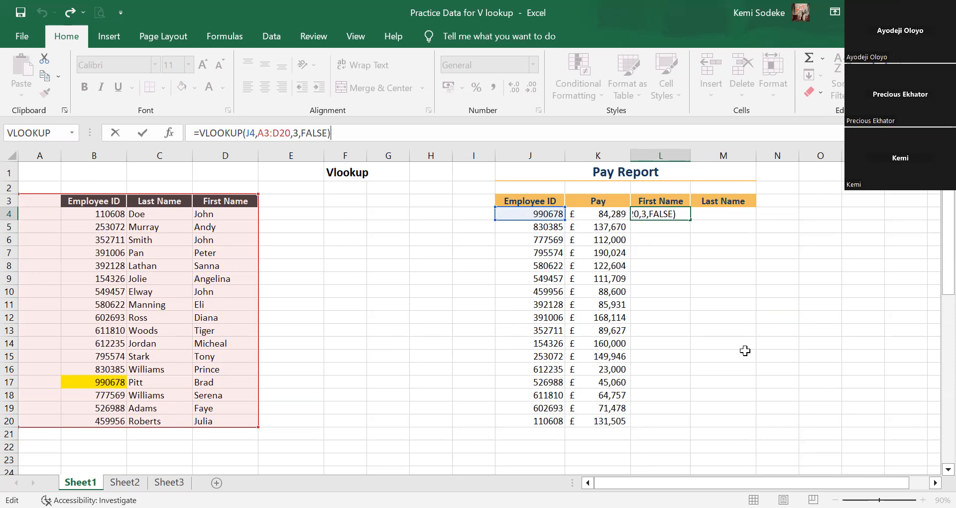
{"action": "key", "text": "ctrl+Return"}
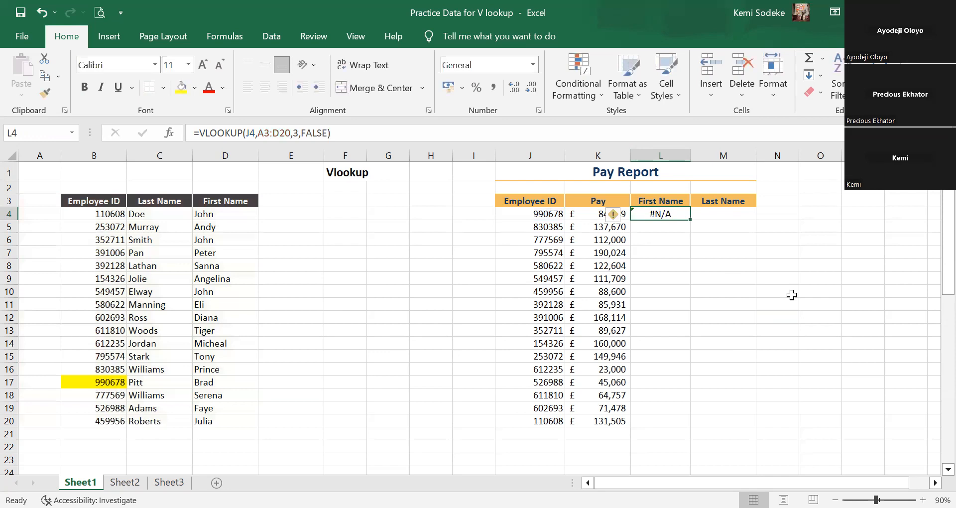
Clear L4, undo back to the VLOOKUP formula with table range B3:D20, and select L4.
{"action": "key", "text": "Delete"}
{"action": "left_click", "coordinate": [790, 298]}
{"action": "left_click", "coordinate": [663, 218]}
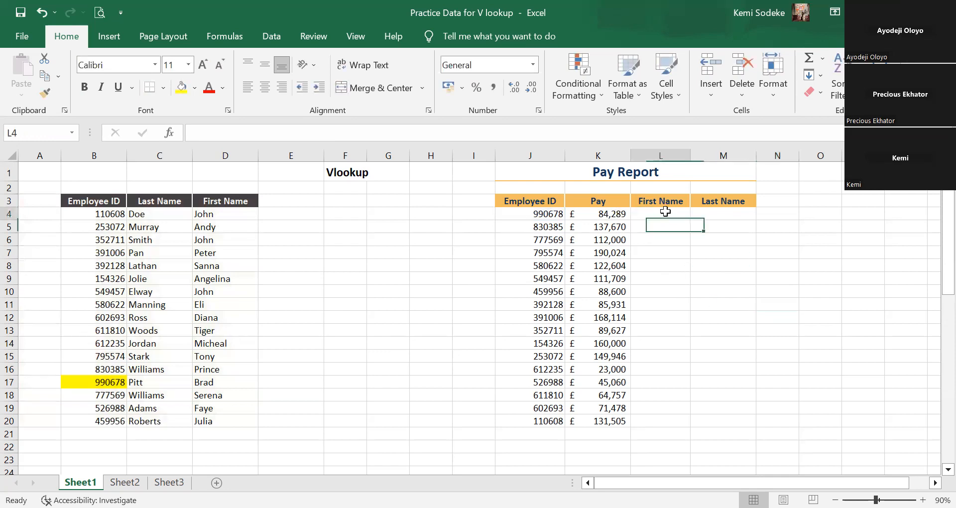
{"action": "left_click", "coordinate": [42, 13]}
{"action": "left_click", "coordinate": [728, 318]}
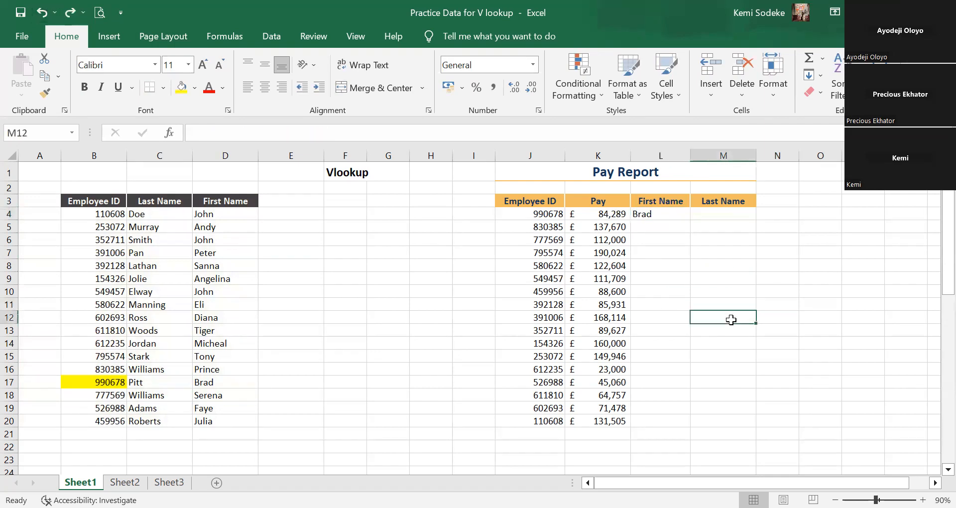
{"action": "left_click", "coordinate": [667, 215]}
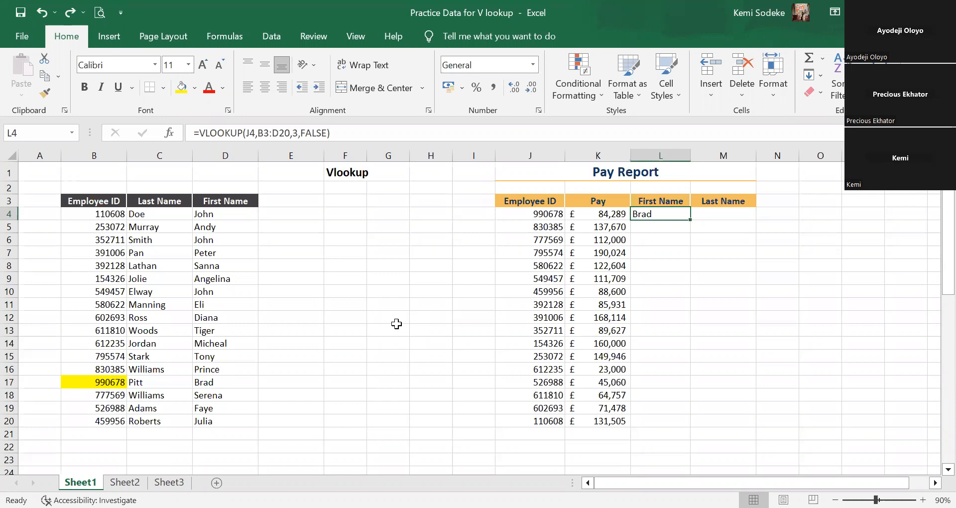
Copy L4's unlocked VLOOKUP formula across to M4 and examine which lookup cell and table range the copy references.
{"action": "left_click", "coordinate": [695, 317]}
{"action": "left_click", "coordinate": [680, 217]}
{"action": "left_click", "coordinate": [347, 131]}
{"action": "left_click", "coordinate": [713, 288]}
{"action": "left_click", "coordinate": [660, 215]}
{"action": "left_click_drag", "start_coordinate": [690, 220], "coordinate": [732, 221]}
{"action": "left_click", "coordinate": [727, 219]}
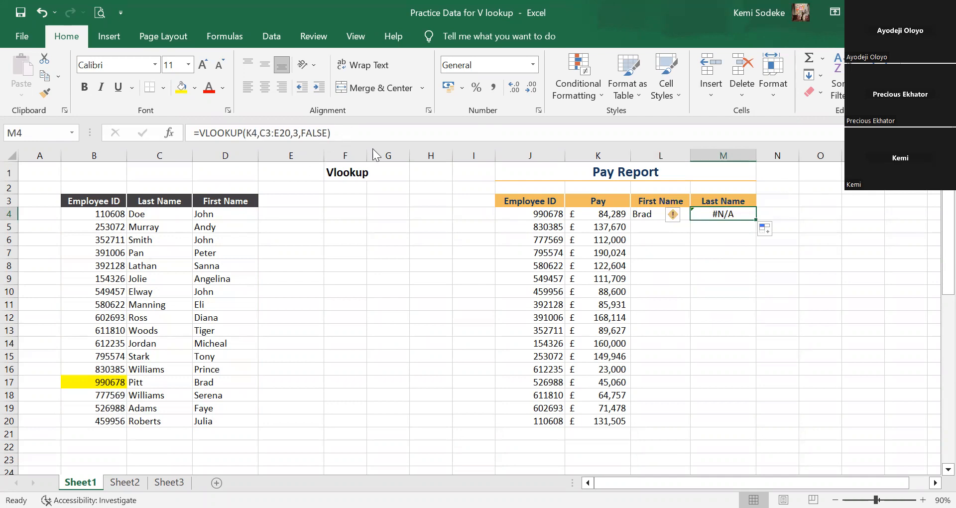
{"action": "left_click", "coordinate": [348, 133]}
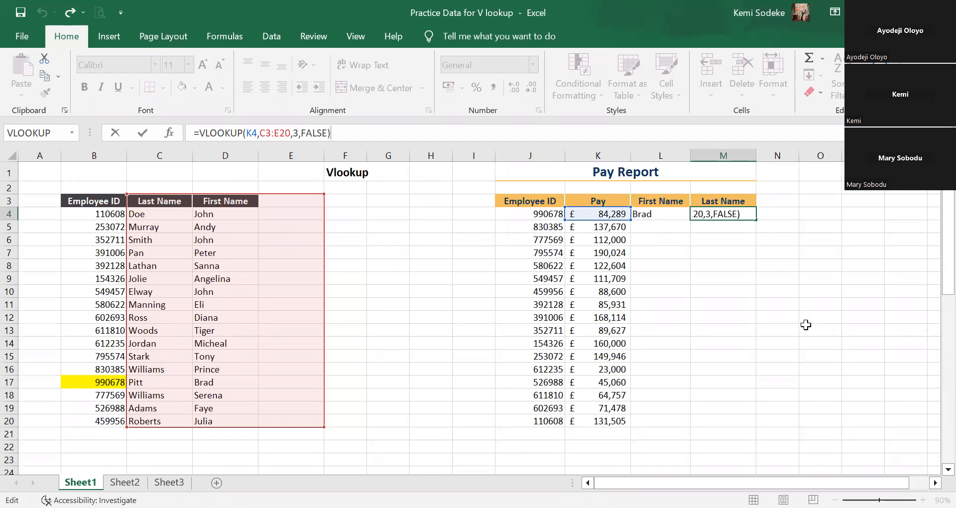
{"action": "key", "text": "ctrl+Return"}
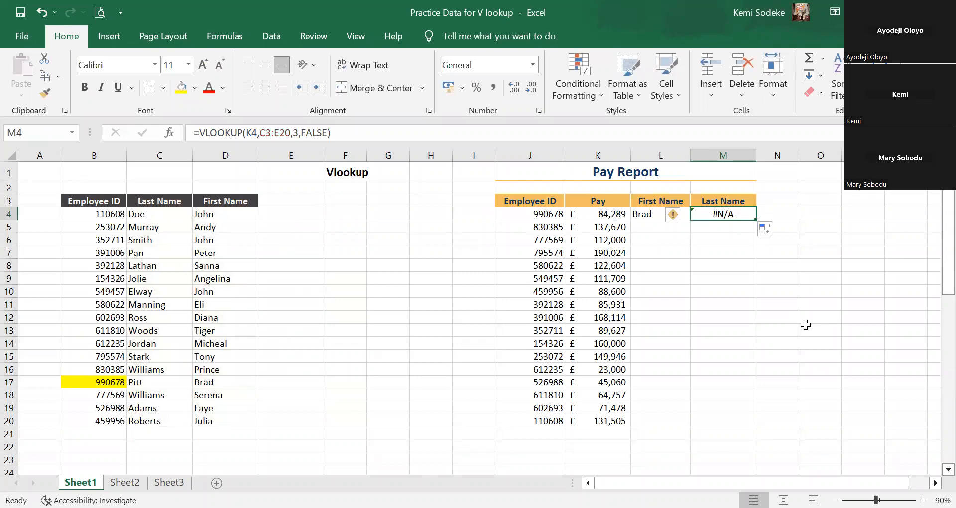
Examine L4's formula against the Employee ID values in column J to see which part of the lookup reference must stay fixed.
{"action": "left_click", "coordinate": [650, 217]}
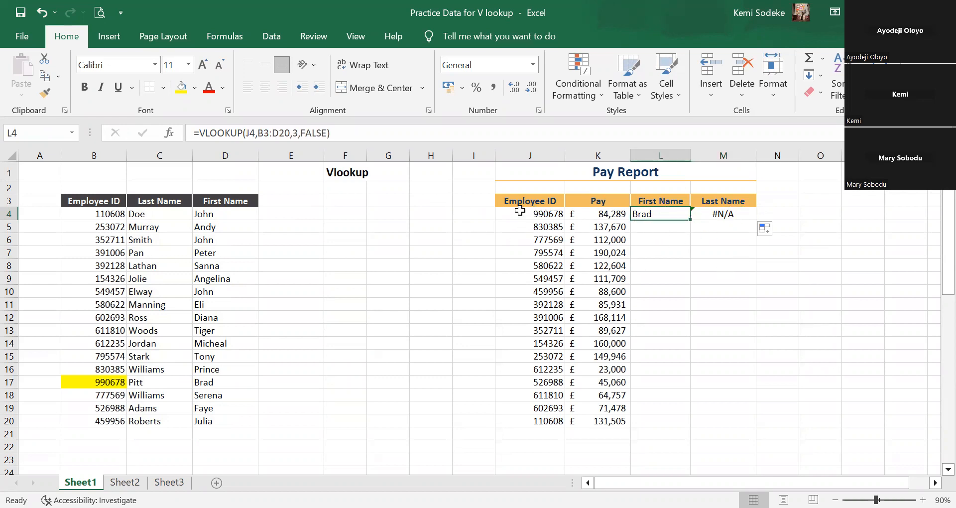
{"action": "left_click", "coordinate": [530, 155]}
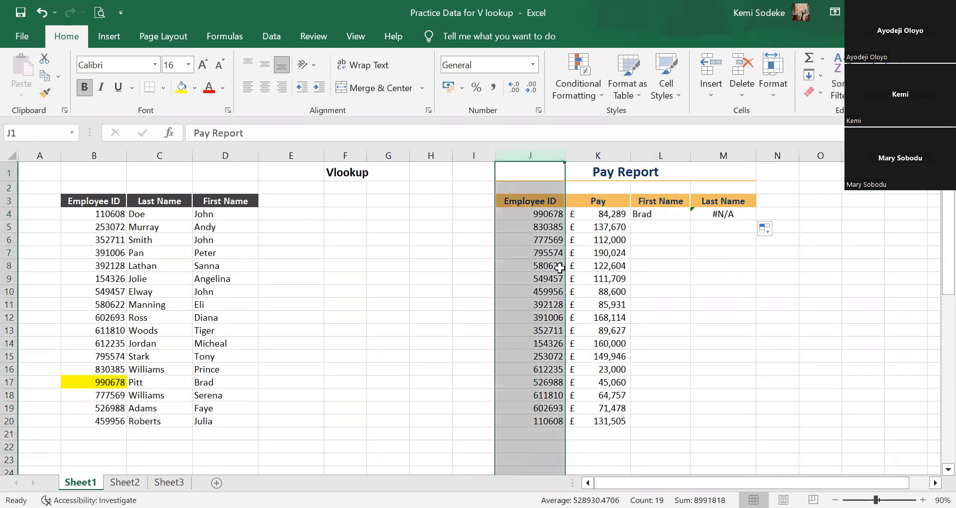
{"action": "left_click", "coordinate": [638, 216]}
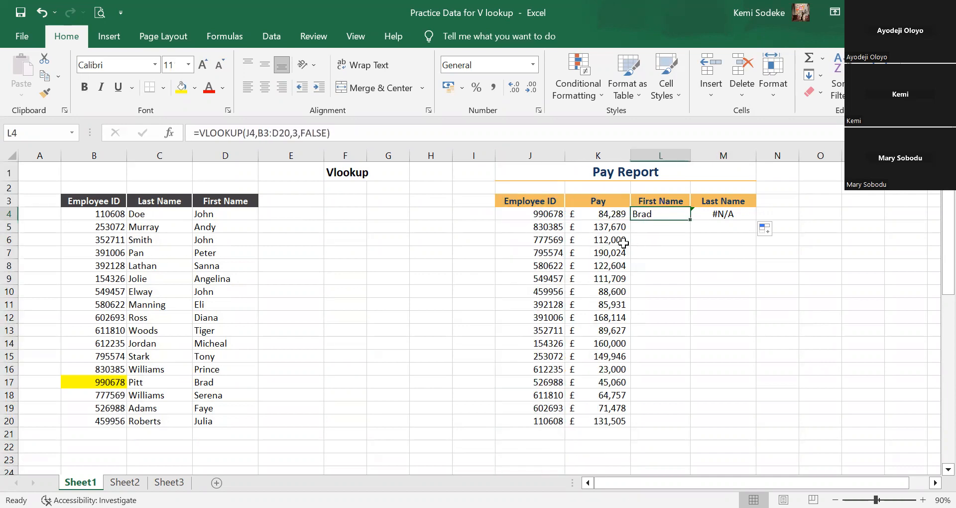
{"action": "left_click", "coordinate": [530, 214]}
{"action": "left_click", "coordinate": [527, 228]}
{"action": "left_click", "coordinate": [529, 240]}
{"action": "left_click", "coordinate": [531, 291]}
{"action": "left_click", "coordinate": [523, 217]}
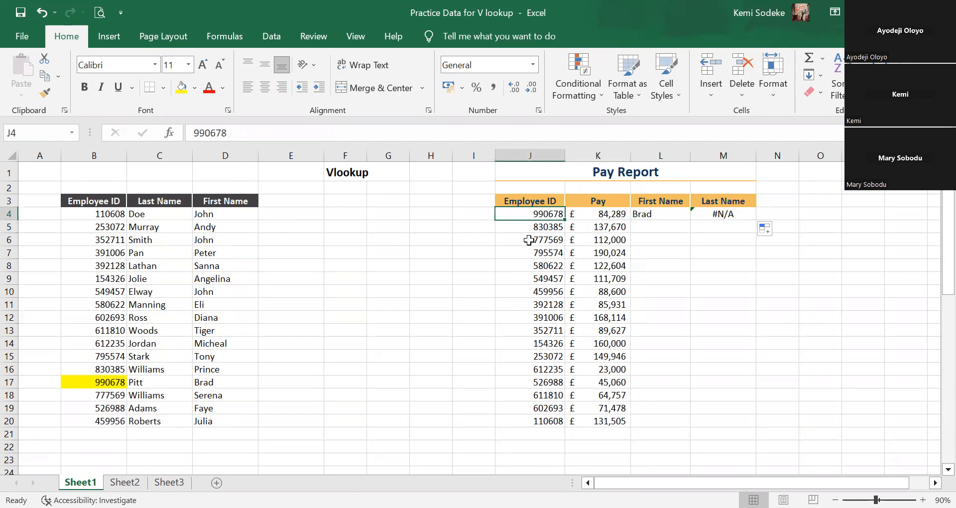
Lock the column of the lookup value in L4's VLOOKUP formula as $J4.
{"action": "left_click", "coordinate": [660, 211]}
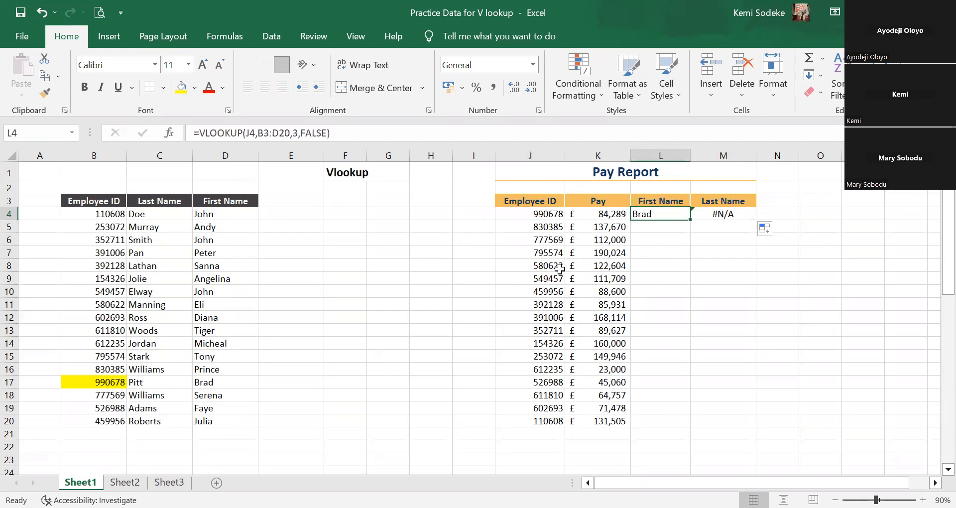
{"action": "left_click", "coordinate": [247, 133]}
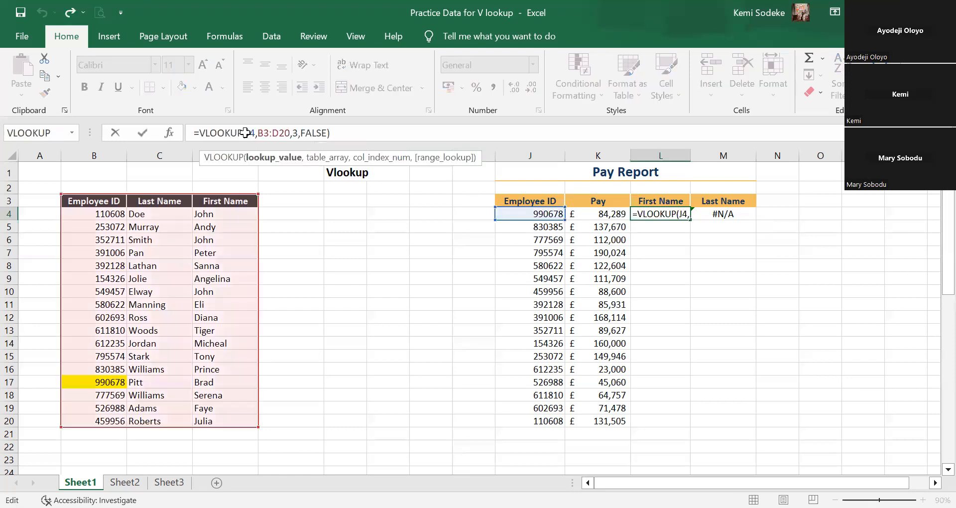
{"action": "type", "text": "$"}
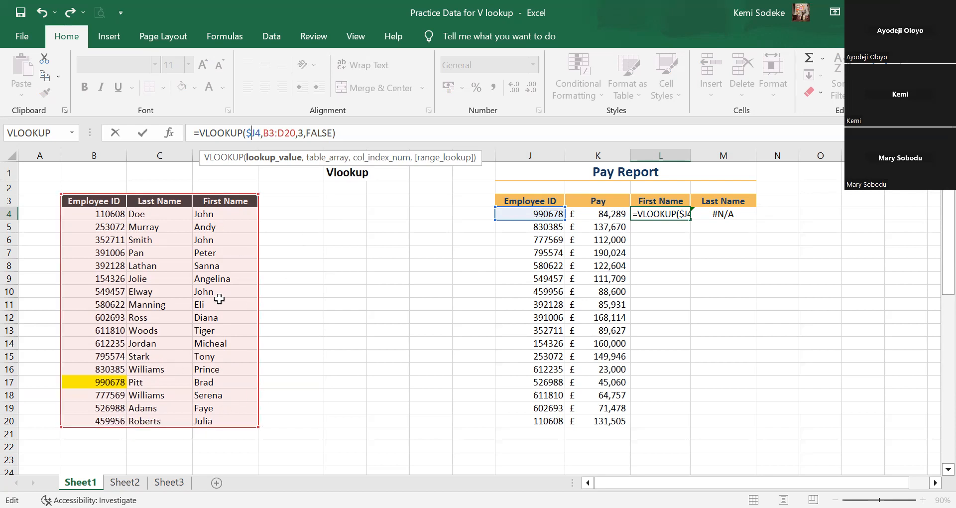
Make the table range in L4's VLOOKUP formula absolute as $B$3:$D$20.
{"action": "left_click", "coordinate": [278, 135]}
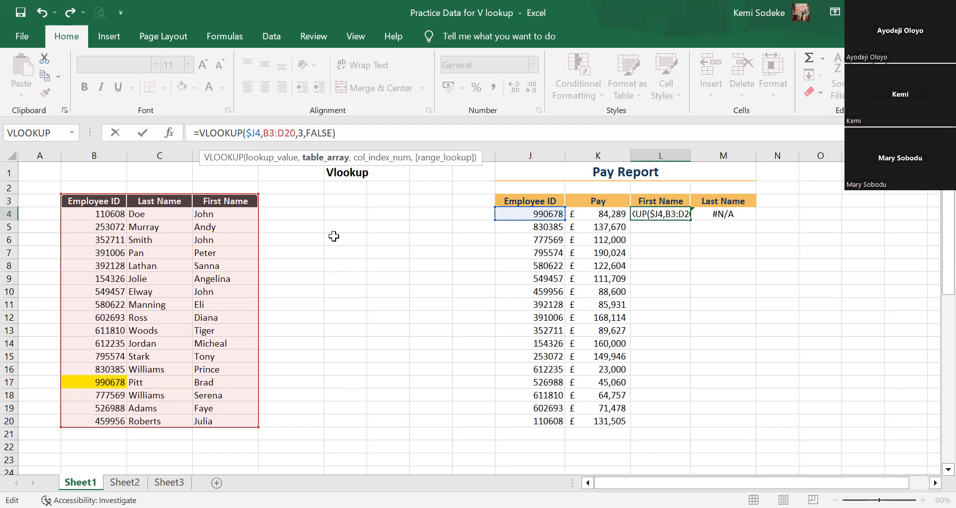
{"action": "left_click", "coordinate": [263, 133]}
{"action": "type", "text": "$B"}
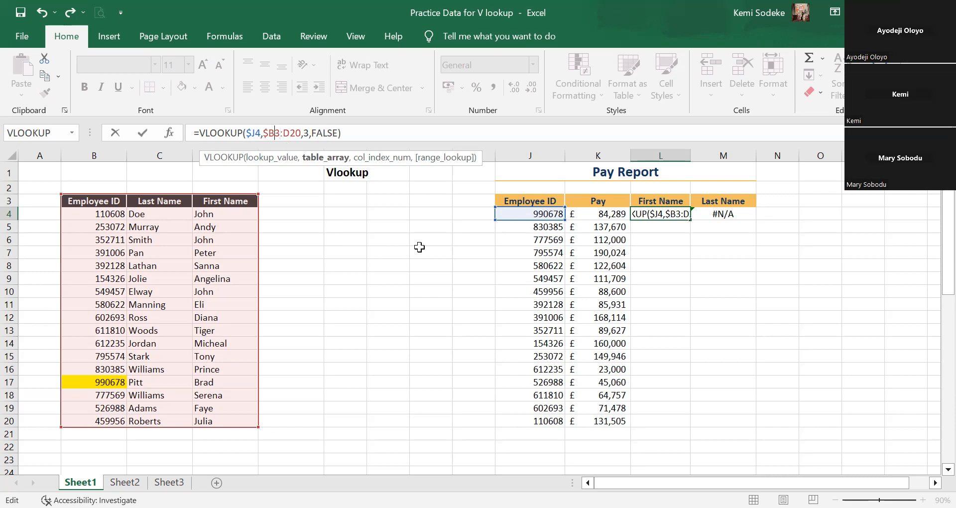
{"action": "type", "text": "$"}
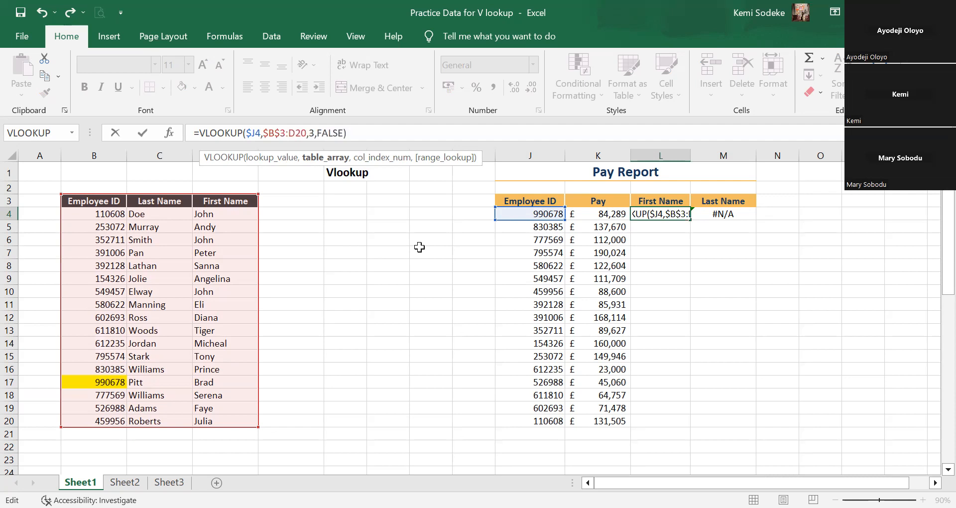
{"action": "left_click", "coordinate": [287, 131]}
{"action": "key", "text": "Right"}
{"action": "type", "text": "$"}
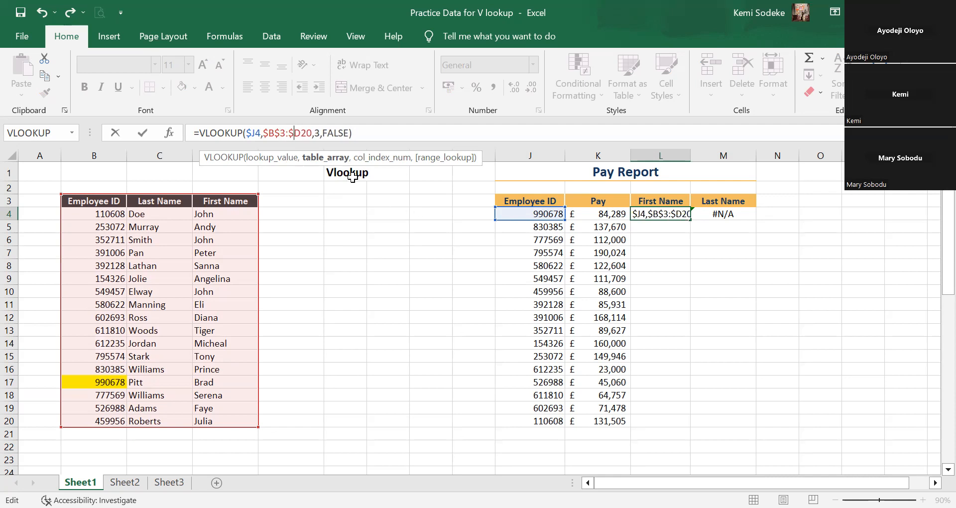
{"action": "left_click", "coordinate": [302, 133]}
{"action": "type", "text": "$"}
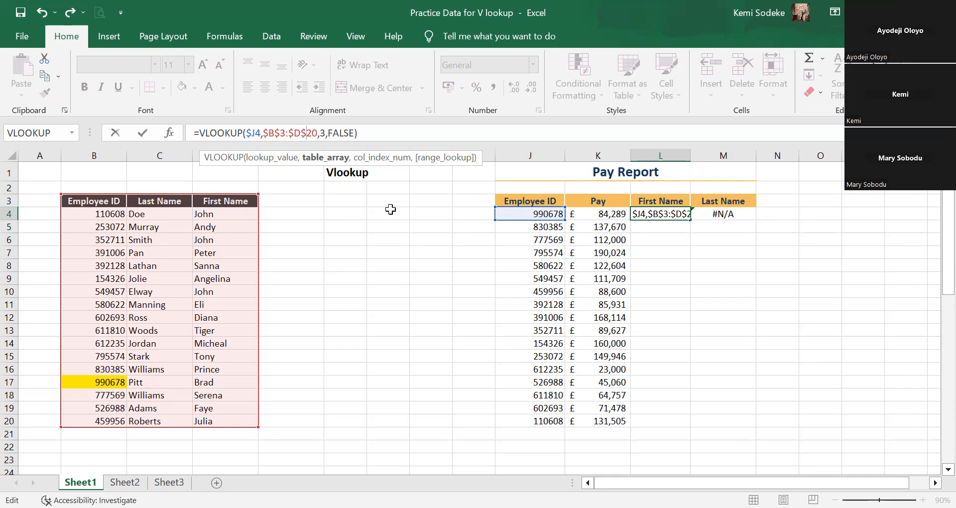
{"action": "key", "text": "Return"}
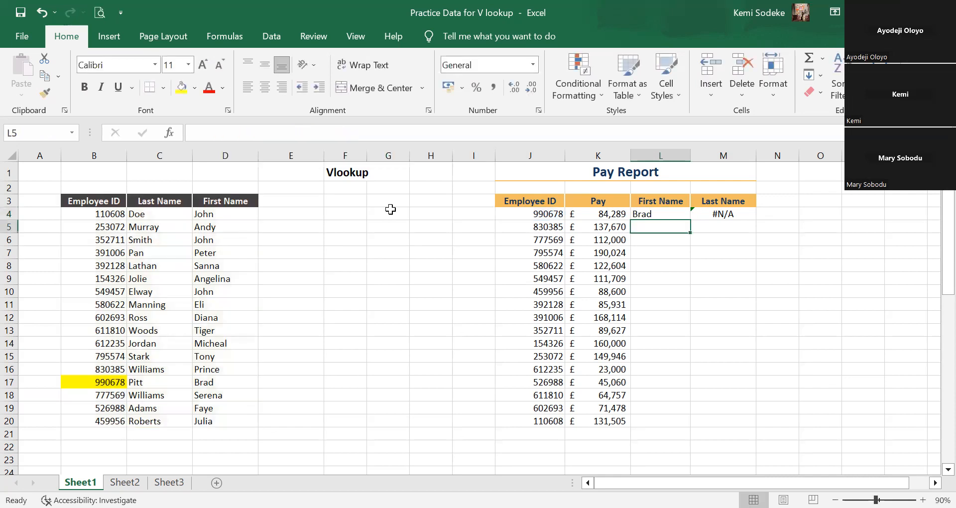
Copy L4's formula with locked references across to M4 and examine the cells the copy references.
{"action": "left_click", "coordinate": [662, 212]}
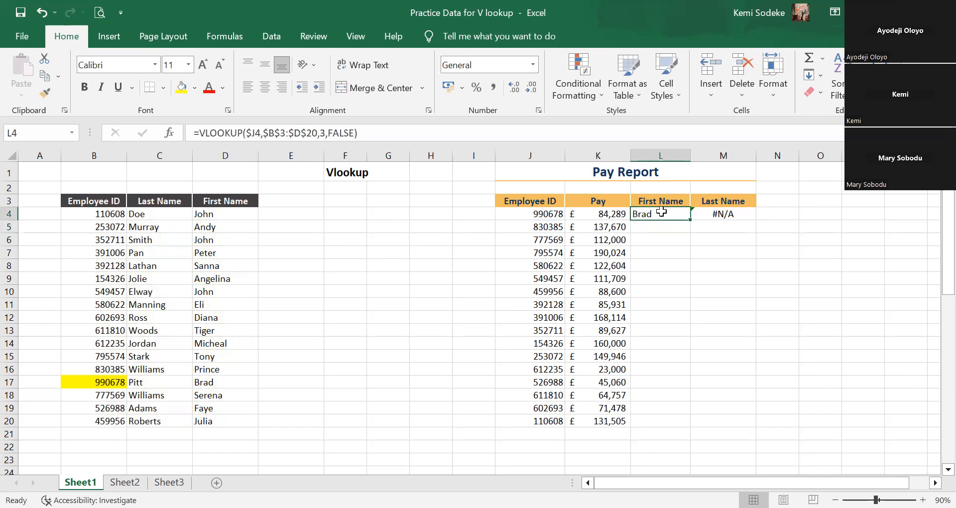
{"action": "left_click_drag", "start_coordinate": [691, 219], "coordinate": [737, 219]}
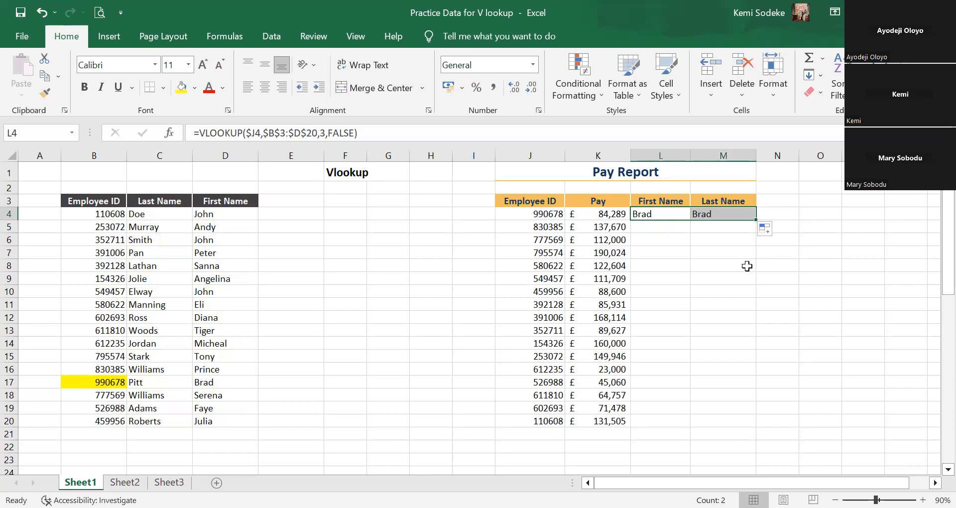
{"action": "left_click", "coordinate": [727, 213]}
{"action": "left_click", "coordinate": [382, 132]}
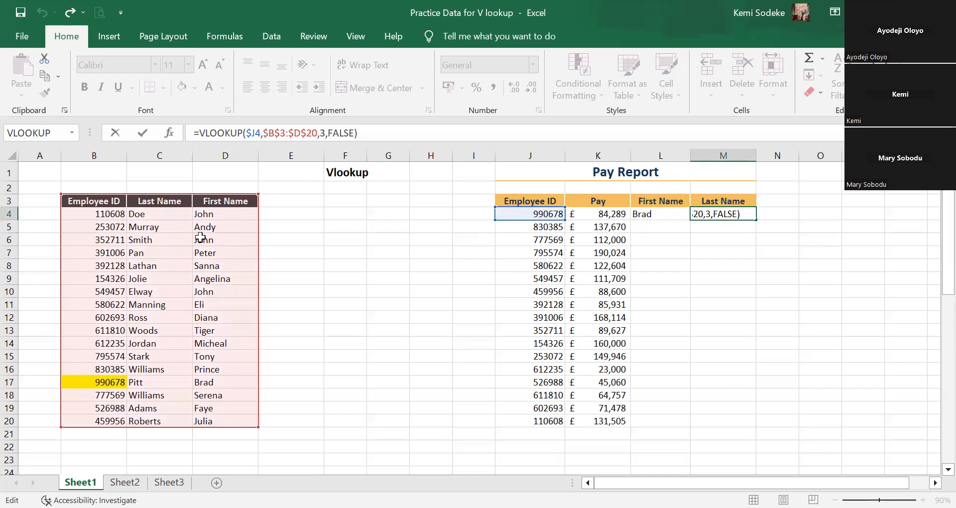
{"action": "left_click", "coordinate": [745, 322]}
{"action": "left_click", "coordinate": [719, 217]}
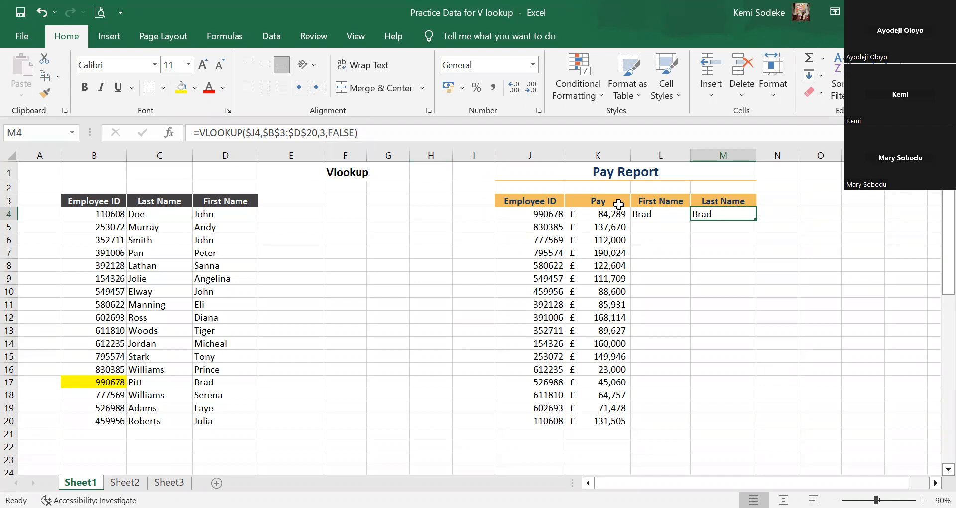
Set the column index in M4's VLOOKUP formula to 2 to return the last name.
{"action": "left_click", "coordinate": [326, 130]}
{"action": "key", "text": "BackSpace"}
{"action": "type", "text": "2"}
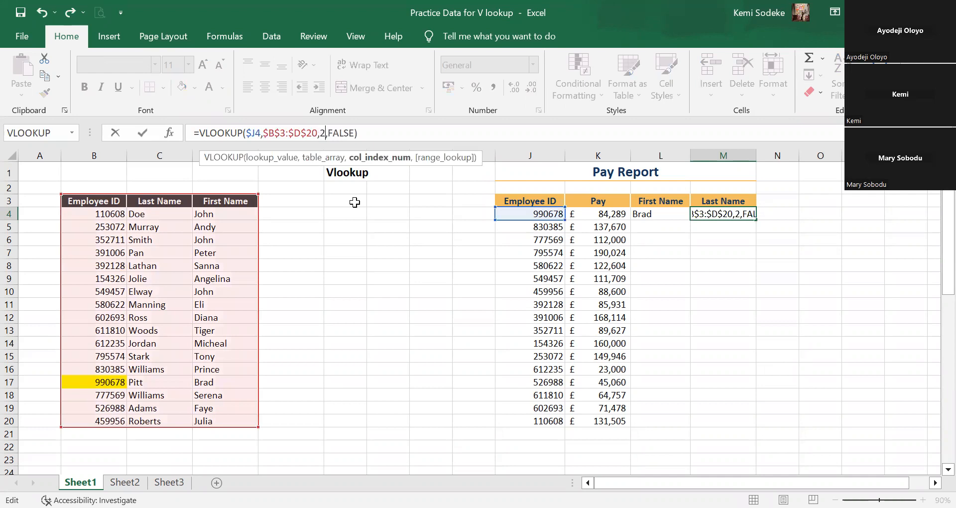
{"action": "key", "text": "Return"}
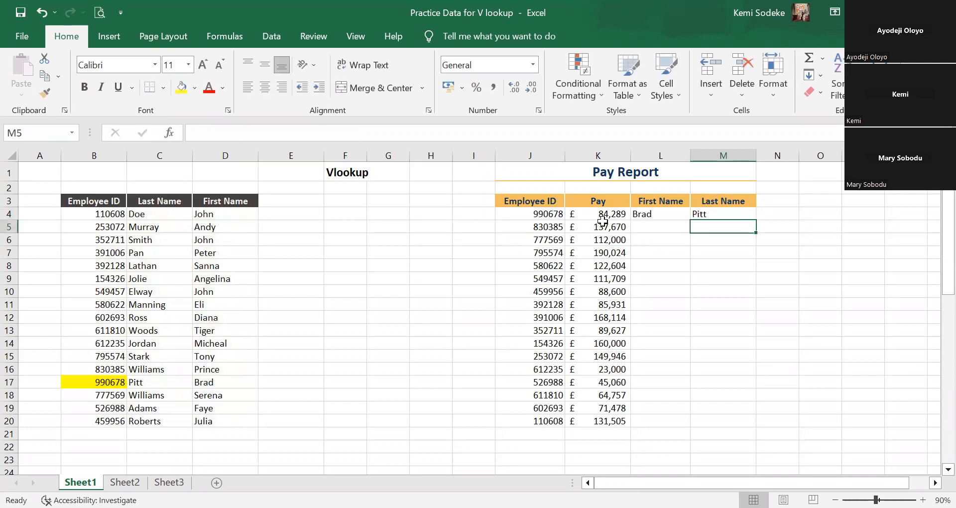
Fill the L4 and M4 lookups down through row 20 and examine the copied formulas in M13 and L12.
{"action": "left_click_drag", "start_coordinate": [664, 214], "coordinate": [738, 429]}
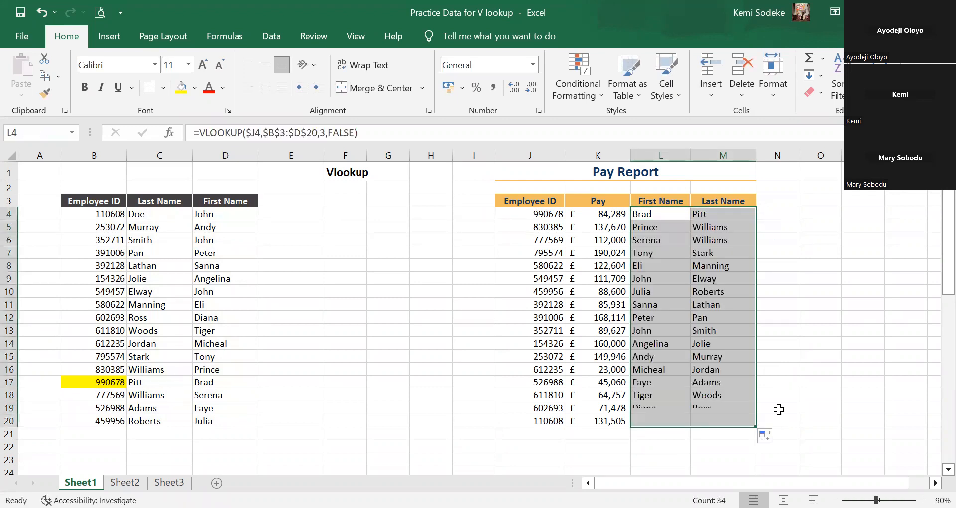
{"action": "left_click", "coordinate": [727, 330]}
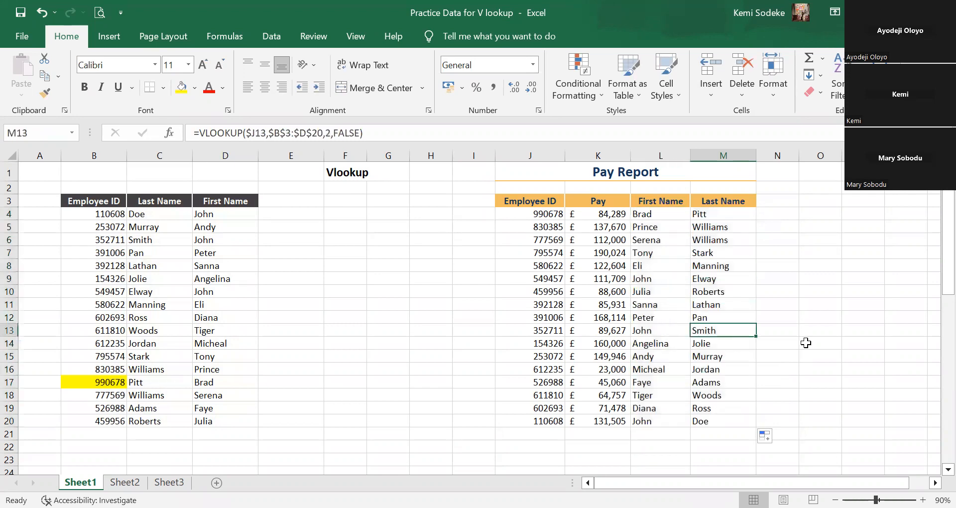
{"action": "left_click", "coordinate": [673, 320]}
{"action": "left_click", "coordinate": [394, 133]}
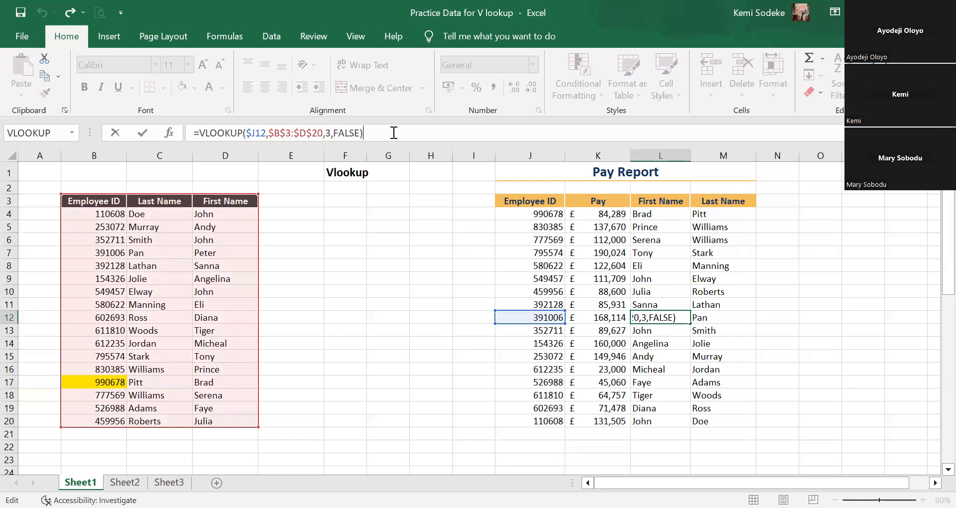
{"action": "left_click", "coordinate": [804, 404]}
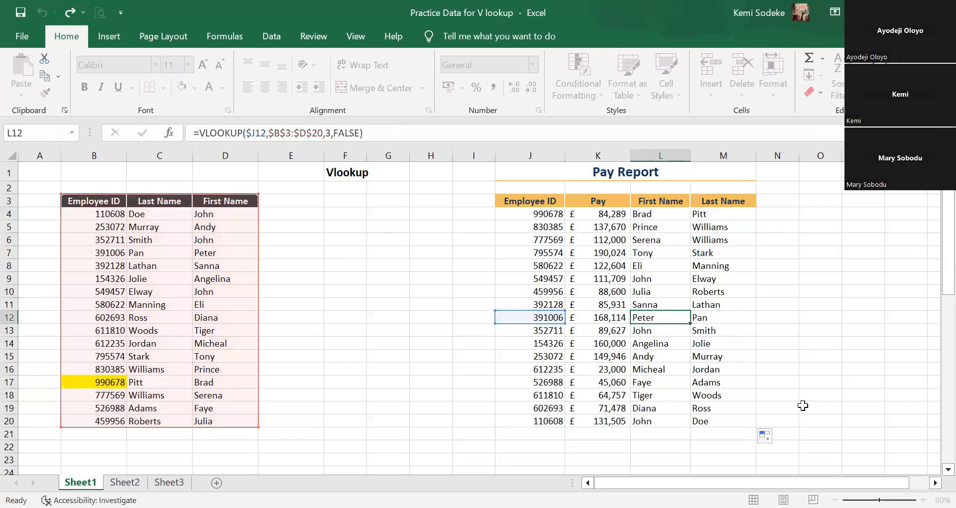
{"action": "left_click", "coordinate": [777, 318]}
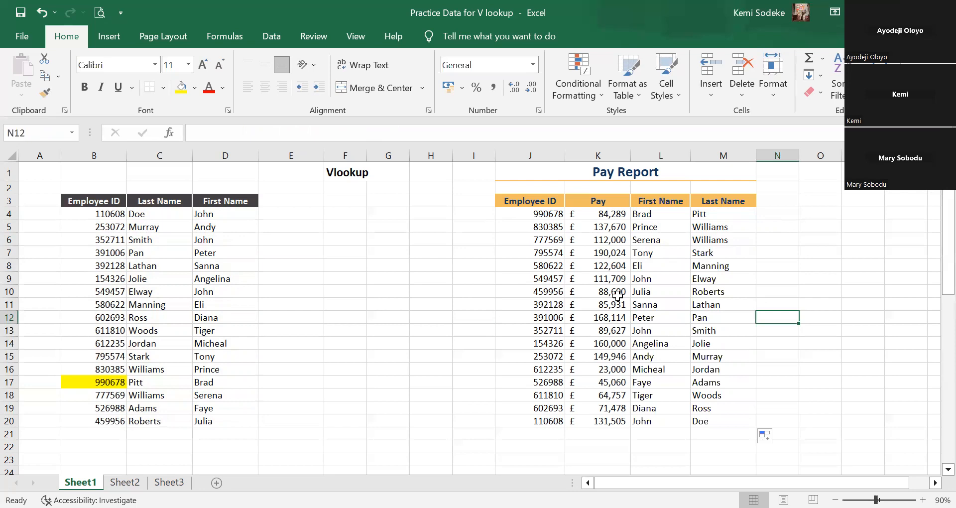
{"action": "left_click", "coordinate": [935, 482]}
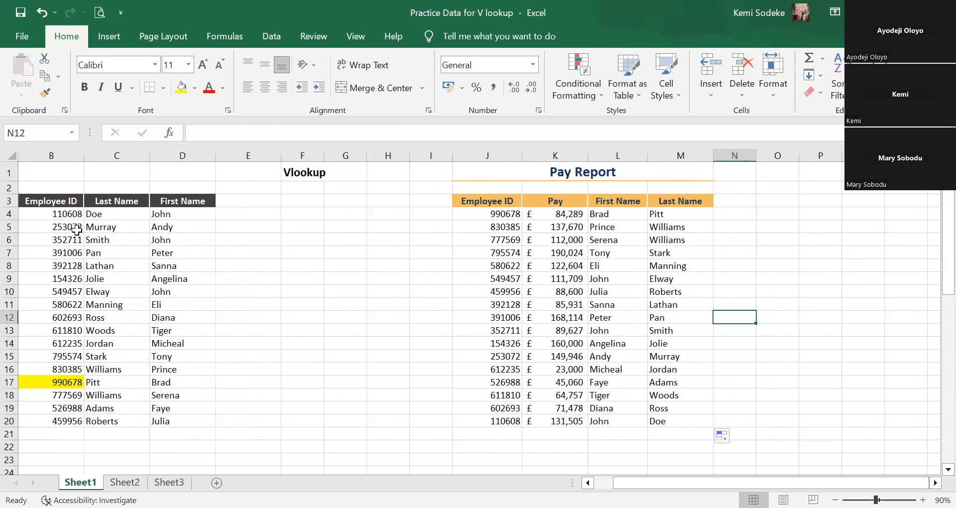
{"action": "scroll", "coordinate": [674, 388], "scroll_direction": "left", "scroll_amount": 1}
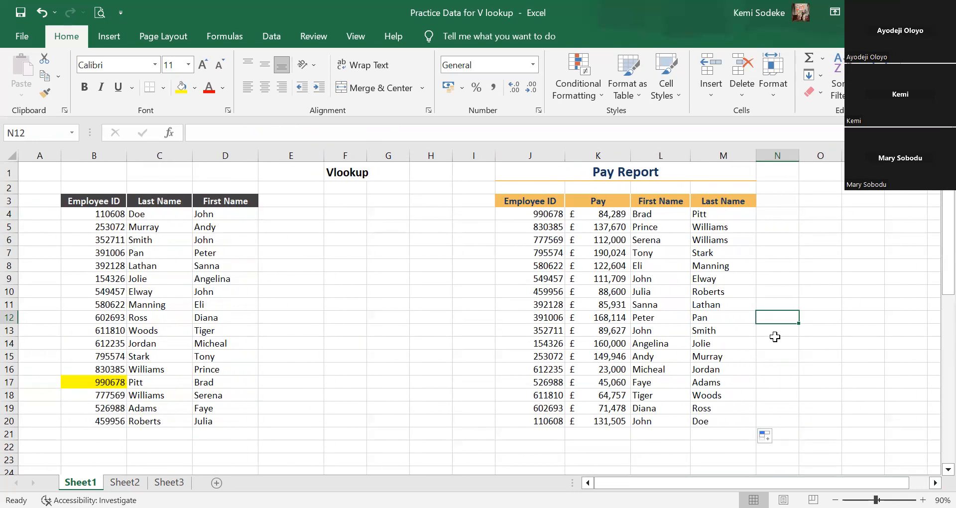
{"action": "left_click", "coordinate": [855, 368]}
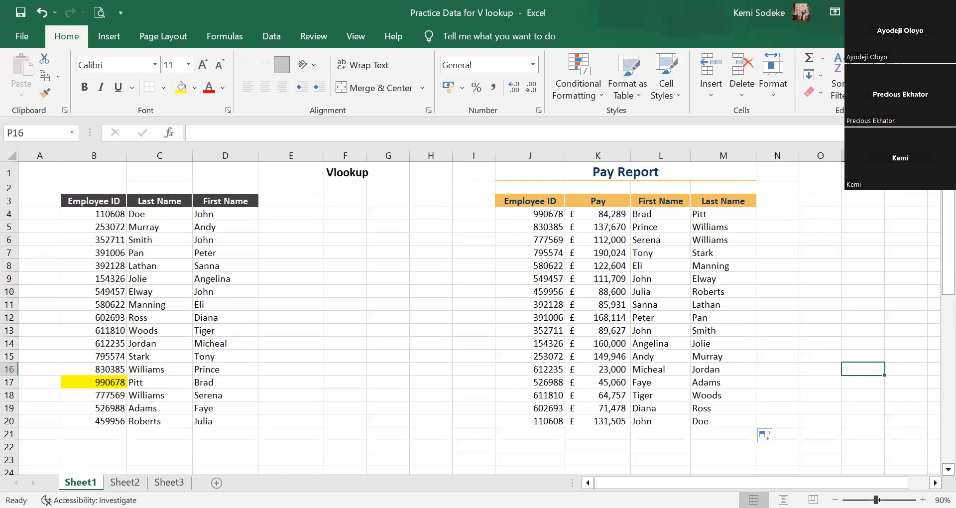
Clear the filled names in L5:M20 and the last-name formula in M4, keeping the formula in L4.
{"action": "left_click", "coordinate": [719, 215]}
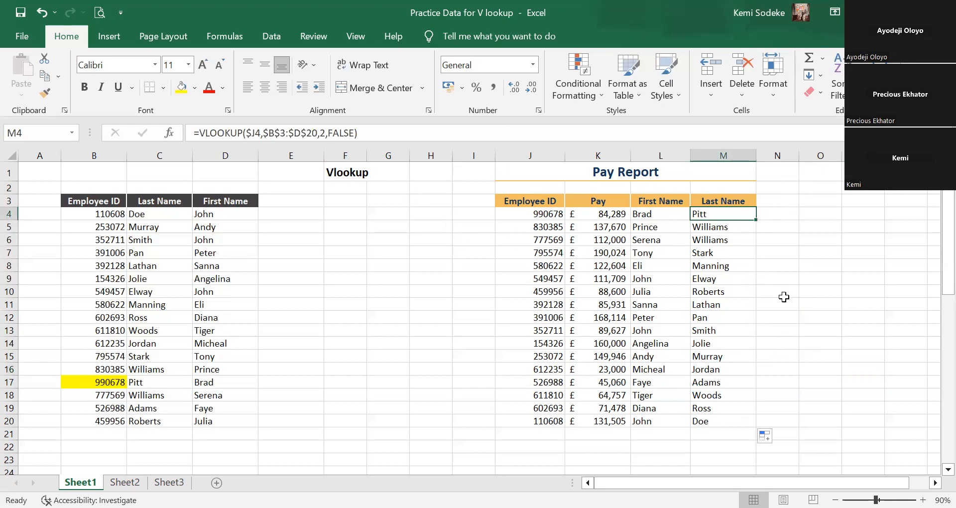
{"action": "left_click_drag", "start_coordinate": [662, 228], "coordinate": [736, 414]}
{"action": "key", "text": "Delete"}
{"action": "left_click_drag", "start_coordinate": [817, 330], "coordinate": [806, 319]}
{"action": "left_click", "coordinate": [736, 215]}
{"action": "key", "text": "Delete"}
{"action": "left_click", "coordinate": [821, 314]}
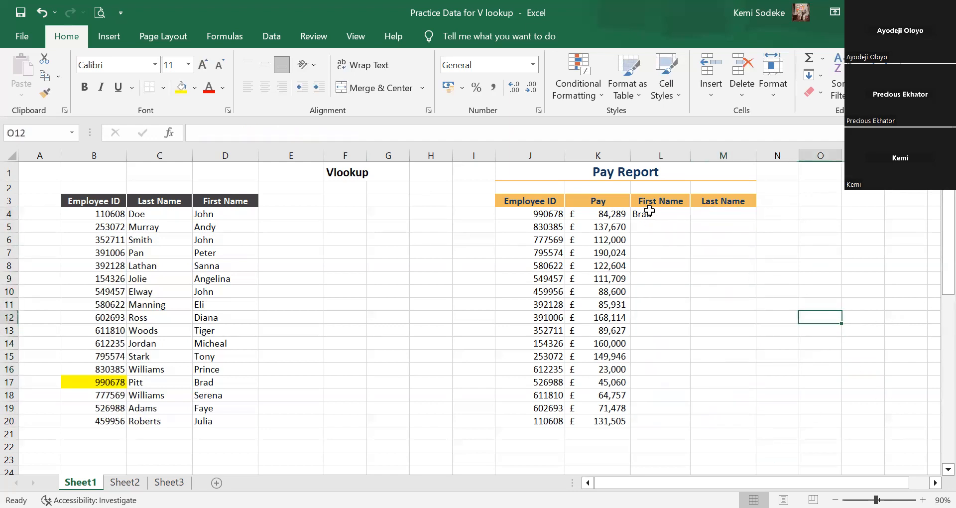
Copy L4's VLOOKUP formula across to M4 and set the copy's column index to 2.
{"action": "left_click", "coordinate": [647, 214]}
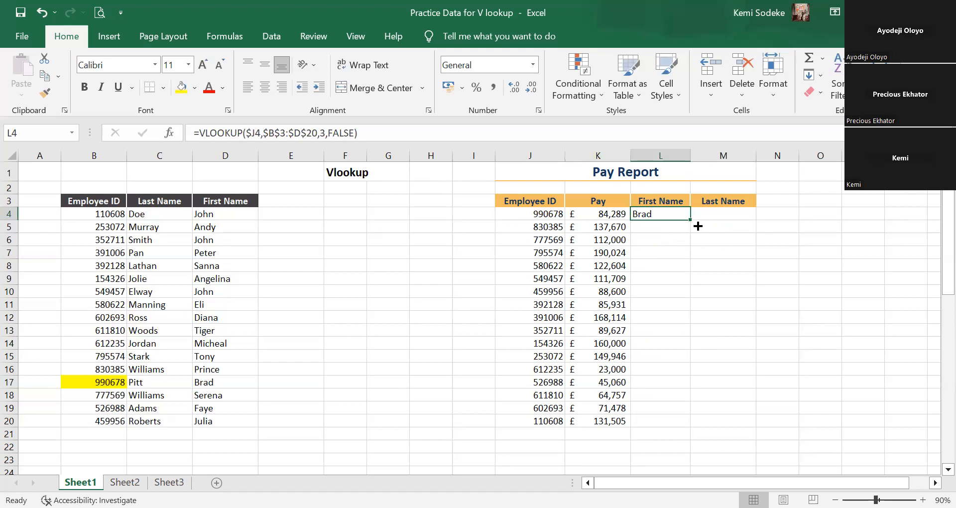
{"action": "left_click_drag", "start_coordinate": [692, 222], "coordinate": [749, 223]}
{"action": "left_click", "coordinate": [722, 215]}
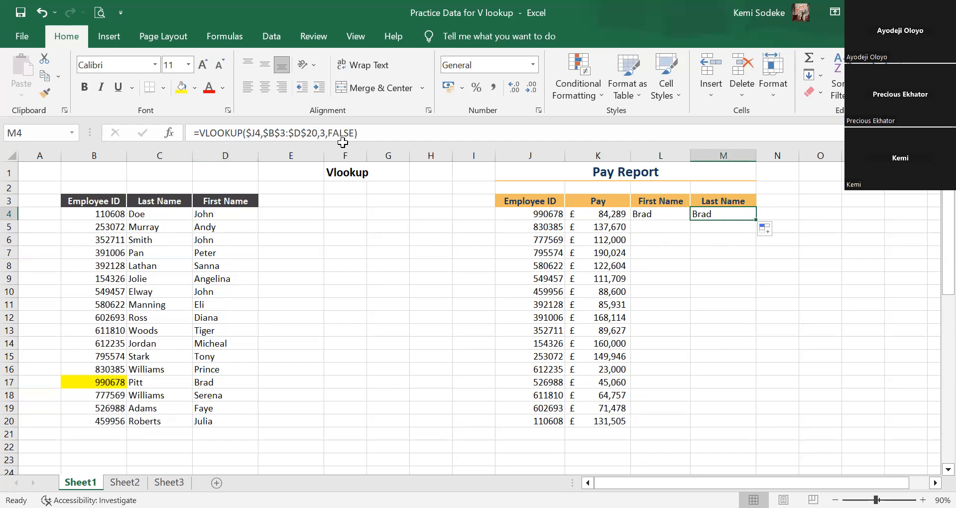
{"action": "left_click", "coordinate": [325, 133]}
{"action": "key", "text": "BackSpace"}
{"action": "type", "text": "2"}
{"action": "key", "text": "Return"}
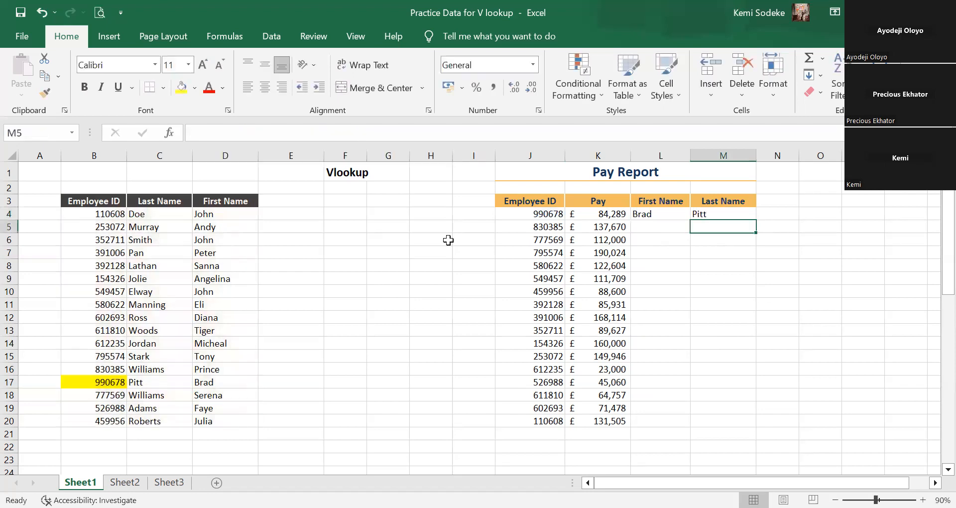
Fill the L4:M4 lookup formulas down through row 20 and look over the city/state and pay band tables below.
{"action": "left_click_drag", "start_coordinate": [654, 216], "coordinate": [762, 426]}
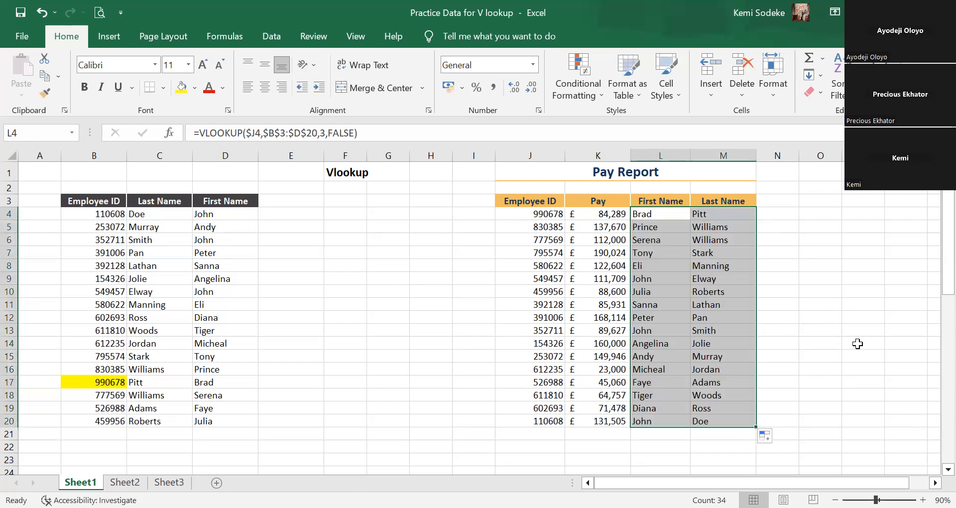
{"action": "left_click", "coordinate": [839, 343]}
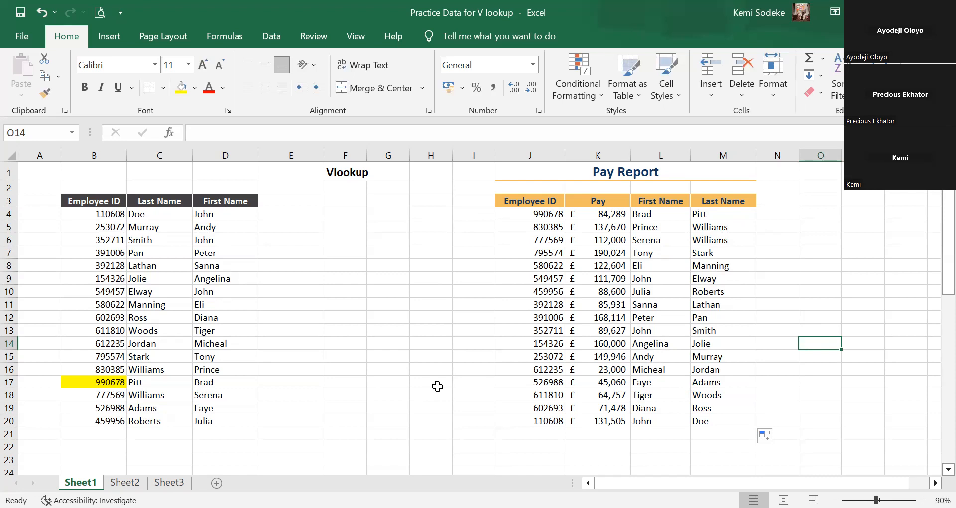
{"action": "scroll", "coordinate": [742, 319], "scroll_direction": "down", "scroll_amount": 6}
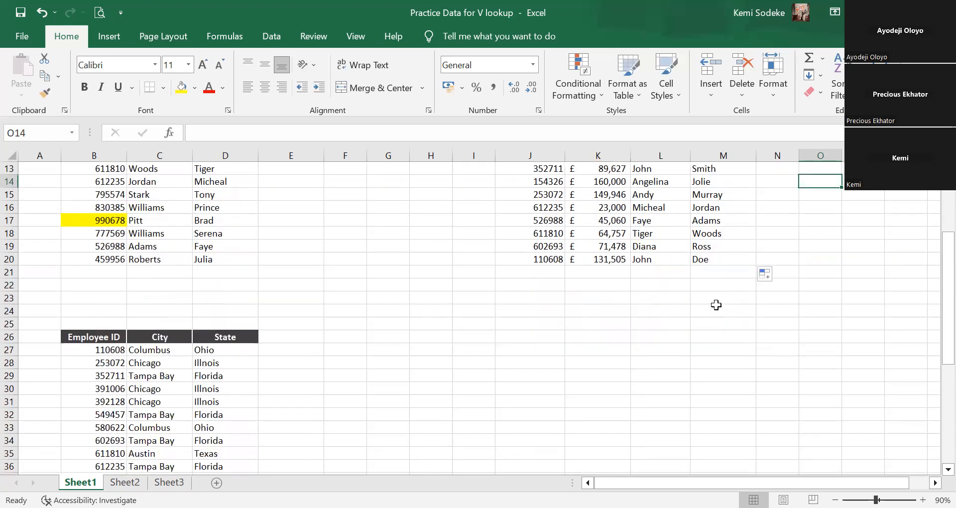
{"action": "scroll", "coordinate": [668, 303], "scroll_direction": "up", "scroll_amount": 3}
{"action": "scroll", "coordinate": [677, 304], "scroll_direction": "up", "scroll_amount": 3}
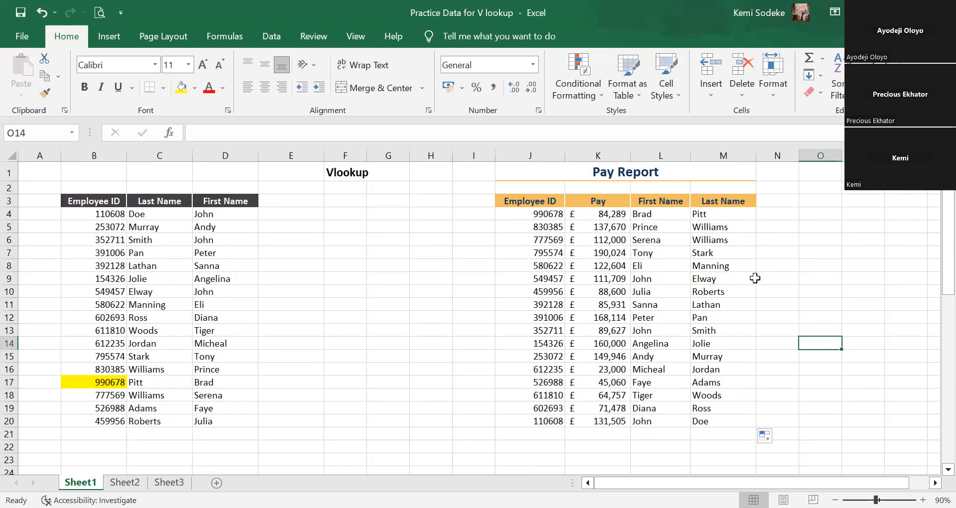
{"action": "scroll", "coordinate": [692, 279], "scroll_direction": "down", "scroll_amount": 8}
{"action": "scroll", "coordinate": [692, 278], "scroll_direction": "down", "scroll_amount": 2}
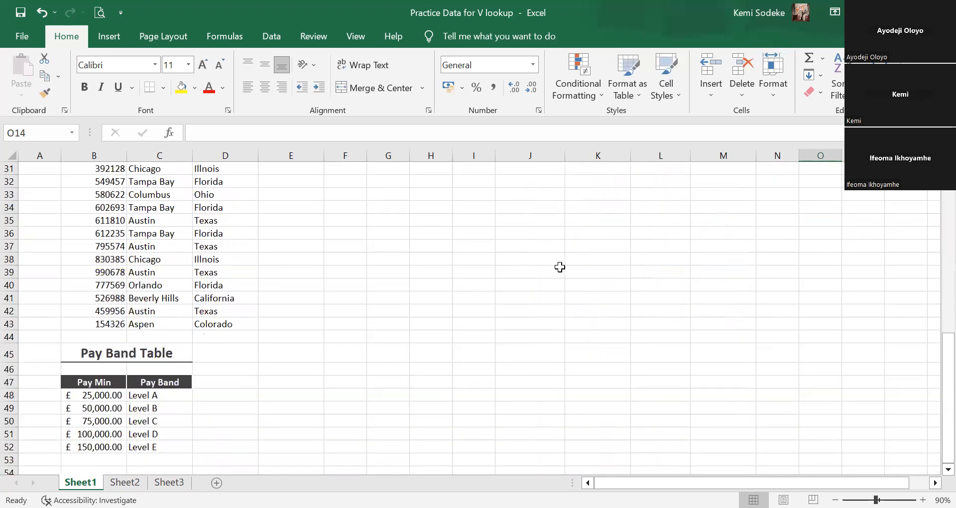
{"action": "scroll", "coordinate": [560, 267], "scroll_direction": "up", "scroll_amount": 10}
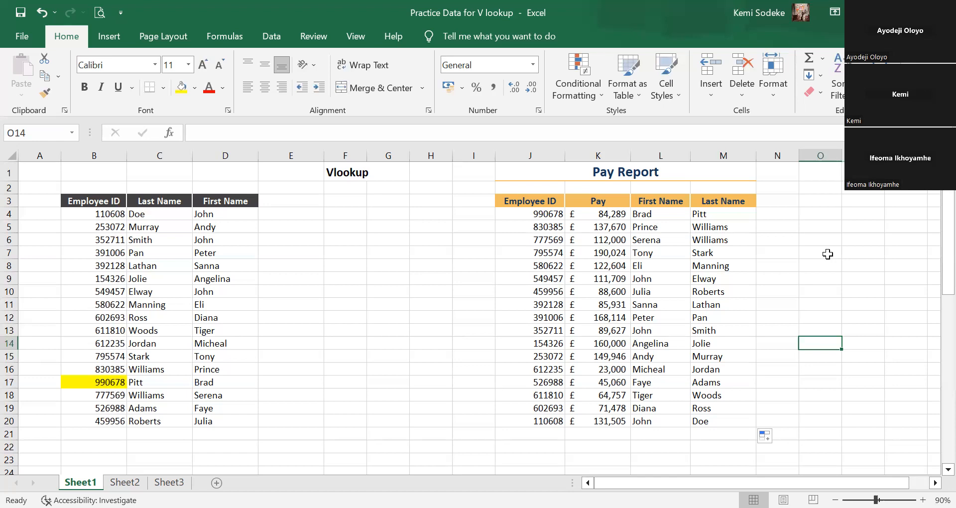
Clear the copied lookups in L5:M20 and the last-name formula in M4, keeping only L4's formula.
{"action": "left_click", "coordinate": [669, 214]}
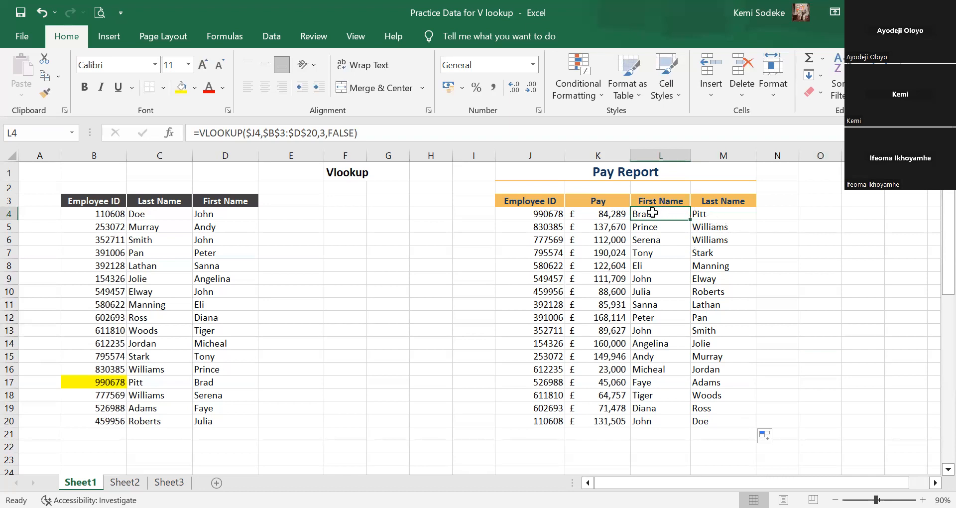
{"action": "left_click", "coordinate": [656, 232]}
{"action": "left_click_drag", "start_coordinate": [709, 417], "coordinate": [709, 422]}
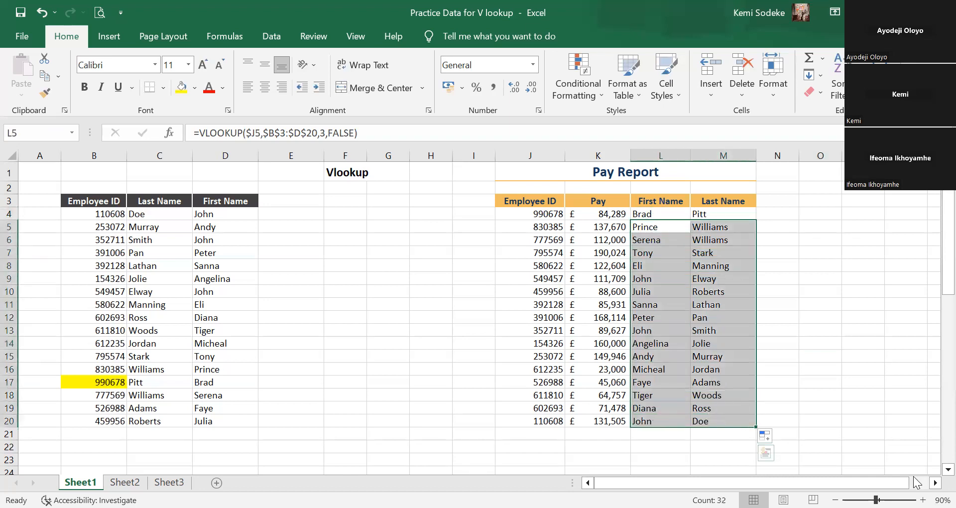
{"action": "key", "text": "Delete"}
{"action": "left_click", "coordinate": [703, 216]}
{"action": "key", "text": "Delete"}
{"action": "left_click", "coordinate": [777, 317]}
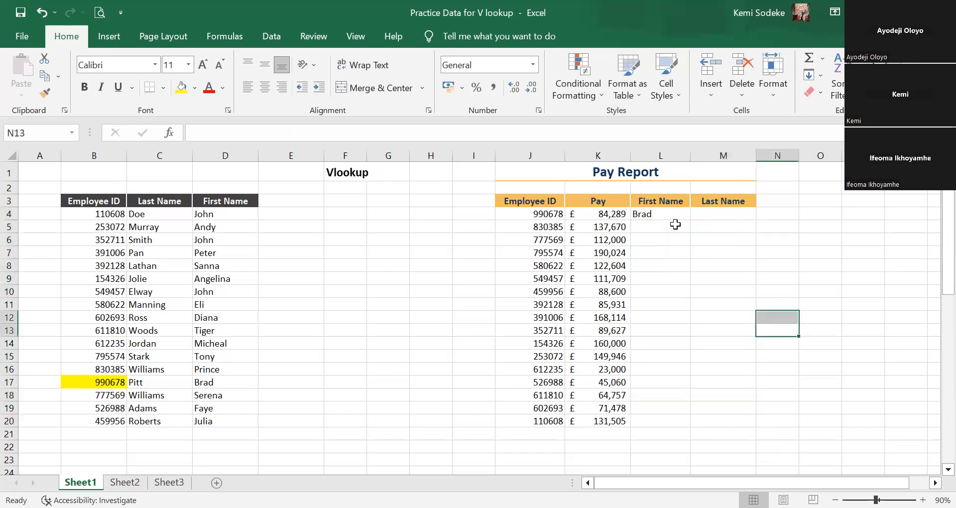
Make the lookup value in L4's VLOOKUP formula fully absolute as $J$4.
{"action": "left_click", "coordinate": [663, 215]}
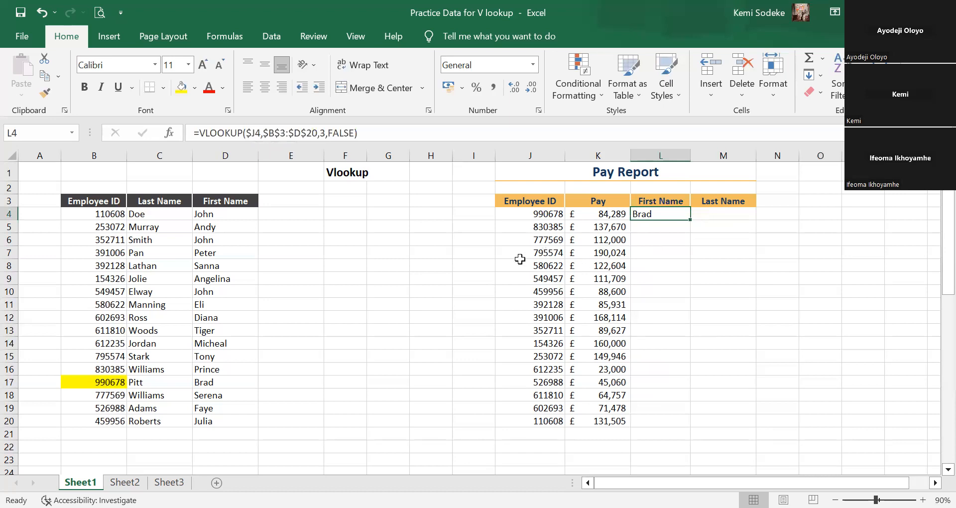
{"action": "left_click", "coordinate": [257, 133]}
{"action": "type", "text": "$"}
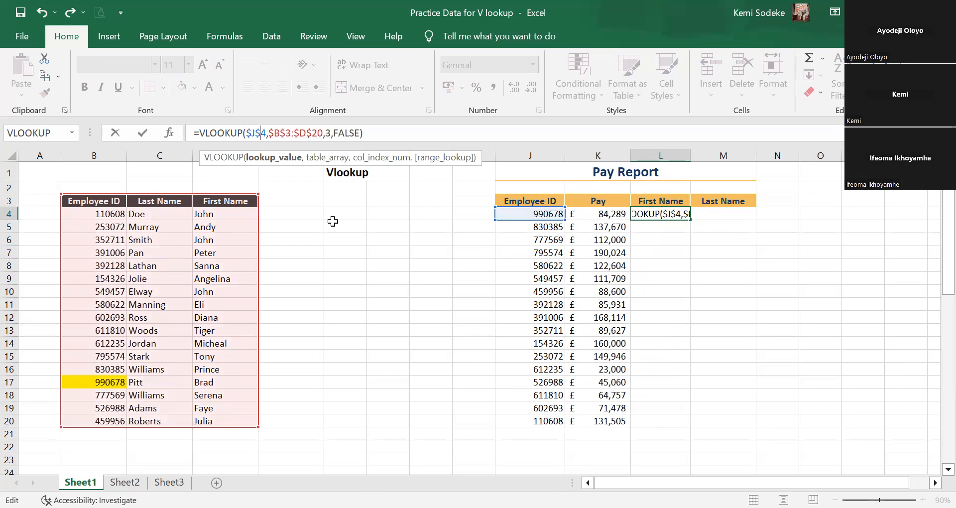
{"action": "key", "text": "Return"}
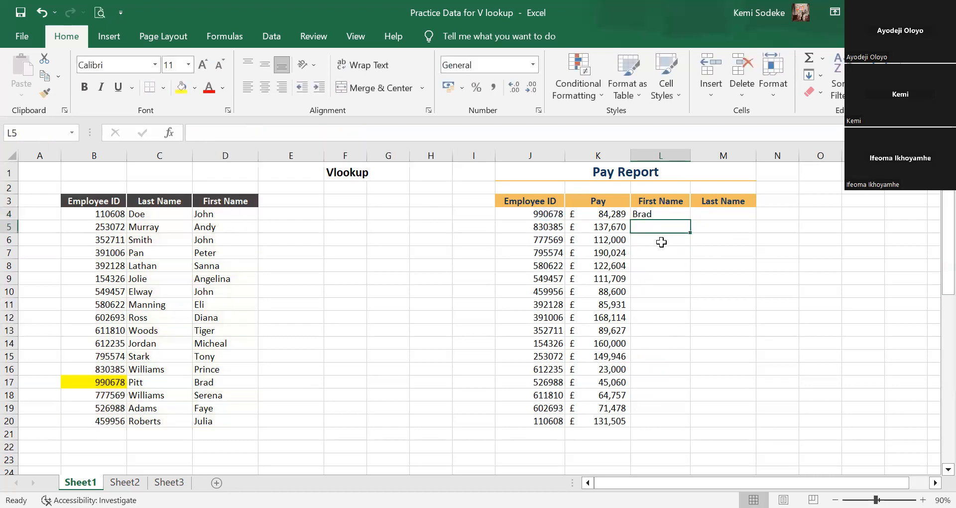
Fill L4's fully locked formula down through L20 and examine the cell references of the copy in L15.
{"action": "left_click", "coordinate": [668, 214]}
{"action": "left_click_drag", "start_coordinate": [691, 221], "coordinate": [672, 423]}
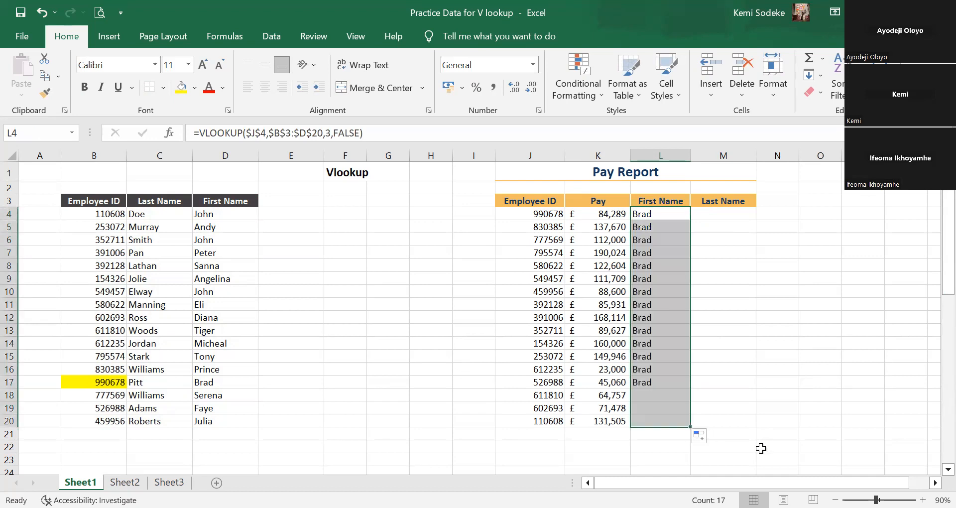
{"action": "left_click", "coordinate": [672, 358]}
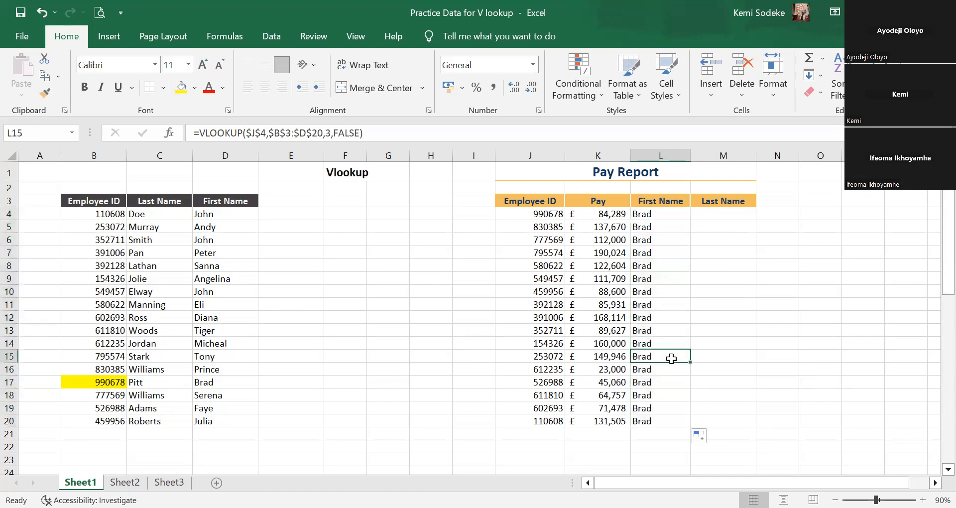
{"action": "left_click", "coordinate": [397, 135]}
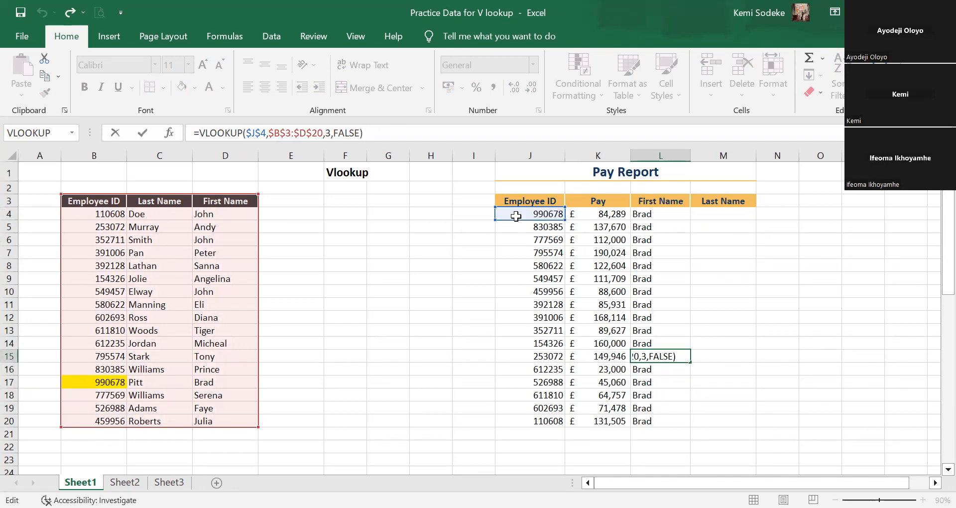
Clear the filled first names in L5:L20.
{"action": "left_click_drag", "start_coordinate": [665, 227], "coordinate": [654, 417]}
{"action": "key", "text": "Delete"}
{"action": "left_click_drag", "start_coordinate": [718, 356], "coordinate": [702, 344]}
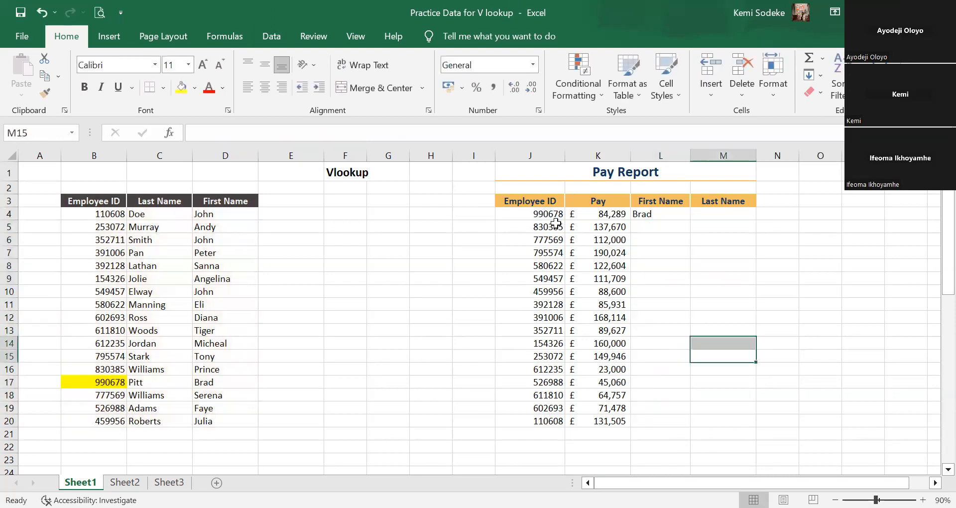
Remove the row lock from the lookup value in L4's formula so it reads $J4.
{"action": "left_click", "coordinate": [647, 215]}
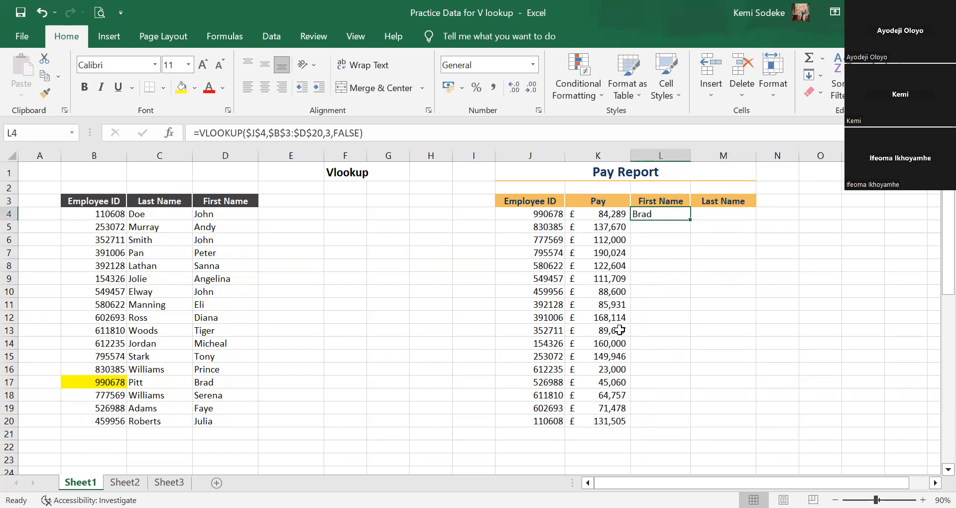
{"action": "left_click", "coordinate": [261, 135]}
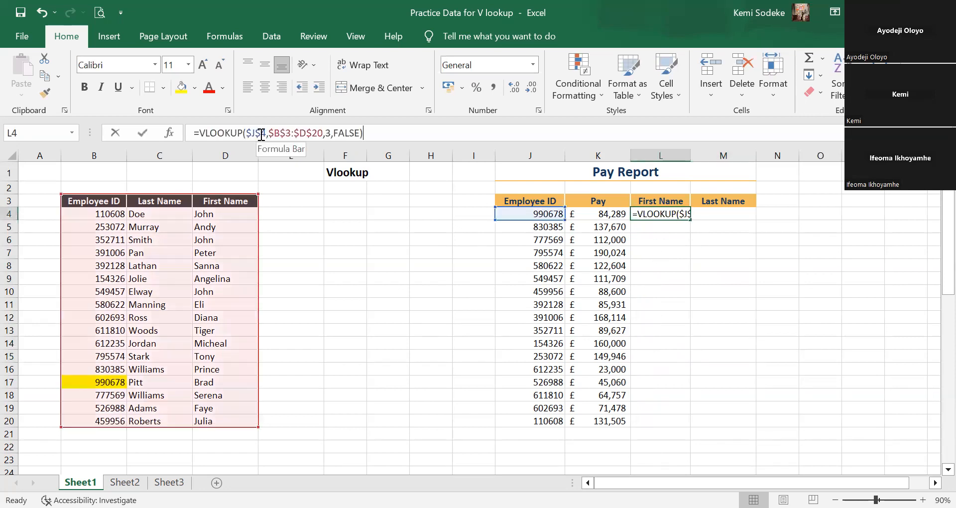
{"action": "key", "text": "BackSpace"}
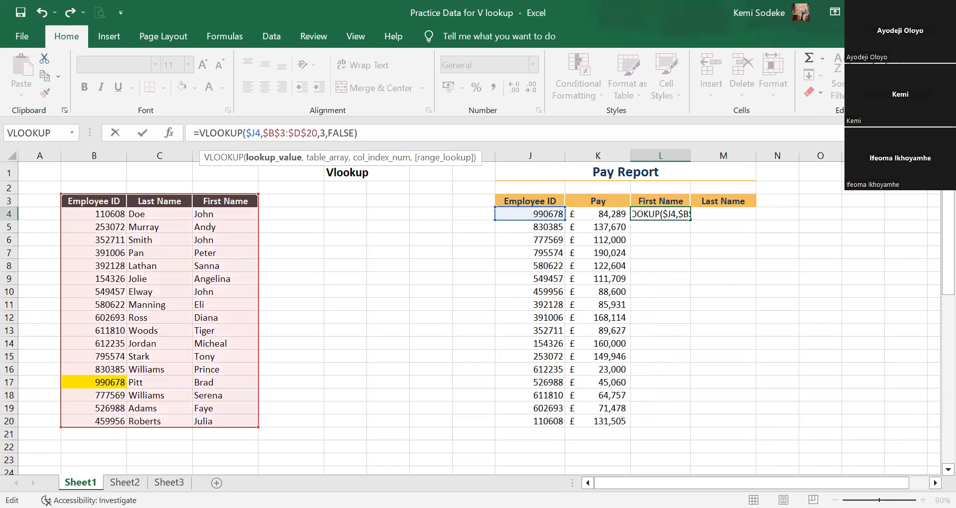
{"action": "key", "text": "Return"}
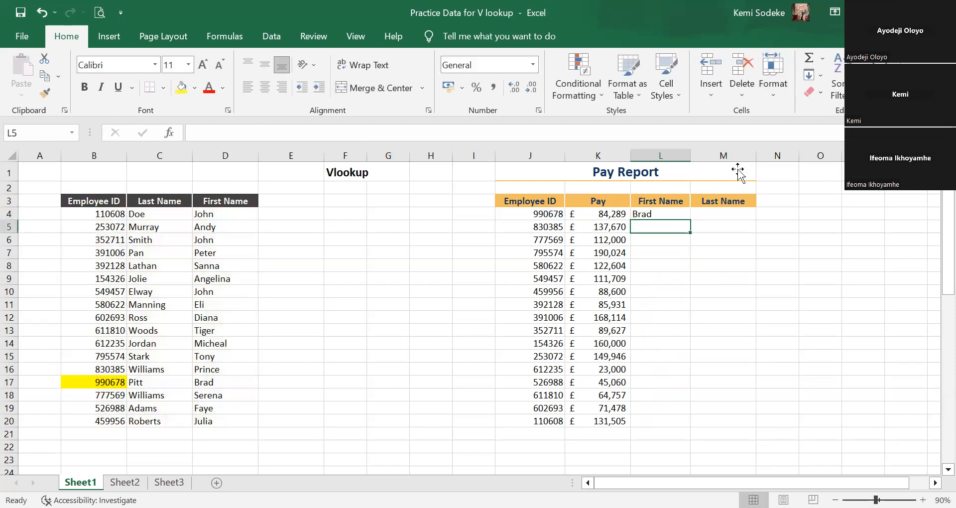
Fill L4's formula with the column-locked lookup value down through L20 and examine the copy in L14.
{"action": "left_click", "coordinate": [673, 217]}
{"action": "left_click_drag", "start_coordinate": [691, 220], "coordinate": [660, 429]}
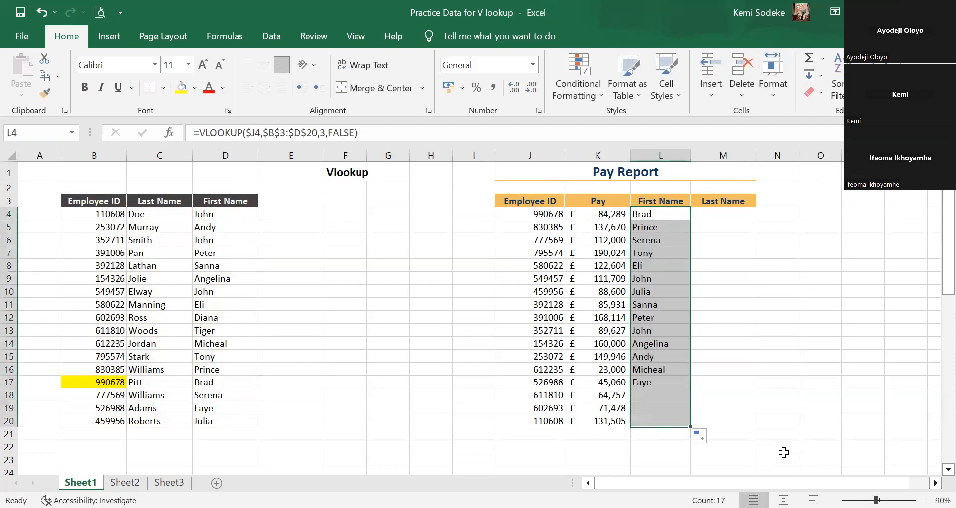
{"action": "left_click", "coordinate": [664, 343]}
{"action": "left_click", "coordinate": [338, 133]}
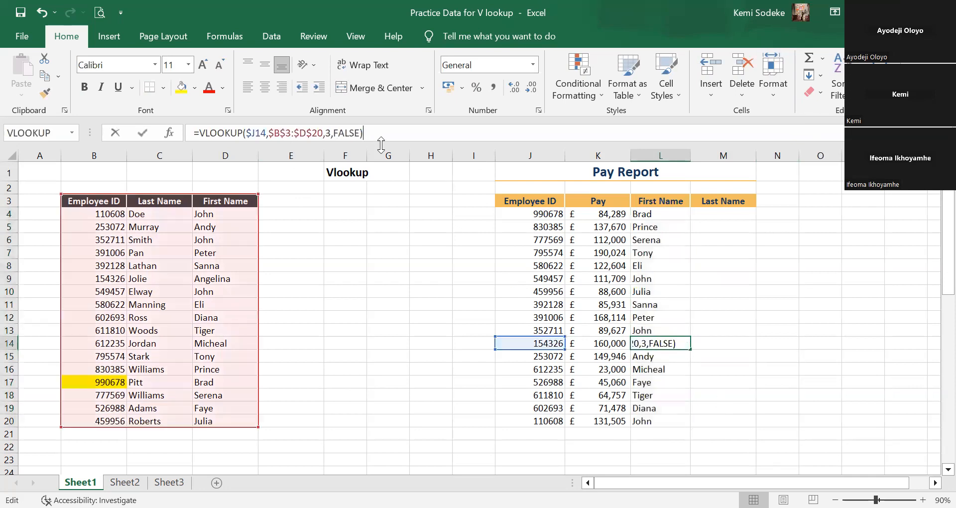
{"action": "left_click", "coordinate": [692, 435]}
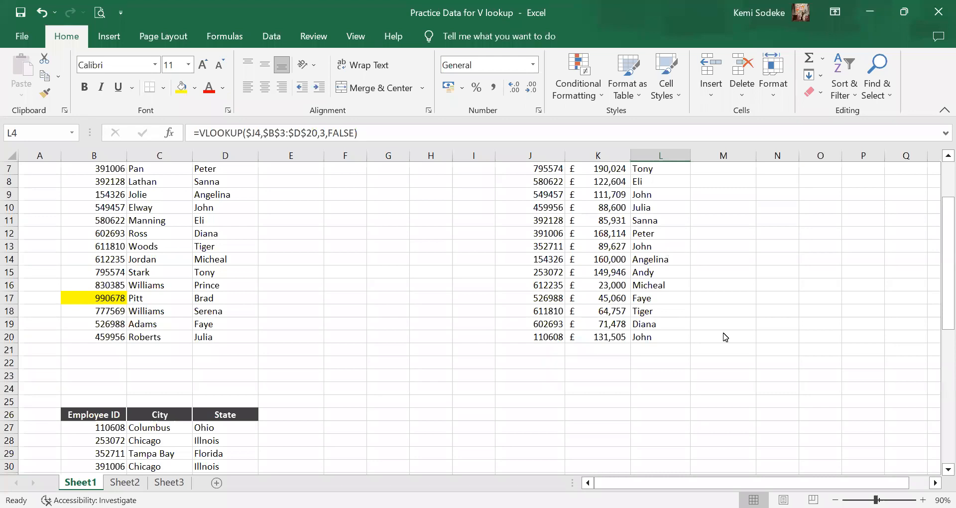
{"action": "left_click", "coordinate": [656, 387]}
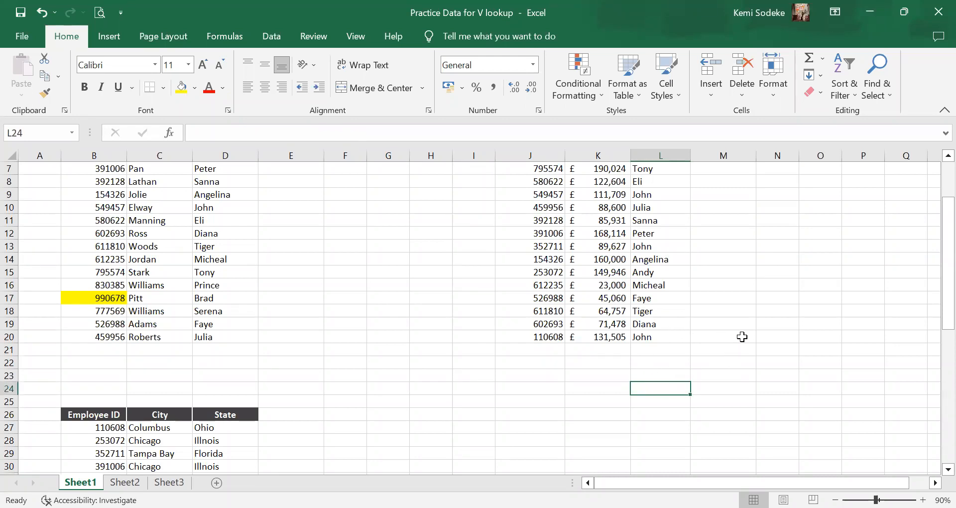
{"action": "scroll", "coordinate": [743, 335], "scroll_direction": "up", "scroll_amount": 2}
{"action": "scroll", "coordinate": [744, 333], "scroll_direction": "down", "scroll_amount": 2}
{"action": "scroll", "coordinate": [744, 333], "scroll_direction": "up", "scroll_amount": 2}
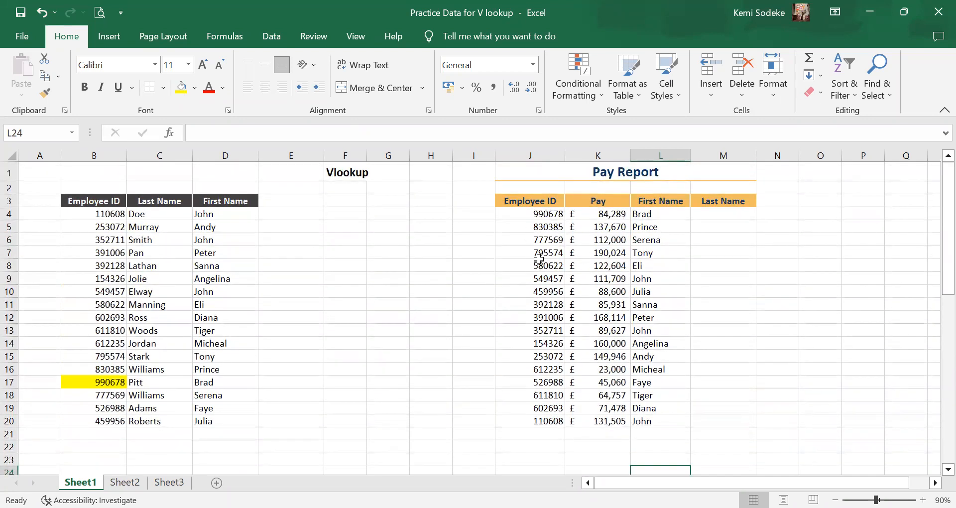
{"action": "left_click", "coordinate": [537, 303]}
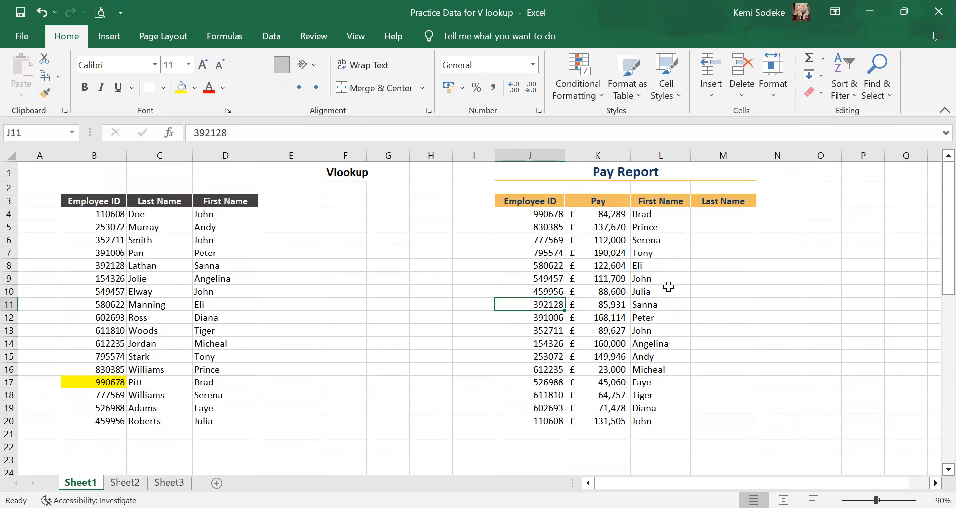
Clear all the lookup formulas in the Pay Report's First Name column, L4:L20.
{"action": "left_click_drag", "start_coordinate": [651, 215], "coordinate": [653, 423]}
{"action": "left_click_drag", "start_coordinate": [667, 228], "coordinate": [647, 293]}
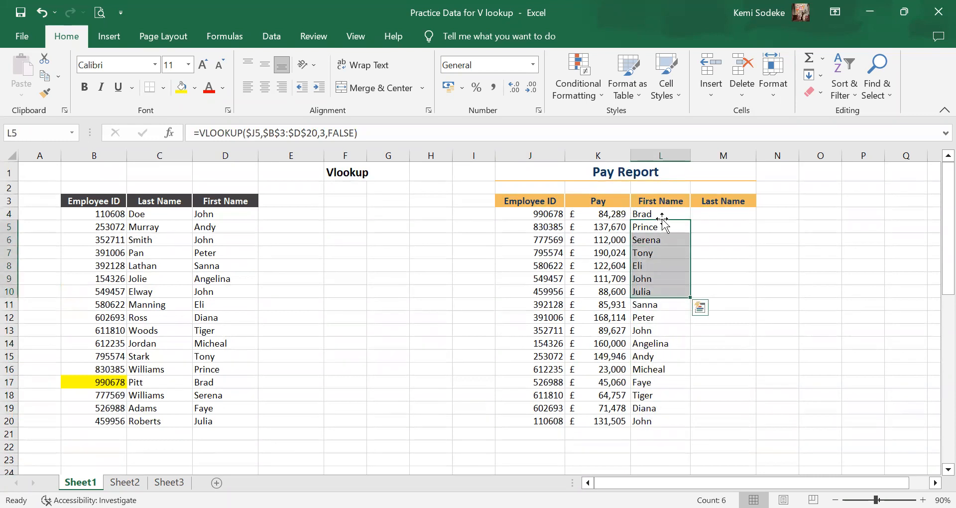
{"action": "left_click_drag", "start_coordinate": [666, 213], "coordinate": [655, 422]}
{"action": "key", "text": "Delete"}
{"action": "left_click", "coordinate": [775, 306]}
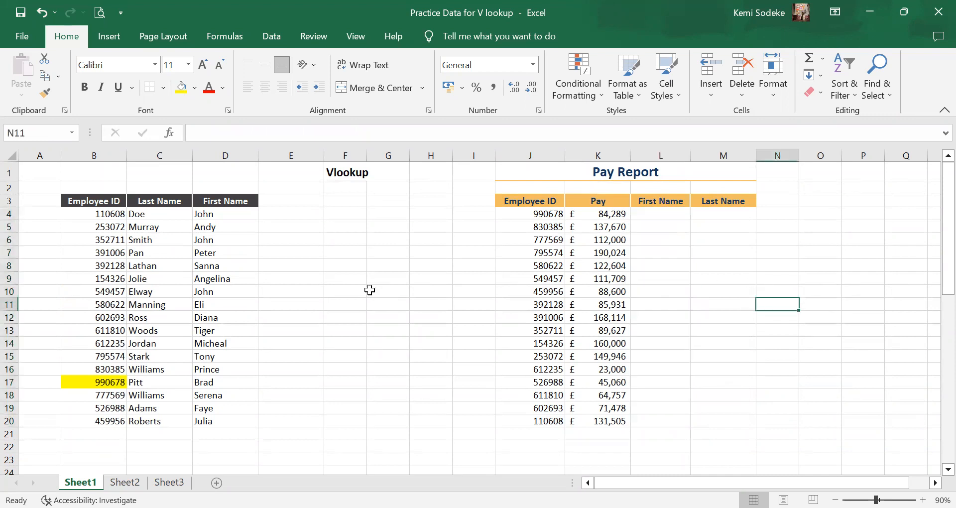
Copy the employee ID from J4 over the ID in B7 to create a duplicate, and highlight B7 yellow.
{"action": "left_click", "coordinate": [531, 211]}
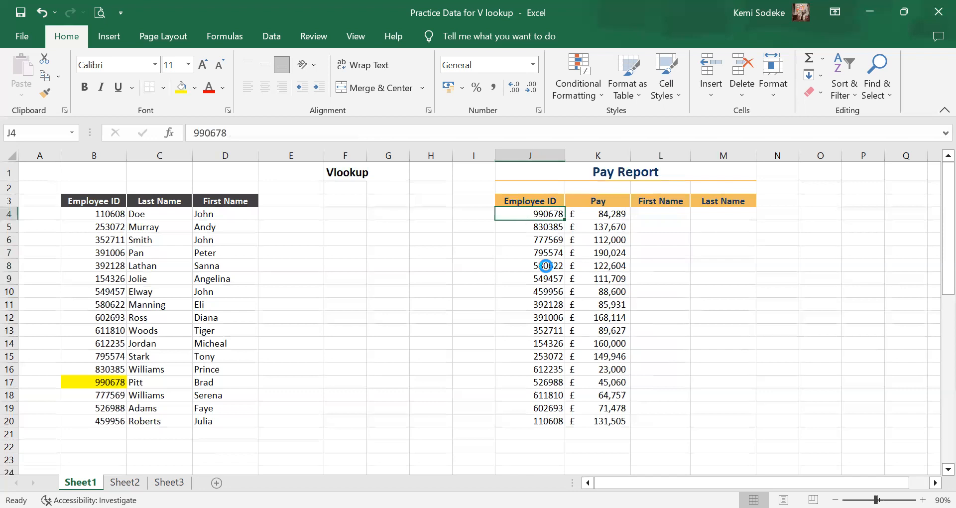
{"action": "key", "text": "ctrl+c"}
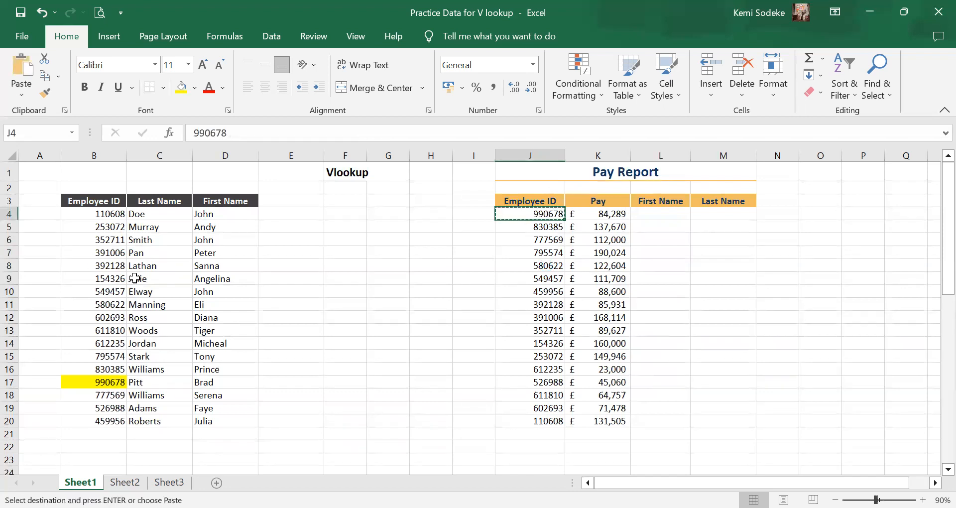
{"action": "left_click", "coordinate": [103, 253]}
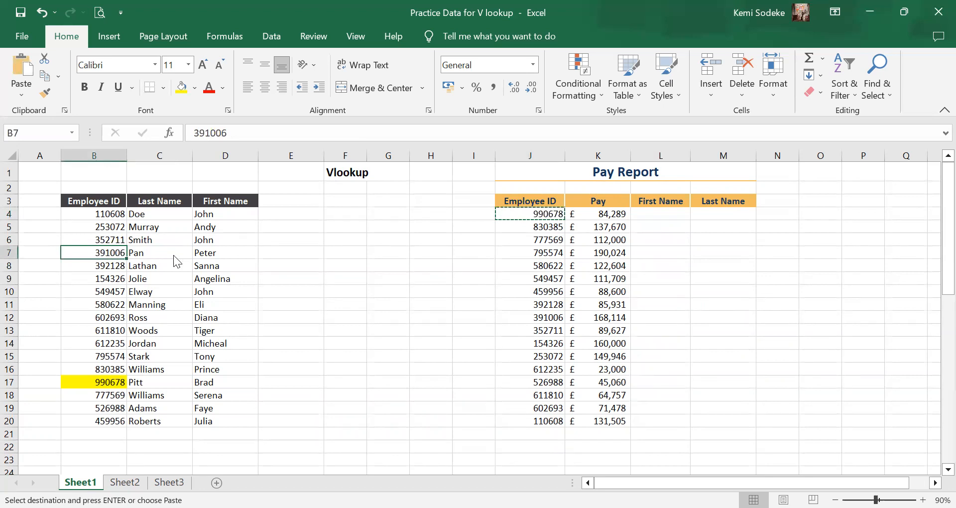
{"action": "right_click", "coordinate": [103, 253]}
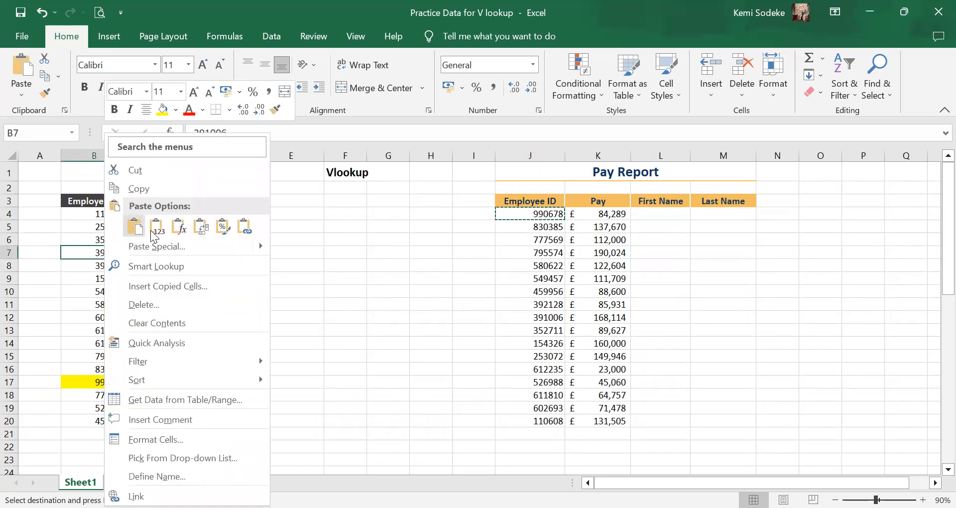
{"action": "left_click", "coordinate": [149, 228]}
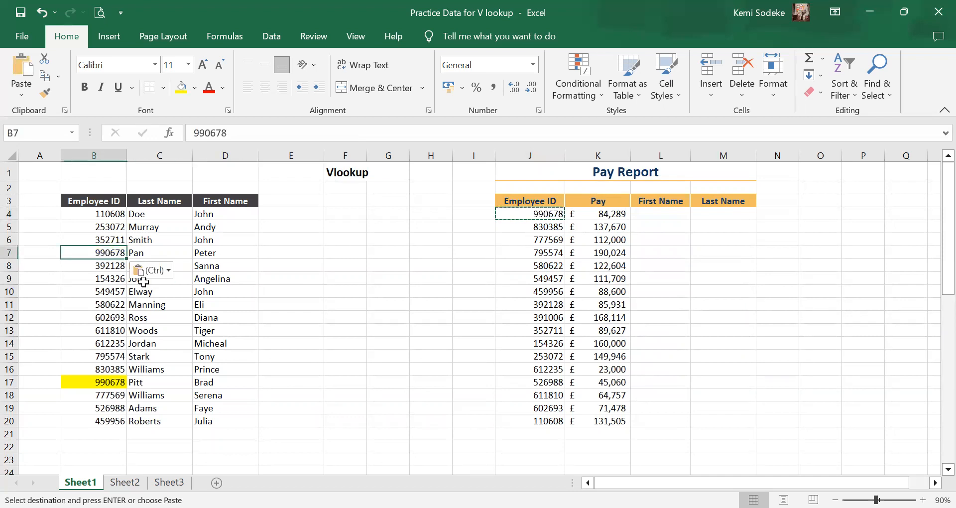
{"action": "left_click", "coordinate": [181, 95]}
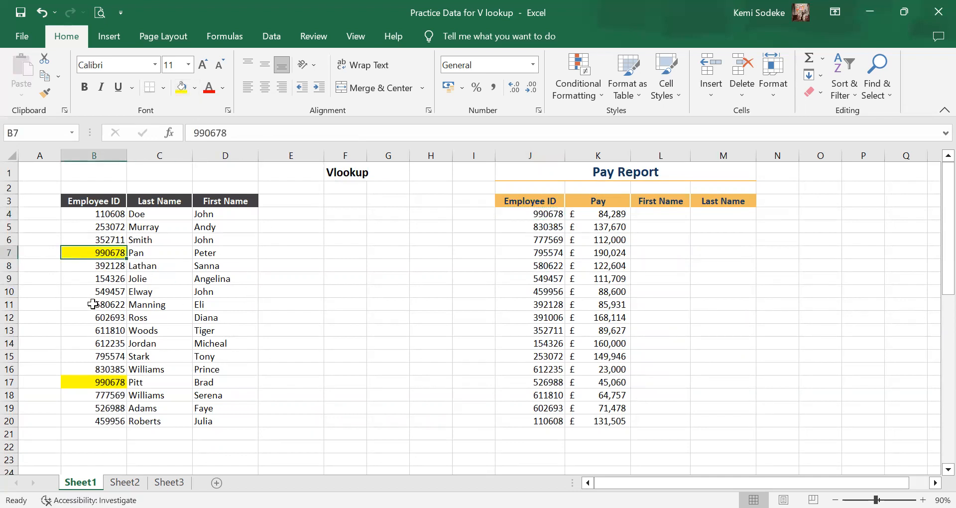
{"action": "left_click", "coordinate": [681, 330]}
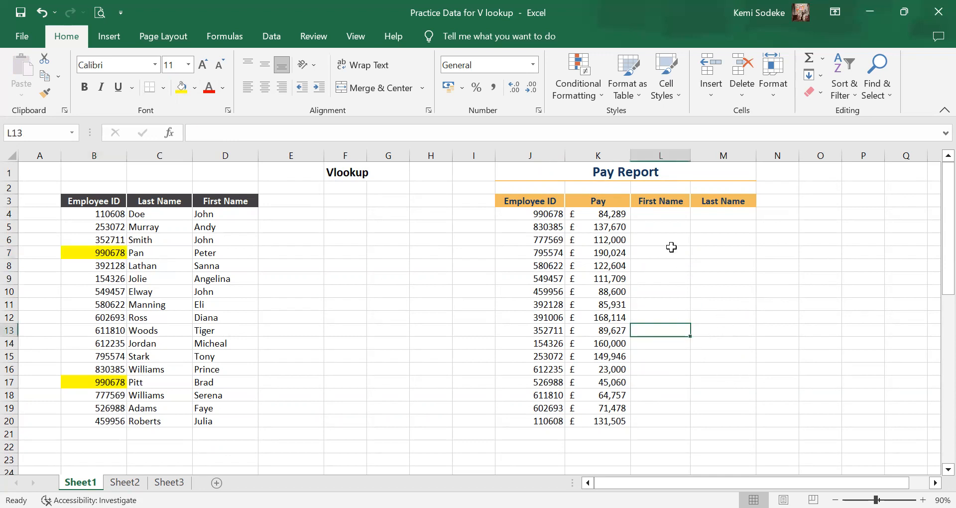
Enter =VLOOKUP(J4,B3:D20,3,FALSE) in L4 to look up the first name for the employee ID in J4.
{"action": "left_click", "coordinate": [675, 214]}
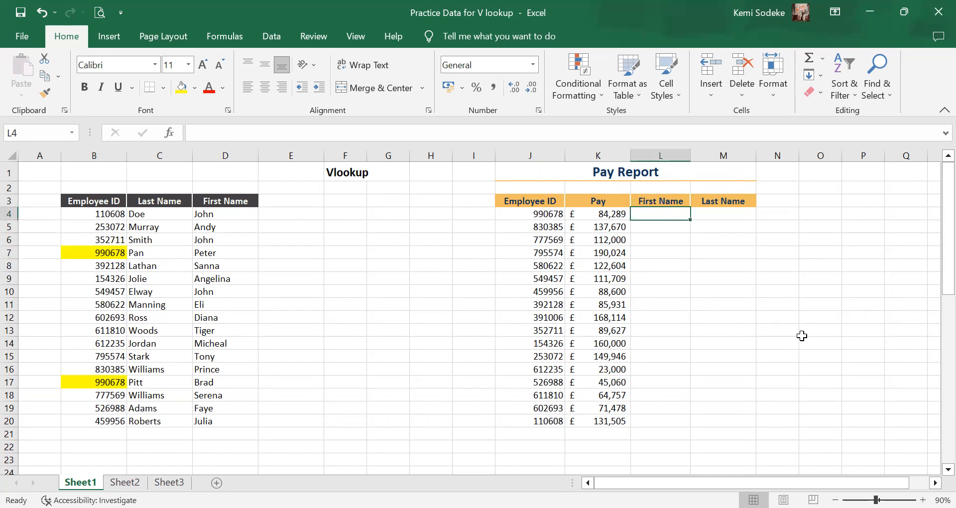
{"action": "type", "text": "="}
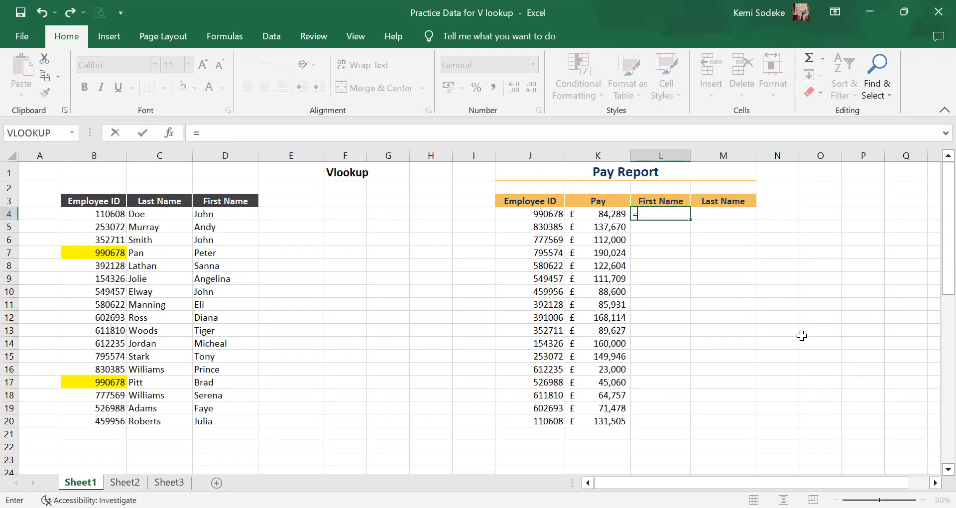
{"action": "type", "text": "vlookup"}
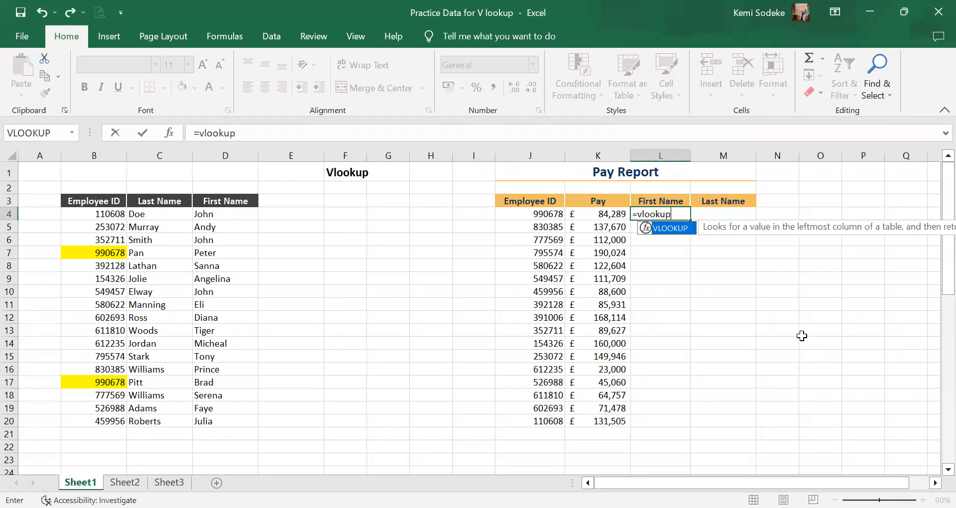
{"action": "type", "text": "("}
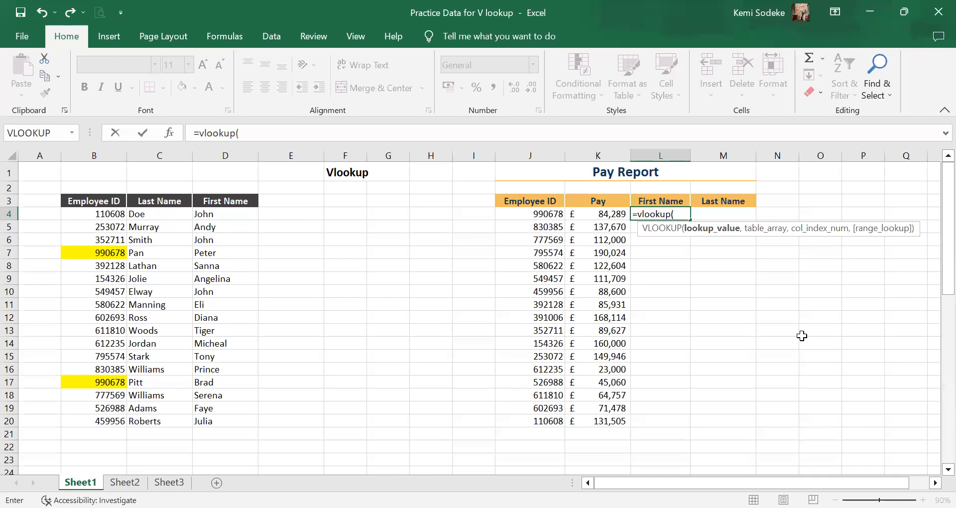
{"action": "left_click", "coordinate": [530, 214]}
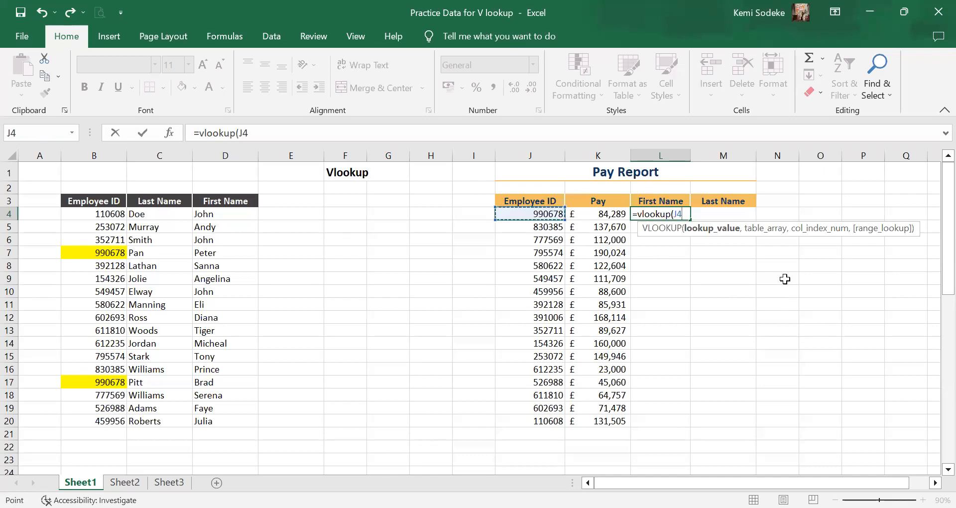
{"action": "type", "text": ","}
{"action": "left_click", "coordinate": [95, 203]}
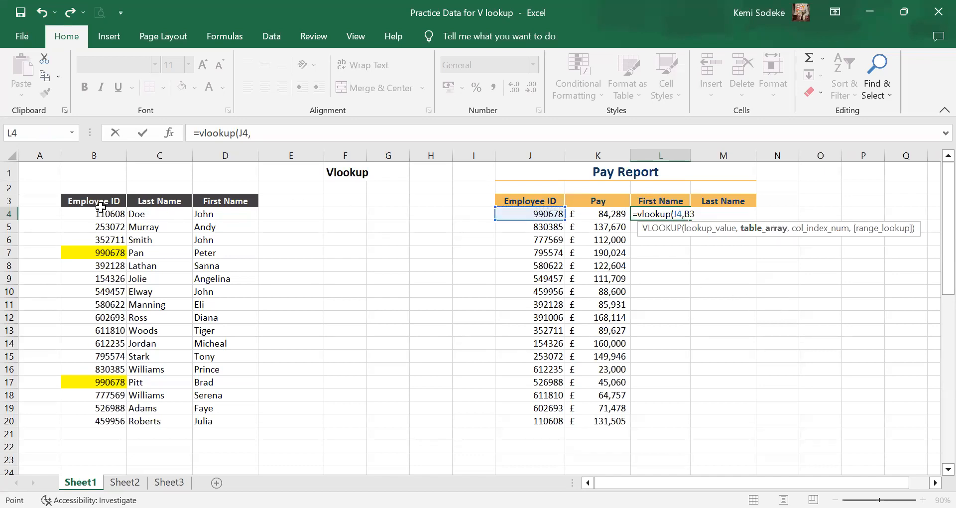
{"action": "left_click_drag", "start_coordinate": [116, 212], "coordinate": [234, 418]}
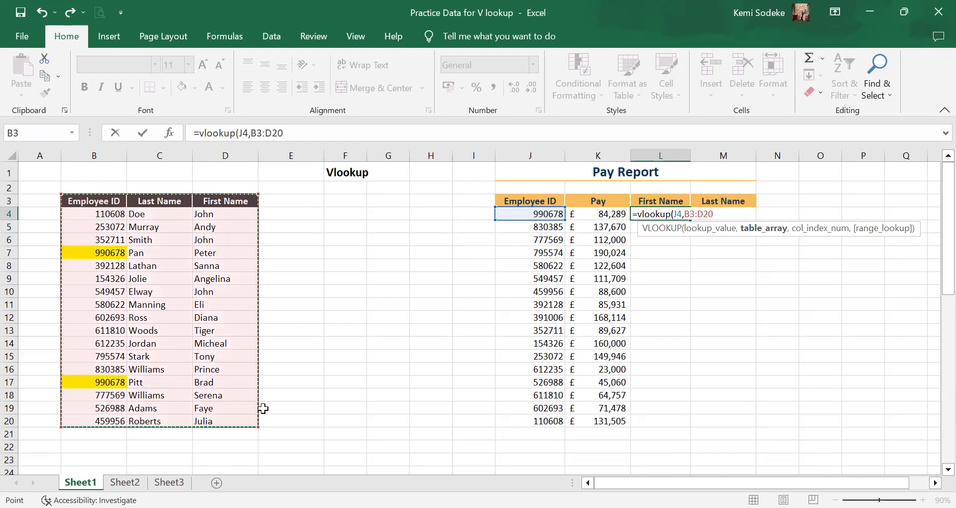
{"action": "type", "text": ","}
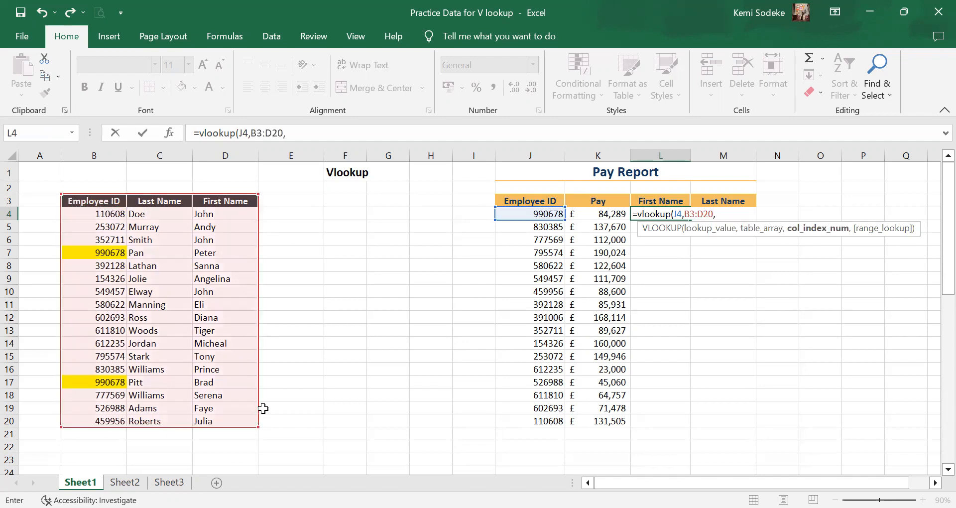
{"action": "type", "text": "3,false"}
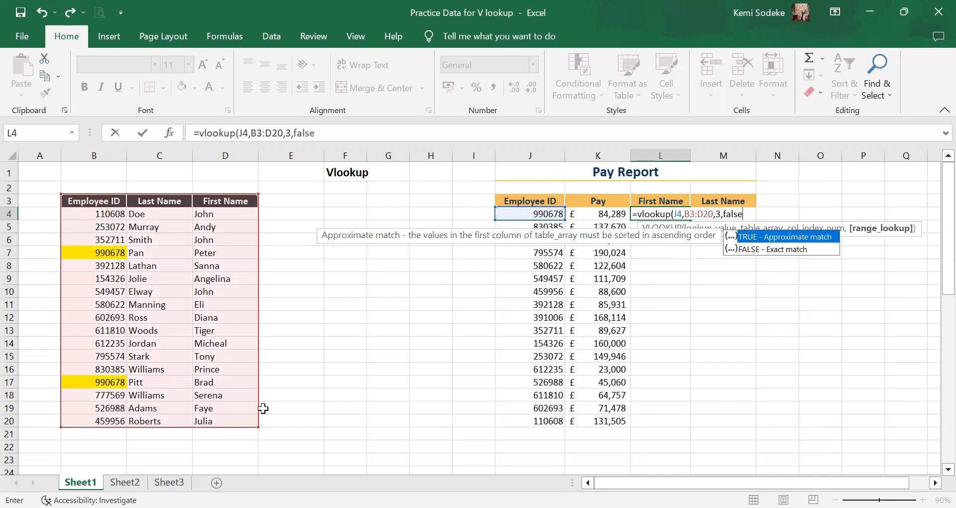
{"action": "type", "text": ")"}
{"action": "key", "text": "Return"}
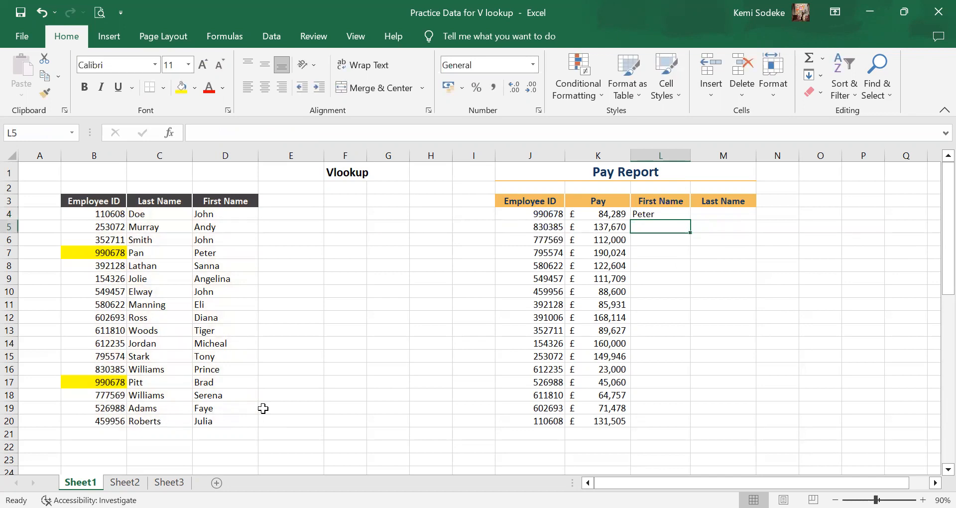
Compare the lookup result in L4 with the two duplicate-ID records in rows 7 and 17 of the source table.
{"action": "left_click", "coordinate": [652, 213]}
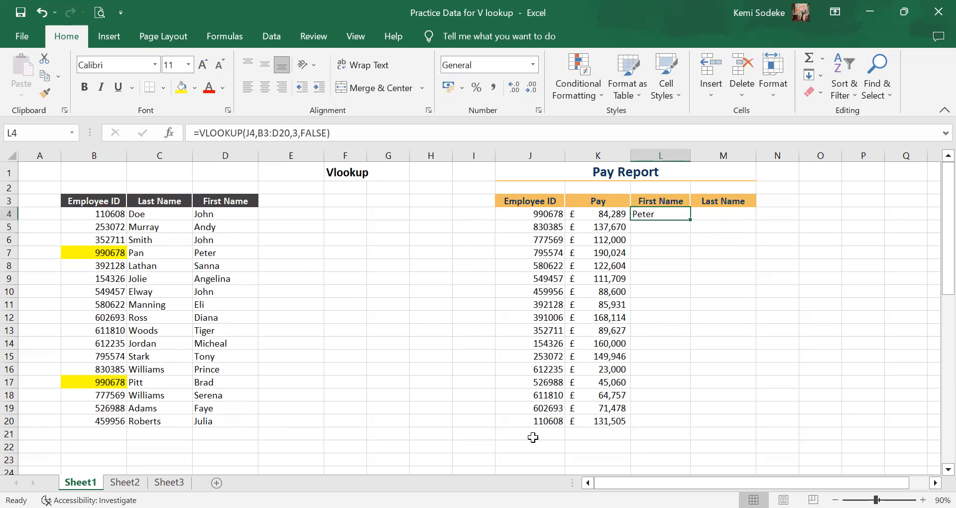
{"action": "left_click", "coordinate": [204, 253]}
{"action": "left_click", "coordinate": [109, 253]}
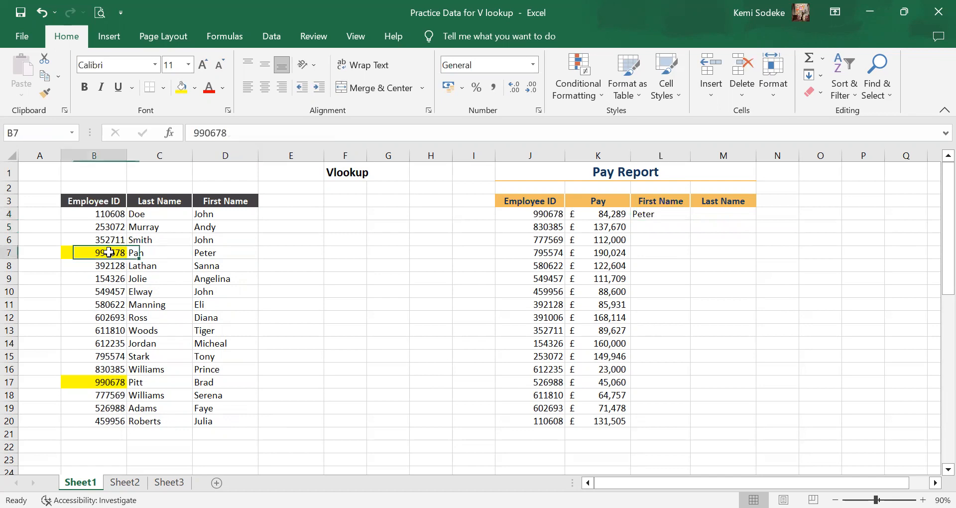
{"action": "left_click", "coordinate": [206, 382]}
{"action": "left_click", "coordinate": [103, 382]}
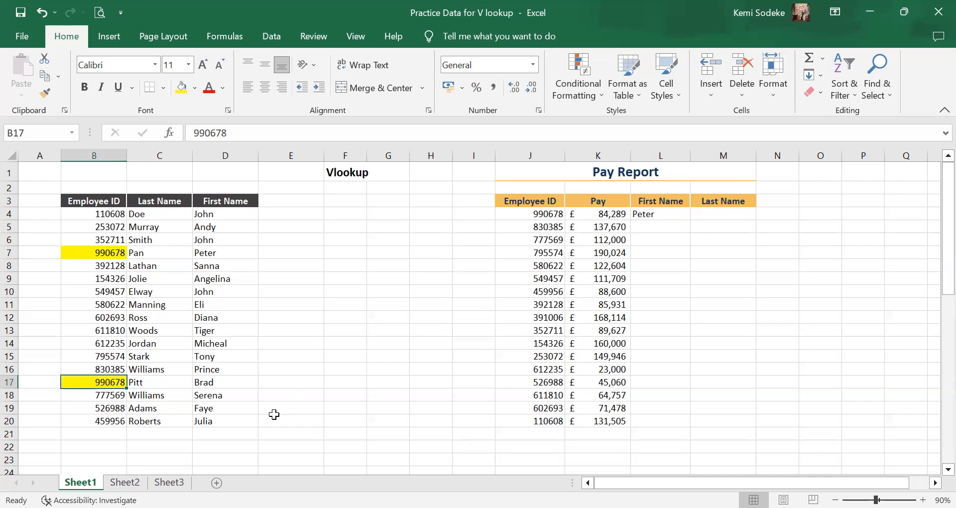
{"action": "left_click", "coordinate": [662, 218]}
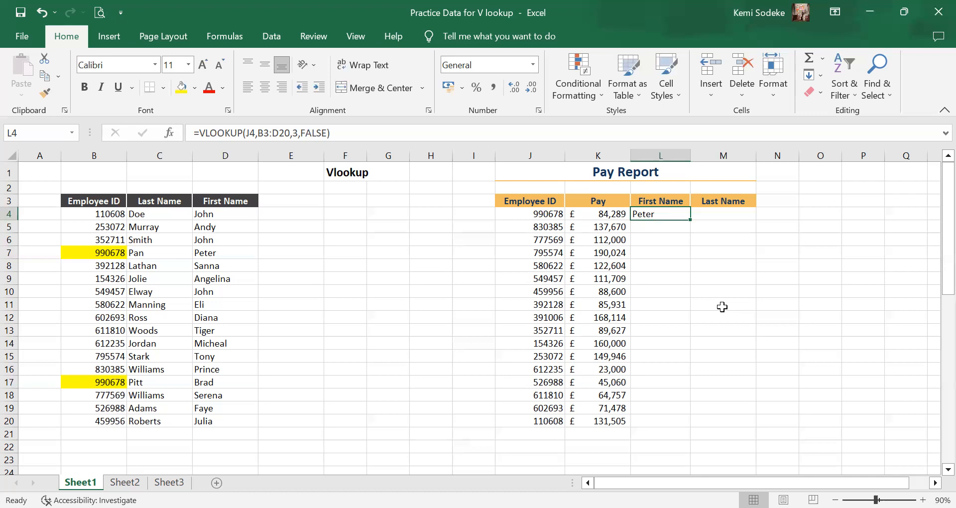
Remove the yellow fill from the employee IDs in B6:B18.
{"action": "left_click_drag", "start_coordinate": [120, 239], "coordinate": [107, 395]}
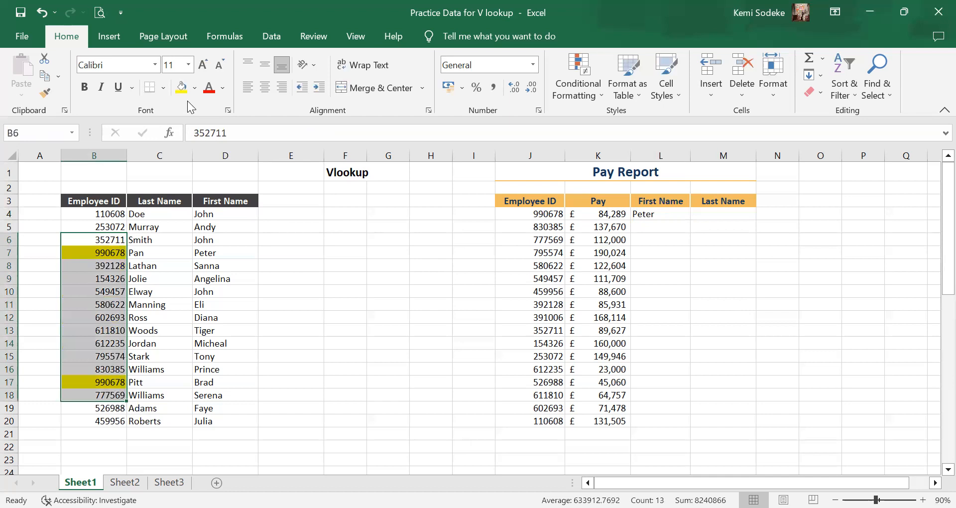
{"action": "left_click", "coordinate": [253, 244]}
{"action": "left_click", "coordinate": [345, 304]}
{"action": "left_click", "coordinate": [717, 319]}
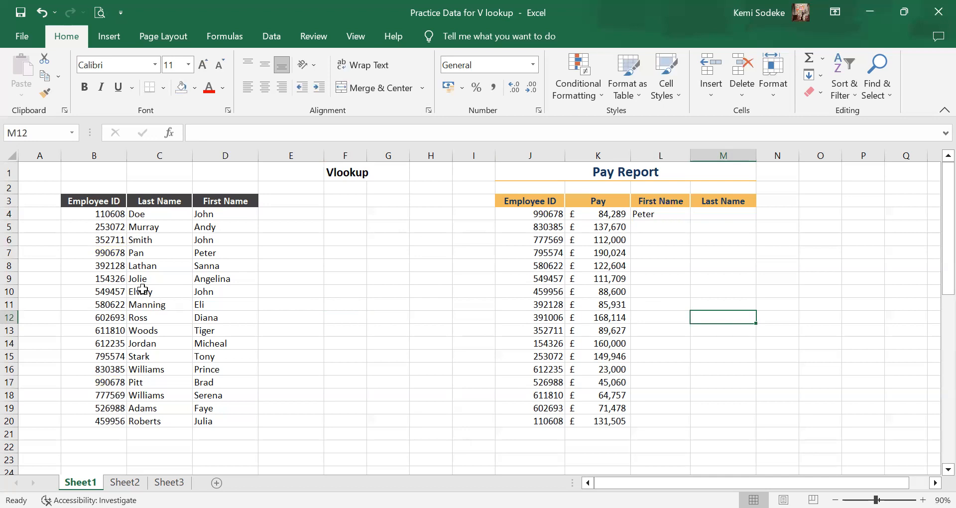
Highlight duplicate employee IDs in B4:B20 with a Duplicate Values conditional formatting rule using Light Red Fill with Dark Red Text.
{"action": "left_click_drag", "start_coordinate": [107, 422], "coordinate": [77, 214]}
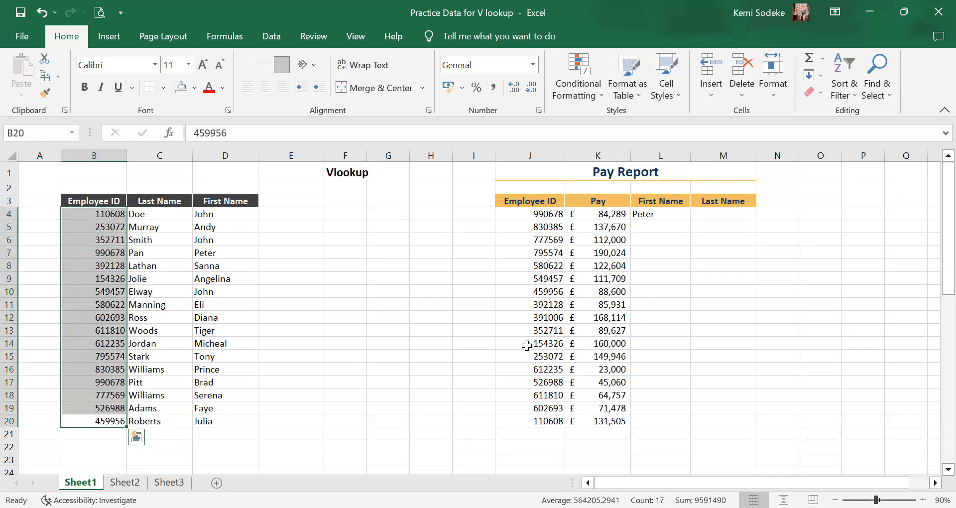
{"action": "left_click", "coordinate": [582, 69]}
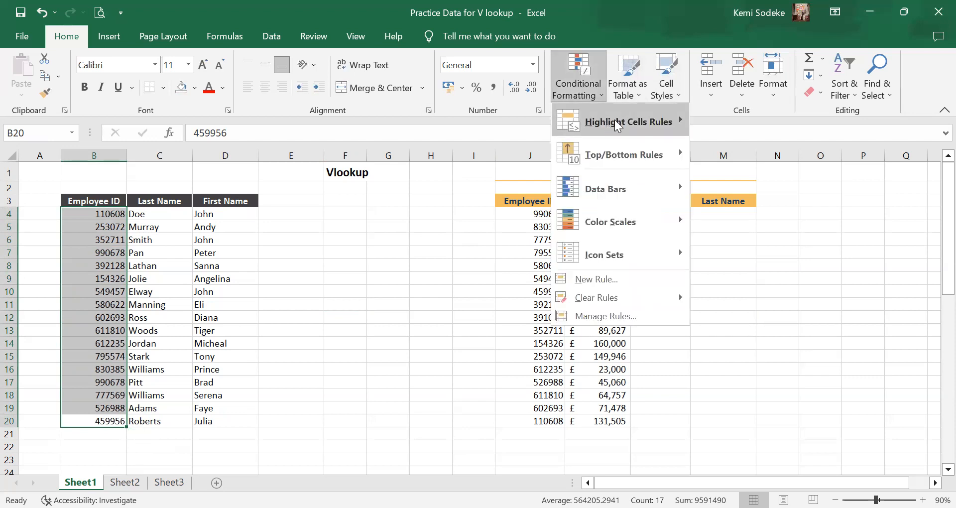
{"action": "mouse_move", "coordinate": [675, 122]}
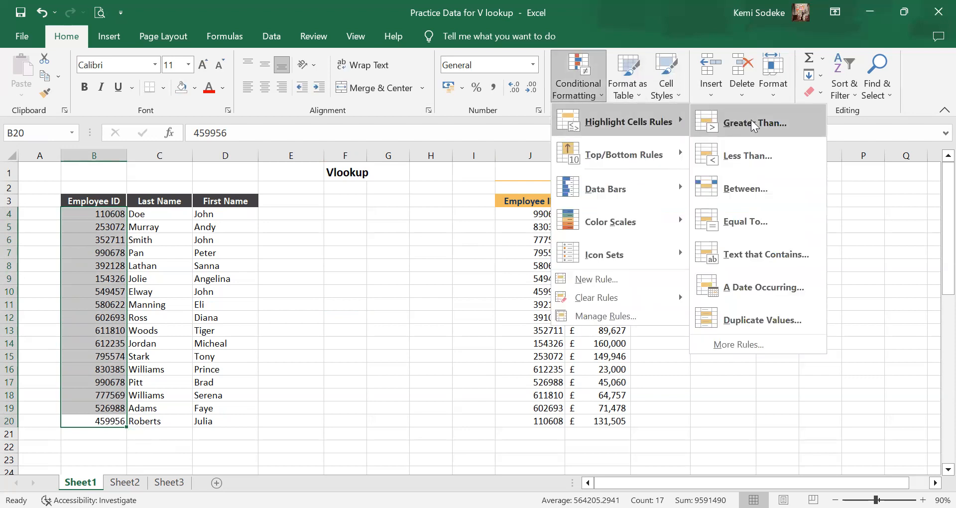
{"action": "left_click", "coordinate": [802, 320]}
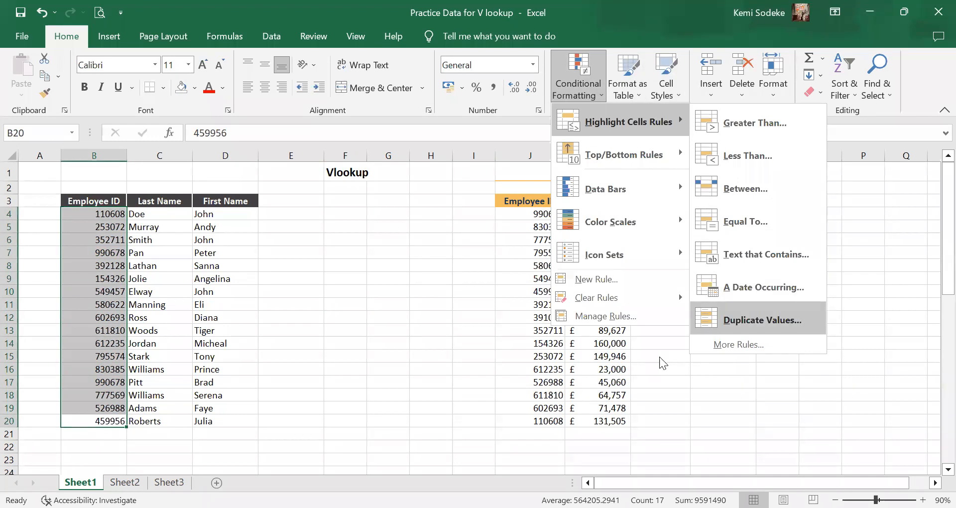
{"action": "left_click_drag", "start_coordinate": [653, 357], "coordinate": [775, 264]}
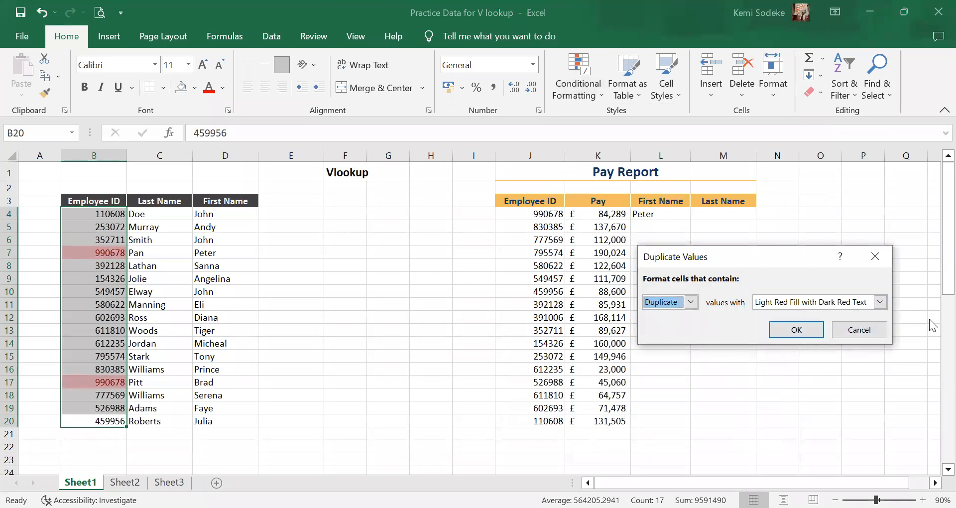
{"action": "left_click", "coordinate": [803, 331]}
{"action": "left_click", "coordinate": [294, 329]}
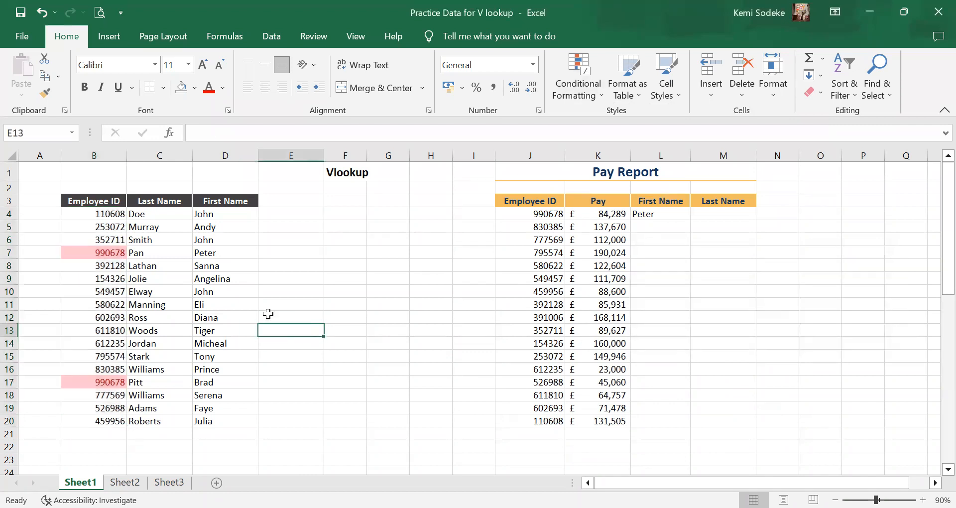
Check the highlighted IDs in B7 and B17, and undo the Duplicate Values formatting.
{"action": "left_click", "coordinate": [91, 251]}
{"action": "left_click", "coordinate": [92, 384], "text": "ctrl"}
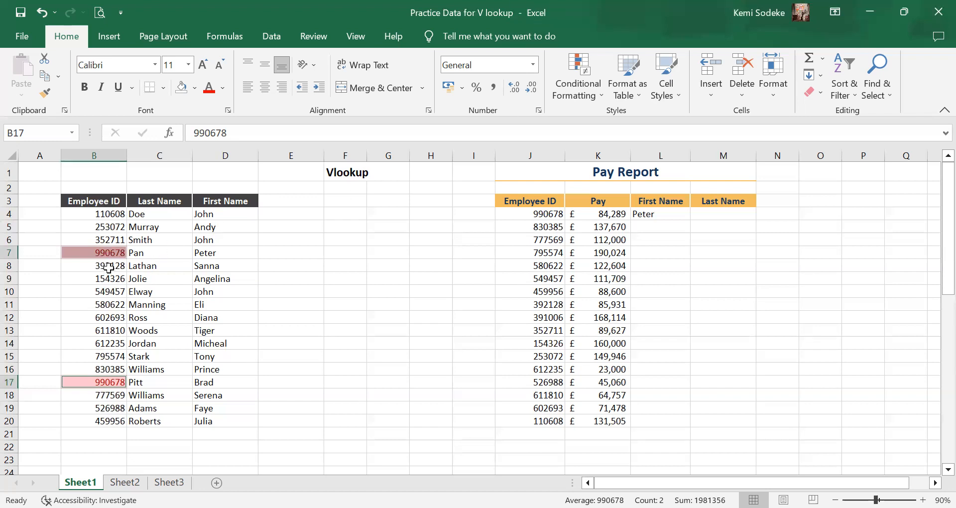
{"action": "left_click", "coordinate": [114, 252]}
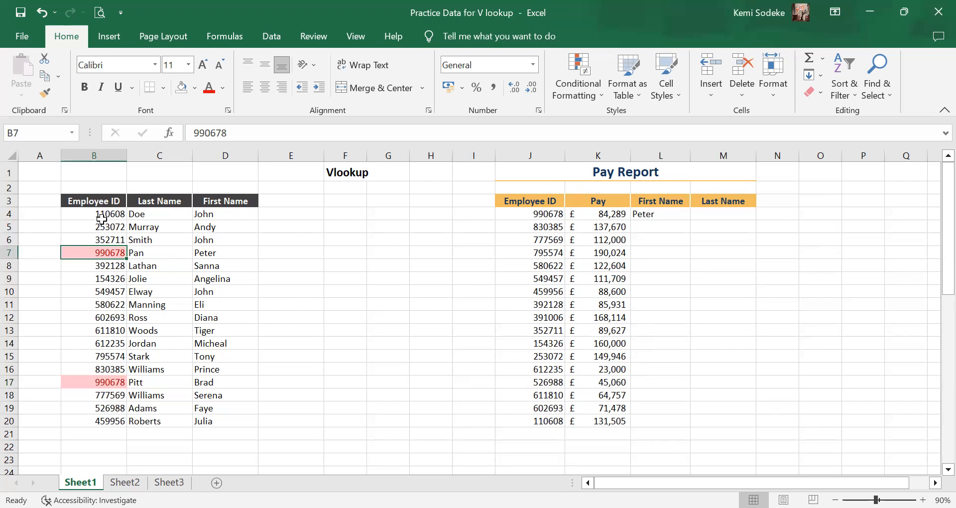
{"action": "left_click", "coordinate": [42, 12]}
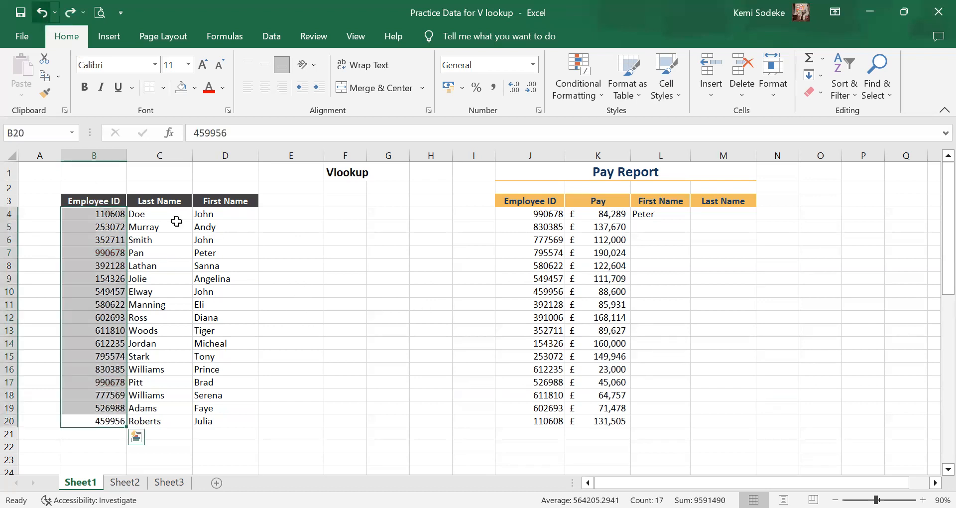
{"action": "left_click", "coordinate": [345, 329]}
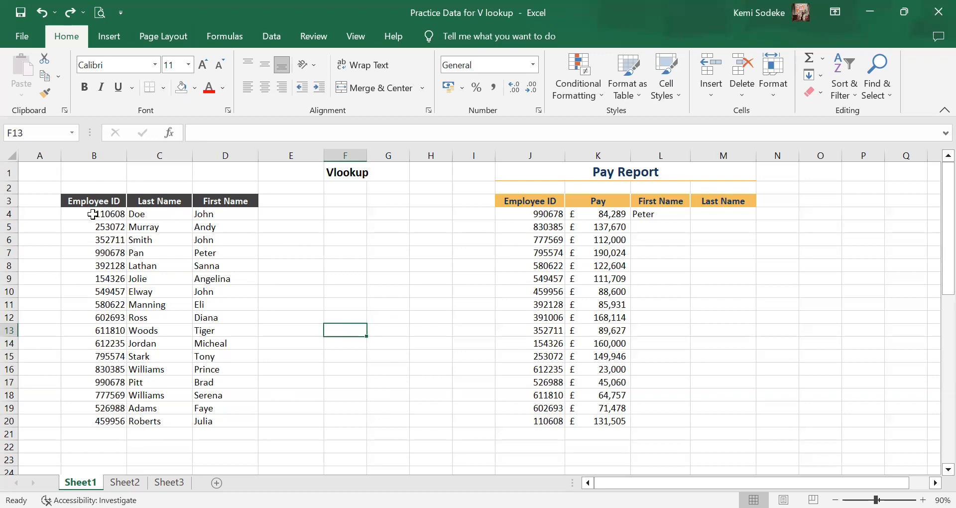
Reapply the Duplicate Values conditional formatting to employee IDs B4:B20 with Light Red Fill with Dark Red Text.
{"action": "left_click_drag", "start_coordinate": [96, 213], "coordinate": [102, 421]}
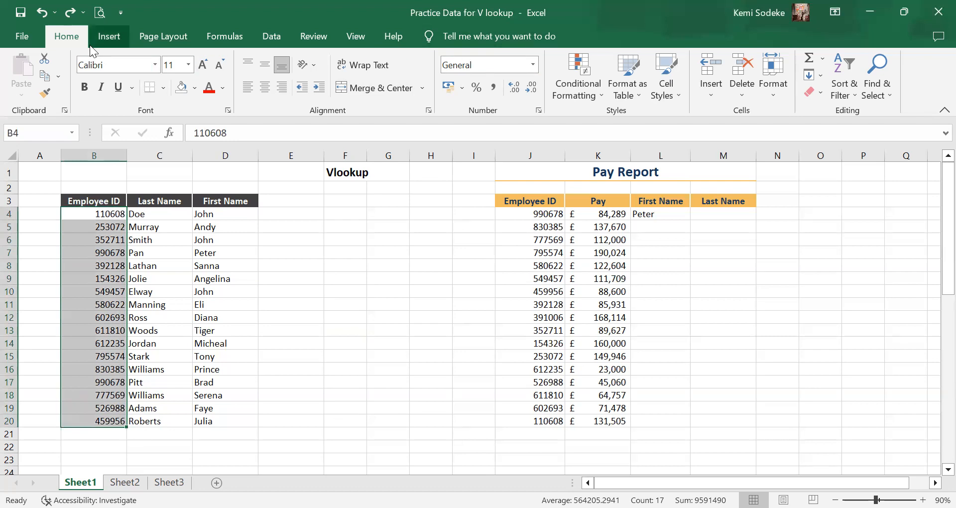
{"action": "left_click", "coordinate": [575, 71]}
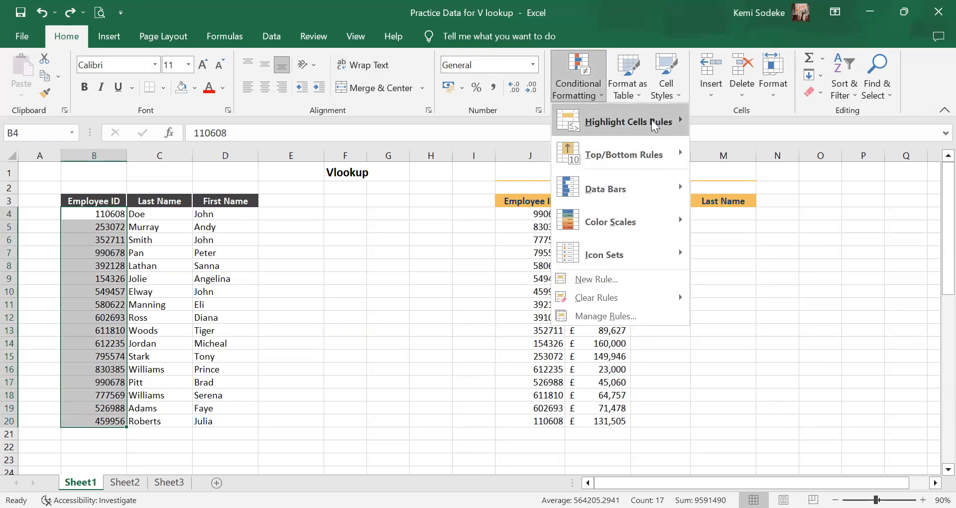
{"action": "mouse_move", "coordinate": [656, 125]}
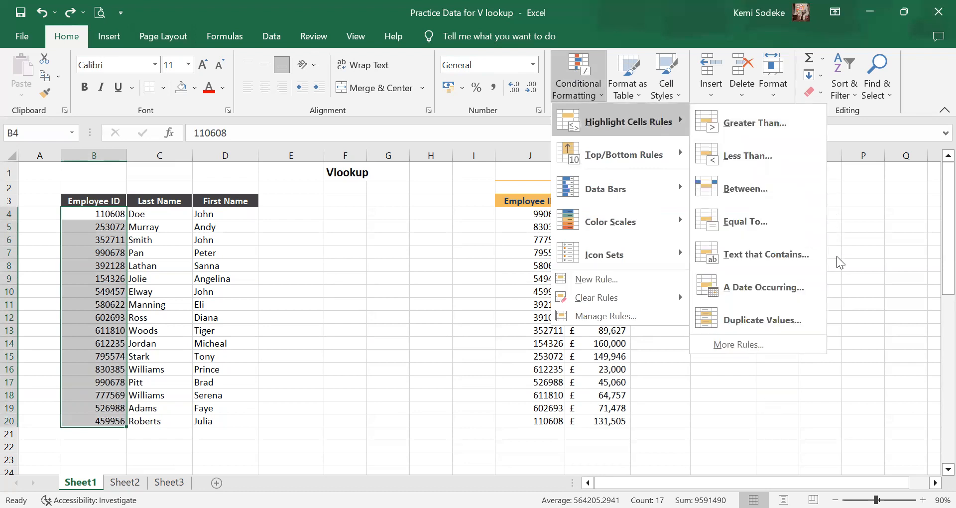
{"action": "left_click", "coordinate": [800, 319]}
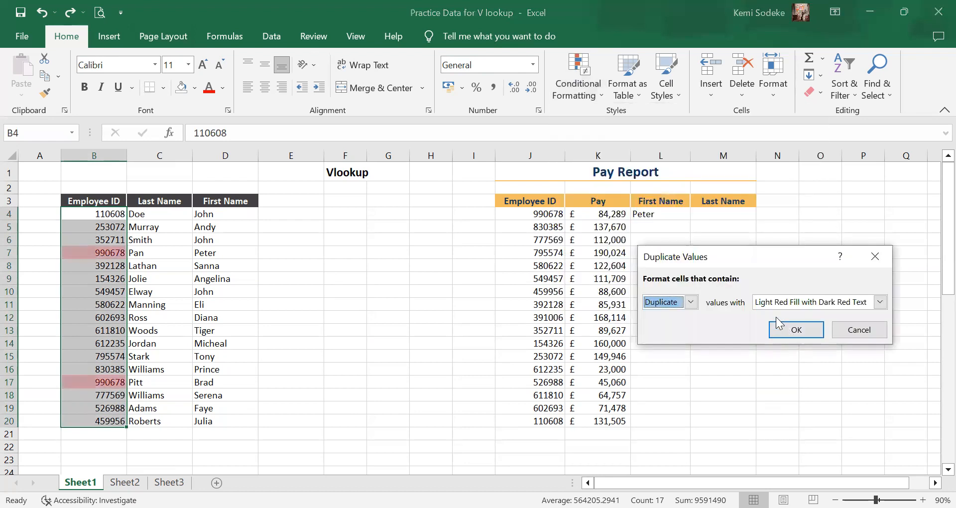
{"action": "left_click", "coordinate": [803, 332]}
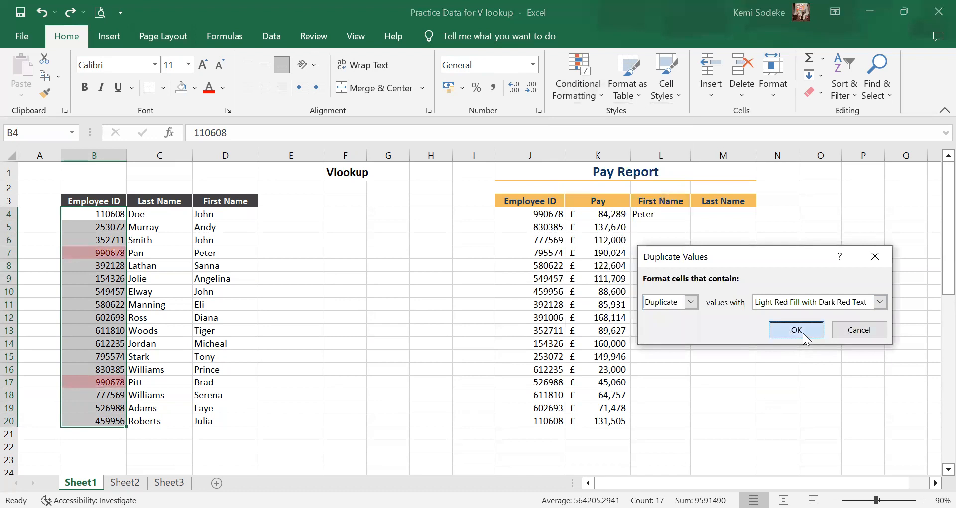
{"action": "left_click", "coordinate": [115, 304]}
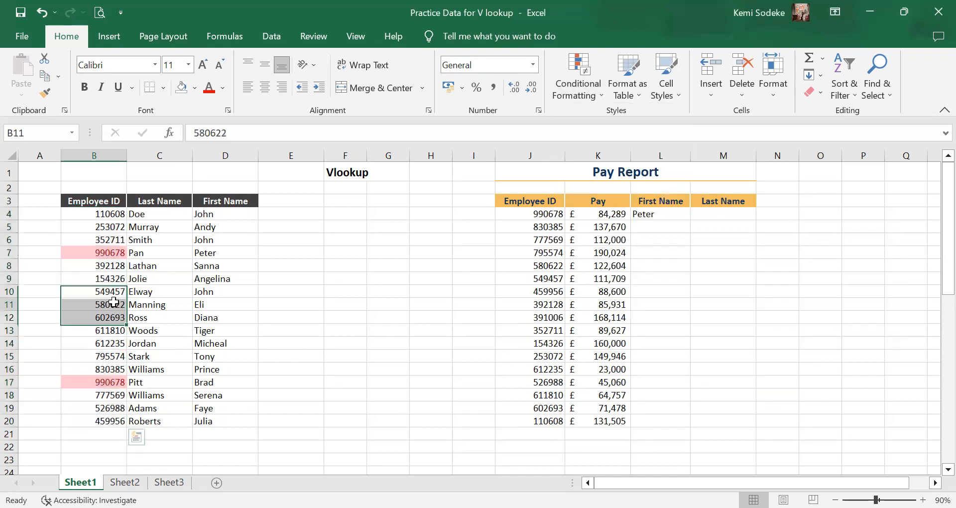
Add filters to the employee table B3:D20 and filter Employee ID by the light red cell colour to isolate the duplicates.
{"action": "left_click_drag", "start_coordinate": [102, 200], "coordinate": [243, 203]}
{"action": "left_click_drag", "start_coordinate": [91, 204], "coordinate": [234, 413]}
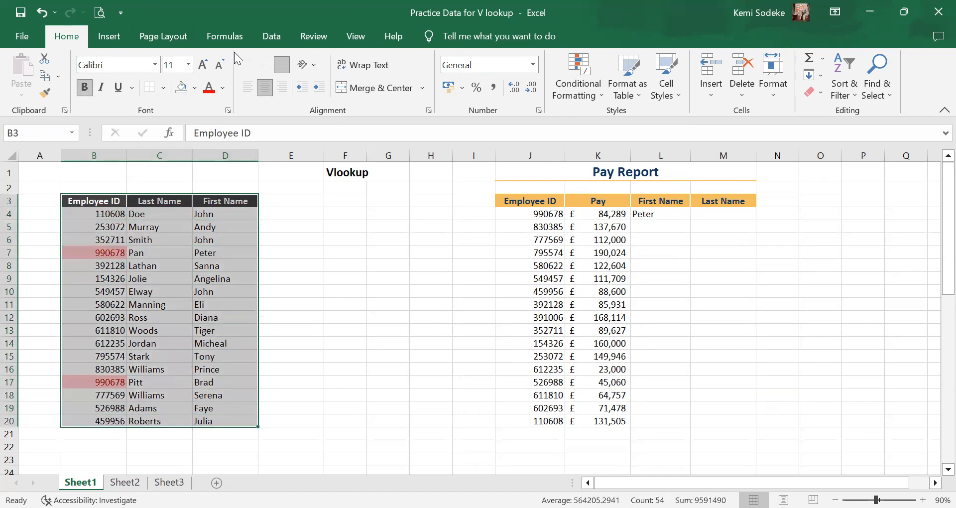
{"action": "left_click", "coordinate": [272, 35]}
{"action": "left_click", "coordinate": [375, 75]}
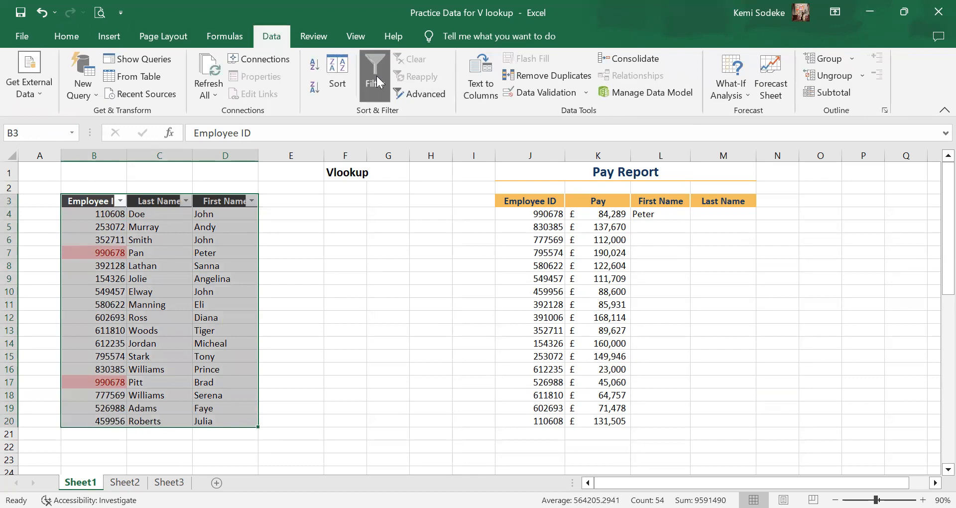
{"action": "left_click", "coordinate": [118, 200]}
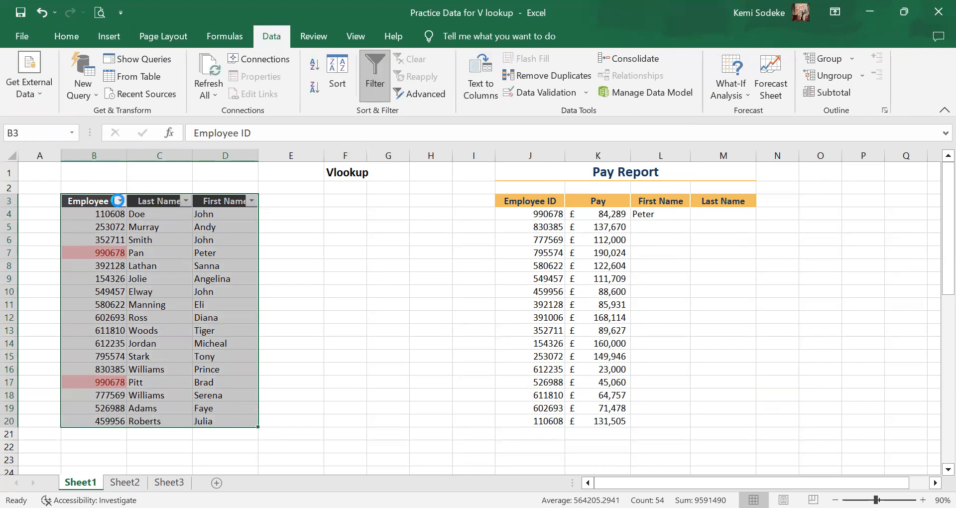
{"action": "mouse_move", "coordinate": [298, 284]}
{"action": "left_click", "coordinate": [387, 303]}
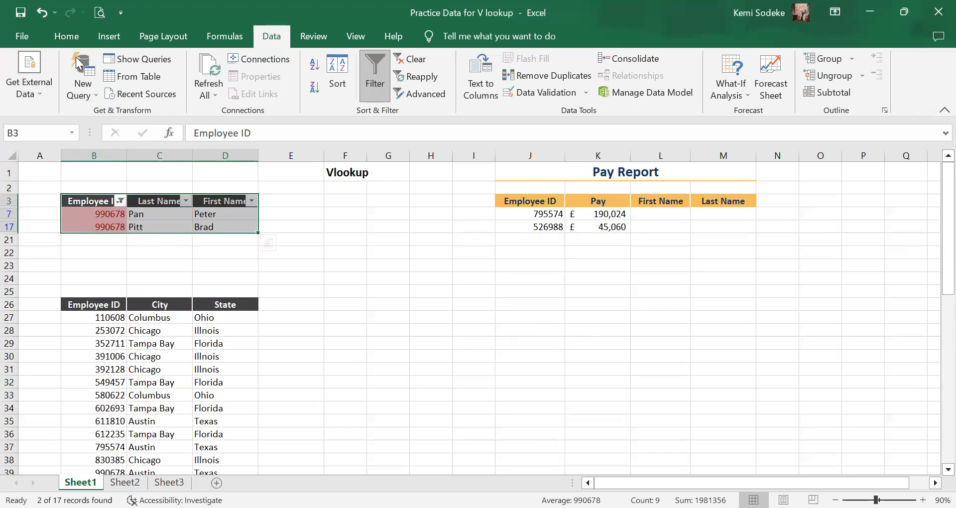
Undo the last seven actions, from the colour filter back through the Paste Special.
{"action": "left_click", "coordinate": [55, 12]}
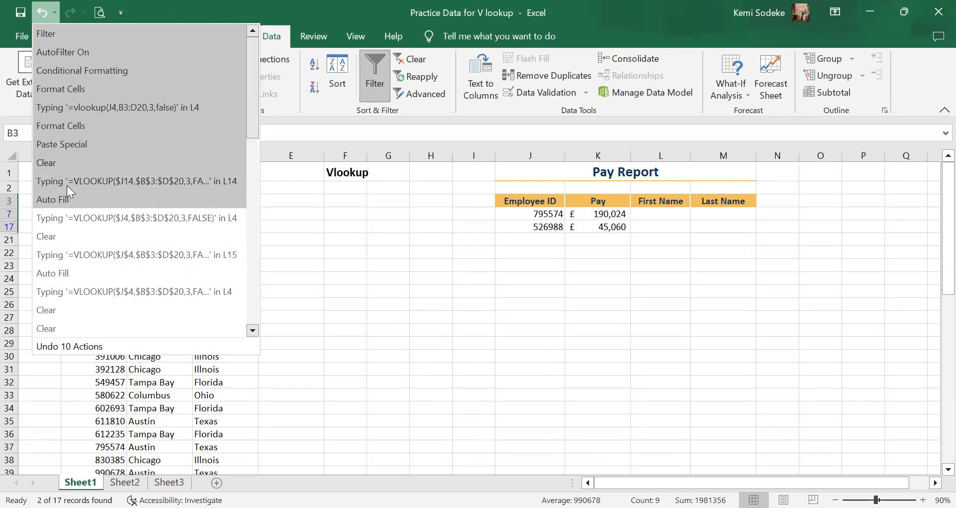
{"action": "left_click", "coordinate": [74, 147]}
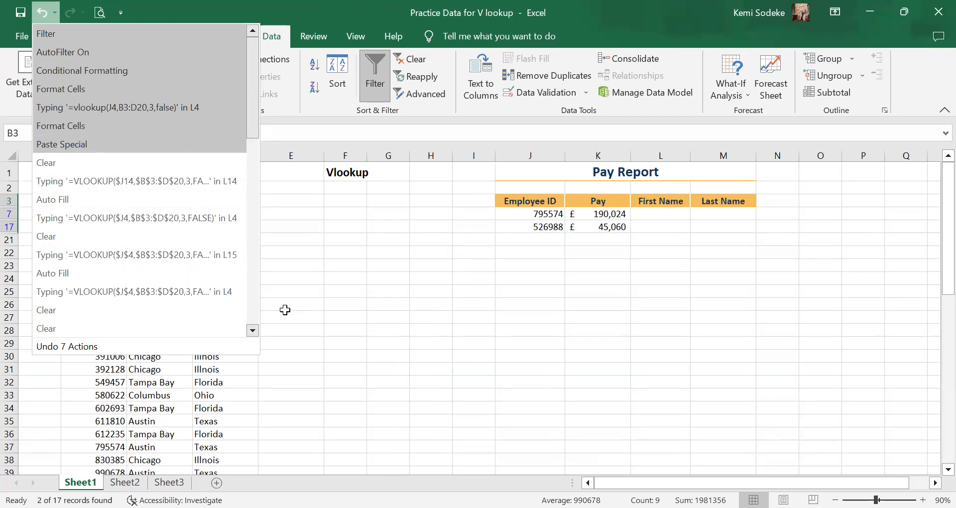
{"action": "left_click", "coordinate": [285, 310]}
{"action": "key", "text": "Escape"}
{"action": "left_click", "coordinate": [703, 302]}
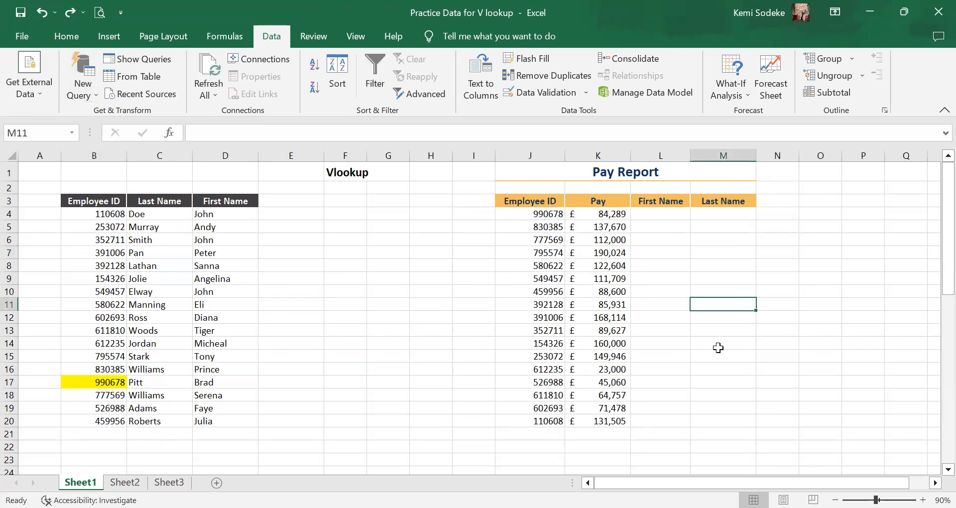
Start a VLOOKUP formula in First Name cell L4 with $J4 as the lookup value, locking only its column.
{"action": "left_click", "coordinate": [672, 219]}
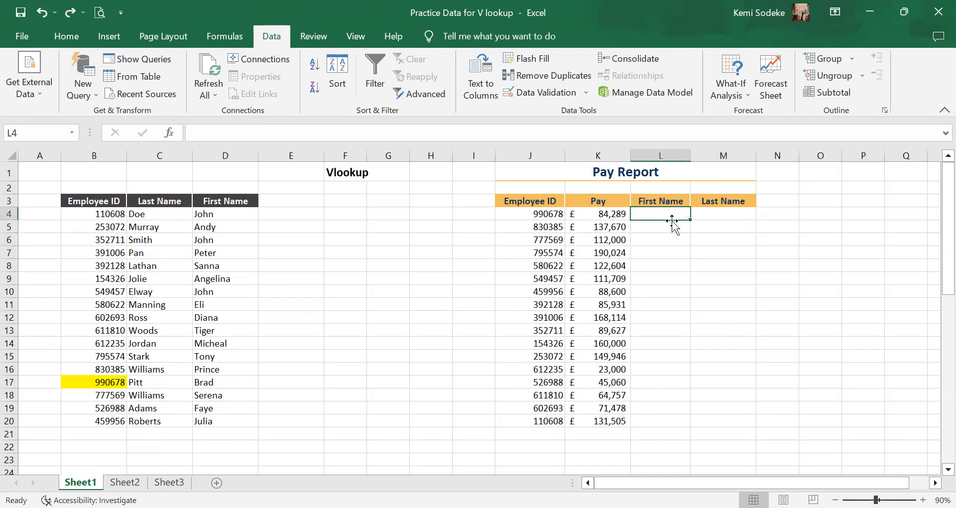
{"action": "scroll", "coordinate": [671, 385], "scroll_direction": "down", "scroll_amount": 3}
{"action": "scroll", "coordinate": [654, 387], "scroll_direction": "up", "scroll_amount": 3}
{"action": "type", "text": "="}
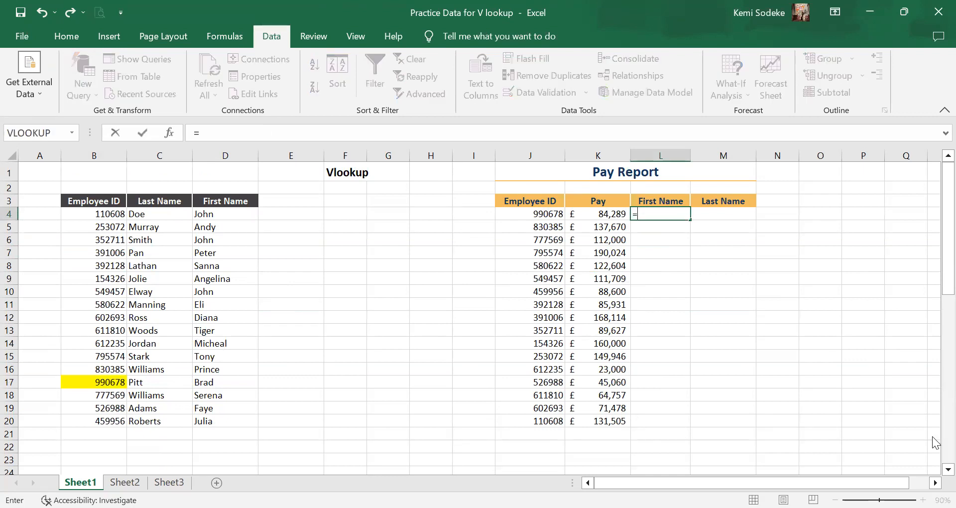
{"action": "type", "text": "vlookup"}
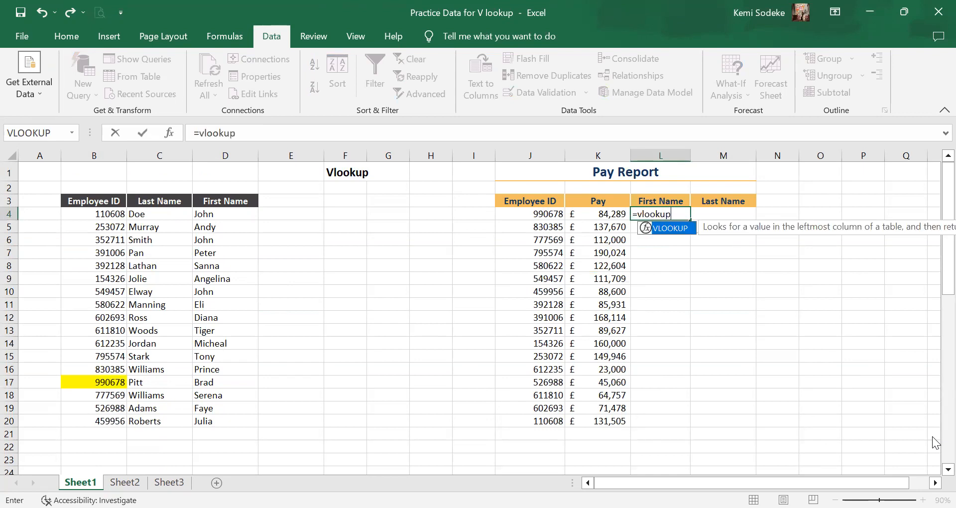
{"action": "type", "text": "("}
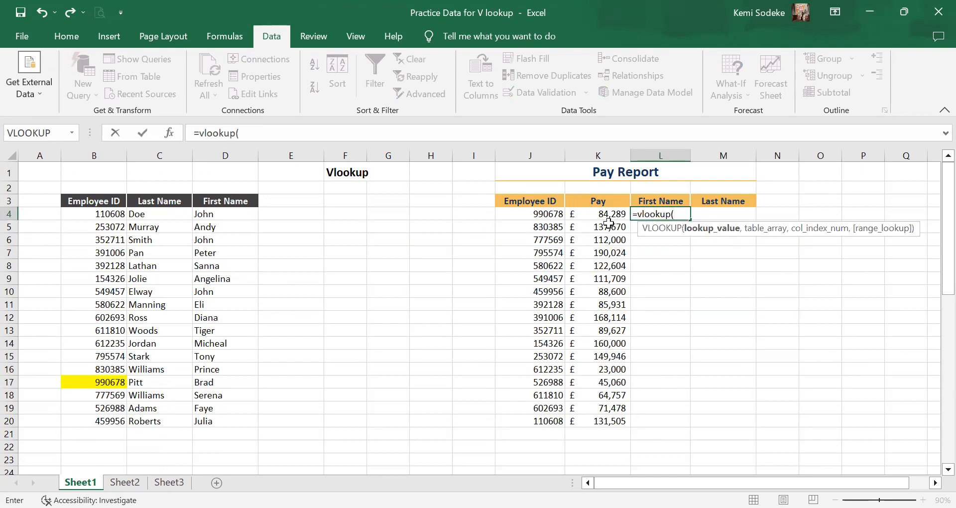
{"action": "left_click", "coordinate": [555, 215]}
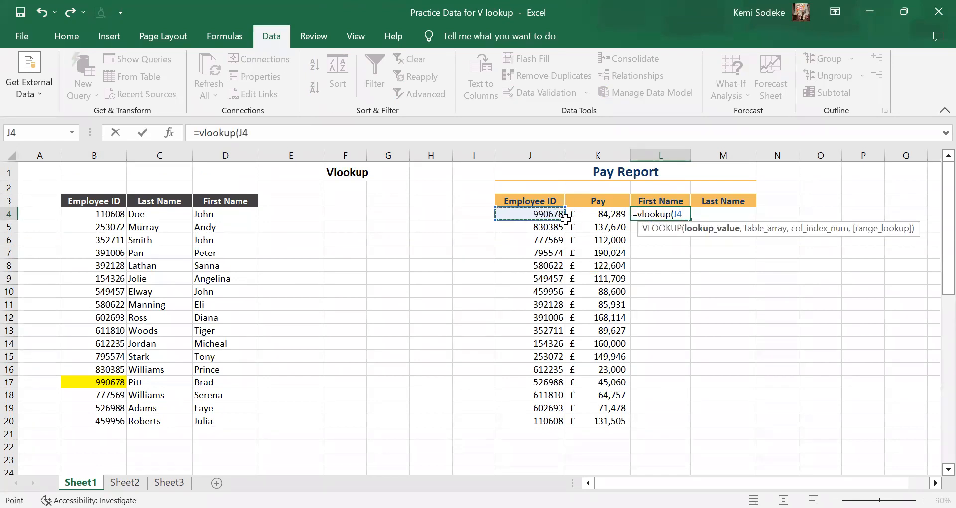
{"action": "key", "text": "F4"}
{"action": "key", "text": "F4"}
{"action": "key", "text": "F4"}
{"action": "type", "text": ","}
Complete the L4 formula with the locked table array $B$3:$D$20, column index 3 and FALSE for an exact match.
{"action": "left_click", "coordinate": [106, 205]}
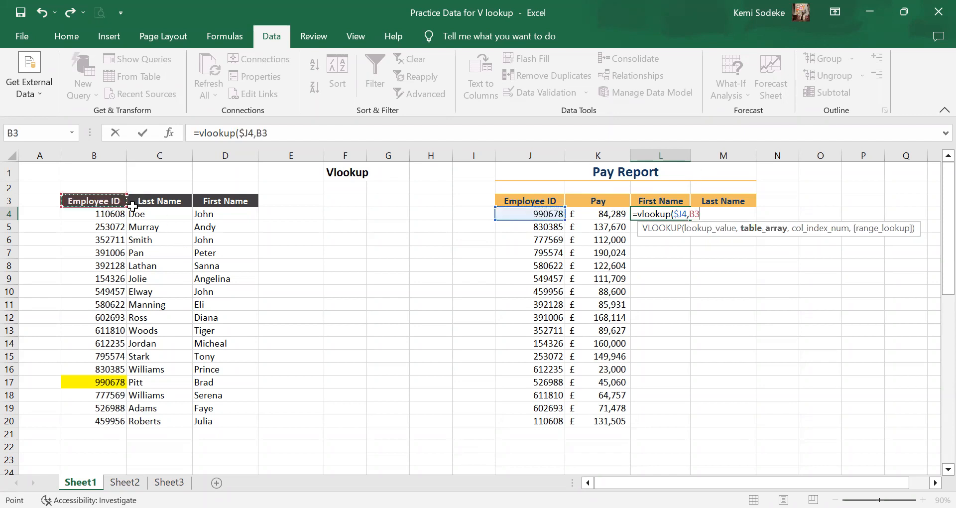
{"action": "left_click", "coordinate": [218, 420], "text": "shift"}
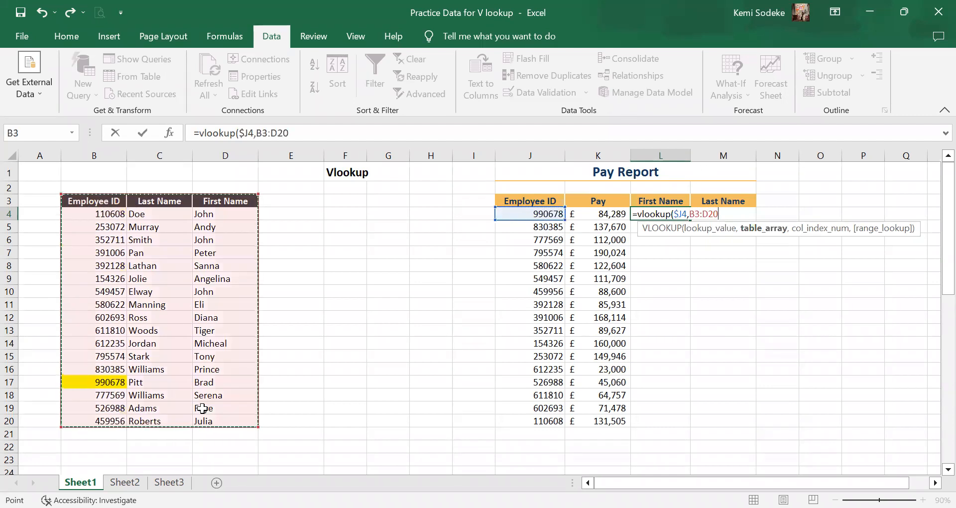
{"action": "key", "text": "F4"}
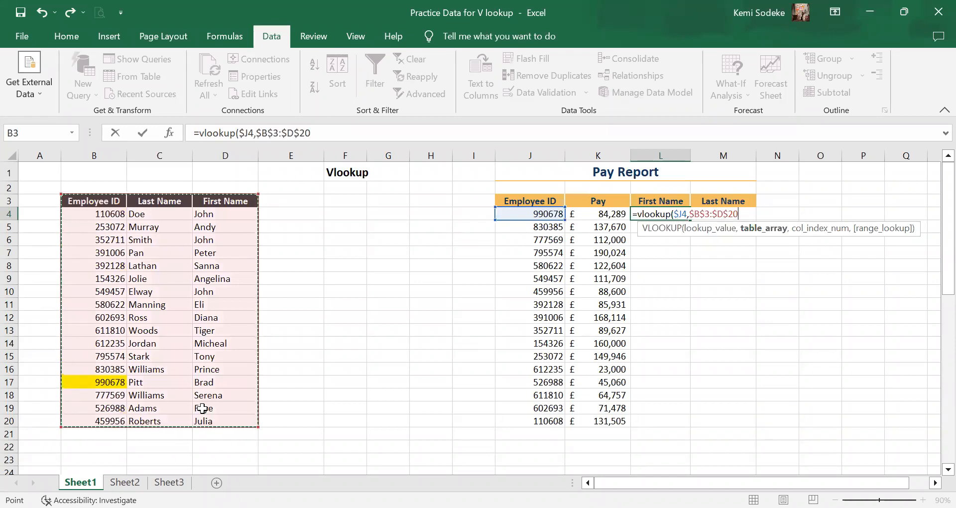
{"action": "type", "text": ","}
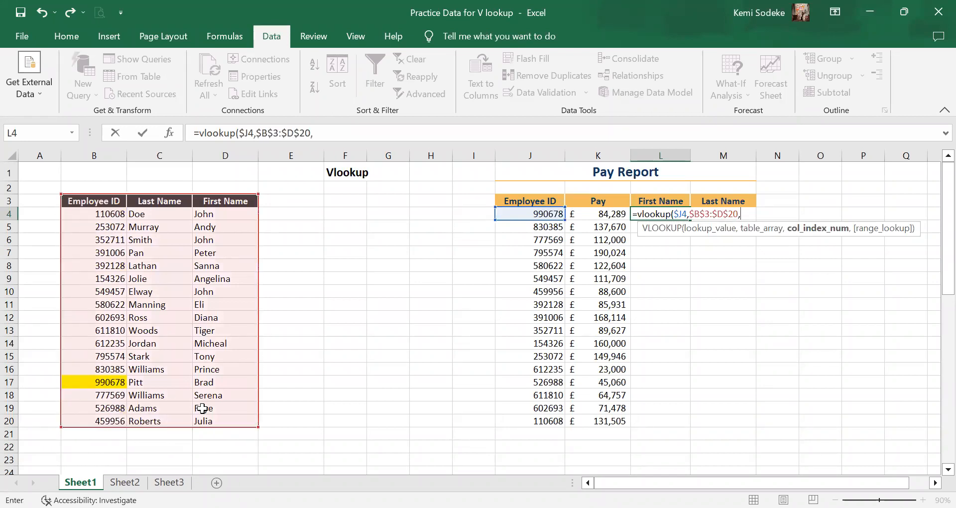
{"action": "type", "text": "3,fals"}
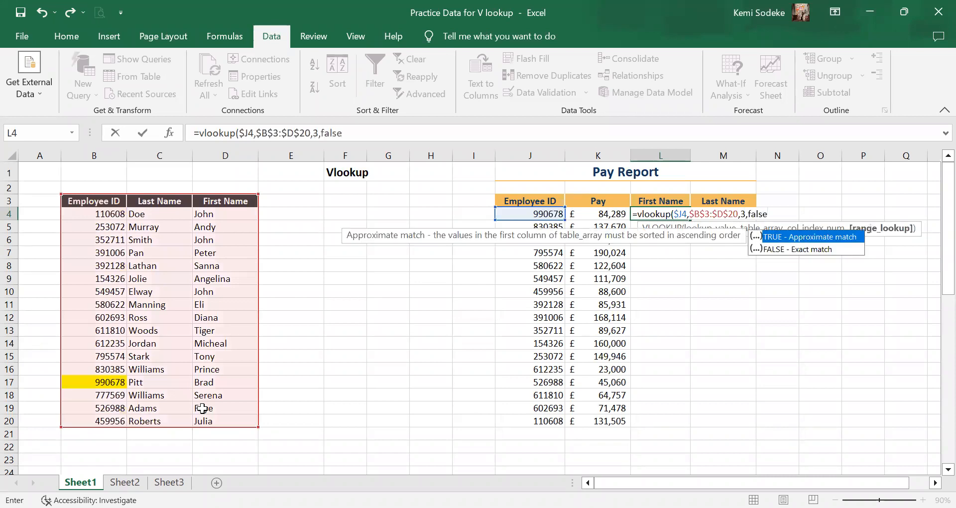
{"action": "type", "text": "e"}
{"action": "key", "text": "Return"}
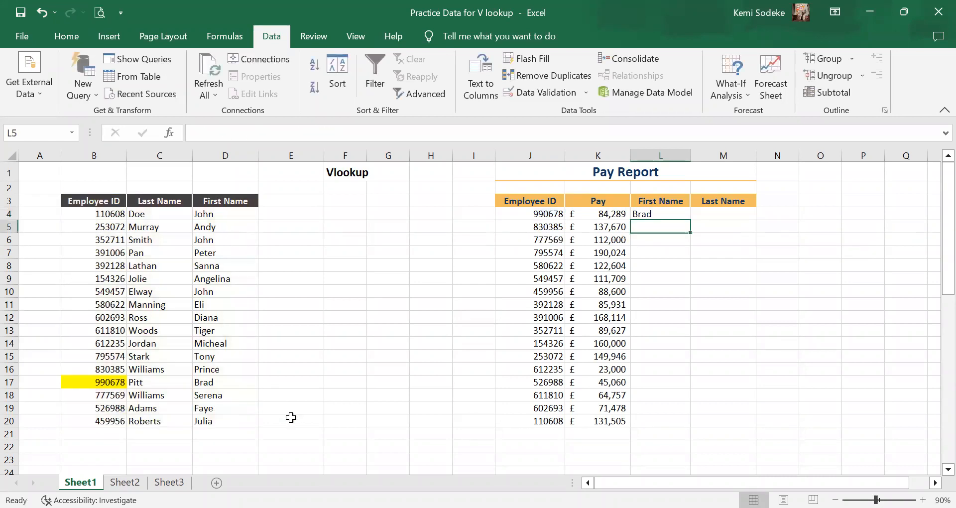
Copy the L4 formula across to Last Name cell M4 and change its column index to 2.
{"action": "left_click", "coordinate": [680, 213]}
{"action": "left_click_drag", "start_coordinate": [693, 220], "coordinate": [752, 220]}
{"action": "left_click", "coordinate": [727, 214]}
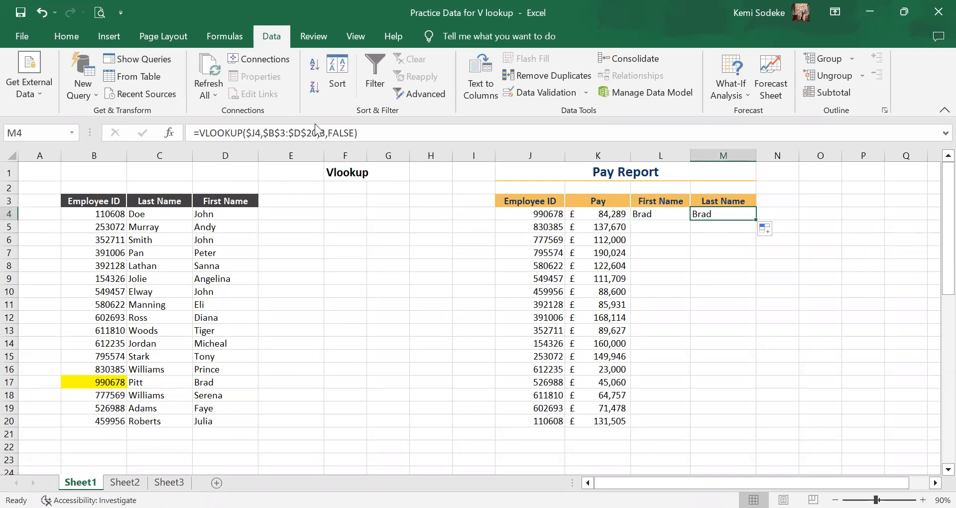
{"action": "left_click", "coordinate": [326, 127]}
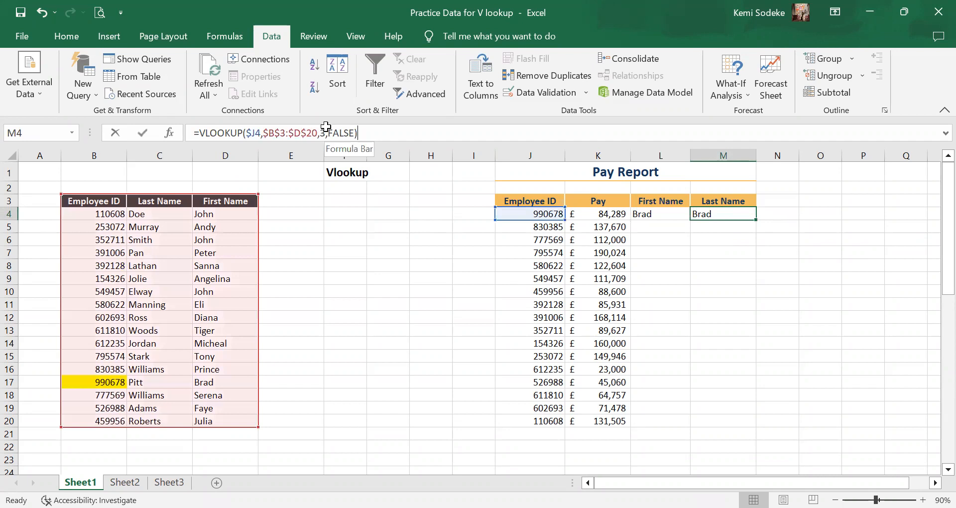
{"action": "left_click", "coordinate": [325, 128]}
{"action": "key", "text": "BackSpace"}
{"action": "type", "text": "2"}
{"action": "key", "text": "Return"}
Fill the First Name and Last Name formulas in L4:M4 down to row 20.
{"action": "left_click_drag", "start_coordinate": [668, 213], "coordinate": [733, 427]}
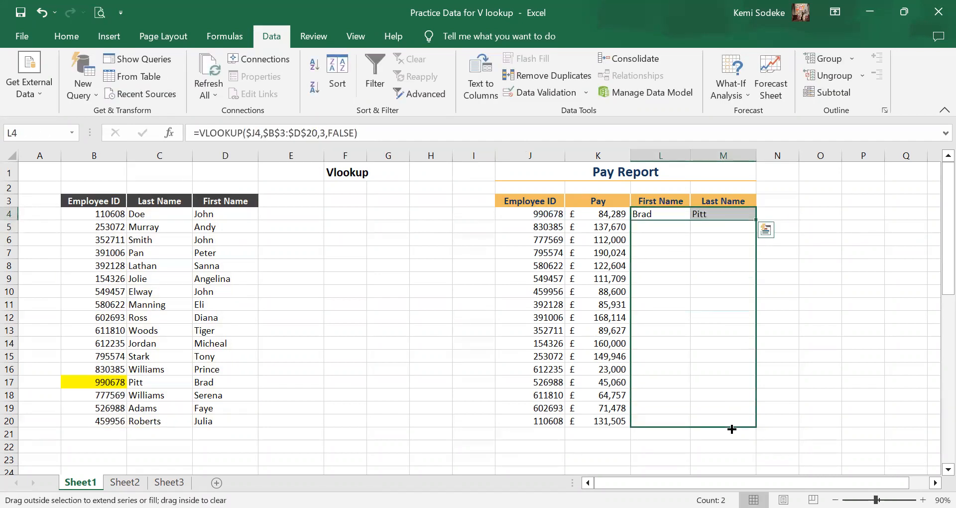
{"action": "scroll", "coordinate": [801, 285], "scroll_direction": "down", "scroll_amount": 2}
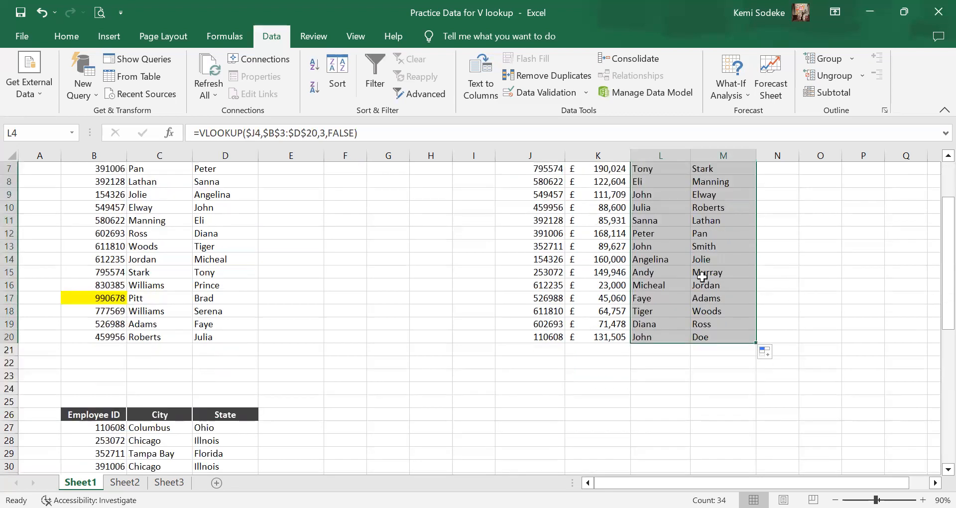
{"action": "scroll", "coordinate": [777, 250], "scroll_direction": "up", "scroll_amount": 2}
Copy the City and State headers from C26:D26 into N3:O3 of the Pay Report, without their source formatting.
{"action": "scroll", "coordinate": [357, 354], "scroll_direction": "down", "scroll_amount": 4}
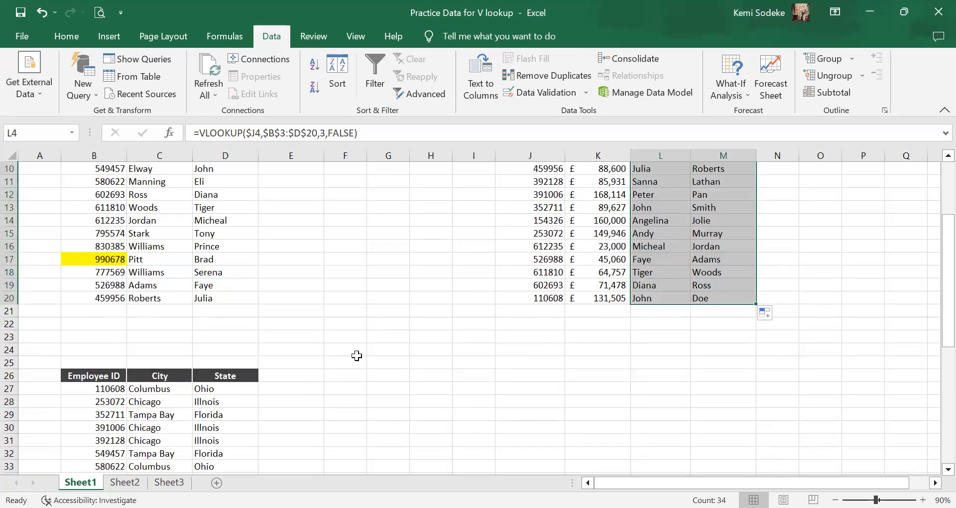
{"action": "left_click_drag", "start_coordinate": [165, 337], "coordinate": [206, 334]}
{"action": "key", "text": "ctrl+c"}
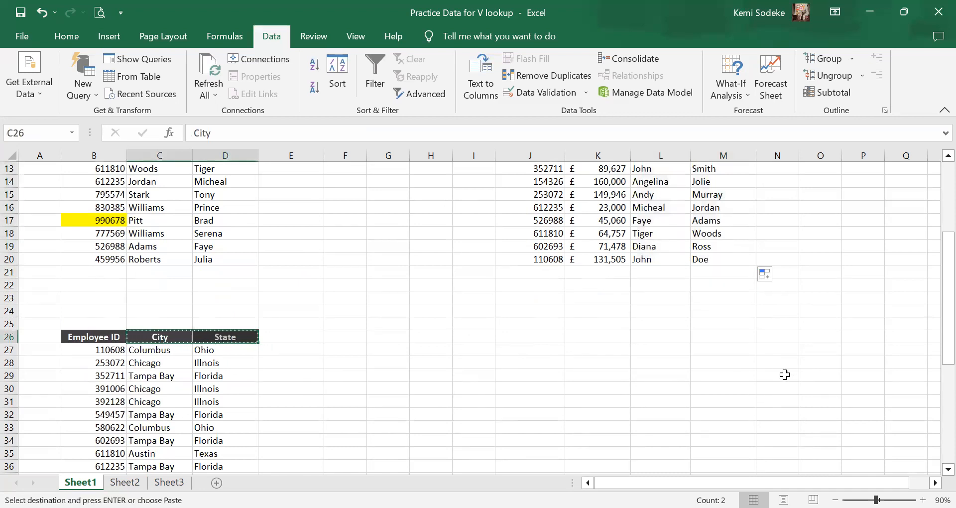
{"action": "scroll", "coordinate": [825, 212], "scroll_direction": "up", "scroll_amount": 4}
{"action": "left_click", "coordinate": [786, 200]}
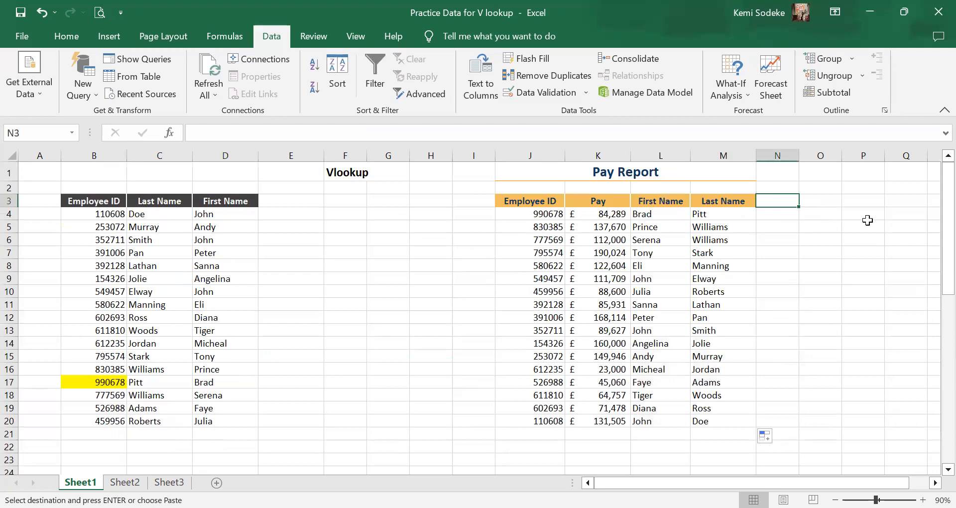
{"action": "key", "text": "ctrl+v"}
{"action": "scroll", "coordinate": [779, 316], "scroll_direction": "right", "scroll_amount": 2}
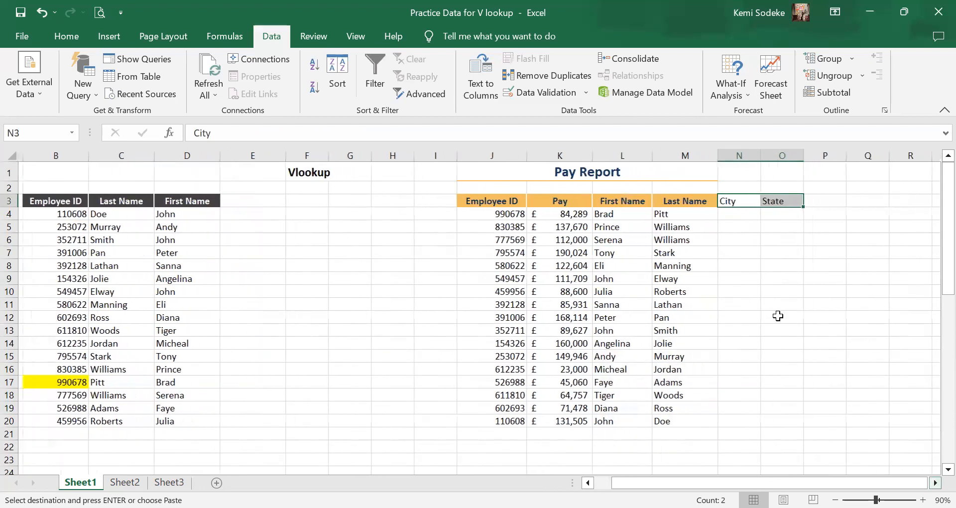
Apply the formatting of the Last Name header in M3 to the City and State headers in N3:O3.
{"action": "left_click", "coordinate": [622, 202]}
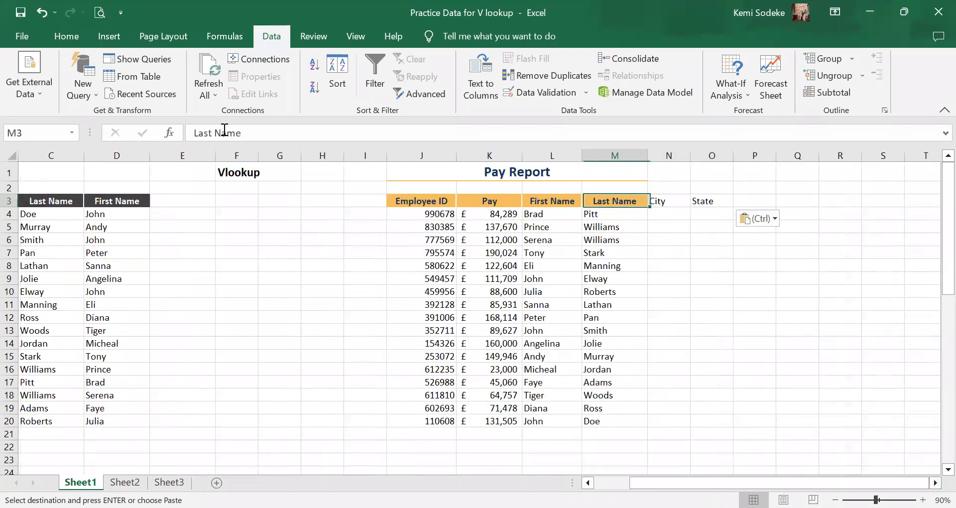
{"action": "left_click", "coordinate": [67, 36]}
{"action": "left_click", "coordinate": [45, 93]}
{"action": "left_click_drag", "start_coordinate": [662, 202], "coordinate": [708, 202]}
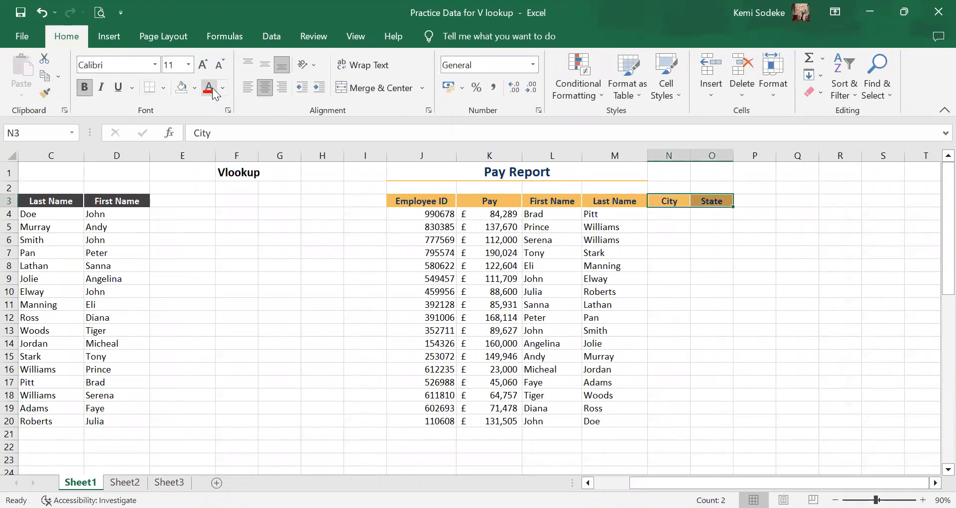
Change the fill of the City and State headers in N3:O3 to light purple.
{"action": "left_click", "coordinate": [195, 88]}
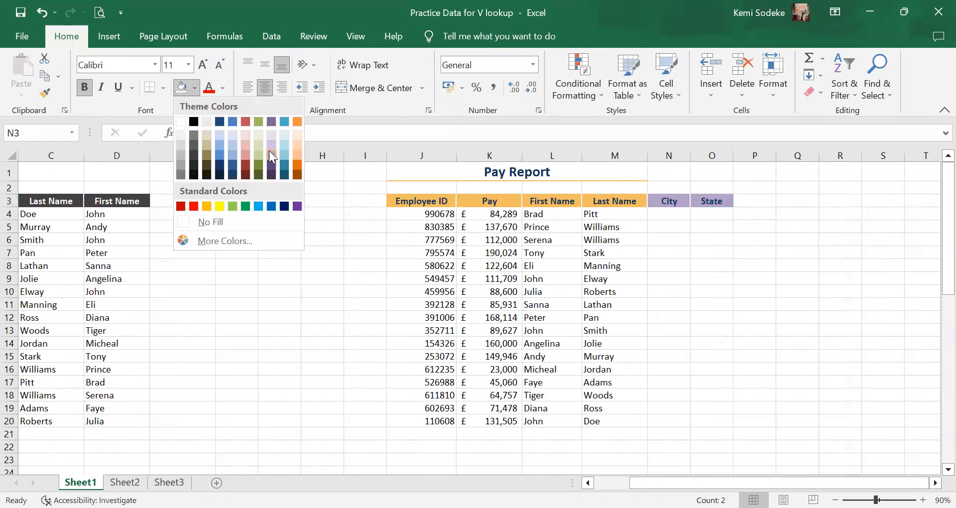
{"action": "left_click", "coordinate": [270, 147]}
{"action": "left_click", "coordinate": [886, 330]}
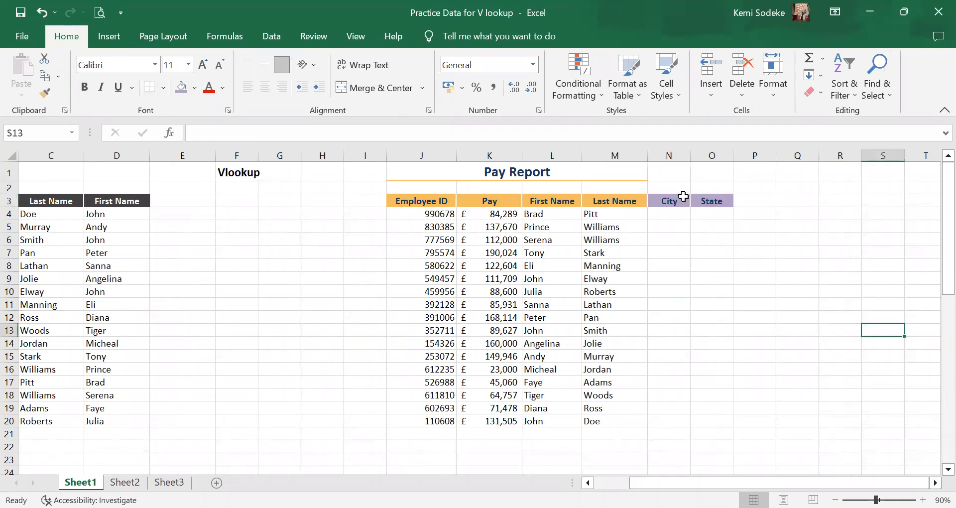
Examine the Employee ID, City and State table in B26:D43 as the source for the new Pay Report columns.
{"action": "left_click", "coordinate": [679, 197]}
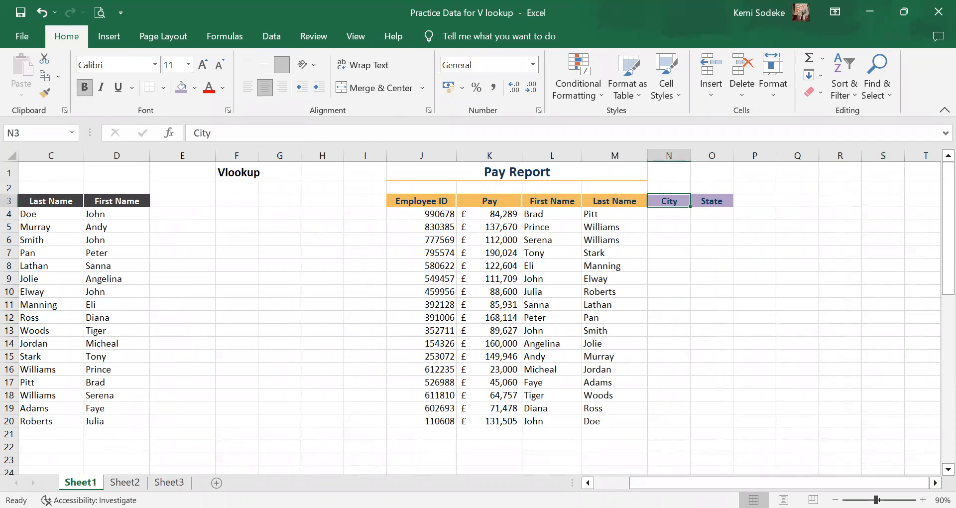
{"action": "scroll", "coordinate": [479, 319], "scroll_direction": "down", "scroll_amount": 4}
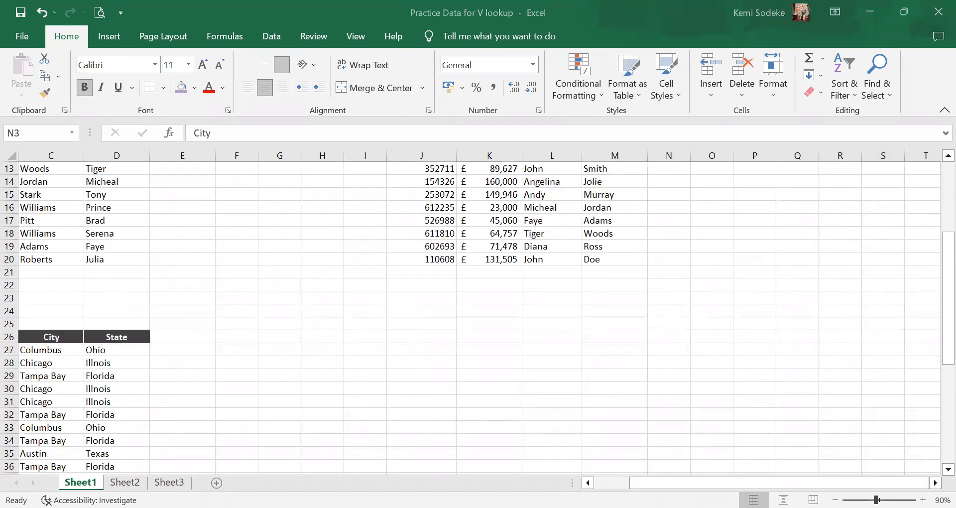
{"action": "scroll", "coordinate": [294, 412], "scroll_direction": "left", "scroll_amount": 2}
{"action": "scroll", "coordinate": [345, 357], "scroll_direction": "down", "scroll_amount": 3}
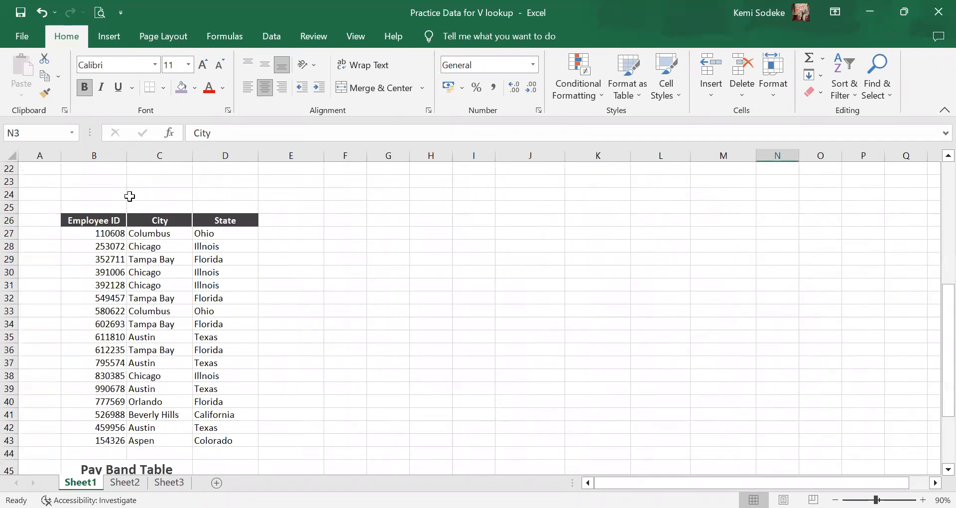
{"action": "left_click_drag", "start_coordinate": [95, 220], "coordinate": [219, 441]}
{"action": "scroll", "coordinate": [396, 348], "scroll_direction": "up", "scroll_amount": 7}
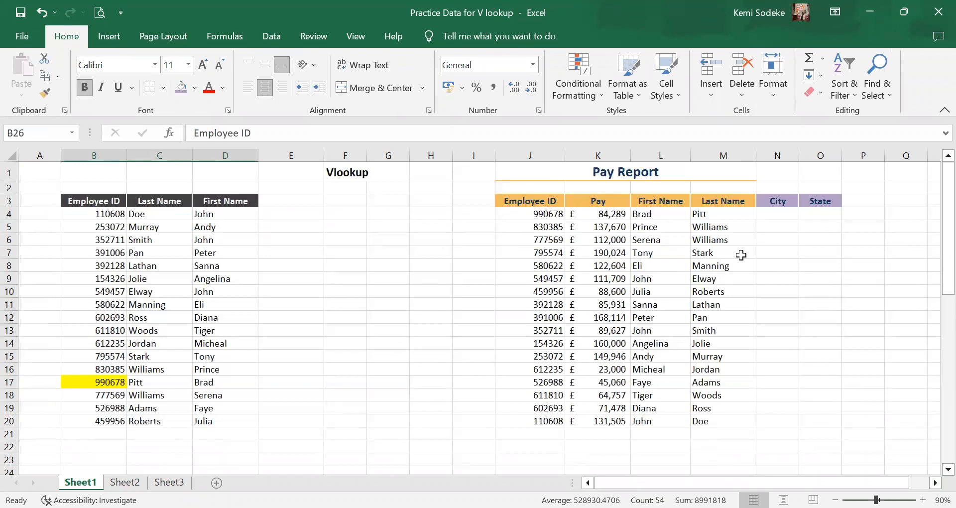
Widen the City and State columns N and O of the Pay Report, keeping City cell N4 selected.
{"action": "left_click", "coordinate": [778, 227]}
{"action": "left_click", "coordinate": [815, 214]}
{"action": "left_click", "coordinate": [779, 213]}
{"action": "left_click_drag", "start_coordinate": [801, 151], "coordinate": [862, 154]}
{"action": "left_click", "coordinate": [935, 483]}
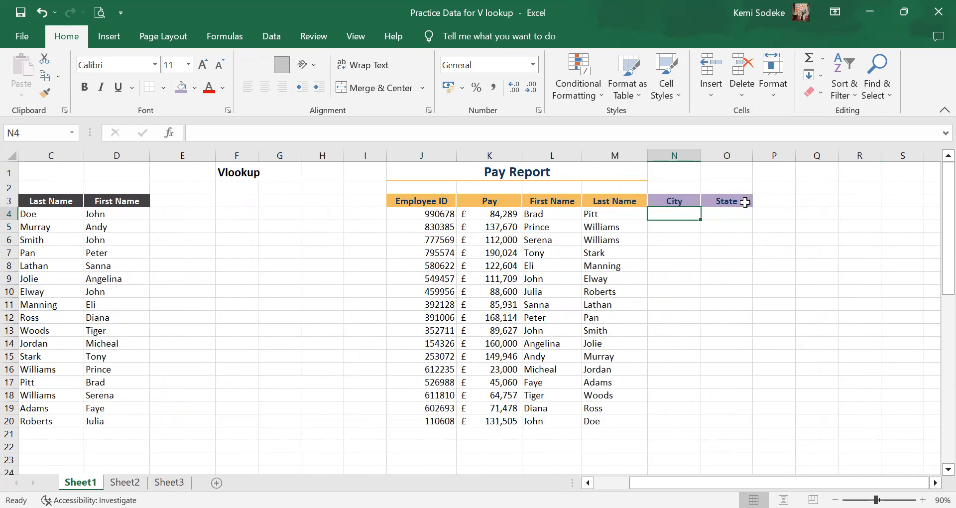
Copy the Last Name VLOOKUP formula from M4 into the first City cell, N4.
{"action": "left_click", "coordinate": [775, 265]}
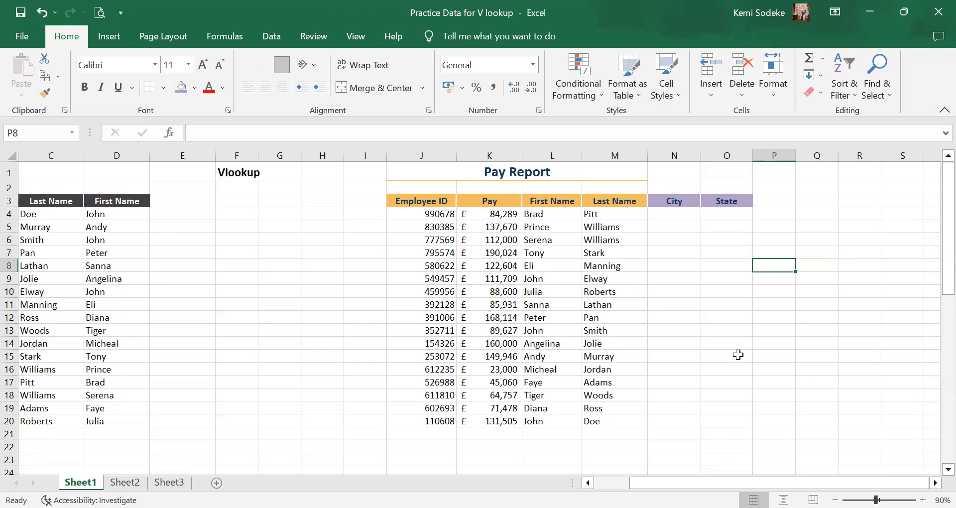
{"action": "left_click", "coordinate": [617, 219]}
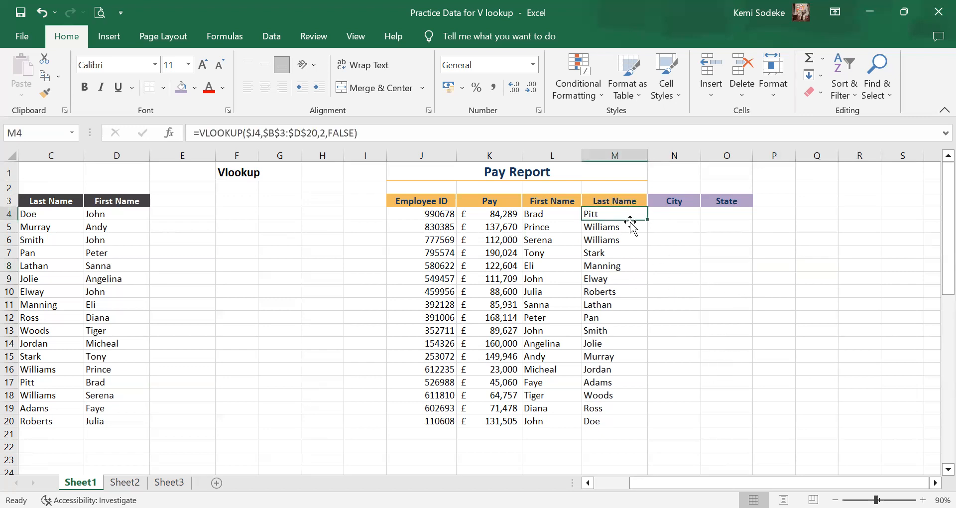
{"action": "left_click_drag", "start_coordinate": [648, 219], "coordinate": [685, 217]}
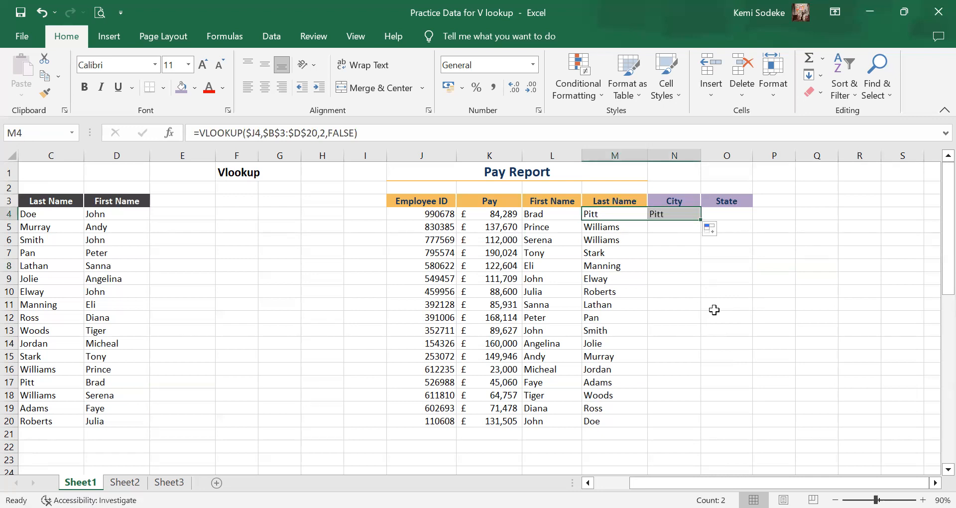
{"action": "left_click", "coordinate": [677, 215]}
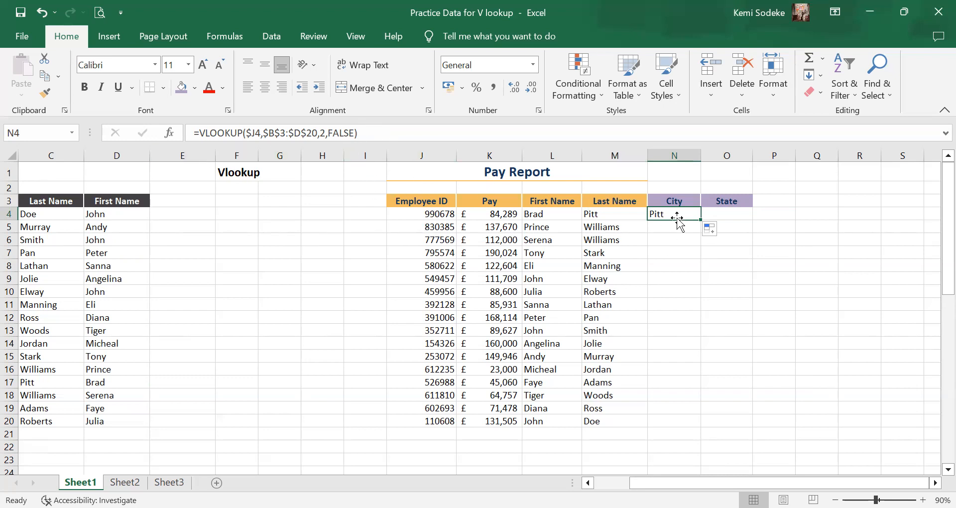
Change the table range of the VLOOKUP in N4 to the city and state table, $B$26:$D$43.
{"action": "left_click", "coordinate": [375, 134]}
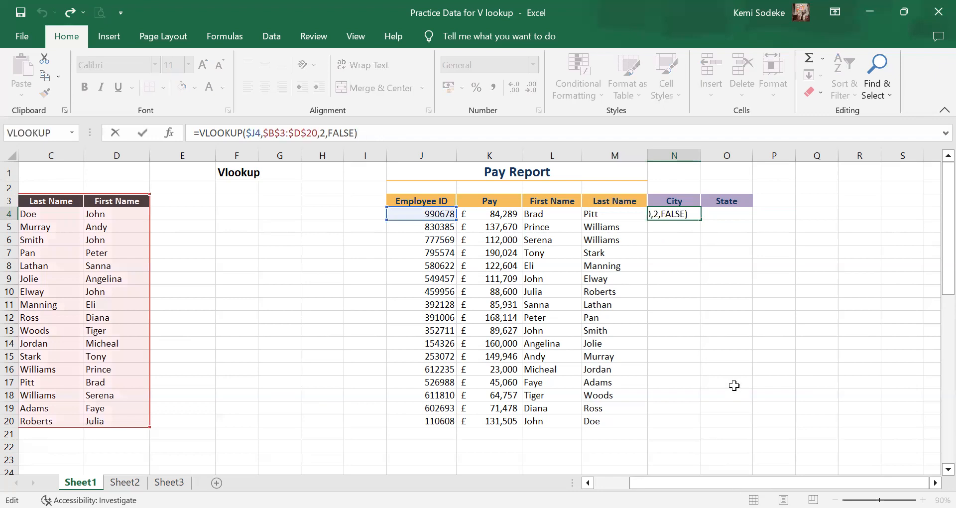
{"action": "scroll", "coordinate": [472, 318], "scroll_direction": "left", "scroll_amount": 2}
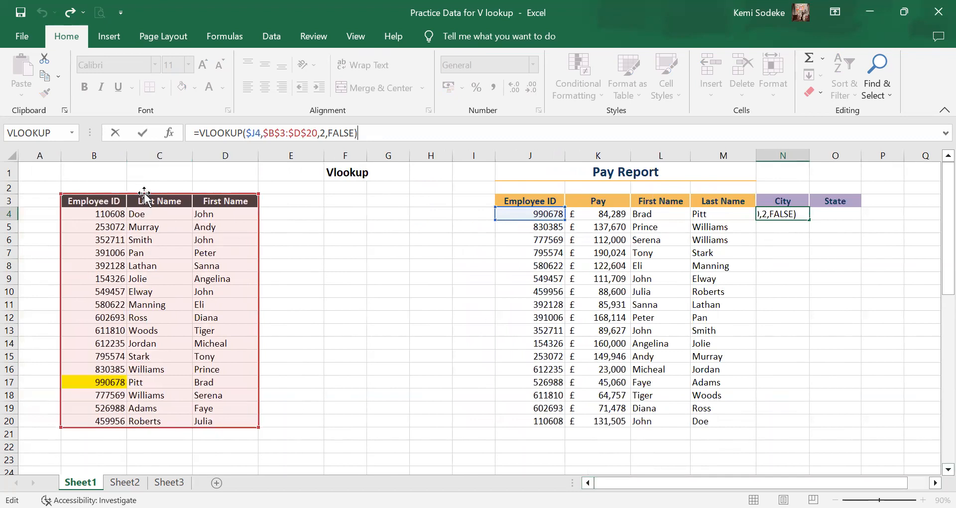
{"action": "left_click_drag", "start_coordinate": [136, 197], "coordinate": [135, 468]}
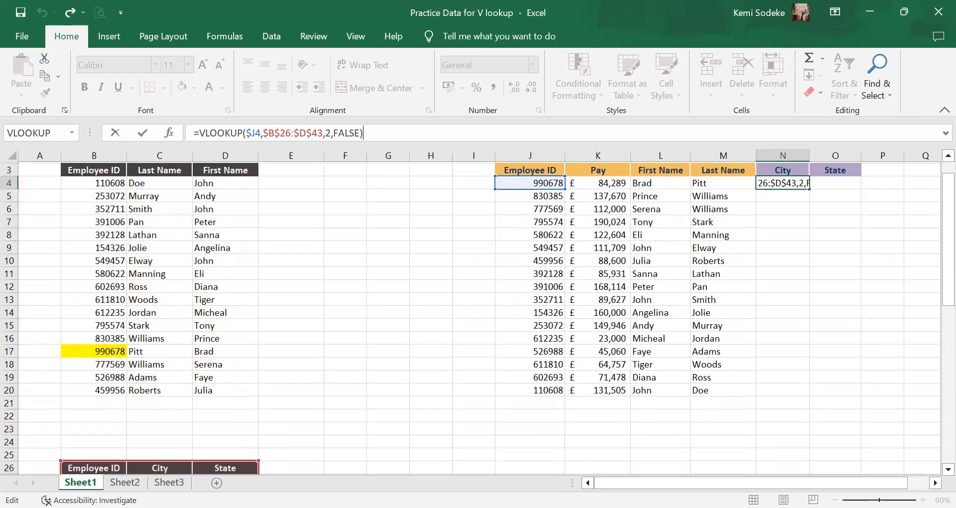
{"action": "scroll", "coordinate": [160, 241], "scroll_direction": "down", "scroll_amount": 6}
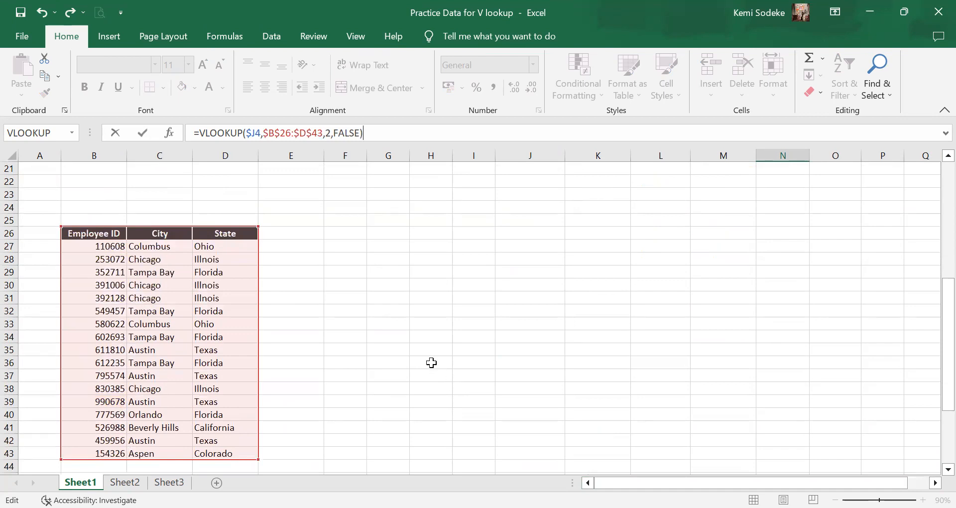
{"action": "key", "text": "Return"}
{"action": "scroll", "coordinate": [740, 243], "scroll_direction": "up", "scroll_amount": 2}
{"action": "left_click", "coordinate": [785, 213]}
Examine the City formula in N4 together with its lookup range in the Employee ID, City and State table.
{"action": "scroll", "coordinate": [308, 274], "scroll_direction": "down", "scroll_amount": 1}
{"action": "scroll", "coordinate": [307, 273], "scroll_direction": "down", "scroll_amount": 6}
{"action": "scroll", "coordinate": [343, 285], "scroll_direction": "up", "scroll_amount": 3}
{"action": "scroll", "coordinate": [336, 286], "scroll_direction": "up", "scroll_amount": 4}
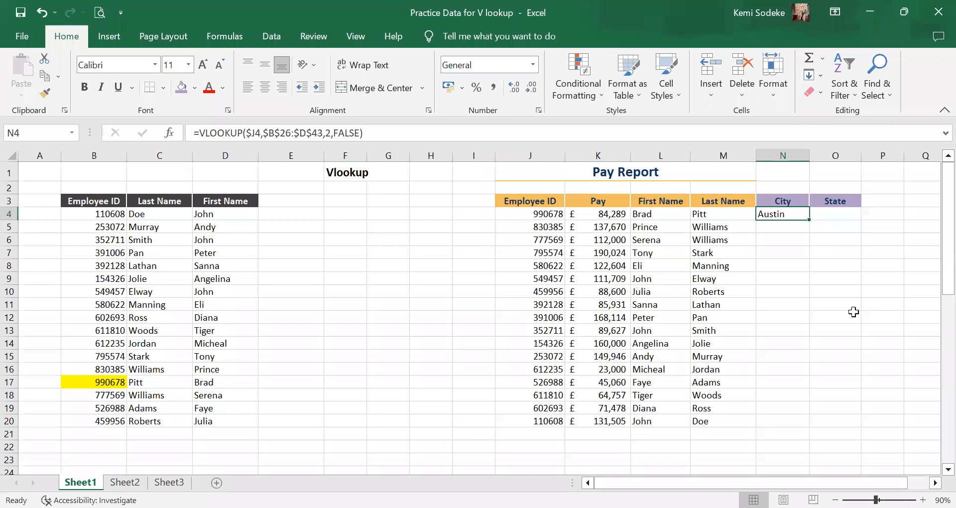
{"action": "left_click", "coordinate": [369, 133]}
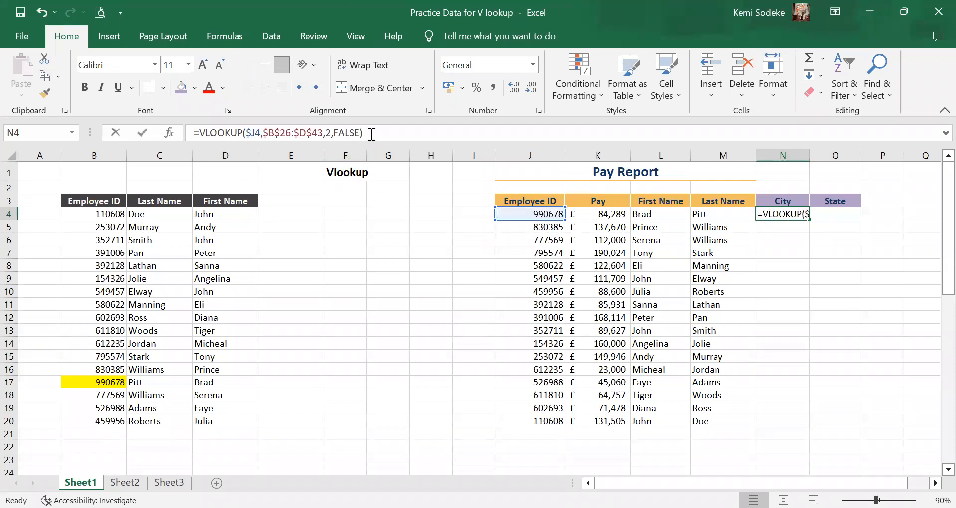
{"action": "scroll", "coordinate": [933, 471], "scroll_direction": "down", "scroll_amount": 3}
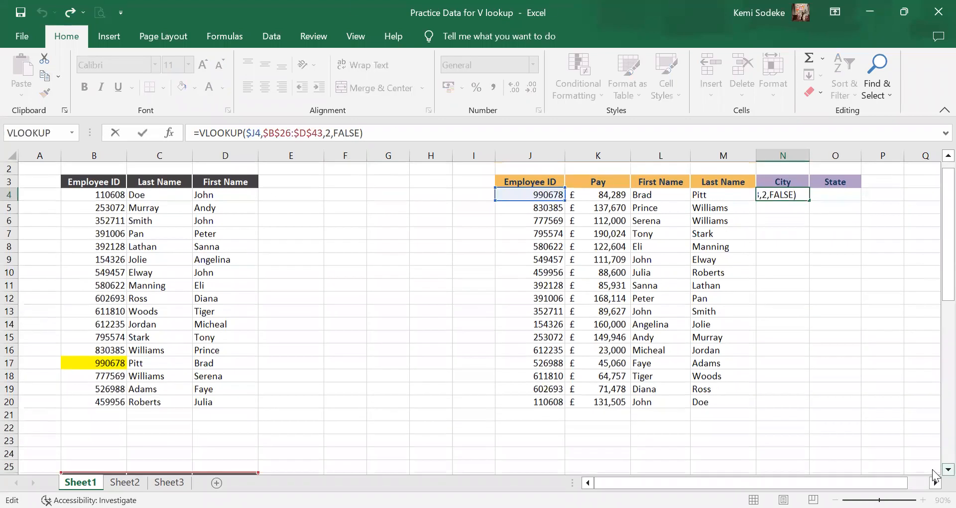
{"action": "scroll", "coordinate": [935, 476], "scroll_direction": "down", "scroll_amount": 4}
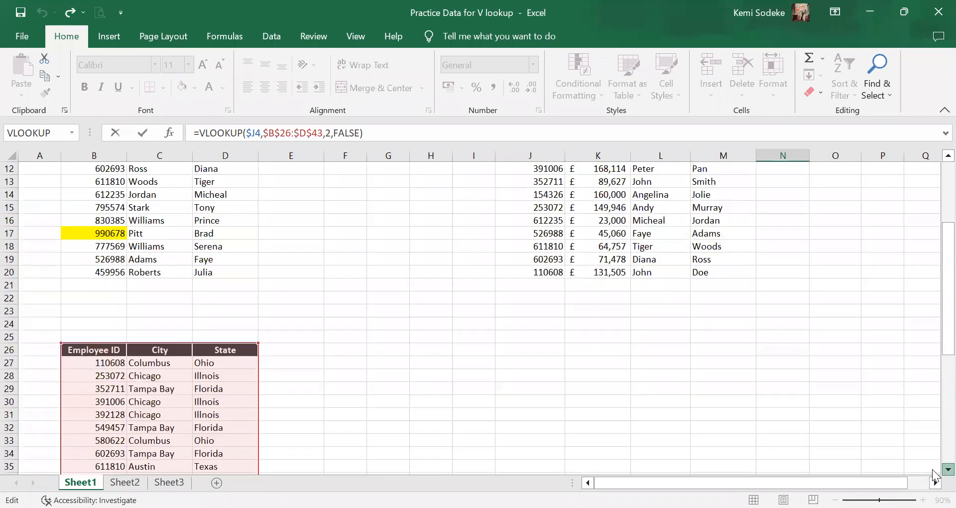
{"action": "left_click", "coordinate": [948, 469]}
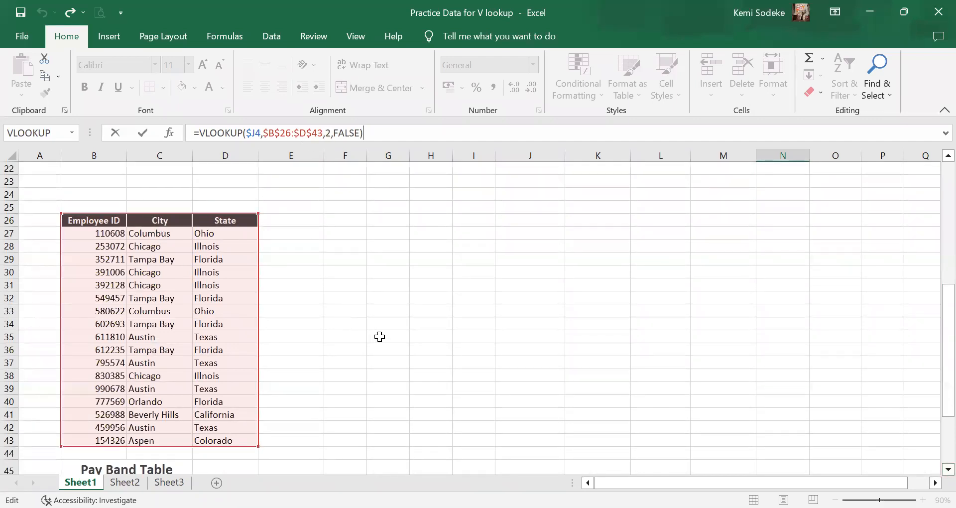
{"action": "key", "text": "Return"}
{"action": "scroll", "coordinate": [661, 277], "scroll_direction": "up", "scroll_amount": 2}
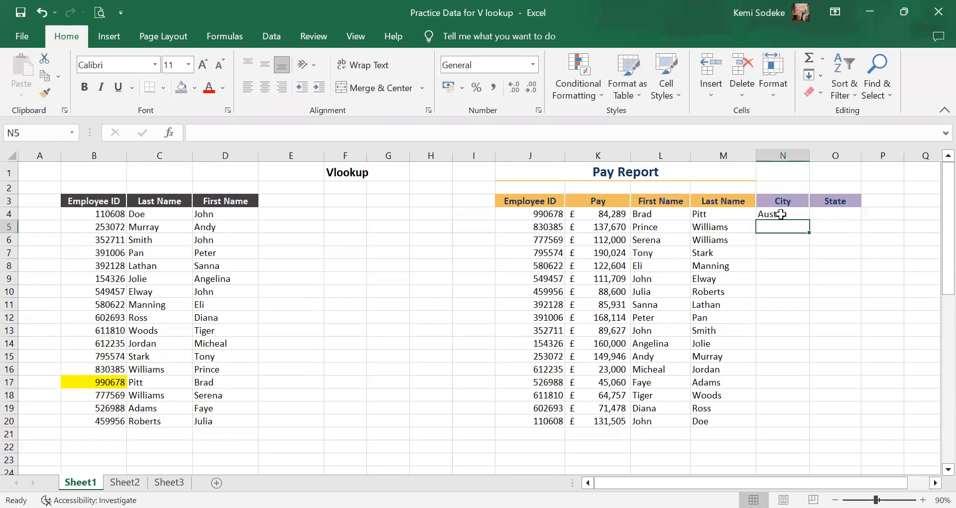
{"action": "key", "text": "Up"}
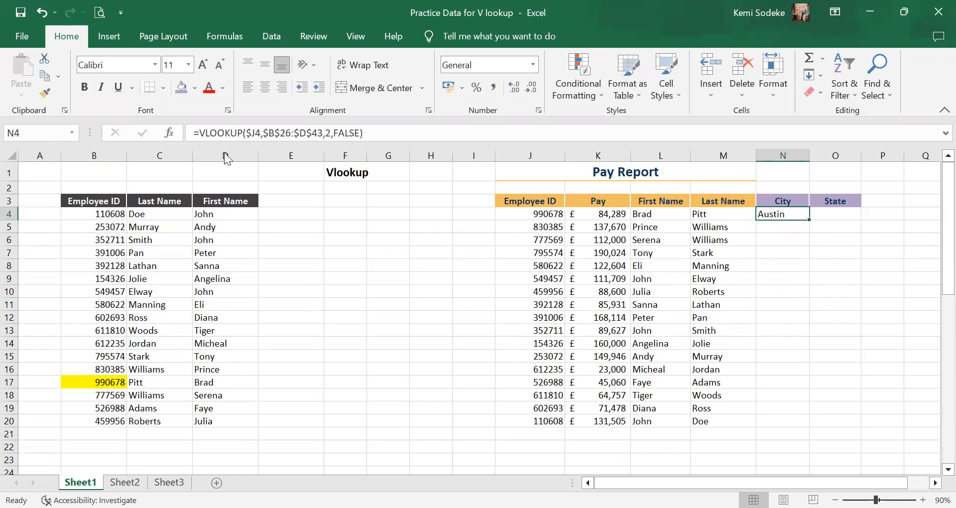
Undo the table range change in N4 and the copying of the formula from M4.
{"action": "left_click", "coordinate": [40, 13]}
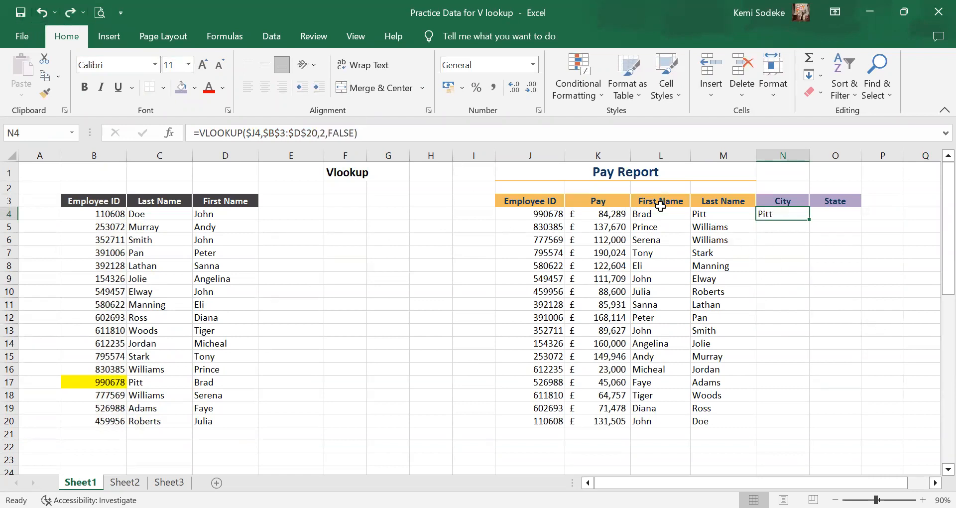
{"action": "left_click", "coordinate": [42, 14]}
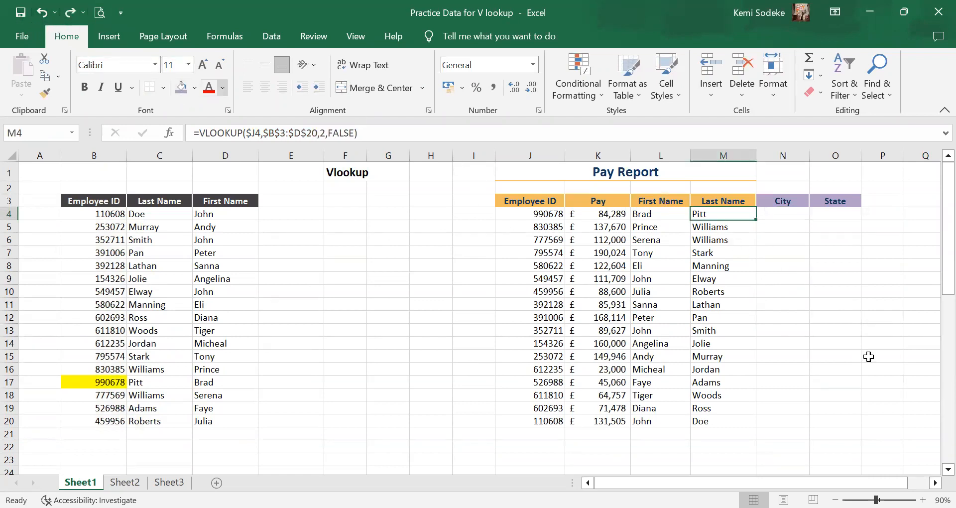
Extend the VLOOKUP formula in Last Name cell M4 across to City cell N4.
{"action": "left_click", "coordinate": [835, 332]}
{"action": "left_click", "coordinate": [725, 219]}
{"action": "left_click_drag", "start_coordinate": [757, 219], "coordinate": [792, 219]}
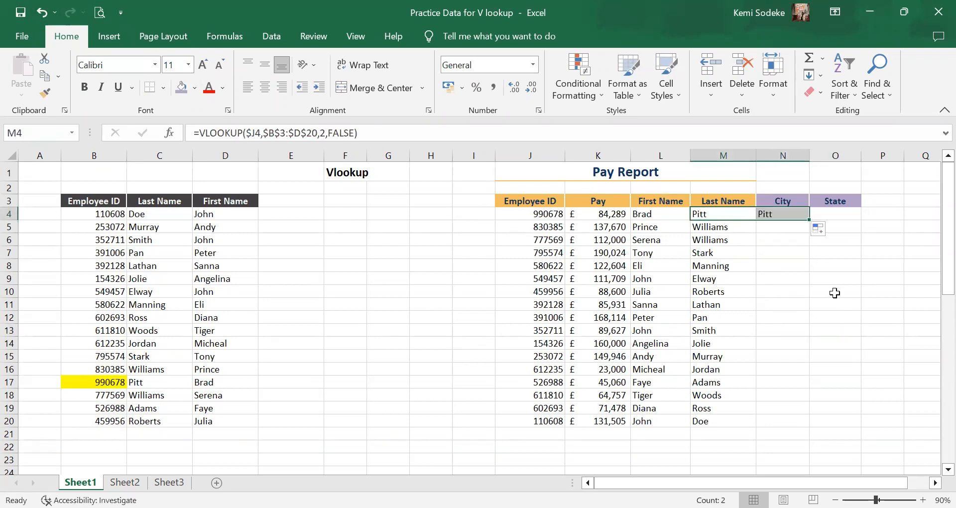
{"action": "left_click", "coordinate": [780, 214]}
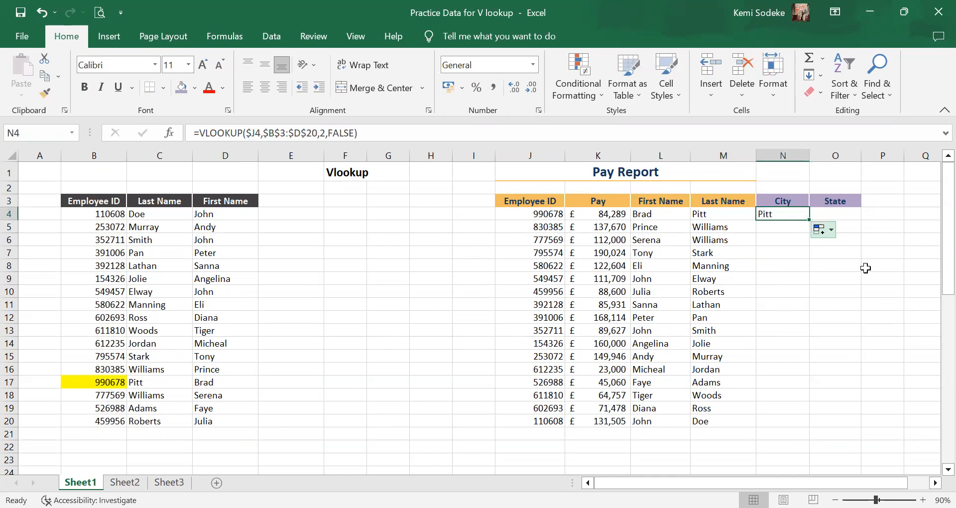
Repoint the table array of the City formula in N4 to $B$26:$D$43, keeping column index 2 and FALSE.
{"action": "left_click", "coordinate": [392, 135]}
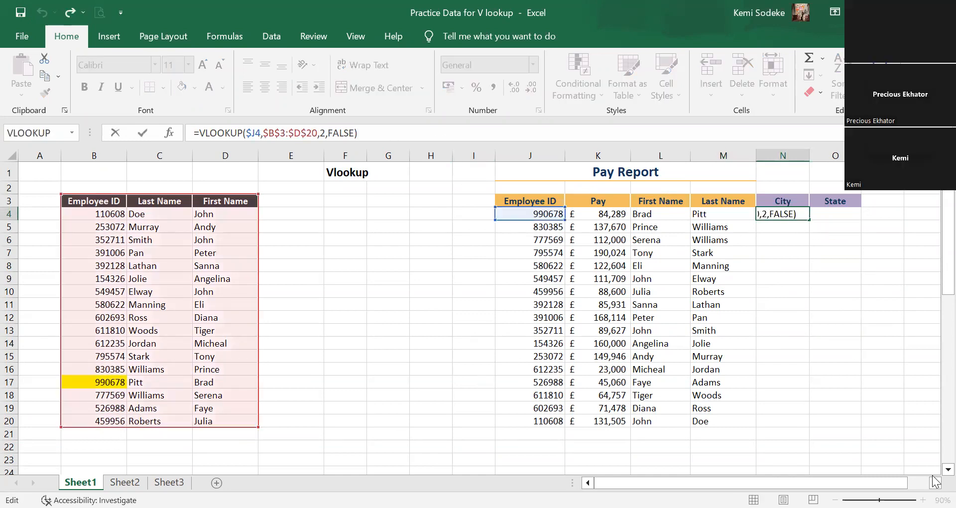
{"action": "scroll", "coordinate": [934, 477], "scroll_direction": "down", "scroll_amount": 3}
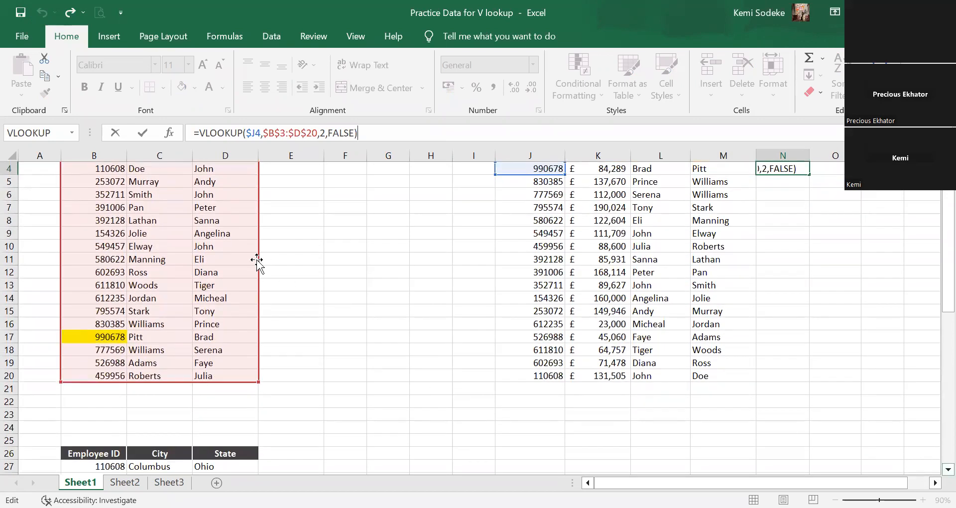
{"action": "left_click_drag", "start_coordinate": [256, 259], "coordinate": [246, 338]}
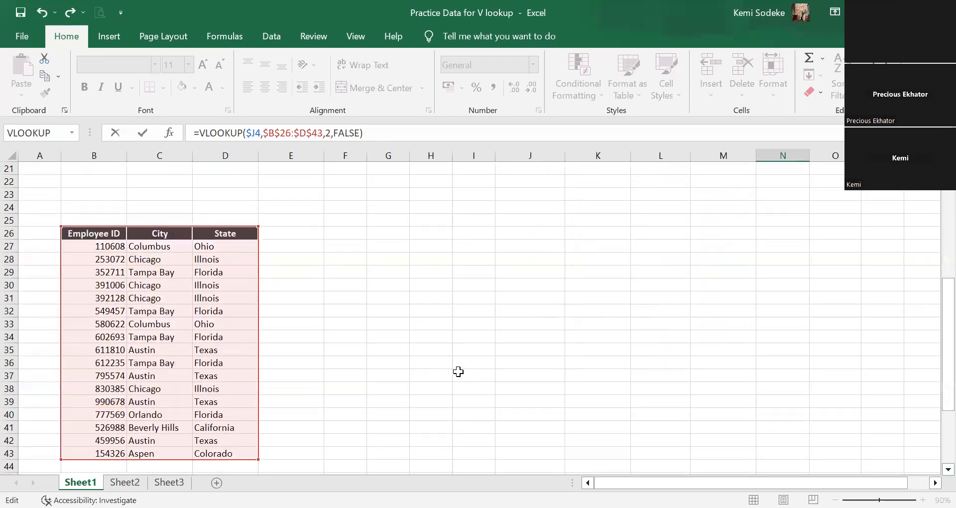
{"action": "key", "text": "Return"}
{"action": "scroll", "coordinate": [465, 369], "scroll_direction": "up", "scroll_amount": 7}
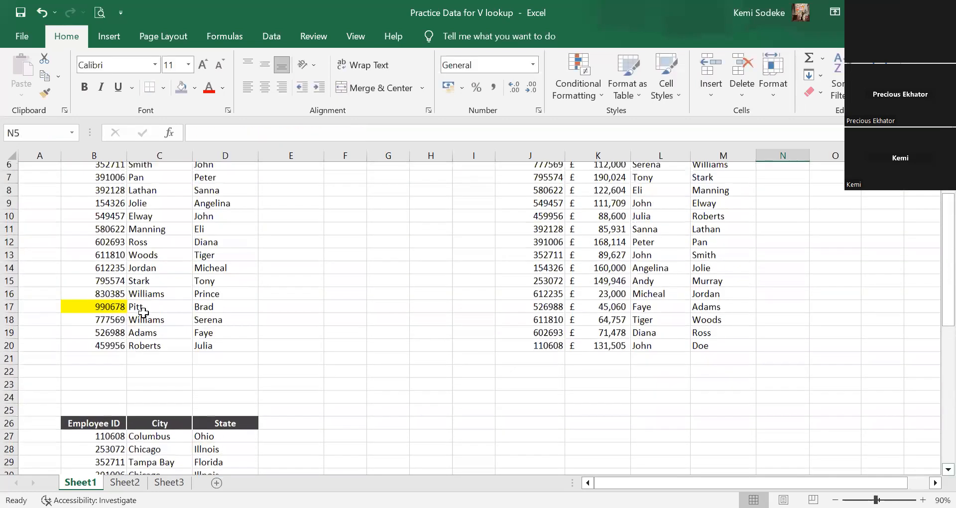
{"action": "left_click", "coordinate": [776, 211]}
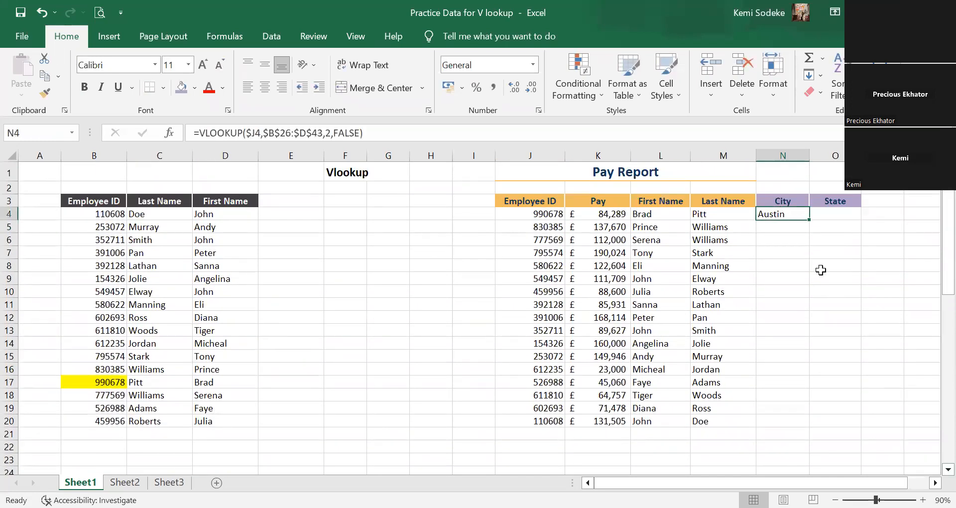
Copy the City formula from N4 into O4 and change its column index to return the State column.
{"action": "left_click_drag", "start_coordinate": [812, 222], "coordinate": [830, 222]}
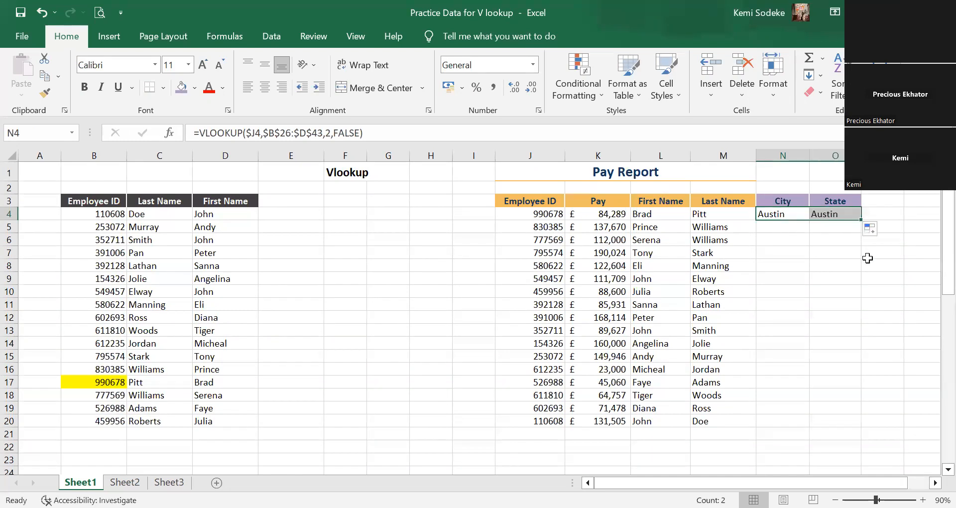
{"action": "left_click", "coordinate": [831, 213]}
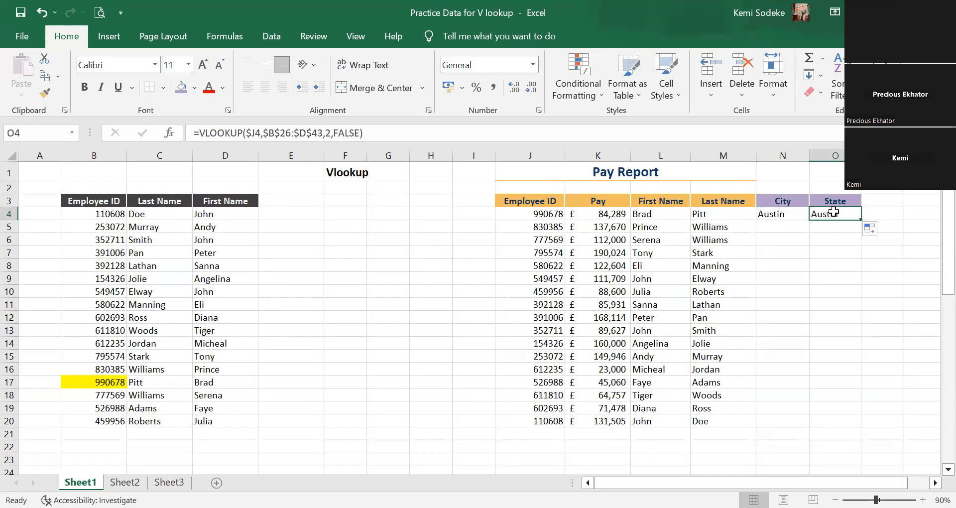
{"action": "key", "text": "F2"}
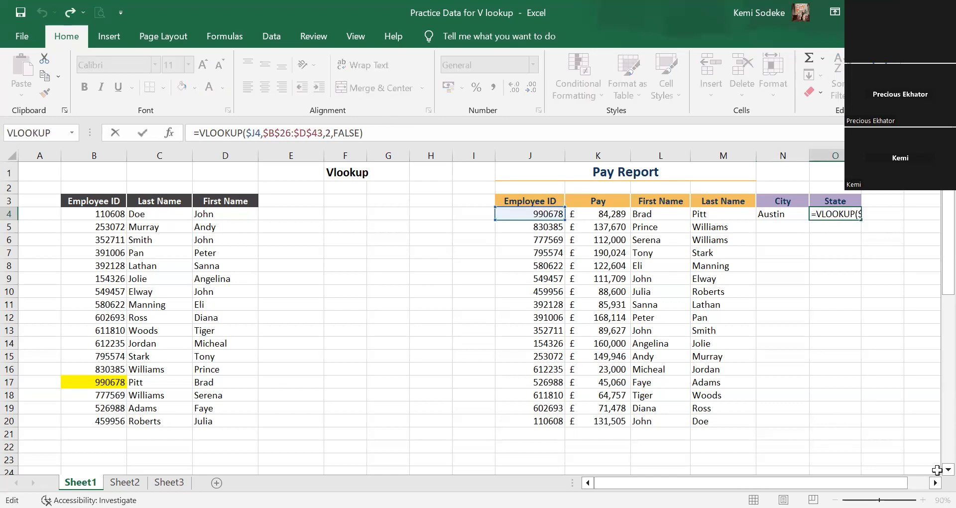
{"action": "scroll", "coordinate": [935, 472], "scroll_direction": "down", "scroll_amount": 1}
{"action": "scroll", "coordinate": [935, 472], "scroll_direction": "down", "scroll_amount": 2}
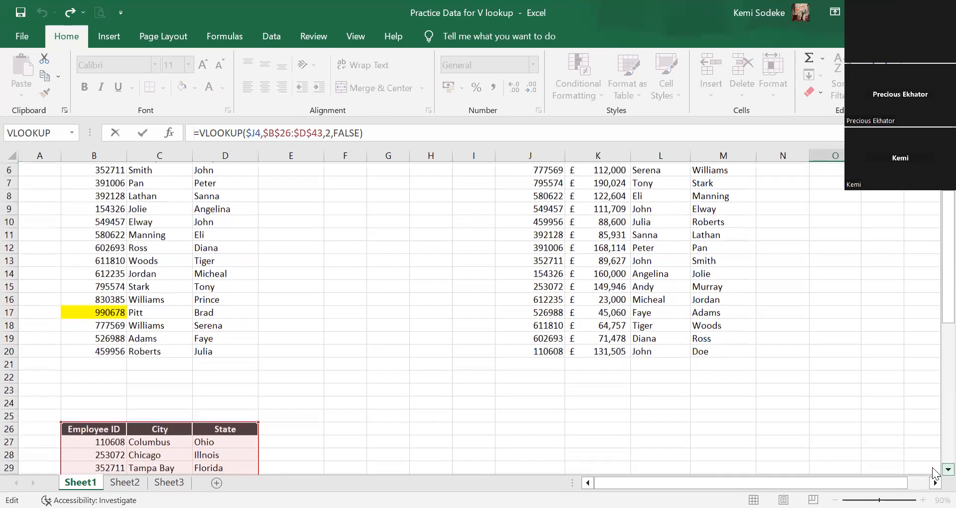
{"action": "left_click", "coordinate": [330, 133]}
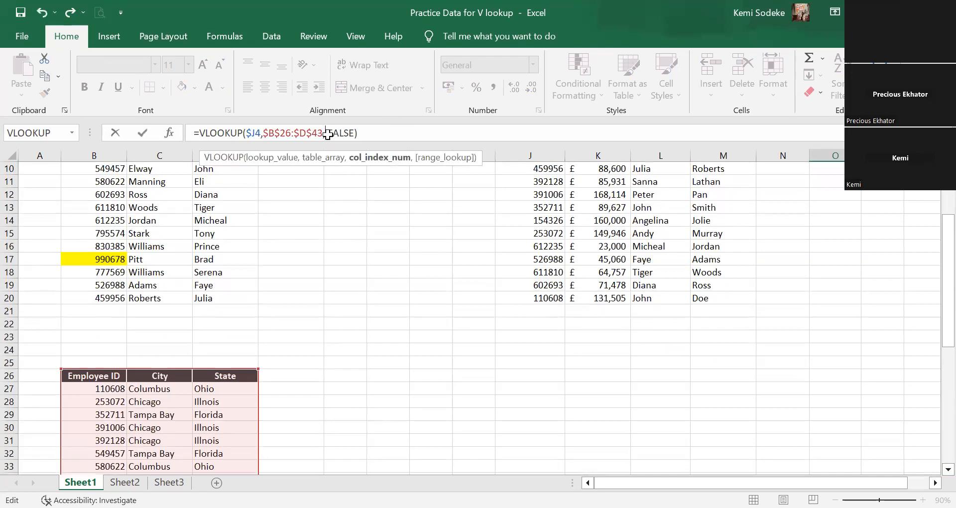
{"action": "key", "text": "Return"}
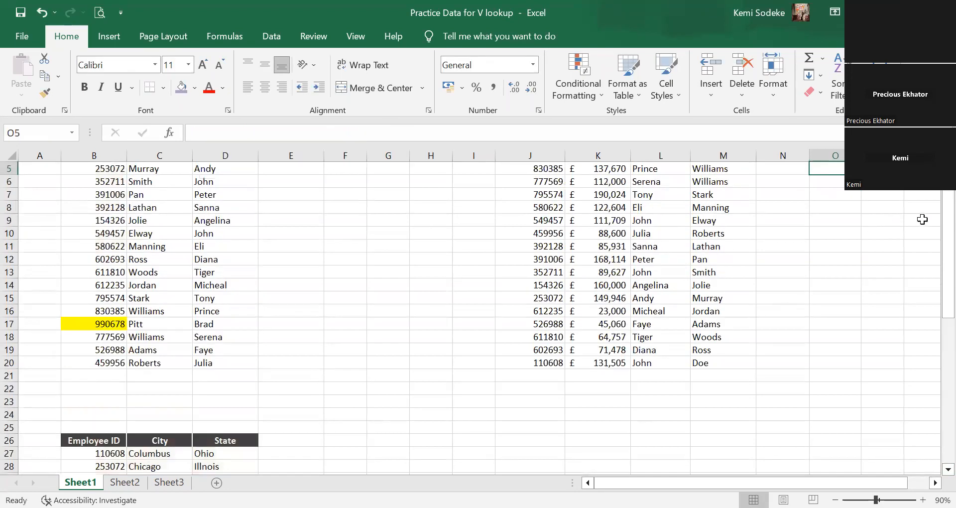
Fill the City and State formulas in N4:O4 down to row 20 of the Pay Report.
{"action": "scroll", "coordinate": [811, 192], "scroll_direction": "up", "scroll_amount": 1}
{"action": "left_click_drag", "start_coordinate": [777, 194], "coordinate": [861, 409]}
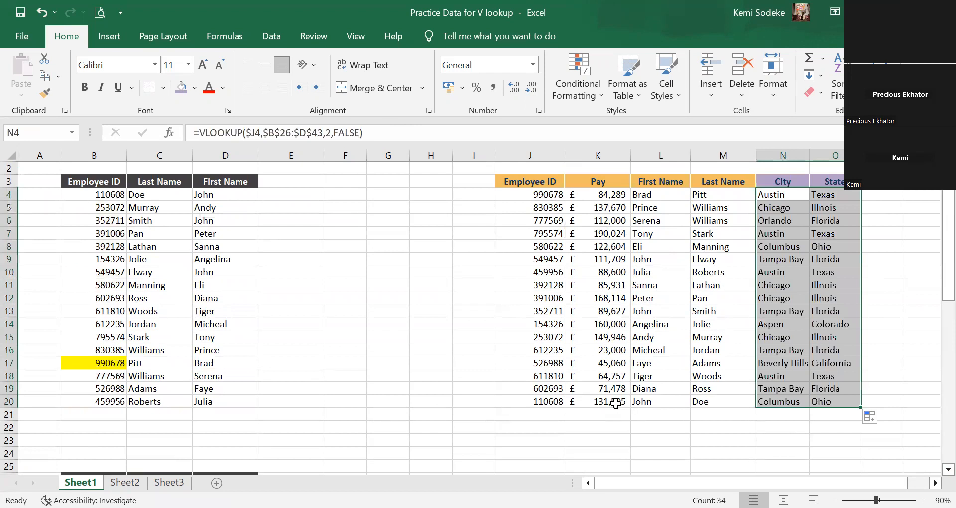
Review the filled City and State columns against the source table in B26:D43 and look over the Pay Band Table.
{"action": "scroll", "coordinate": [711, 301], "scroll_direction": "down", "scroll_amount": 4}
{"action": "scroll", "coordinate": [647, 296], "scroll_direction": "down", "scroll_amount": 9}
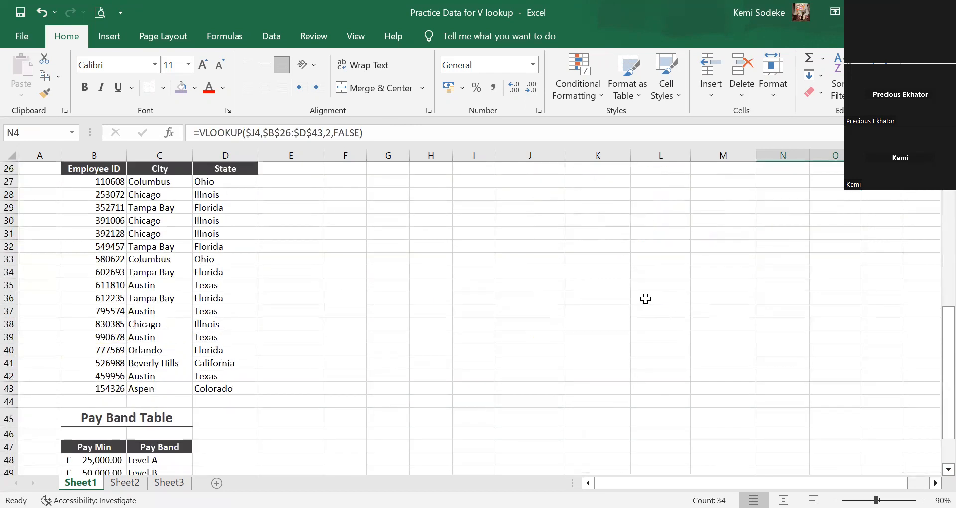
{"action": "scroll", "coordinate": [643, 294], "scroll_direction": "up", "scroll_amount": 3}
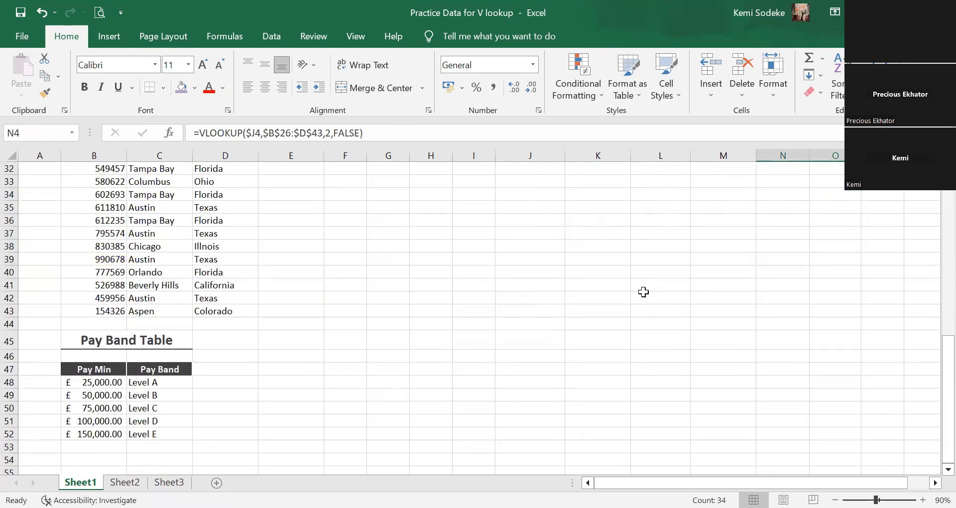
{"action": "scroll", "coordinate": [643, 292], "scroll_direction": "up", "scroll_amount": 10}
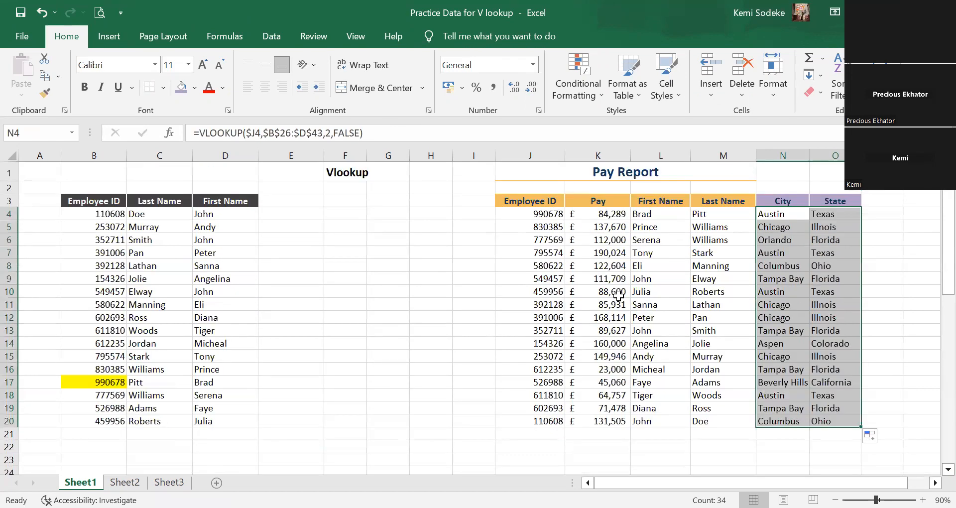
{"action": "scroll", "coordinate": [652, 315], "scroll_direction": "down", "scroll_amount": 4}
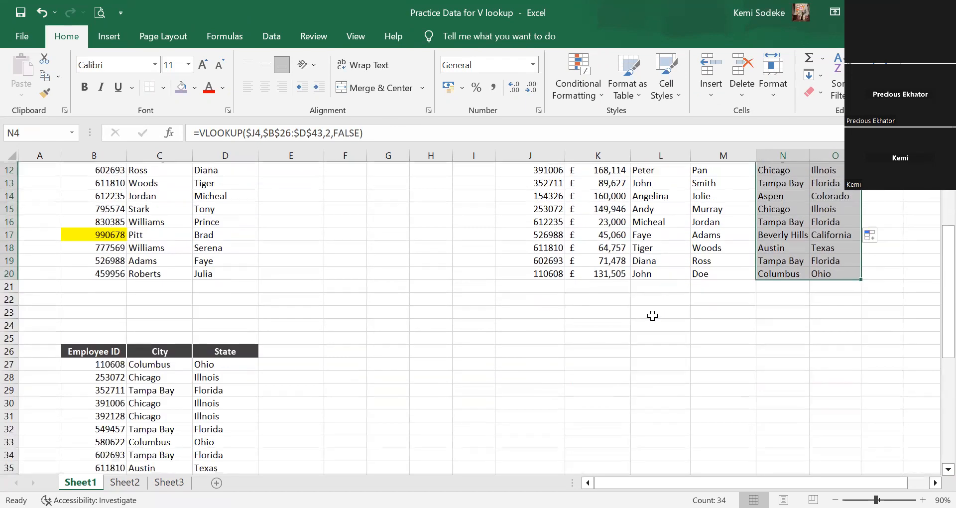
Look over the completed Pay Report columns and the Pay Band Table below the city and state source data.
{"action": "scroll", "coordinate": [653, 316], "scroll_direction": "down", "scroll_amount": 8}
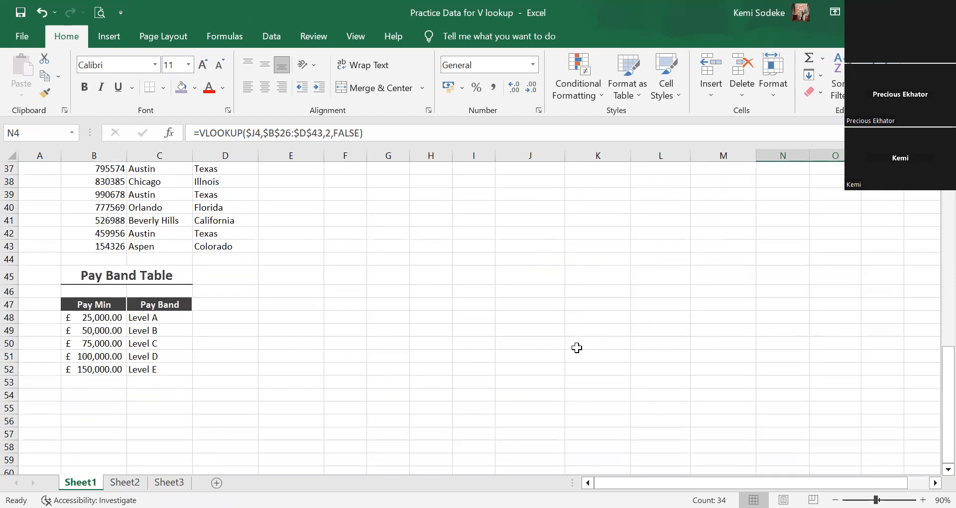
{"action": "scroll", "coordinate": [576, 348], "scroll_direction": "up", "scroll_amount": 10}
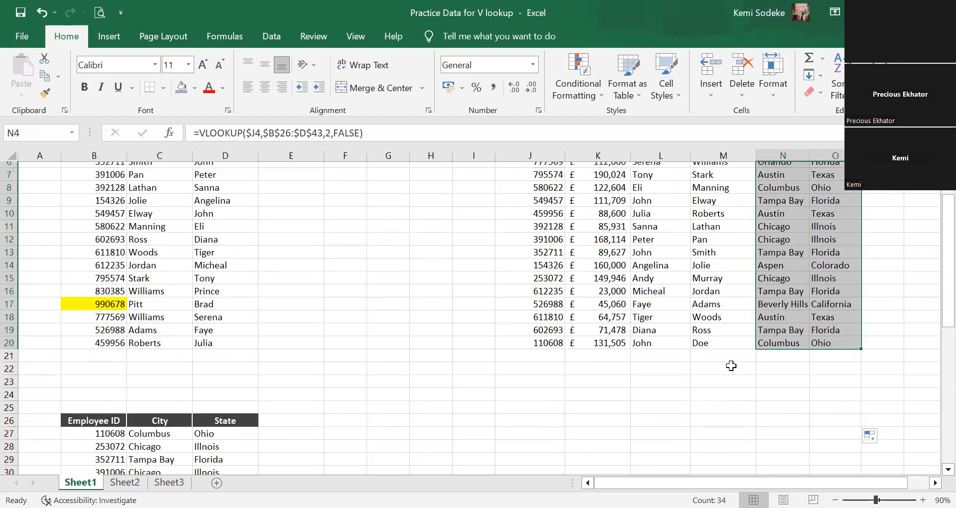
{"action": "scroll", "coordinate": [731, 365], "scroll_direction": "up", "scroll_amount": 2}
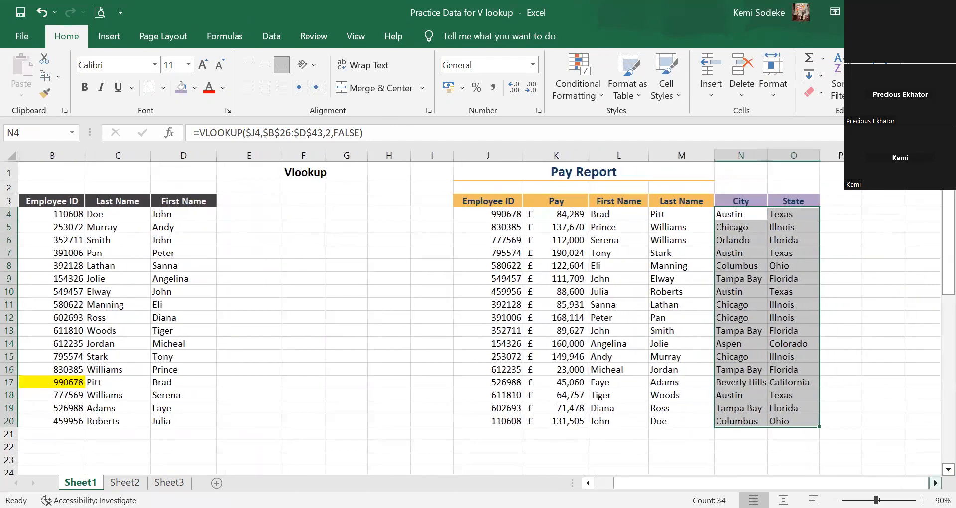
{"action": "scroll", "coordinate": [725, 298], "scroll_direction": "right", "scroll_amount": 3}
{"action": "left_click", "coordinate": [717, 305]}
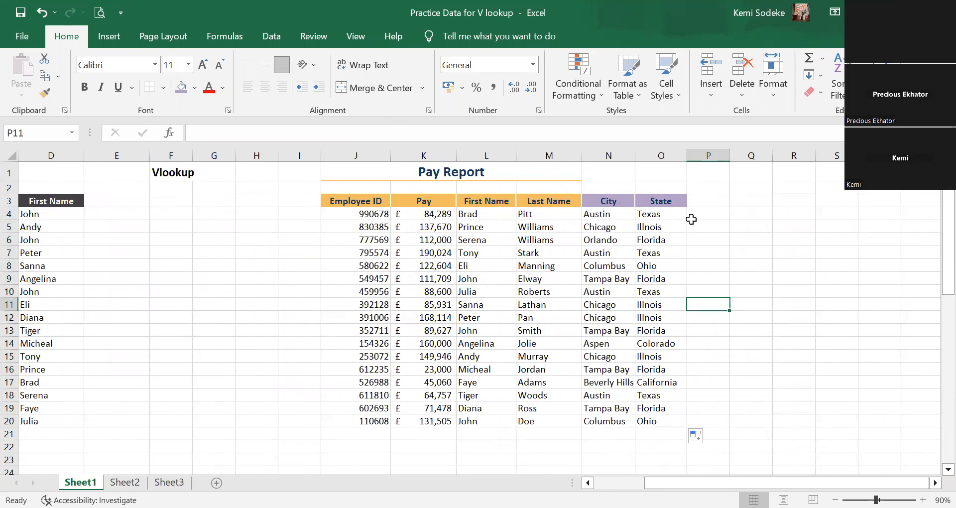
{"action": "left_click", "coordinate": [777, 318]}
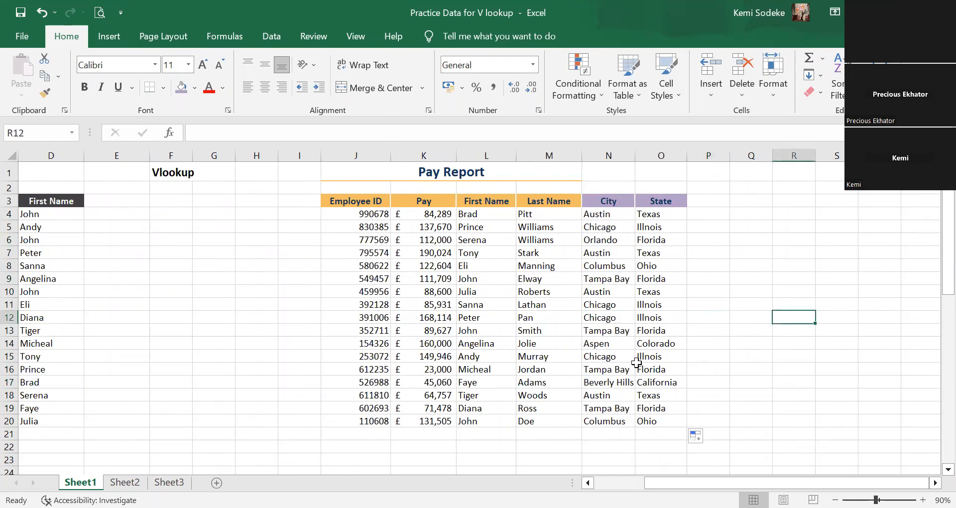
{"action": "scroll", "coordinate": [632, 442], "scroll_direction": "left", "scroll_amount": 3}
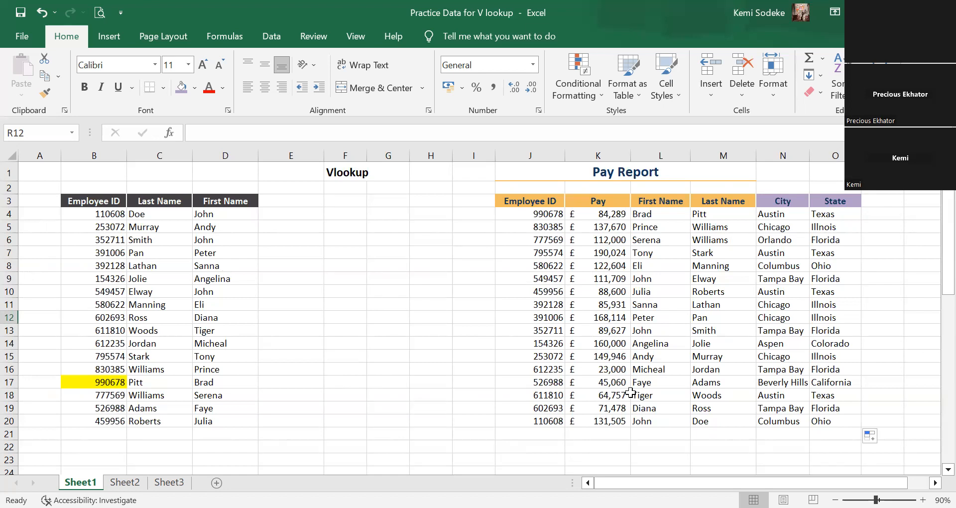
{"action": "left_click", "coordinate": [356, 354]}
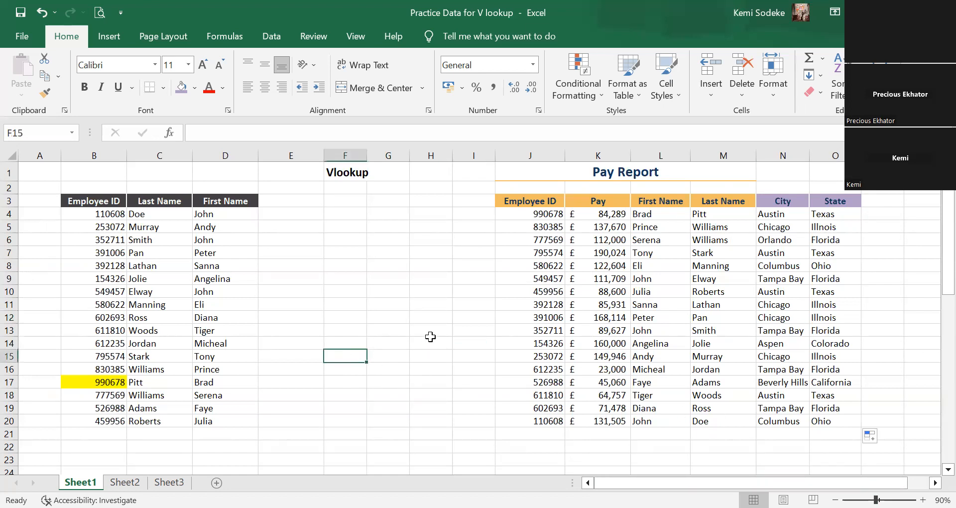
{"action": "scroll", "coordinate": [431, 336], "scroll_direction": "down", "scroll_amount": 8}
{"action": "scroll", "coordinate": [415, 294], "scroll_direction": "down", "scroll_amount": 4}
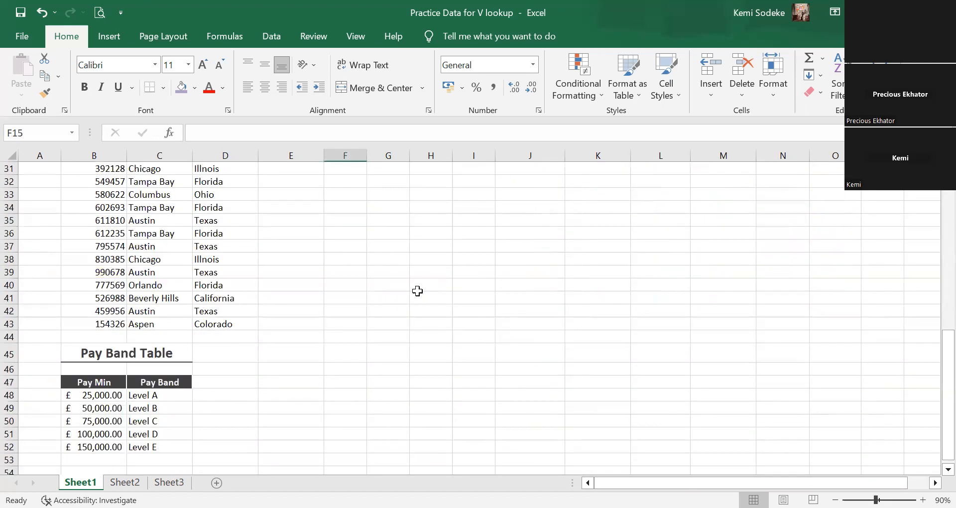
{"action": "scroll", "coordinate": [401, 286], "scroll_direction": "up", "scroll_amount": 4}
{"action": "scroll", "coordinate": [344, 325], "scroll_direction": "down", "scroll_amount": 3}
{"action": "scroll", "coordinate": [345, 325], "scroll_direction": "down", "scroll_amount": 2}
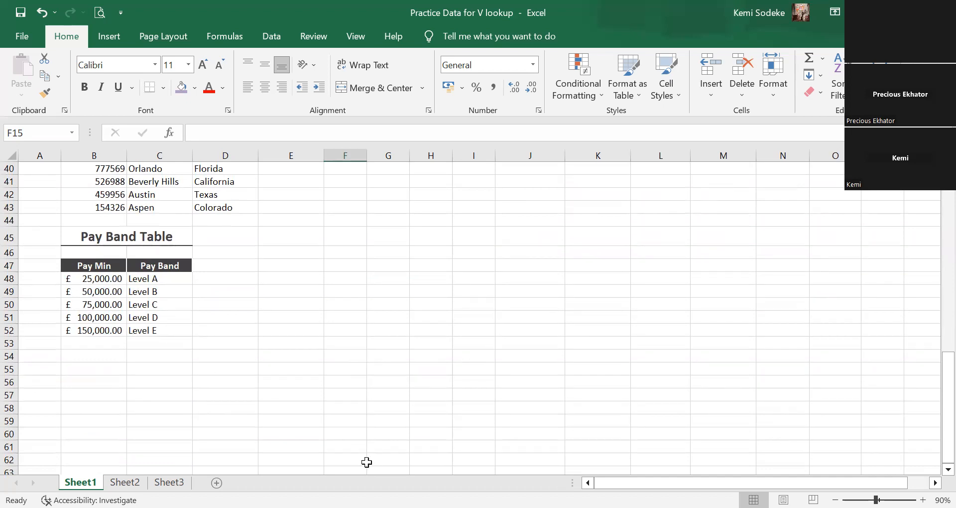
{"action": "scroll", "coordinate": [756, 390], "scroll_direction": "up", "scroll_amount": 5}
{"action": "scroll", "coordinate": [679, 388], "scroll_direction": "up", "scroll_amount": 8}
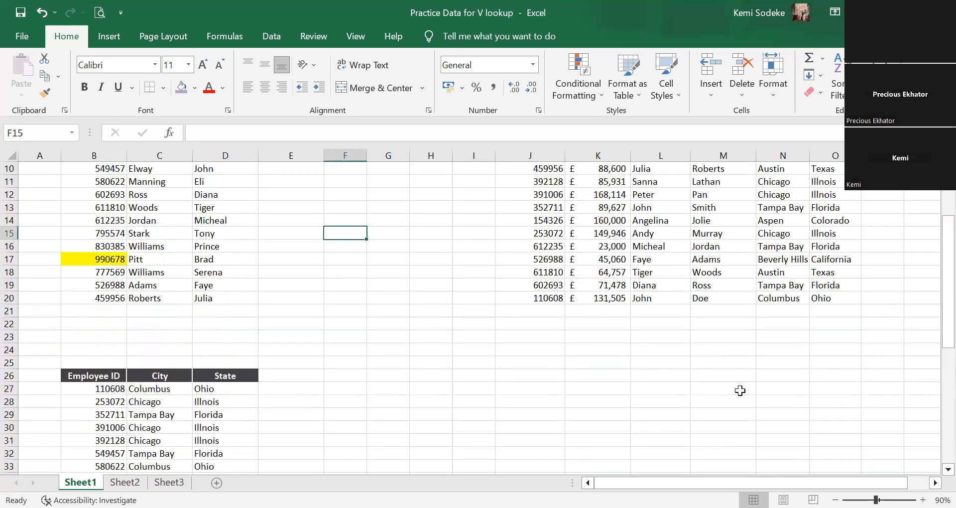
Copy the Pay Band header from C47 into P3 beside the State column and widen column P to fit it.
{"action": "scroll", "coordinate": [625, 367], "scroll_direction": "down", "scroll_amount": 6}
{"action": "scroll", "coordinate": [559, 360], "scroll_direction": "down", "scroll_amount": 6}
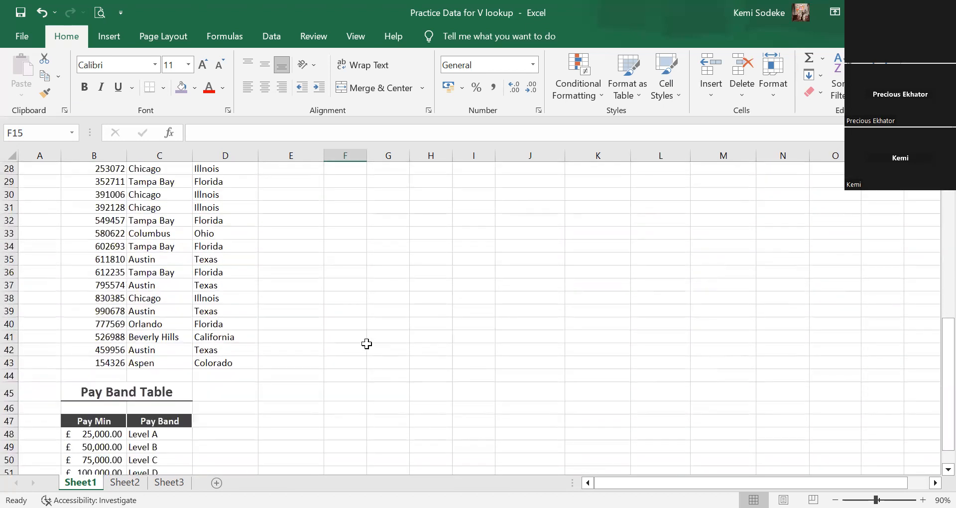
{"action": "left_click", "coordinate": [159, 304]}
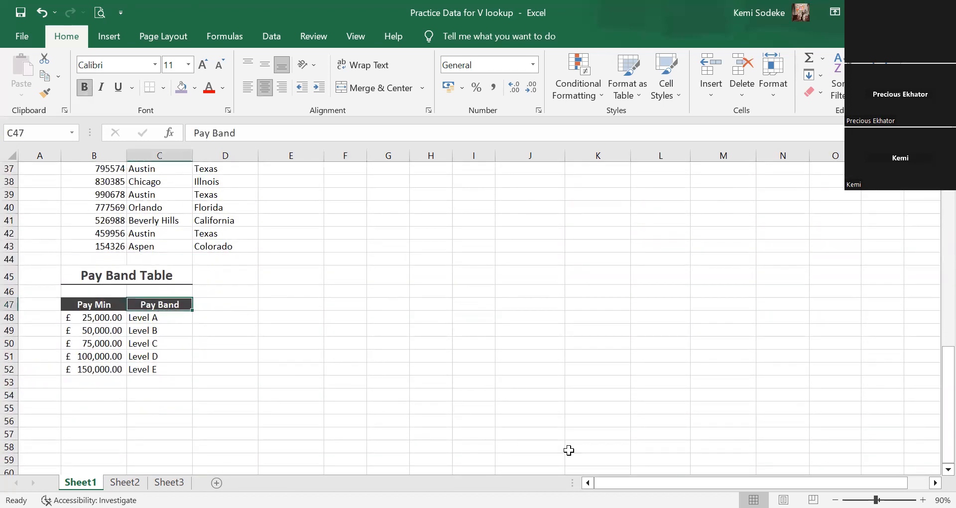
{"action": "key", "text": "ctrl+c"}
{"action": "left_click", "coordinate": [762, 371]}
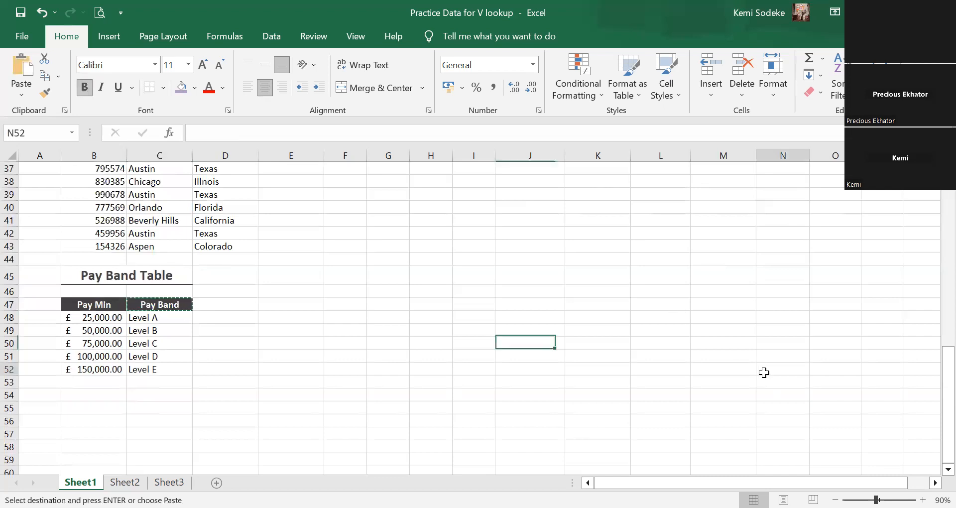
{"action": "scroll", "coordinate": [759, 362], "scroll_direction": "up", "scroll_amount": 2}
{"action": "scroll", "coordinate": [759, 362], "scroll_direction": "up", "scroll_amount": 10}
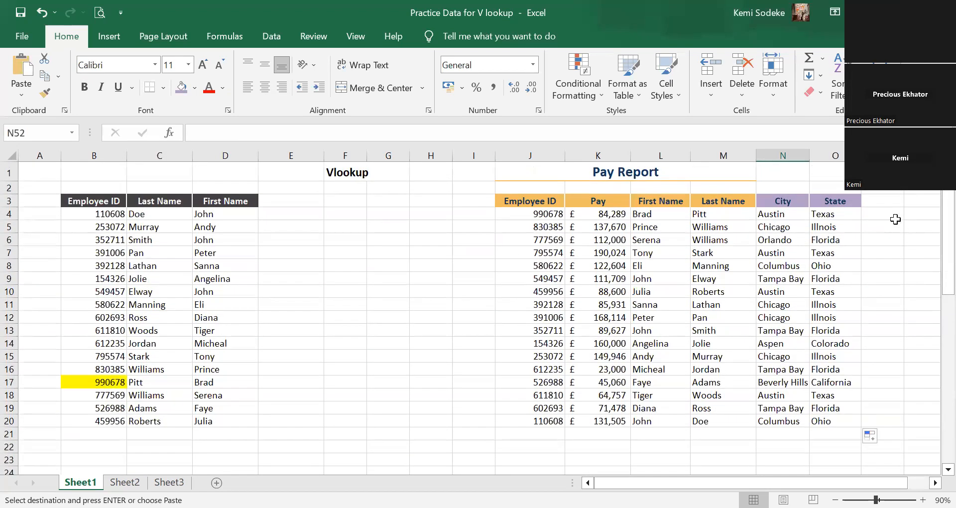
{"action": "left_click", "coordinate": [891, 202]}
{"action": "key", "text": "ctrl+v"}
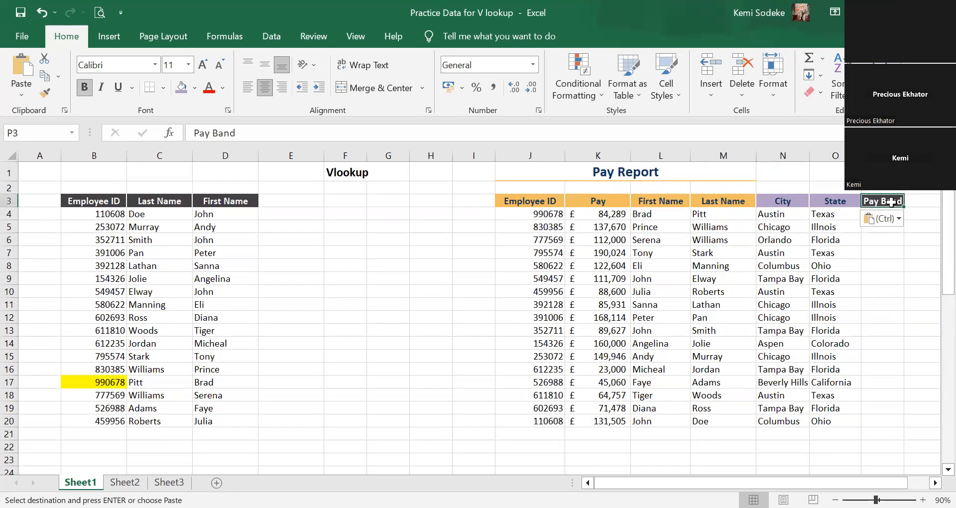
{"action": "scroll", "coordinate": [336, 179], "scroll_direction": "right", "scroll_amount": 3}
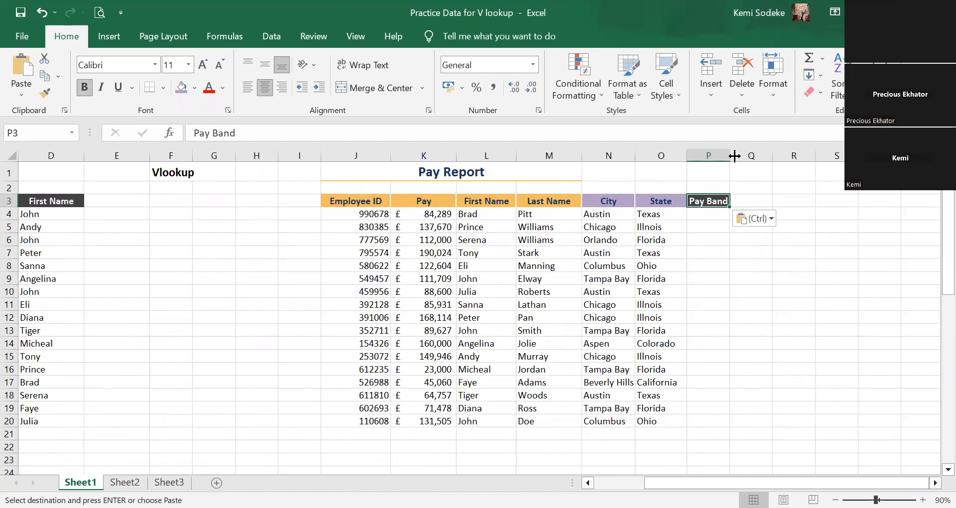
{"action": "left_click_drag", "start_coordinate": [730, 156], "coordinate": [751, 158]}
{"action": "left_click", "coordinate": [719, 216]}
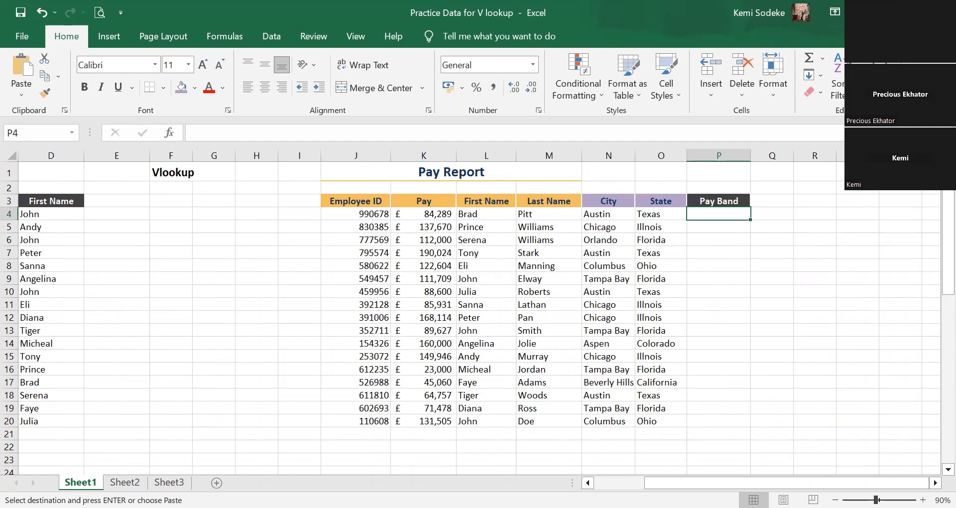
Compare the Pay values in the Pay Report with the Pay Min thresholds and levels in the Pay Band Table.
{"action": "scroll", "coordinate": [391, 336], "scroll_direction": "left", "scroll_amount": 2}
{"action": "scroll", "coordinate": [391, 336], "scroll_direction": "down", "scroll_amount": 9}
{"action": "scroll", "coordinate": [388, 334], "scroll_direction": "down", "scroll_amount": 1}
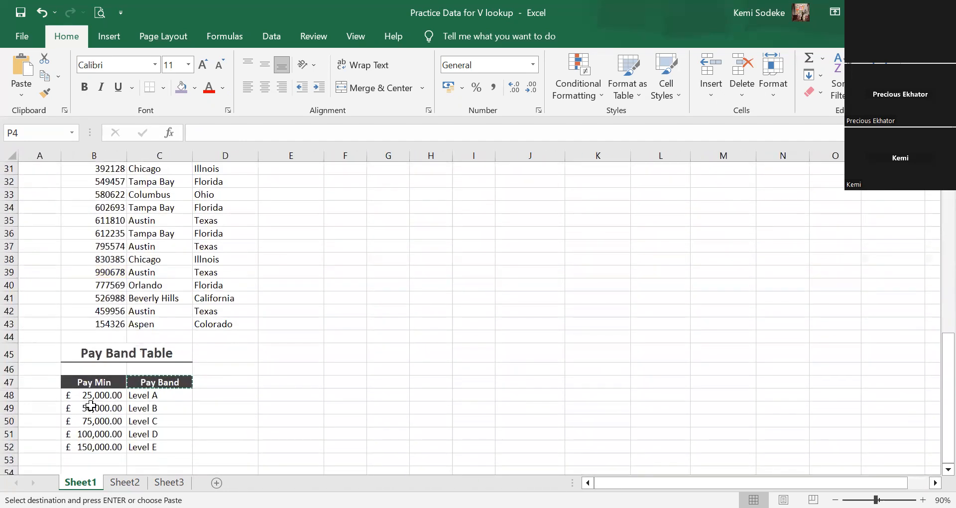
{"action": "scroll", "coordinate": [248, 402], "scroll_direction": "up", "scroll_amount": 3}
{"action": "scroll", "coordinate": [248, 402], "scroll_direction": "up", "scroll_amount": 7}
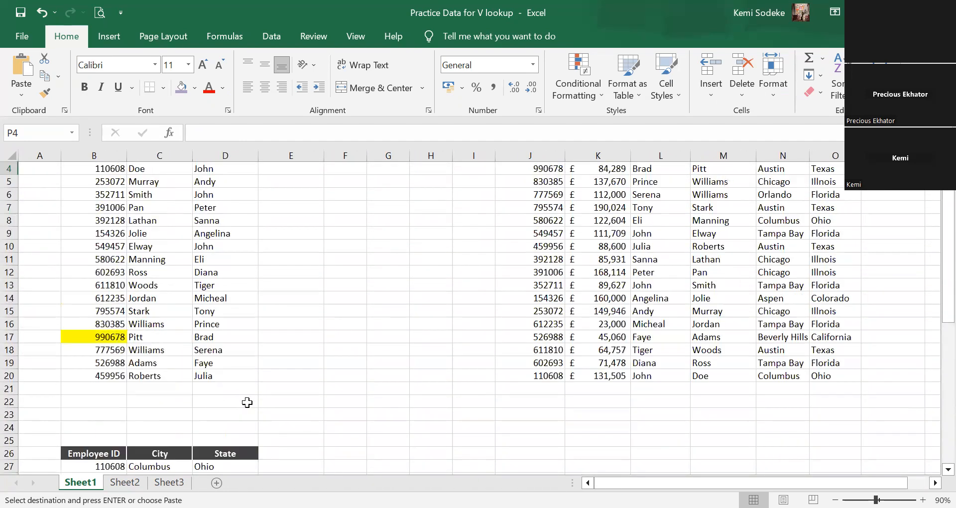
{"action": "scroll", "coordinate": [478, 319], "scroll_direction": "right", "scroll_amount": 1}
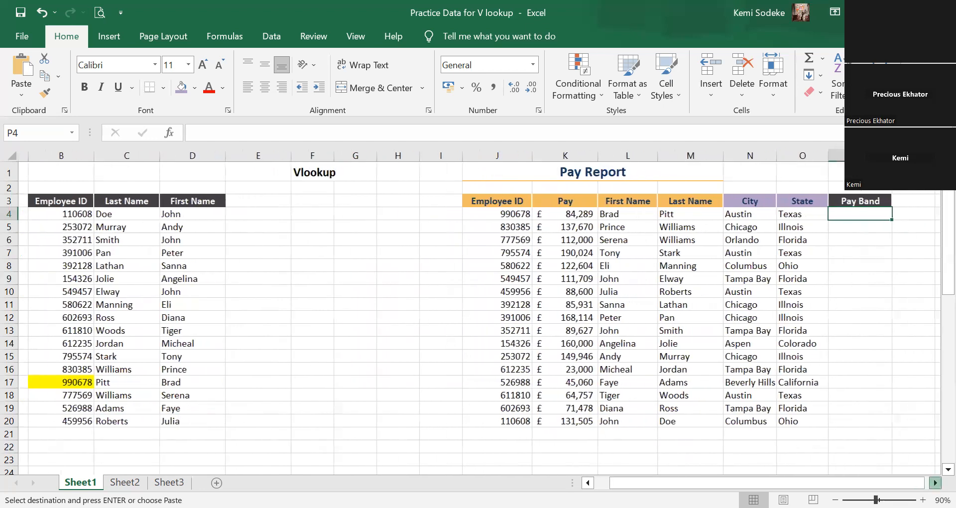
{"action": "left_click", "coordinate": [563, 214]}
{"action": "scroll", "coordinate": [322, 392], "scroll_direction": "down", "scroll_amount": 2}
{"action": "scroll", "coordinate": [322, 393], "scroll_direction": "down", "scroll_amount": 9}
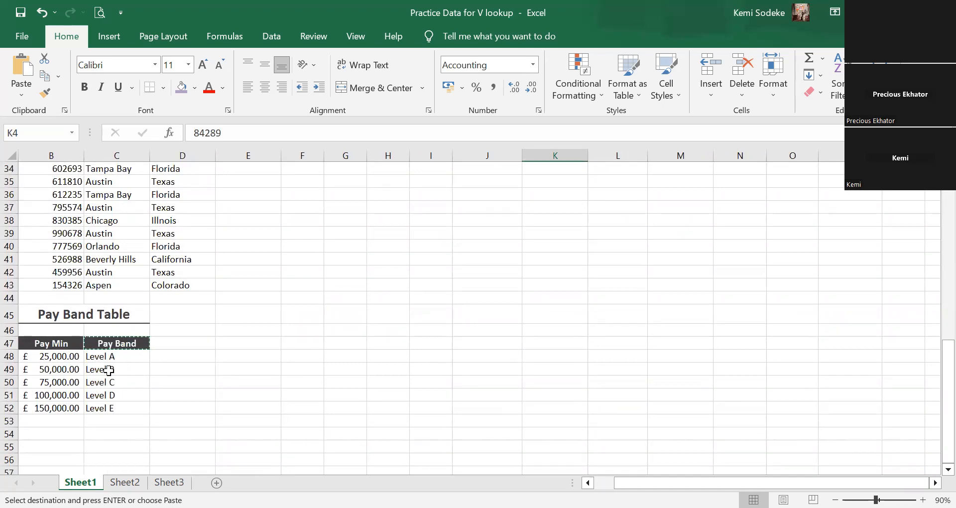
{"action": "scroll", "coordinate": [450, 415], "scroll_direction": "up", "scroll_amount": 11}
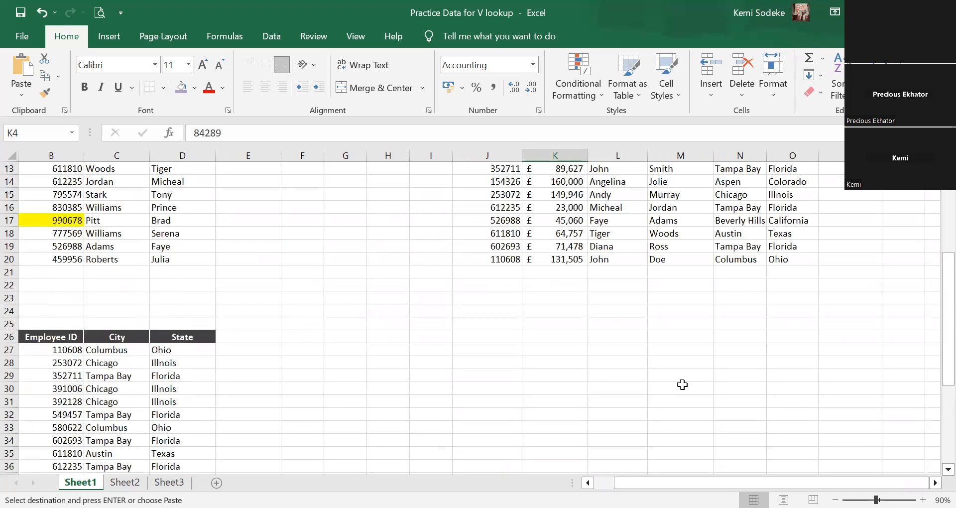
Set the pay in K16 of the Pay Report to 25000.
{"action": "left_click", "coordinate": [563, 371]}
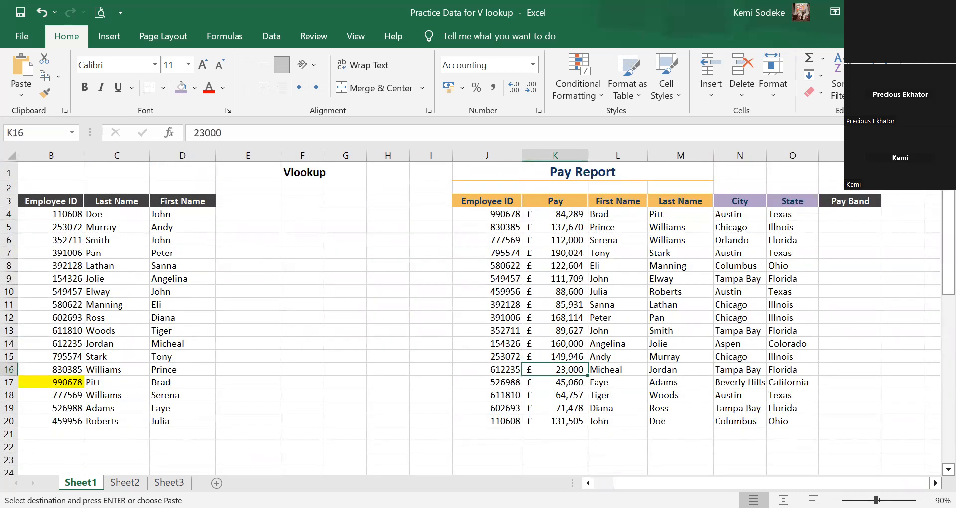
{"action": "type", "text": "25000"}
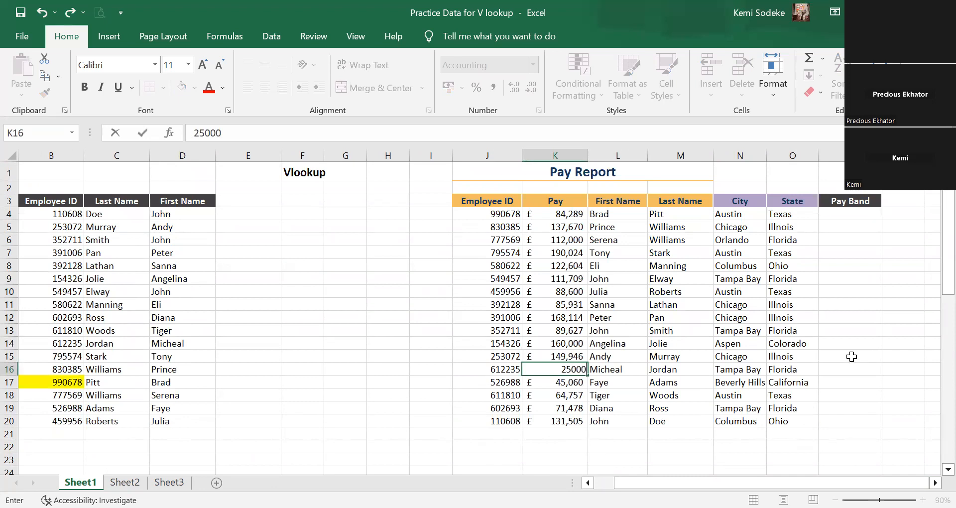
{"action": "left_click", "coordinate": [827, 357]}
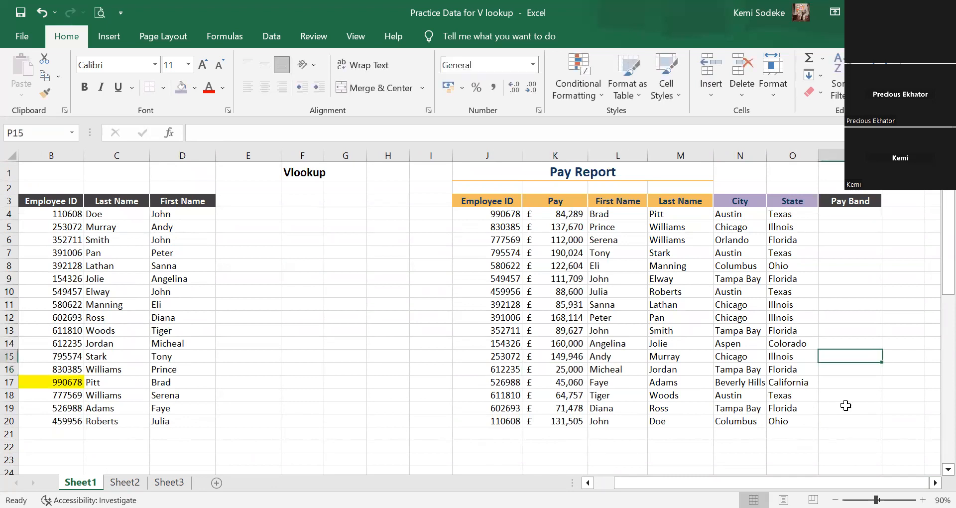
{"action": "left_click", "coordinate": [553, 369]}
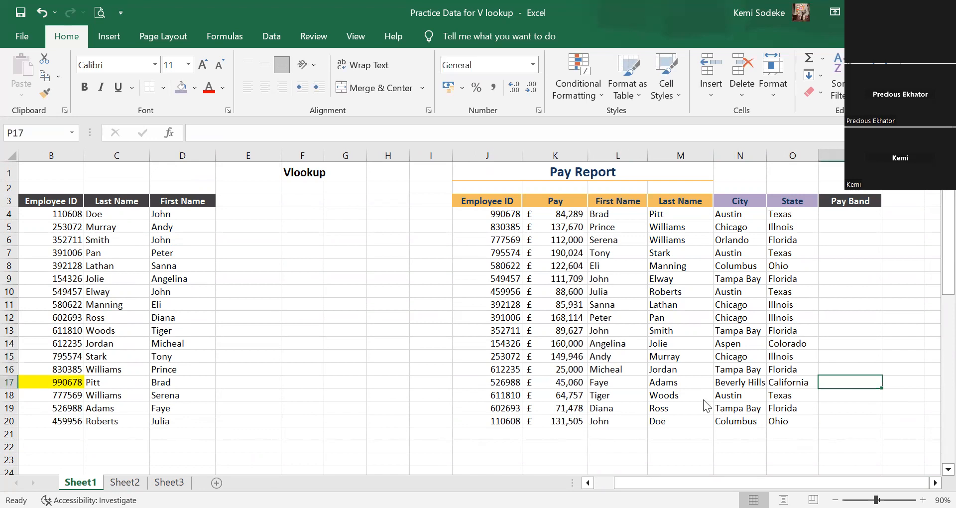
Start a VLOOKUP formula in P4 with the pay in K4 as its column-locked lookup value, $K4.
{"action": "left_click", "coordinate": [851, 217]}
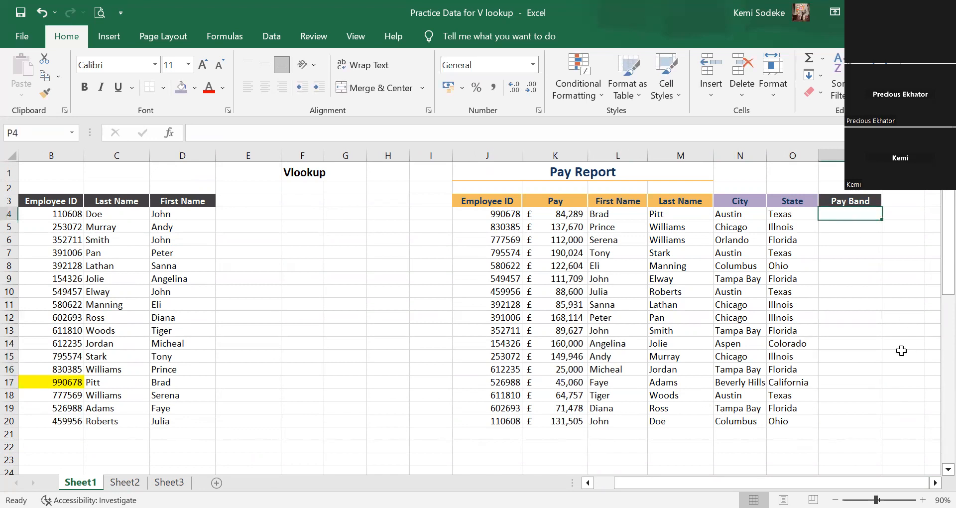
{"action": "left_click", "coordinate": [792, 213]}
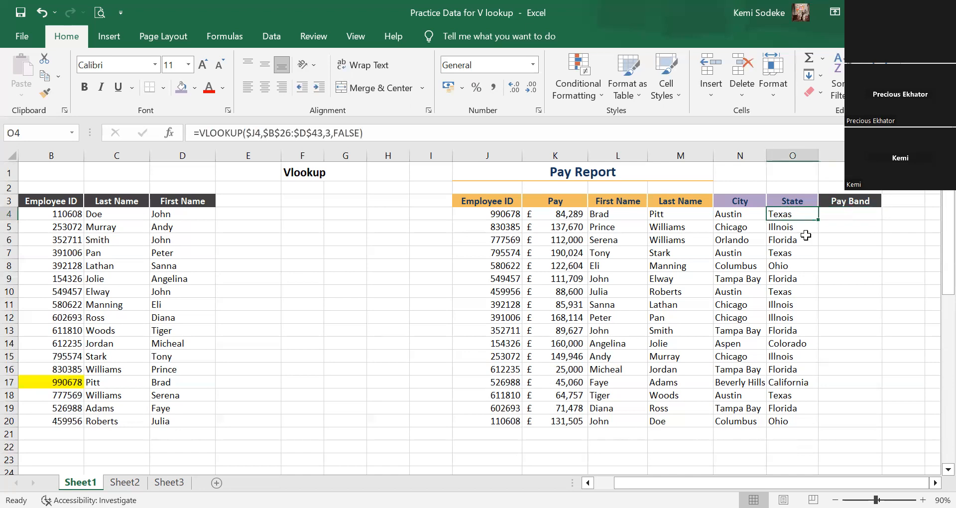
{"action": "left_click", "coordinate": [860, 215]}
{"action": "type", "text": "="}
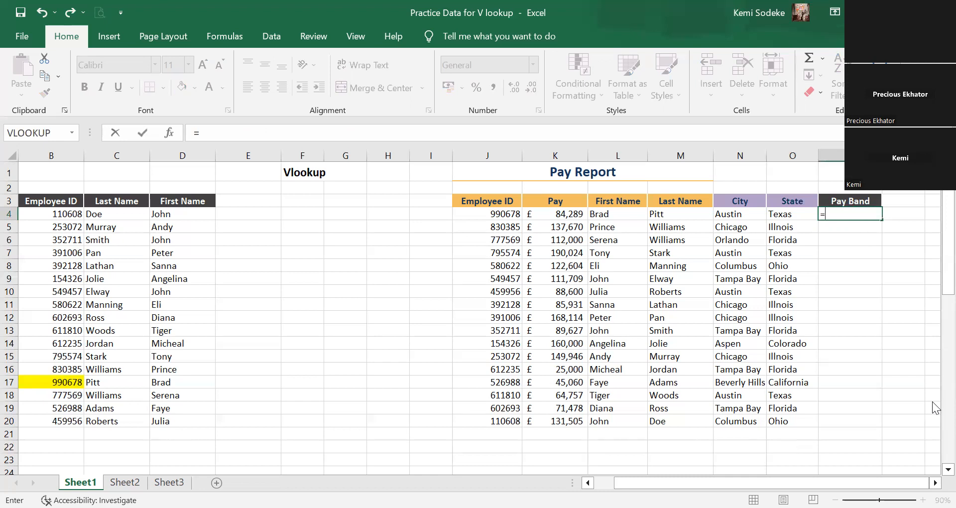
{"action": "type", "text": "vlookup("}
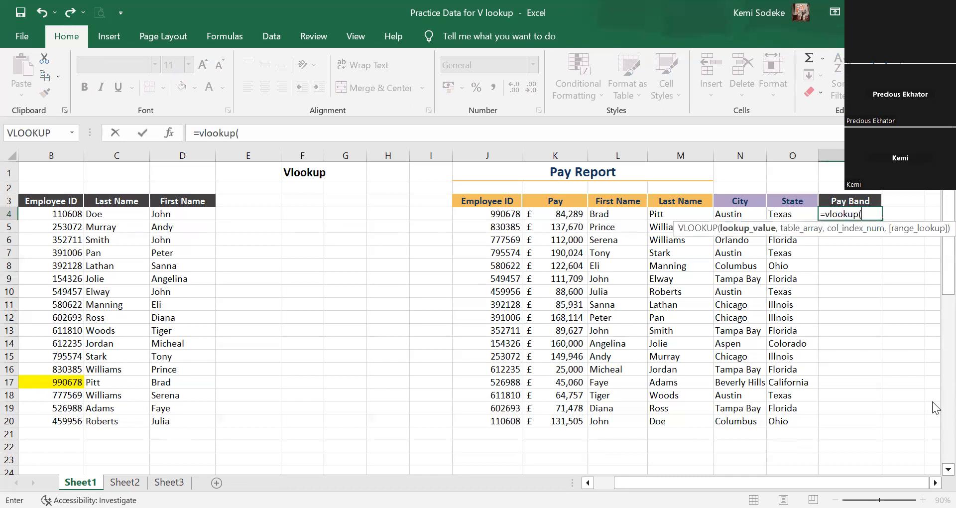
{"action": "left_click", "coordinate": [550, 214]}
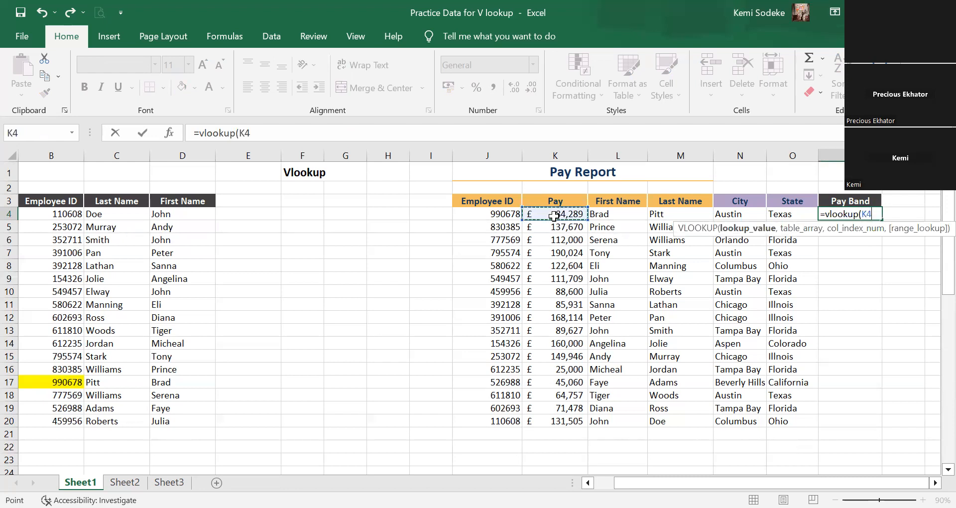
{"action": "left_click", "coordinate": [241, 133]}
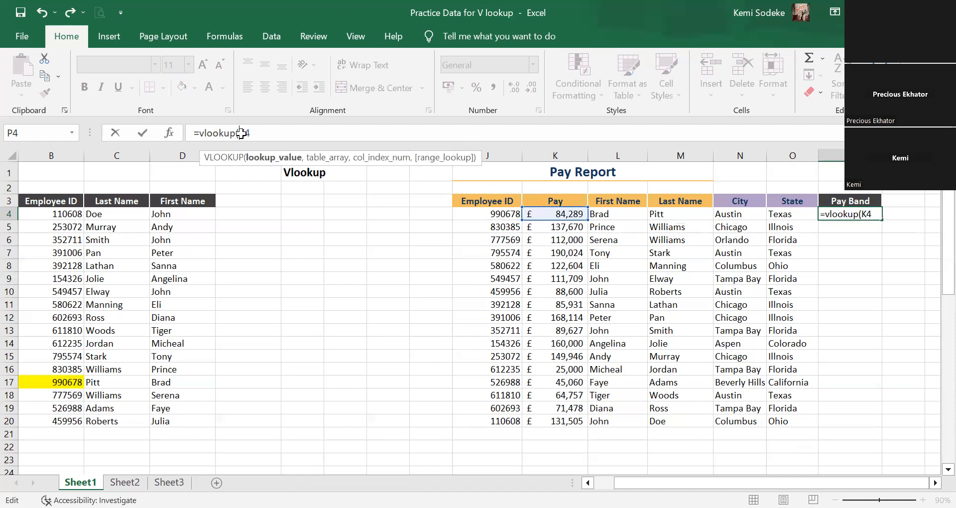
{"action": "type", "text": "$K4,"}
Set the VLOOKUP table array in P4 to the whole Pay Band Table with headers as the absolute range $B$47:$C$52.
{"action": "scroll", "coordinate": [474, 318], "scroll_direction": "left", "scroll_amount": 1}
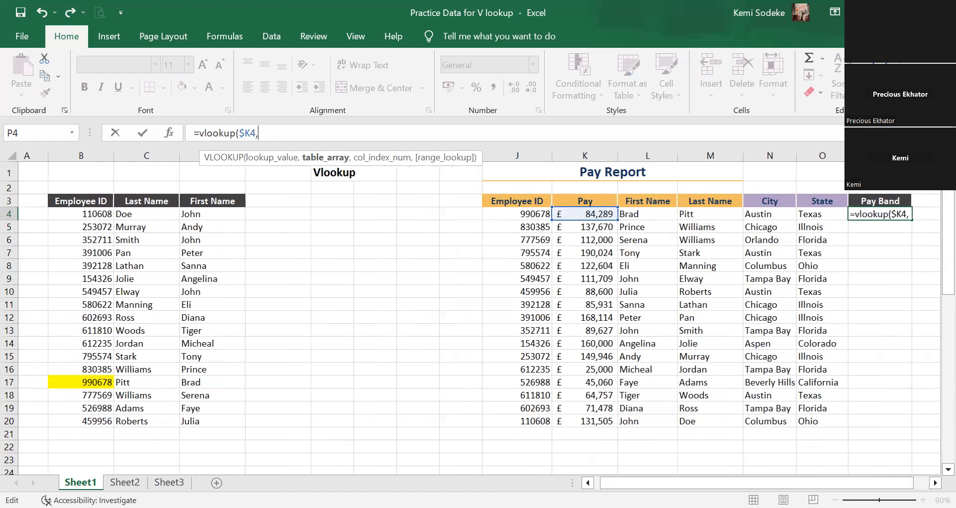
{"action": "left_click", "coordinate": [948, 469]}
{"action": "scroll", "coordinate": [935, 477], "scroll_direction": "down", "scroll_amount": 7}
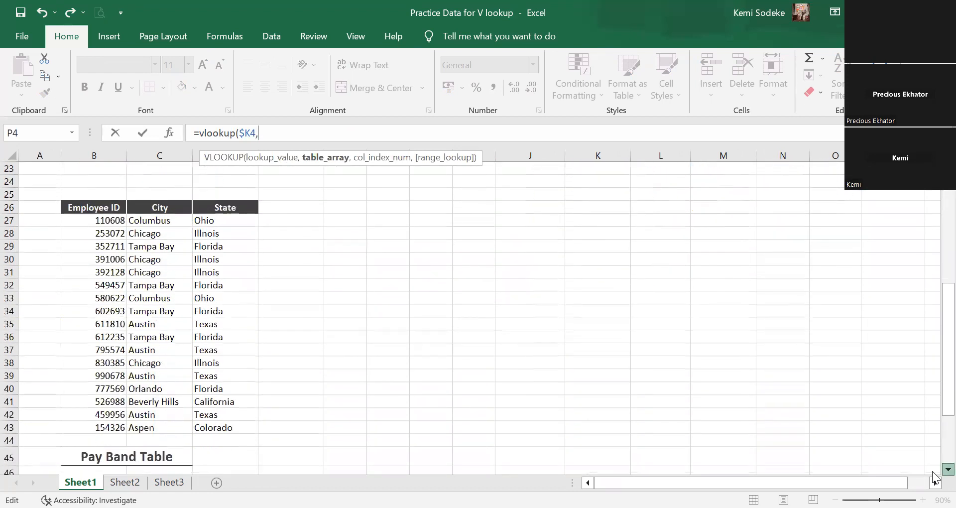
{"action": "scroll", "coordinate": [934, 477], "scroll_direction": "down", "scroll_amount": 4}
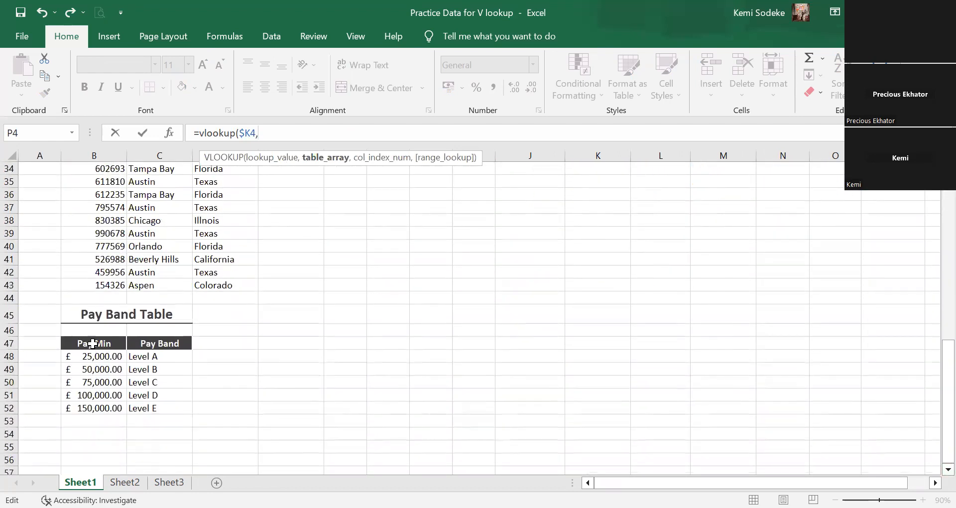
{"action": "left_click", "coordinate": [107, 348]}
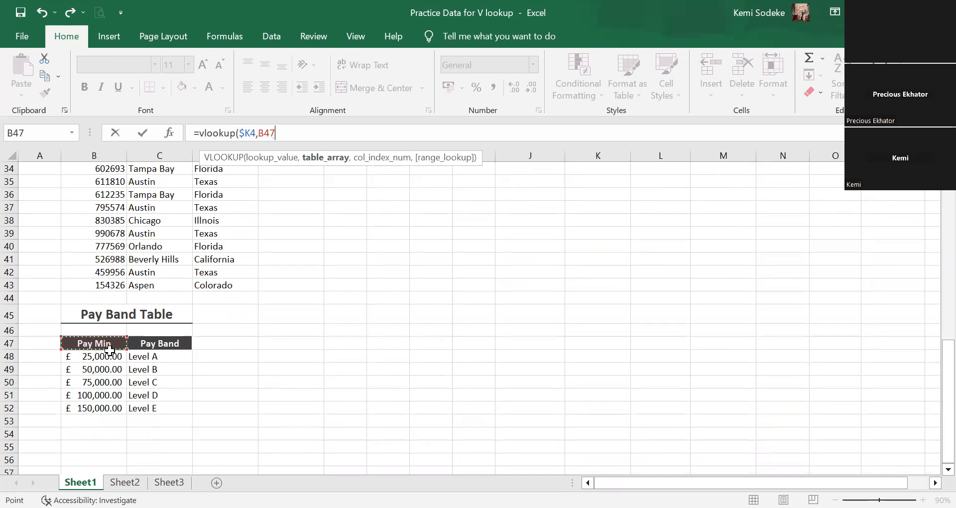
{"action": "left_click_drag", "start_coordinate": [160, 403], "coordinate": [160, 407]}
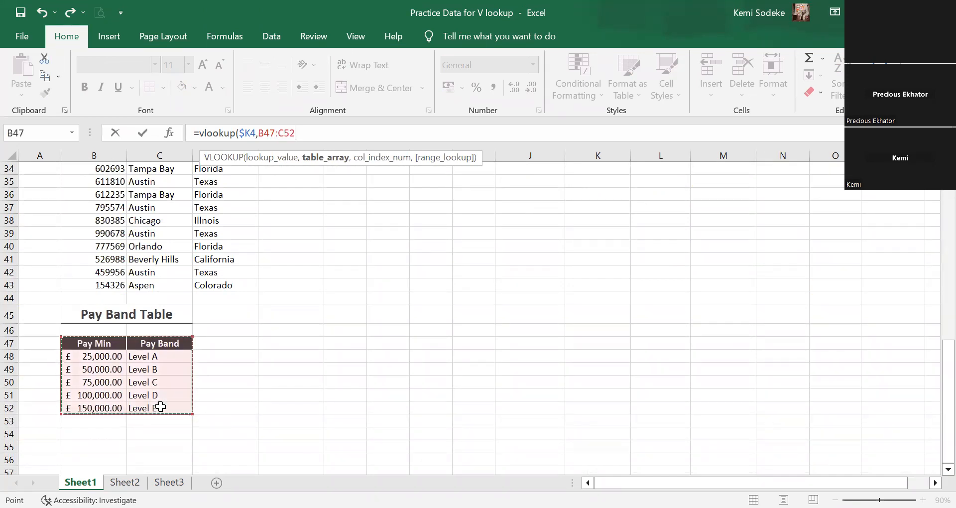
{"action": "key", "text": "F4"}
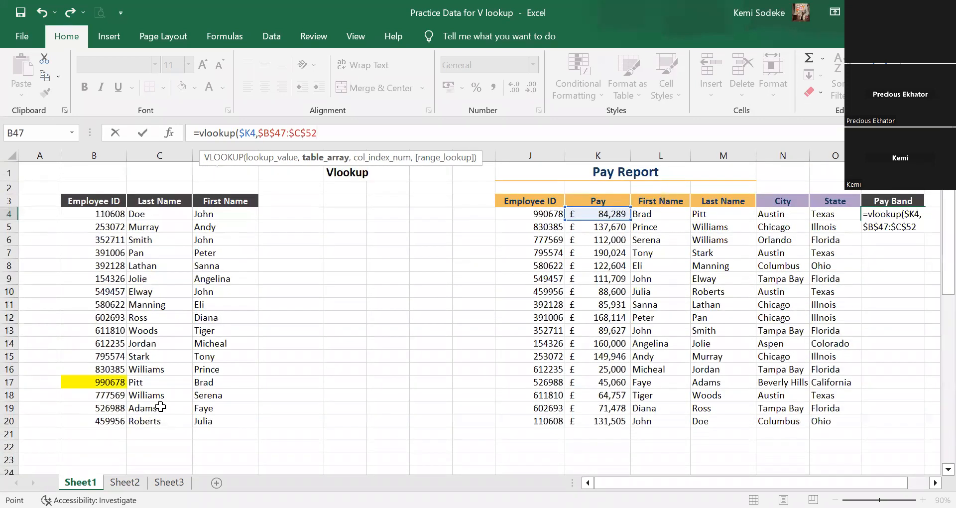
{"action": "type", "text": ","}
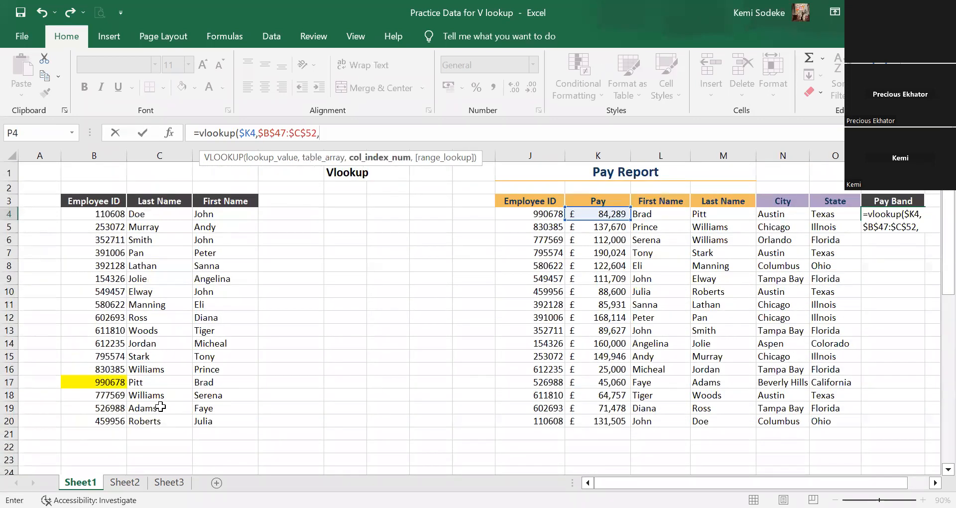
Complete the P4 formula with column index 2 and TRUE for an approximate match.
{"action": "left_click", "coordinate": [948, 470]}
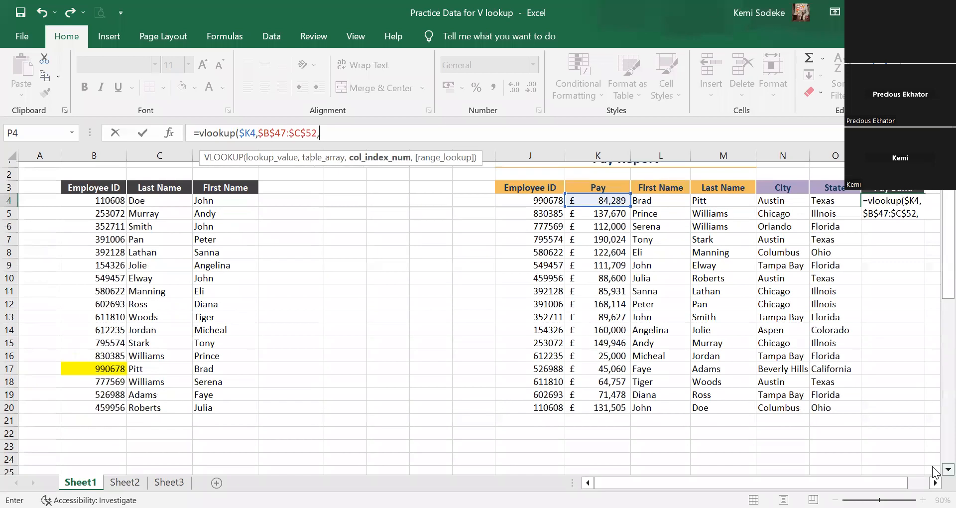
{"action": "scroll", "coordinate": [933, 470], "scroll_direction": "down", "scroll_amount": 9}
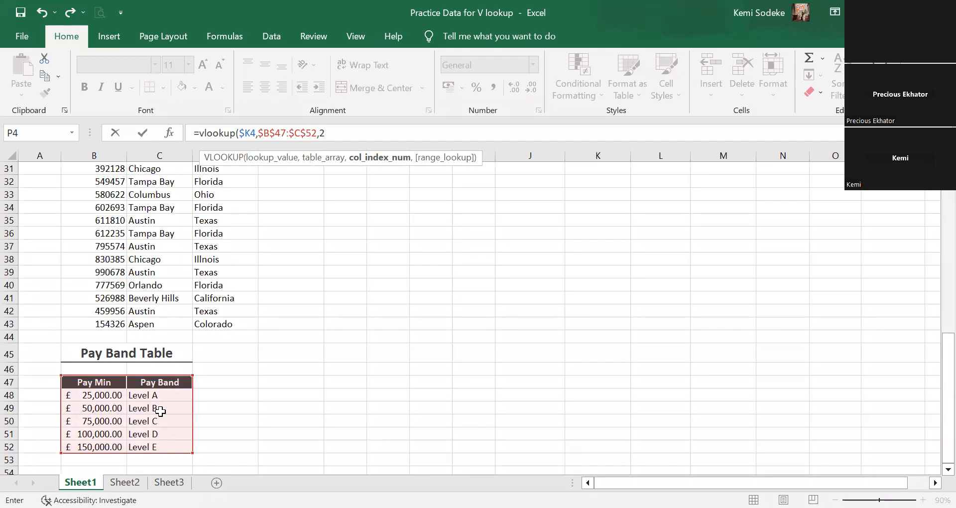
{"action": "type", "text": ","}
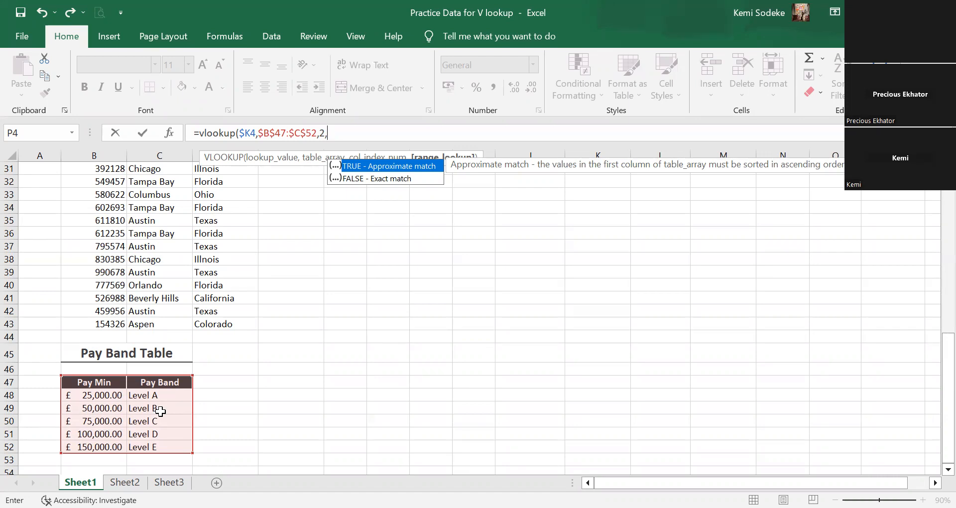
{"action": "type", "text": "true)"}
{"action": "key", "text": "Return"}
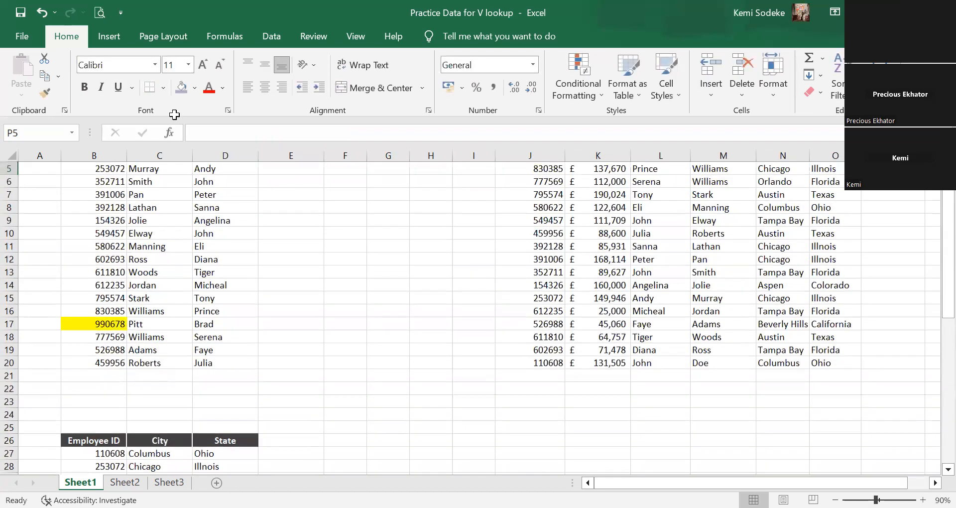
Check the pay band in P4 against the Pay Band Table and fill its formula down through P20.
{"action": "scroll", "coordinate": [879, 341], "scroll_direction": "up", "scroll_amount": 2}
{"action": "left_click", "coordinate": [904, 214]}
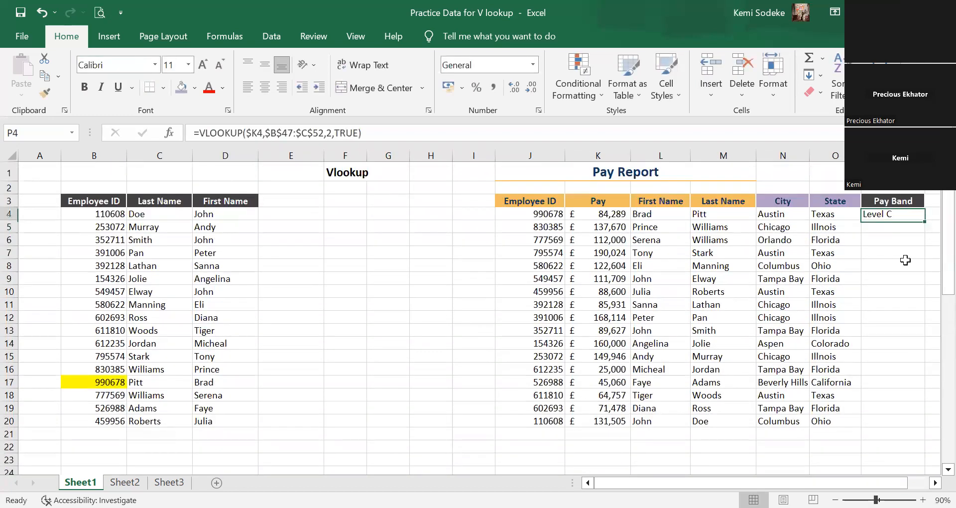
{"action": "left_click", "coordinate": [620, 214]}
{"action": "scroll", "coordinate": [274, 357], "scroll_direction": "down", "scroll_amount": 14}
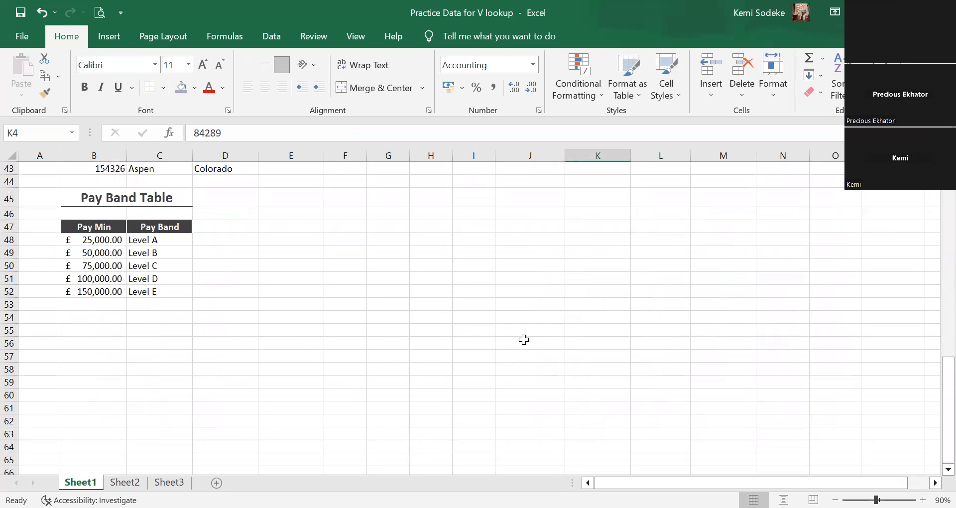
{"action": "scroll", "coordinate": [512, 339], "scroll_direction": "up", "scroll_amount": 3}
{"action": "scroll", "coordinate": [512, 340], "scroll_direction": "up", "scroll_amount": 11}
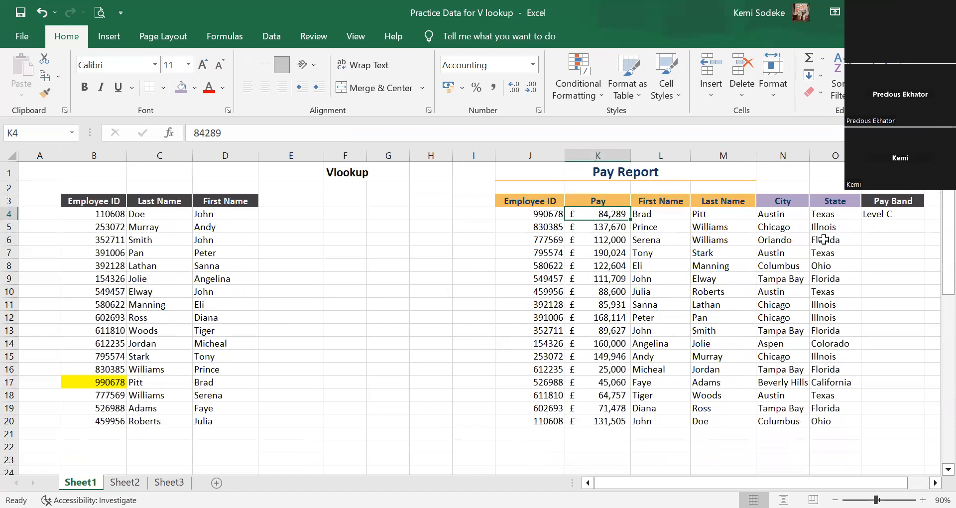
{"action": "left_click", "coordinate": [889, 214]}
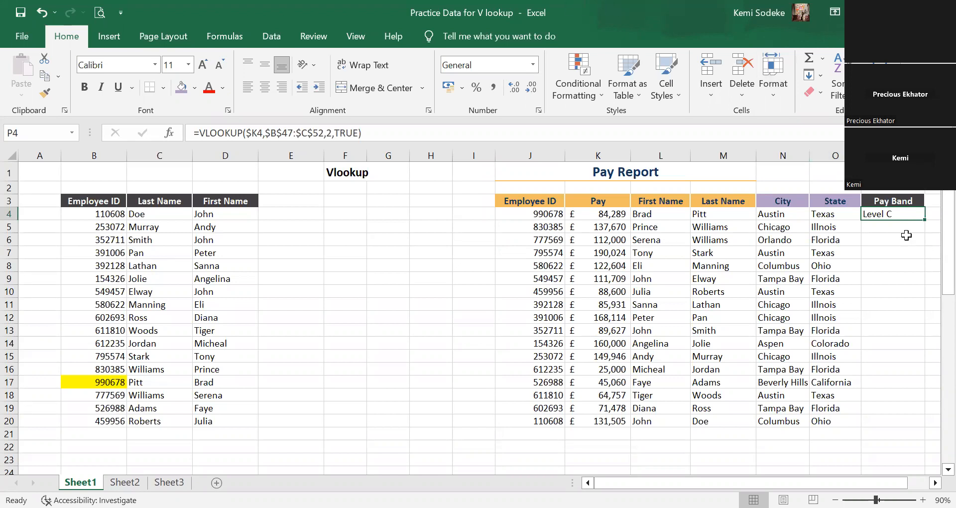
{"action": "left_click_drag", "start_coordinate": [923, 215], "coordinate": [916, 424]}
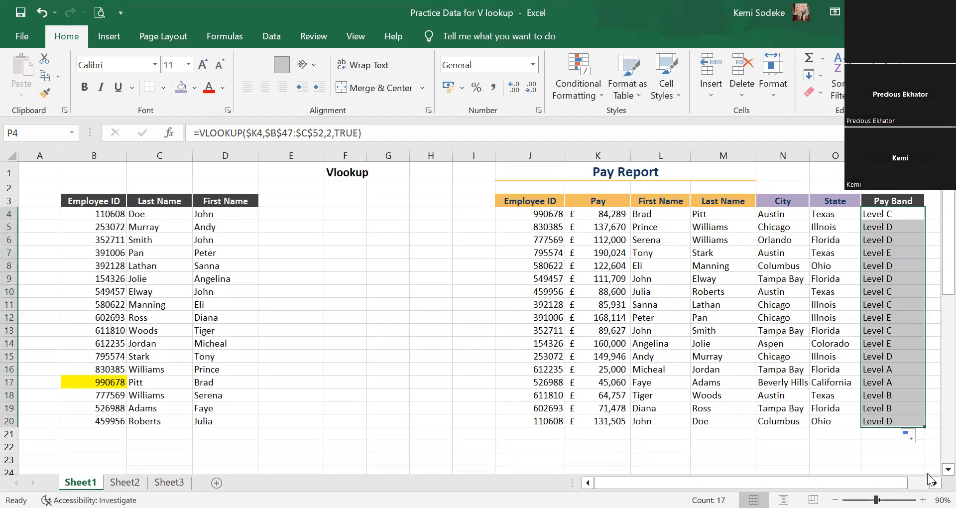
{"action": "left_click", "coordinate": [856, 457]}
Compare the filled pay bands with the Pay Band Table, tracing the pay in K4 to its matching level.
{"action": "scroll", "coordinate": [623, 335], "scroll_direction": "down", "scroll_amount": 13}
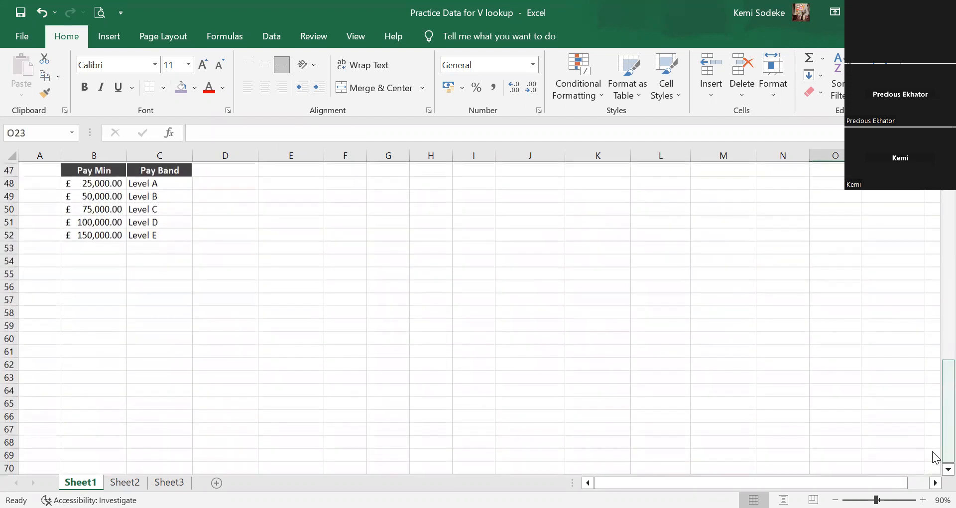
{"action": "scroll", "coordinate": [604, 337], "scroll_direction": "up", "scroll_amount": 13}
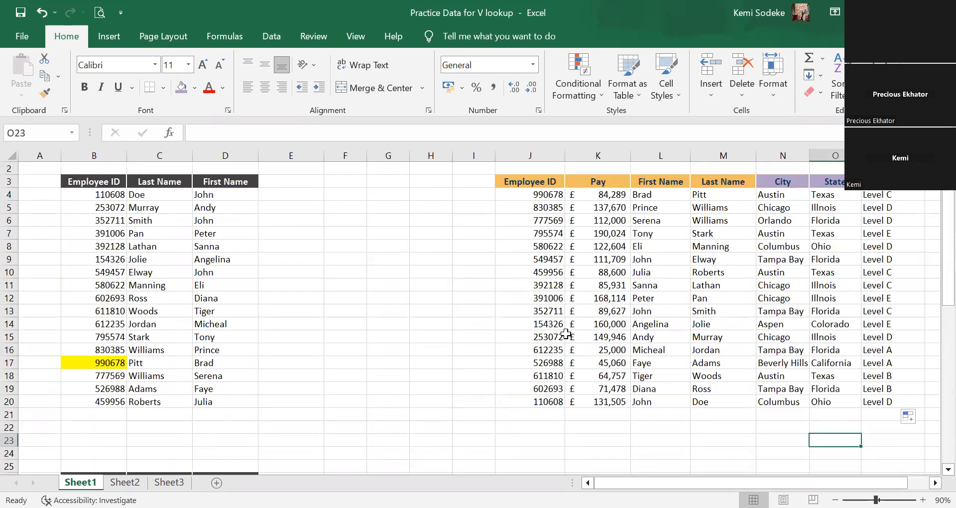
{"action": "scroll", "coordinate": [921, 333], "scroll_direction": "up", "scroll_amount": 1}
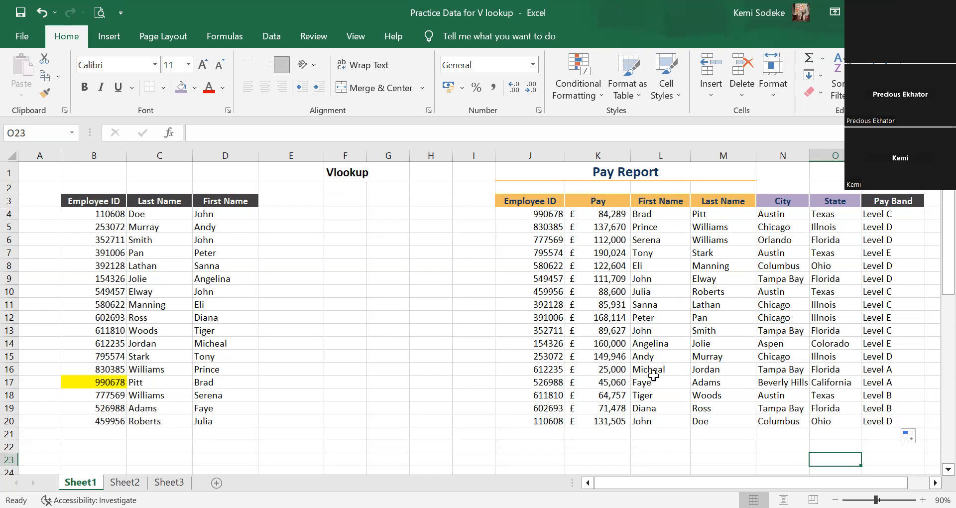
{"action": "left_click", "coordinate": [599, 214]}
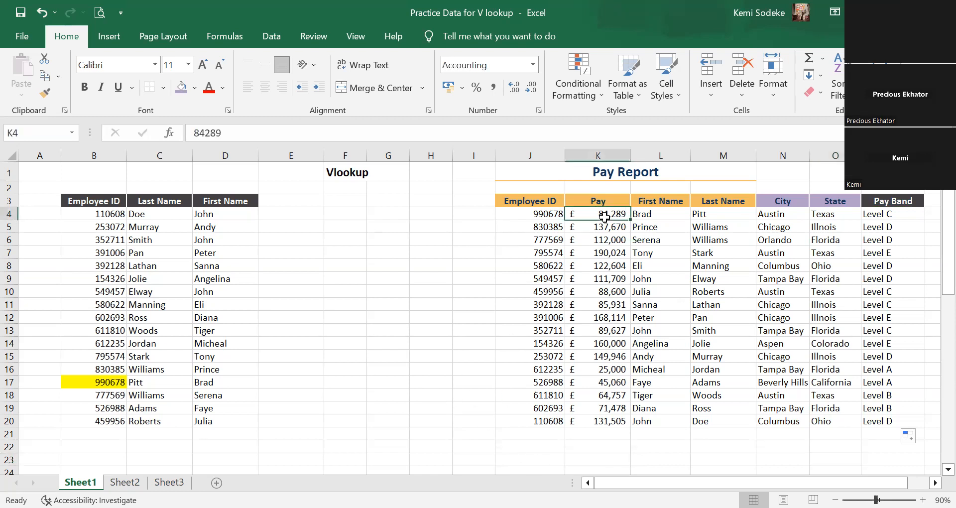
{"action": "scroll", "coordinate": [156, 336], "scroll_direction": "down", "scroll_amount": 4}
{"action": "scroll", "coordinate": [156, 336], "scroll_direction": "down", "scroll_amount": 8}
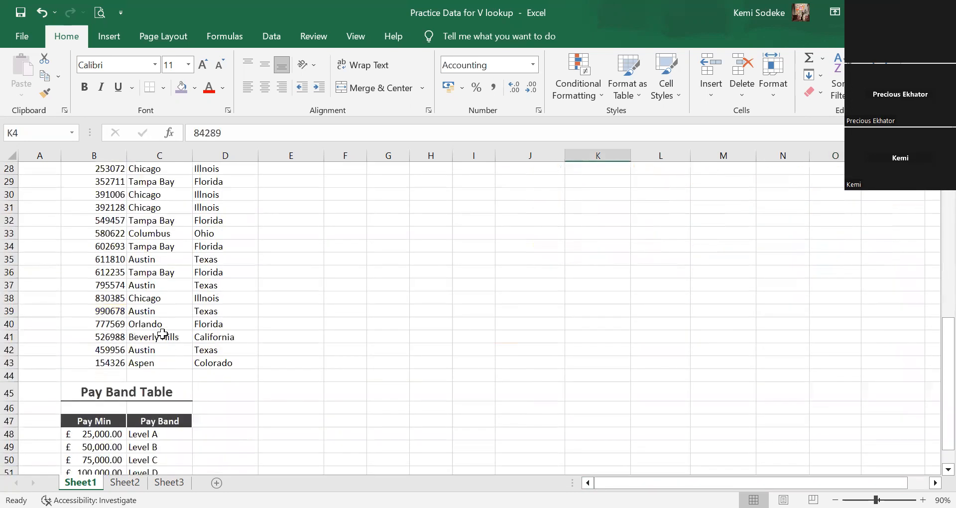
{"action": "left_click", "coordinate": [137, 343]}
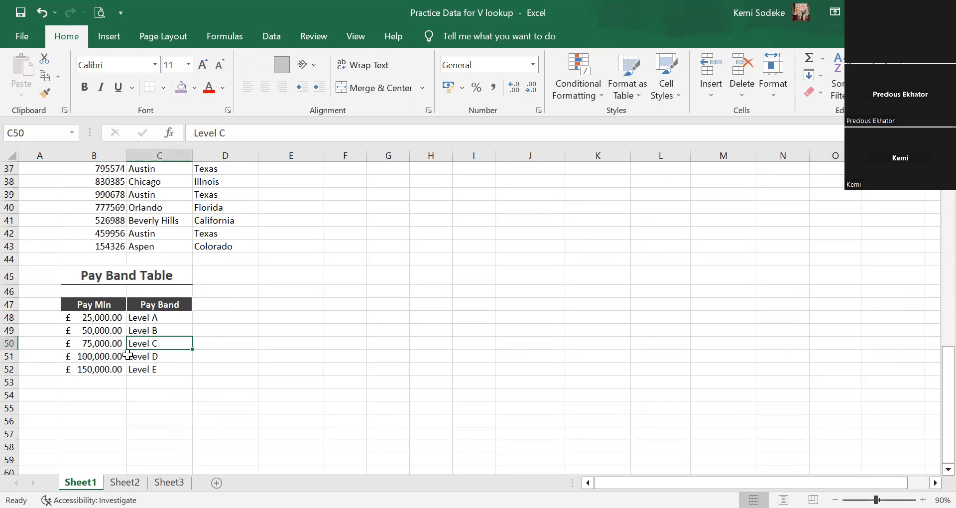
{"action": "scroll", "coordinate": [384, 388], "scroll_direction": "up", "scroll_amount": 1}
{"action": "scroll", "coordinate": [384, 388], "scroll_direction": "up", "scroll_amount": 12}
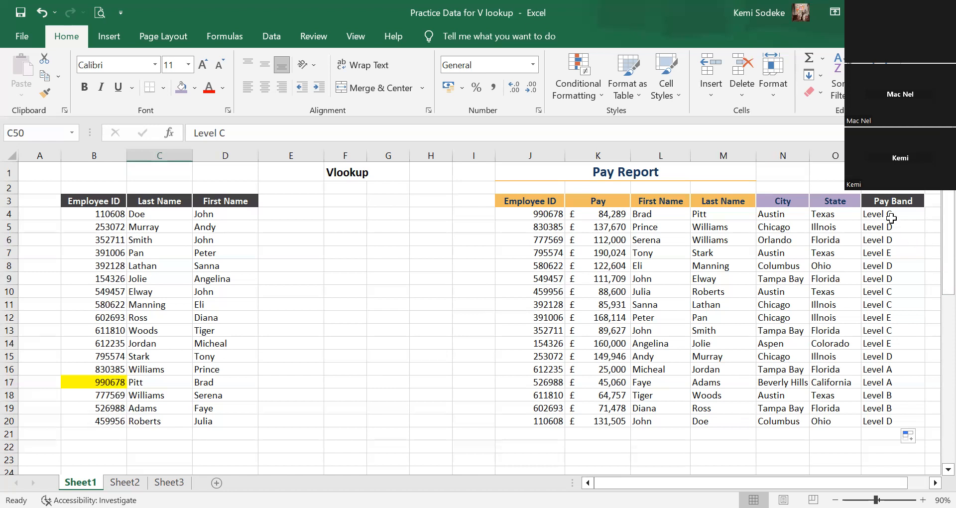
Open the VLOOKUP formula in P4 for editing and examine the cells it references in the Pay Band Table.
{"action": "left_click", "coordinate": [891, 216]}
{"action": "left_click", "coordinate": [392, 133]}
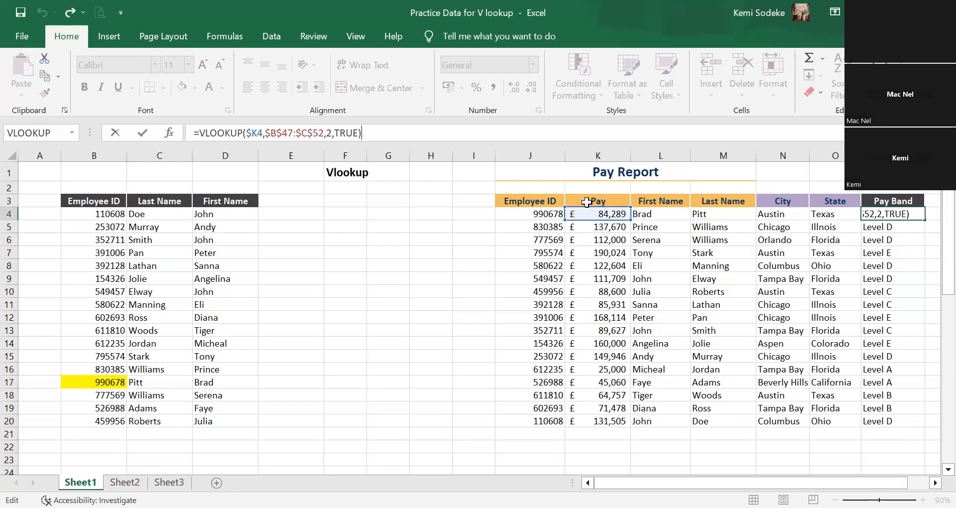
{"action": "scroll", "coordinate": [937, 452], "scroll_direction": "down", "scroll_amount": 15}
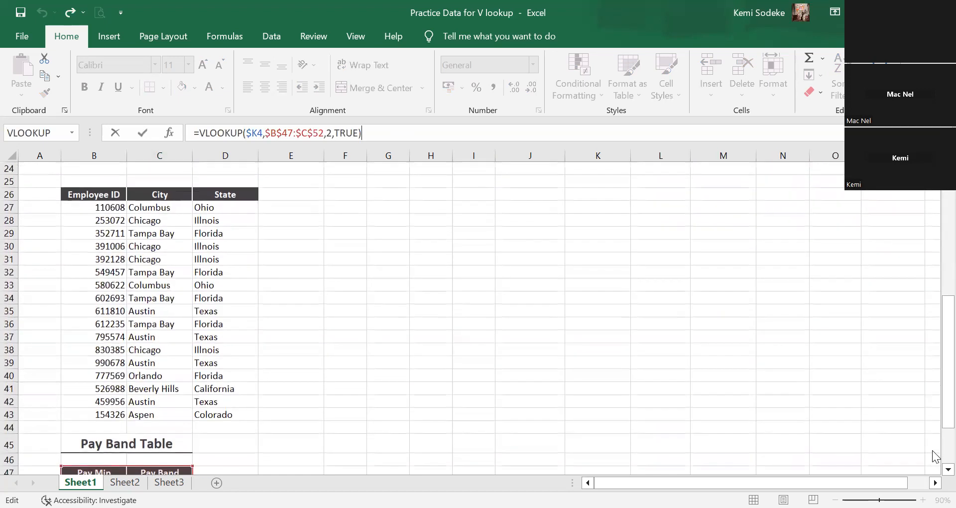
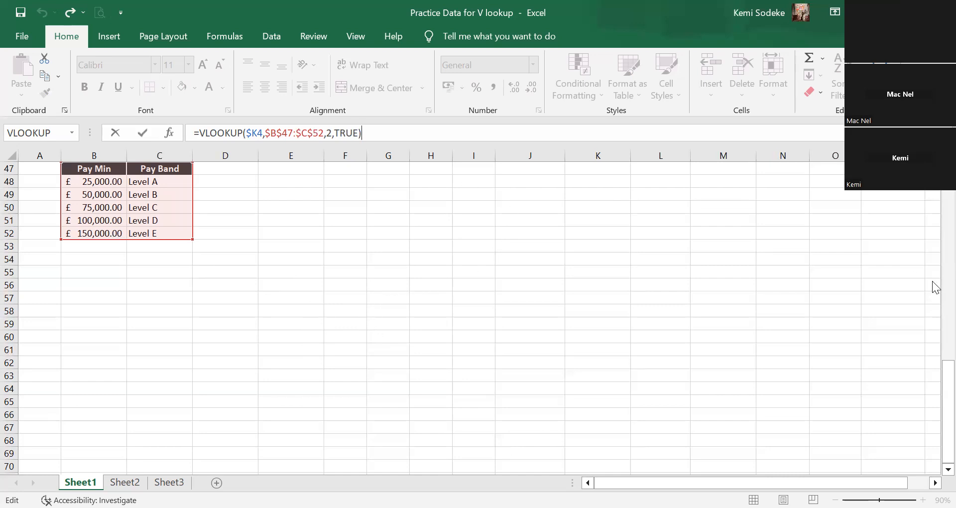
Review the Pay Band Table range and the K4 pay referenced by the P4 formula, and leave formula editing.
{"action": "scroll", "coordinate": [471, 318], "scroll_direction": "up", "scroll_amount": 3}
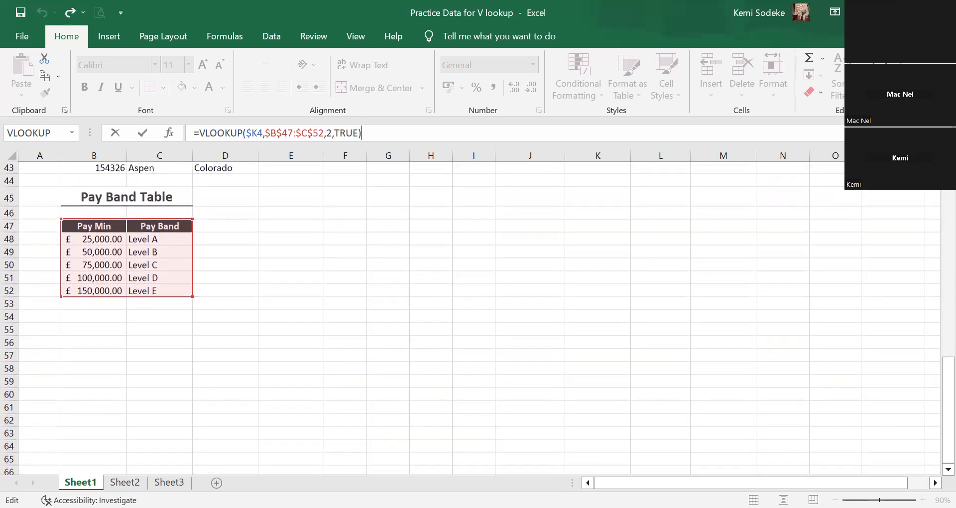
{"action": "scroll", "coordinate": [471, 318], "scroll_direction": "up", "scroll_amount": 2}
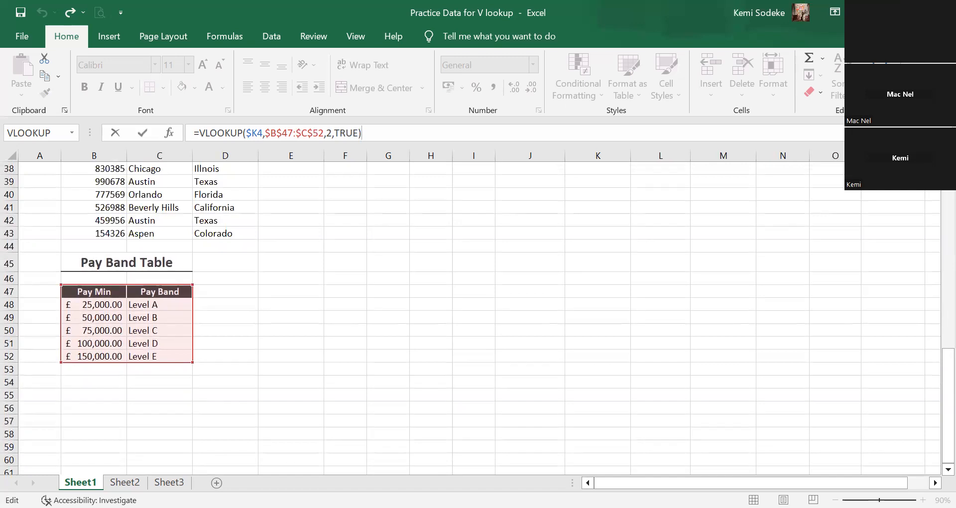
{"action": "scroll", "coordinate": [471, 318], "scroll_direction": "up", "scroll_amount": 10}
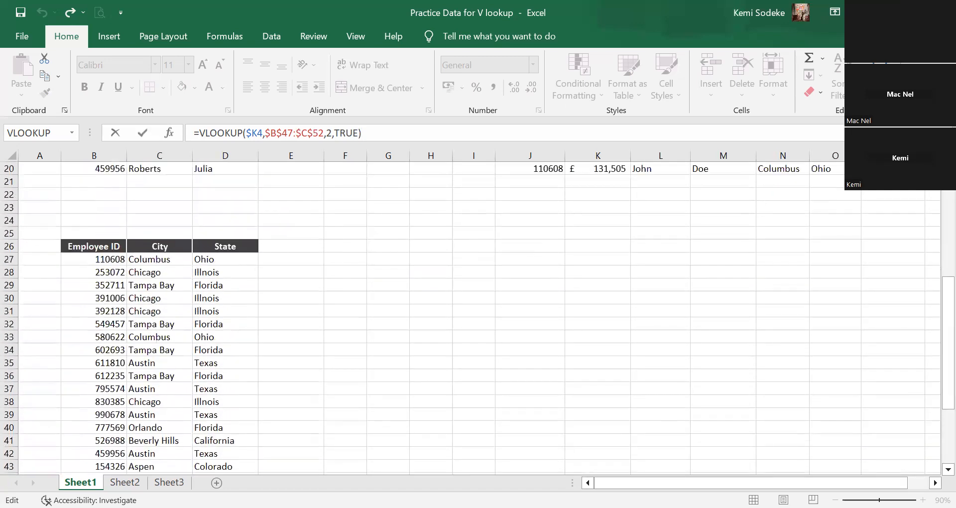
{"action": "scroll", "coordinate": [471, 318], "scroll_direction": "up", "scroll_amount": 2}
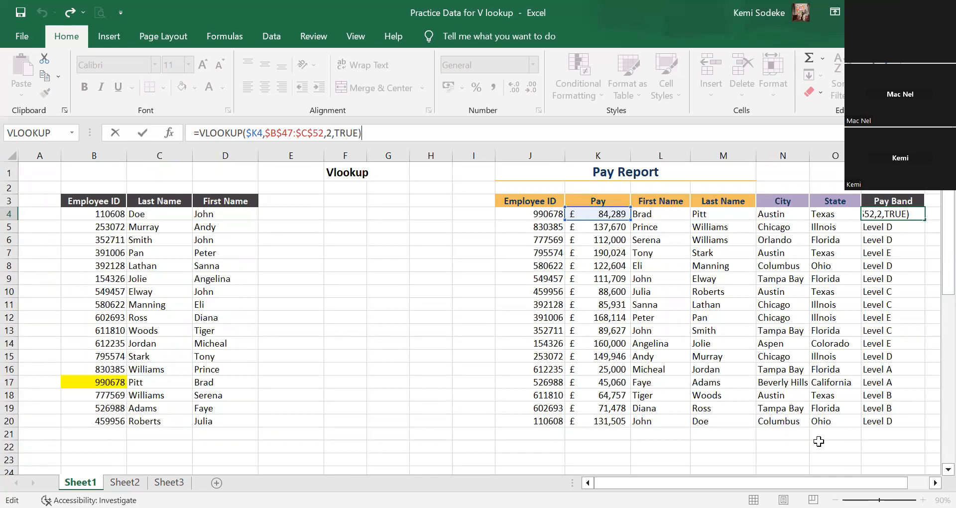
{"action": "left_click", "coordinate": [430, 408]}
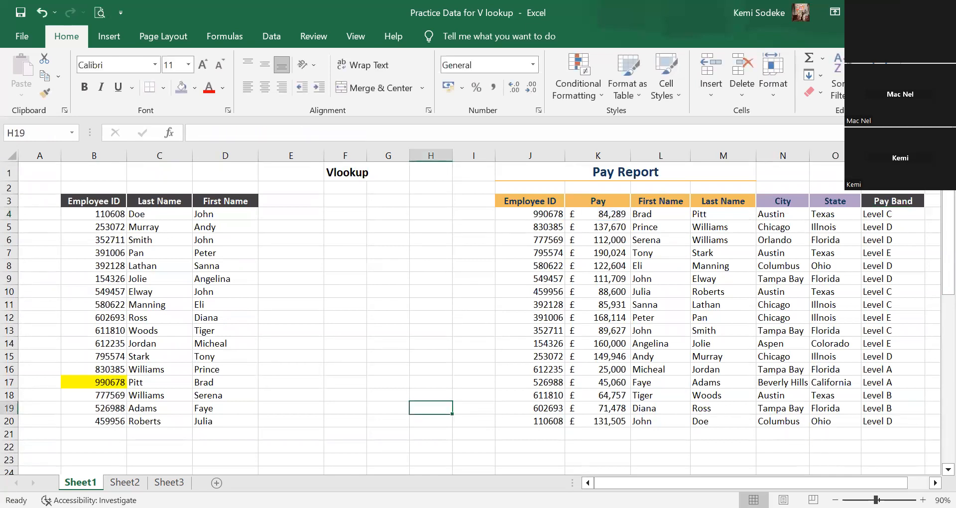
{"action": "left_click", "coordinate": [910, 443]}
Set the pay in K16 to 23000.
{"action": "left_click", "coordinate": [607, 373]}
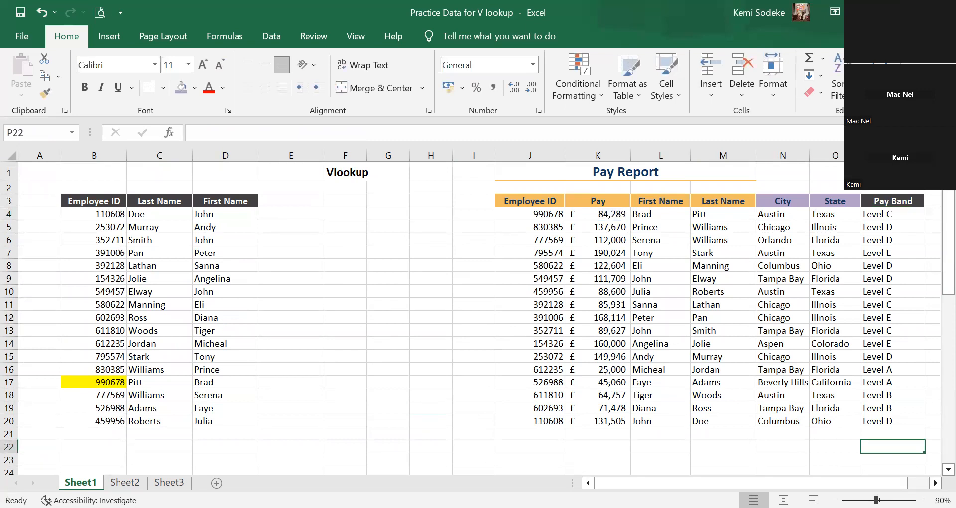
{"action": "type", "text": "23000"}
{"action": "key", "text": "Return"}
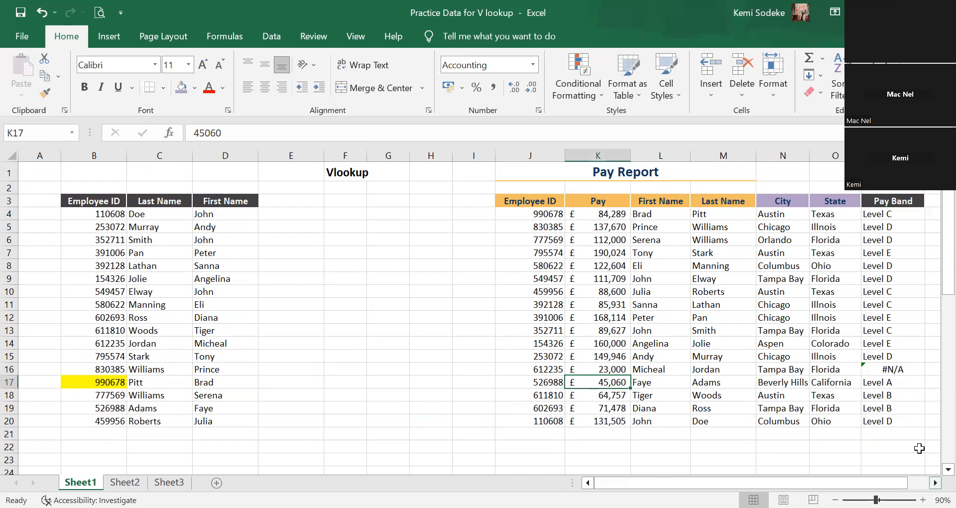
Inspect the lookup formula in P16 and check the Level A minimum pay in the Pay Band Table.
{"action": "left_click", "coordinate": [893, 369]}
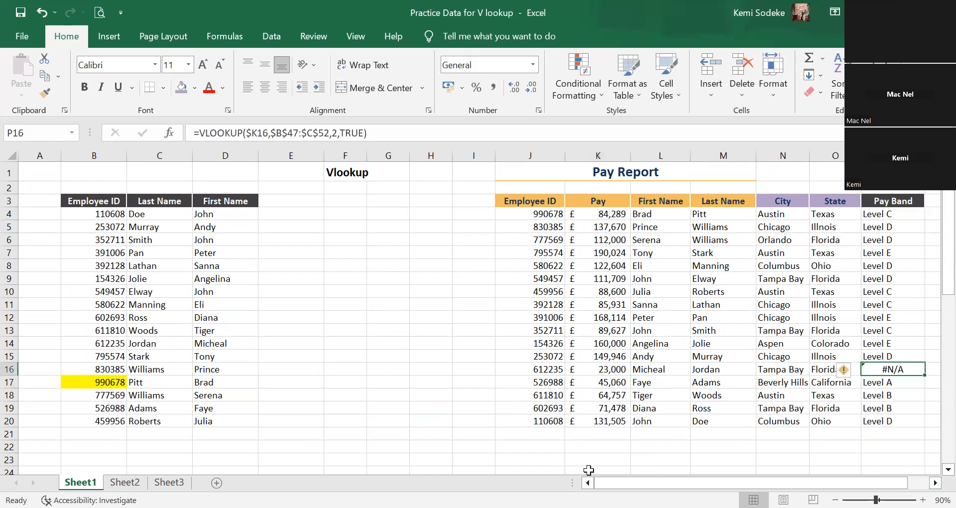
{"action": "scroll", "coordinate": [333, 322], "scroll_direction": "down", "scroll_amount": 8}
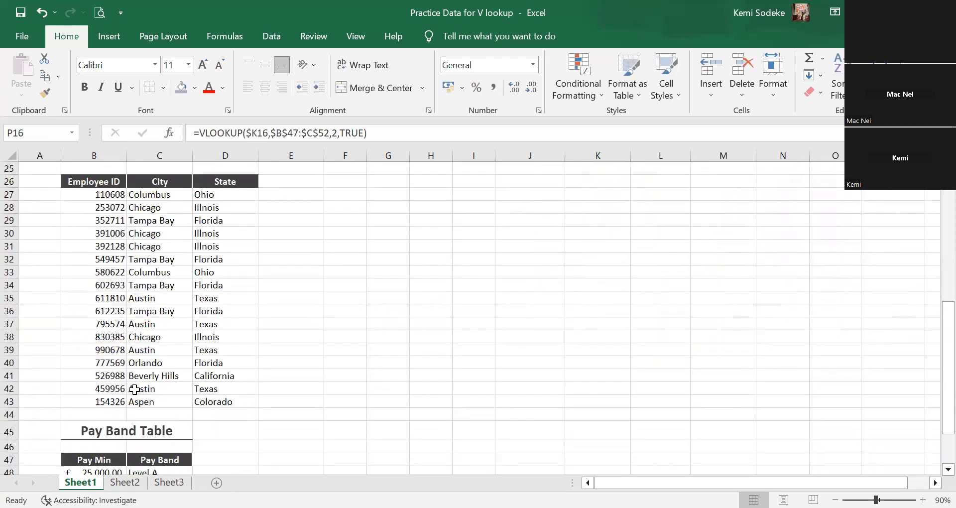
{"action": "scroll", "coordinate": [131, 393], "scroll_direction": "down", "scroll_amount": 2}
{"action": "left_click", "coordinate": [100, 397]}
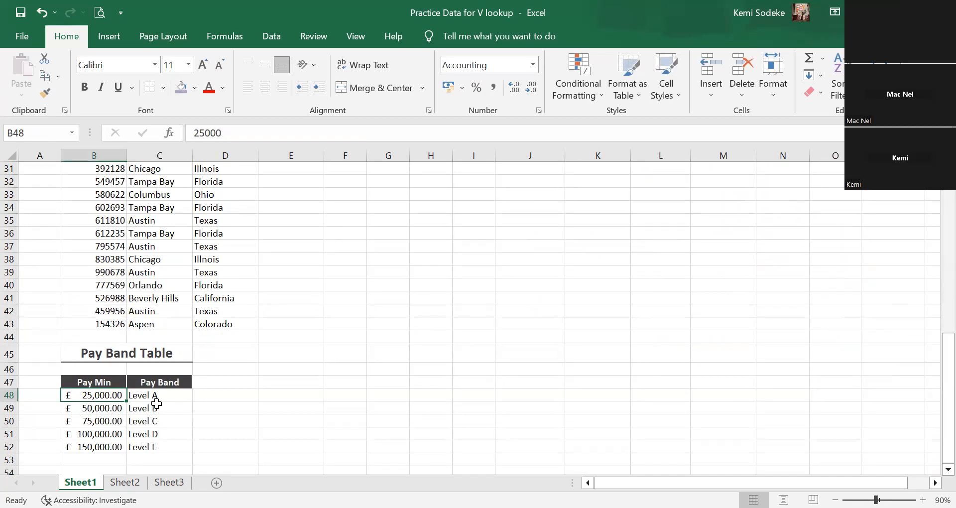
{"action": "scroll", "coordinate": [752, 314], "scroll_direction": "up", "scroll_amount": 10}
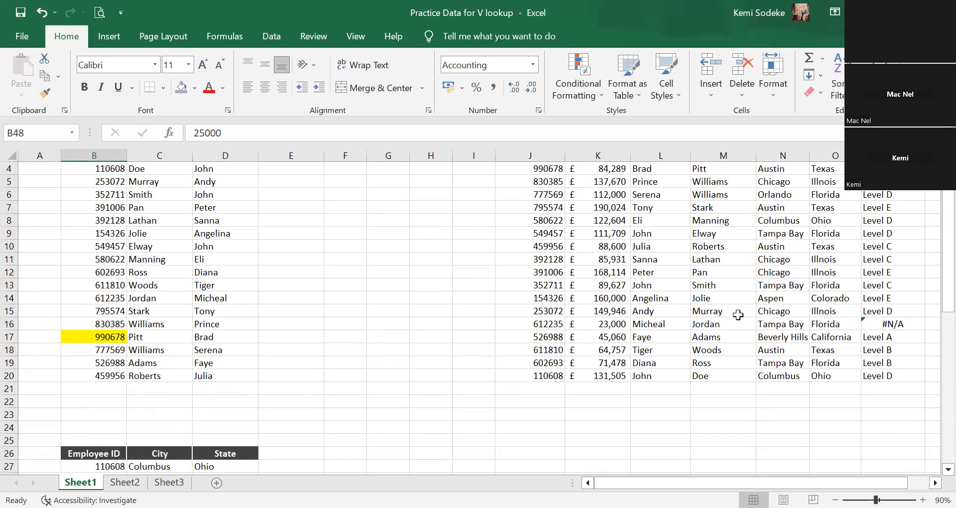
{"action": "left_click", "coordinate": [909, 369]}
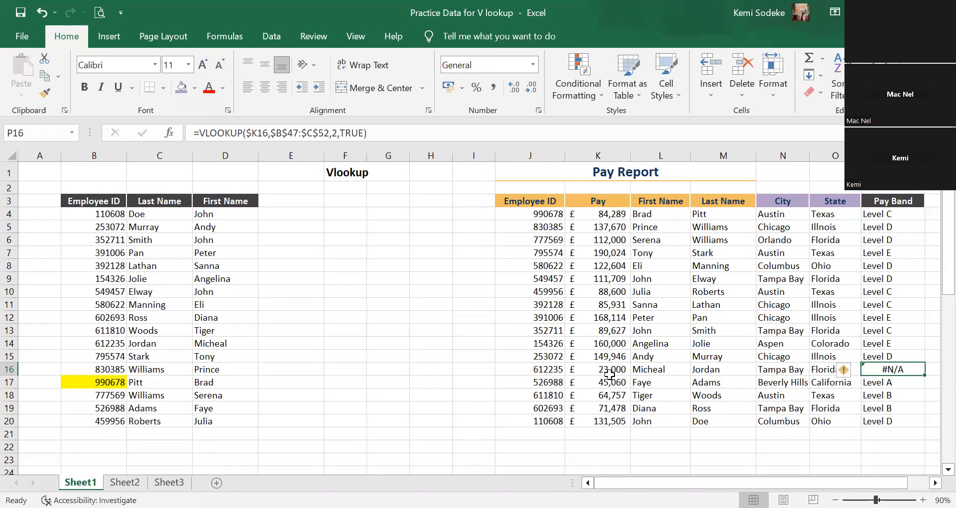
Compare the pay in K16 with the Pay Band Table minimums and recheck the pay band result in P16.
{"action": "scroll", "coordinate": [277, 353], "scroll_direction": "down", "scroll_amount": 3}
{"action": "scroll", "coordinate": [269, 359], "scroll_direction": "down", "scroll_amount": 5}
{"action": "scroll", "coordinate": [526, 329], "scroll_direction": "up", "scroll_amount": 8}
{"action": "left_click", "coordinate": [595, 368]}
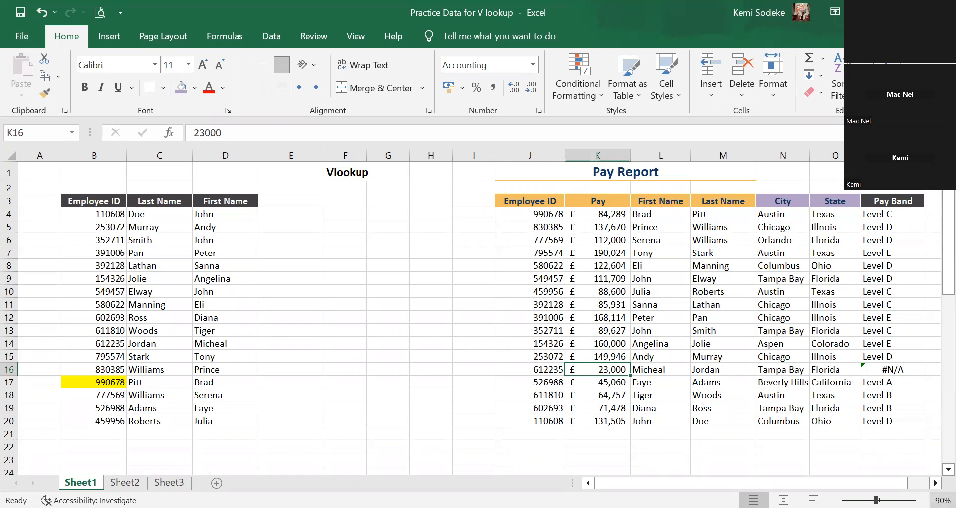
{"action": "scroll", "coordinate": [802, 408], "scroll_direction": "right", "scroll_amount": 3}
{"action": "left_click", "coordinate": [772, 408]}
{"action": "left_click", "coordinate": [435, 368]}
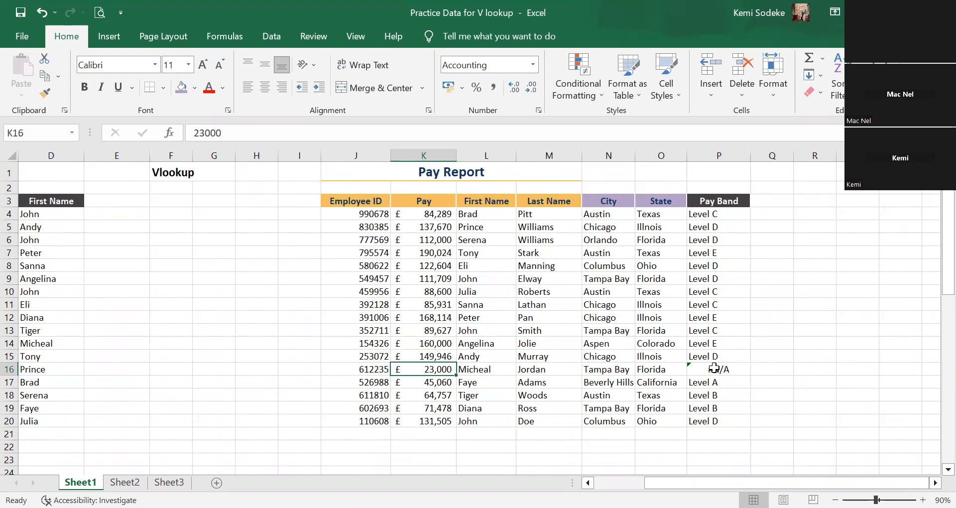
{"action": "left_click", "coordinate": [719, 369]}
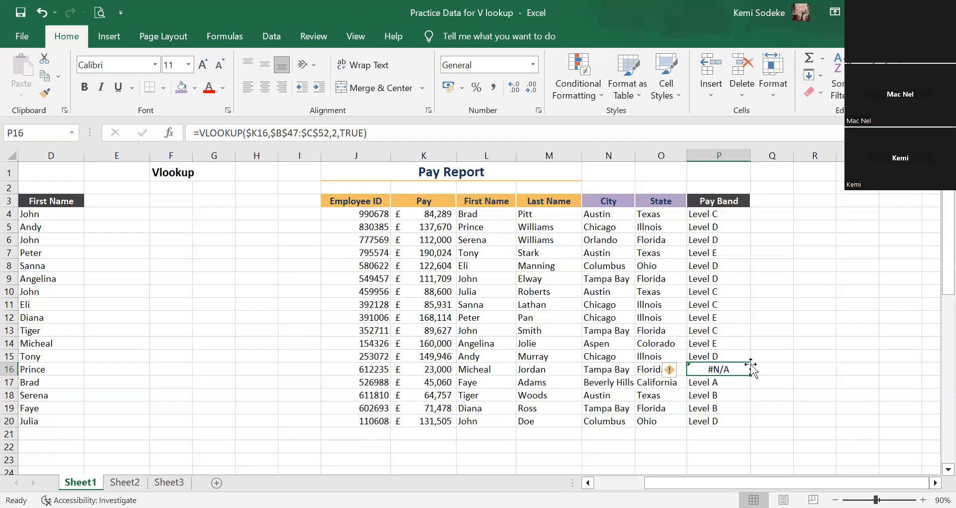
Widen column Q slightly, beside the Pay Band column of the Pay Report.
{"action": "left_click", "coordinate": [785, 333]}
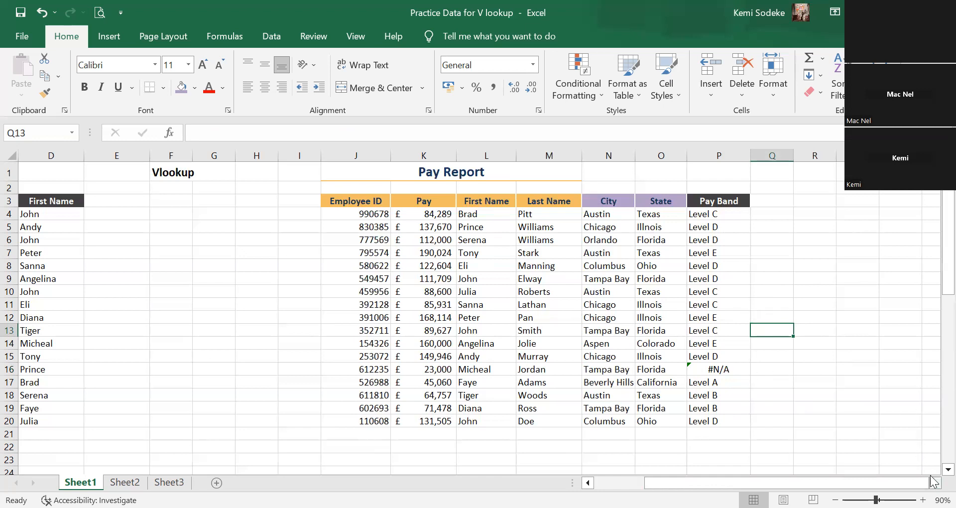
{"action": "left_click", "coordinate": [935, 482]}
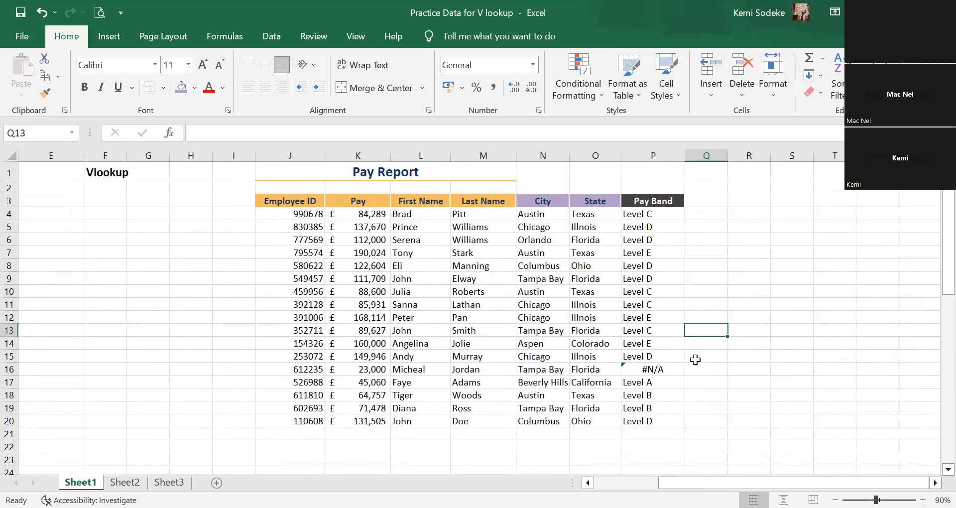
{"action": "left_click", "coordinate": [701, 214]}
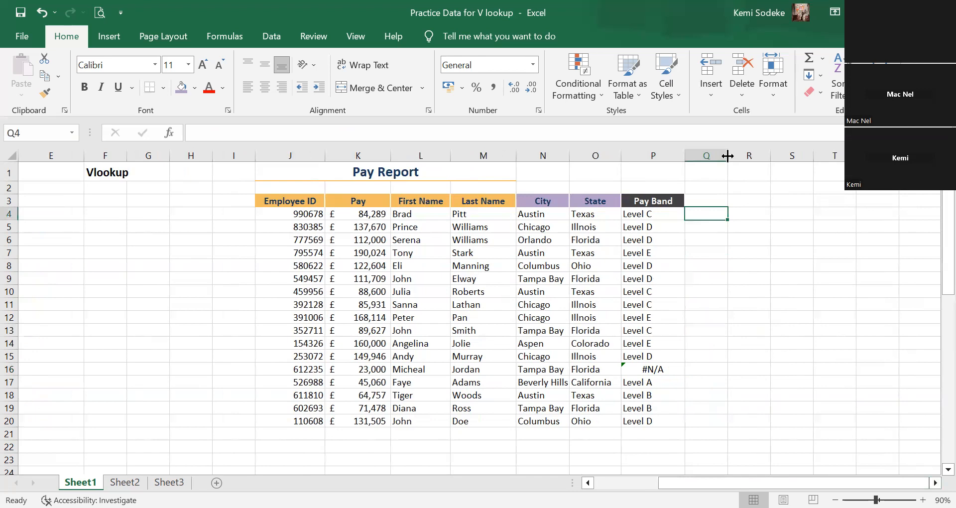
{"action": "scroll", "coordinate": [734, 213], "scroll_direction": "left", "scroll_amount": 4}
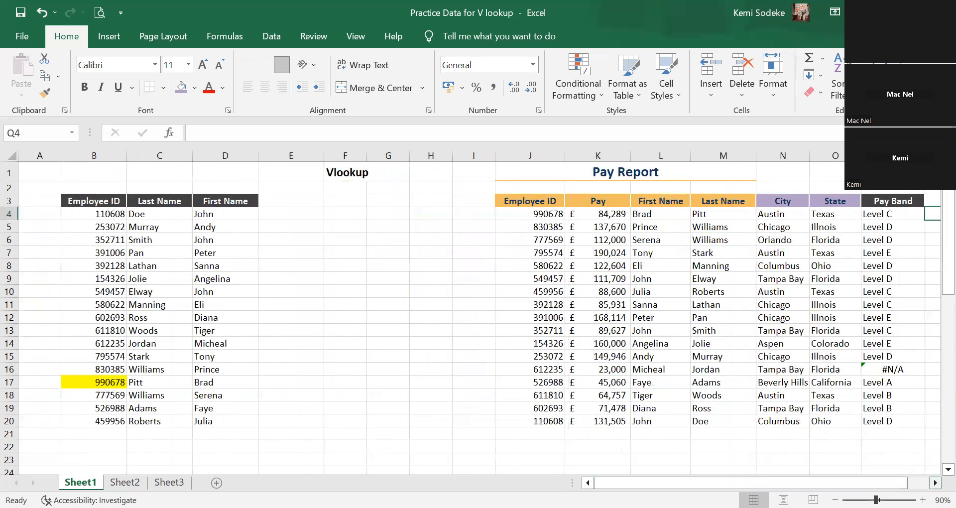
{"action": "scroll", "coordinate": [859, 390], "scroll_direction": "right", "scroll_amount": 5}
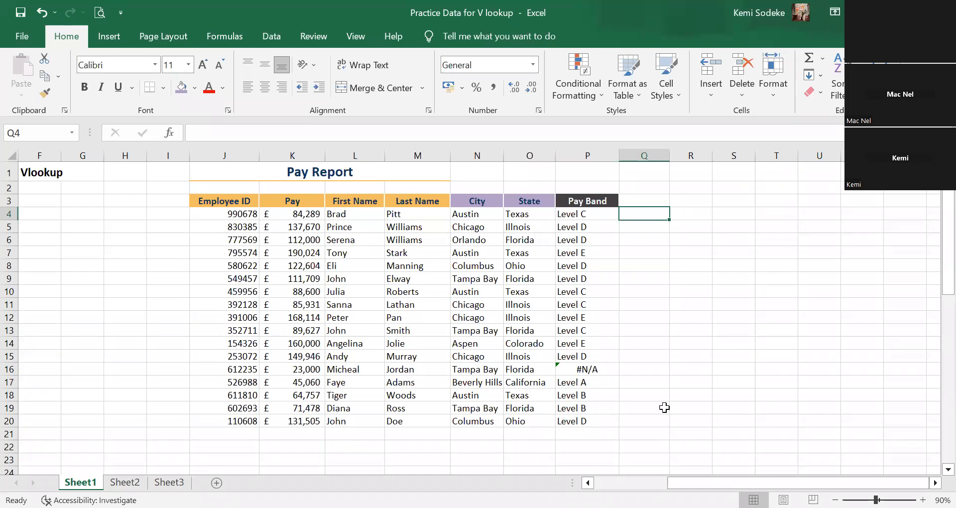
Examine the minimum pay for Level A and Level B in the Pay Band Table against the result in P16.
{"action": "left_click", "coordinate": [644, 367]}
{"action": "scroll", "coordinate": [574, 348], "scroll_direction": "down", "scroll_amount": 6}
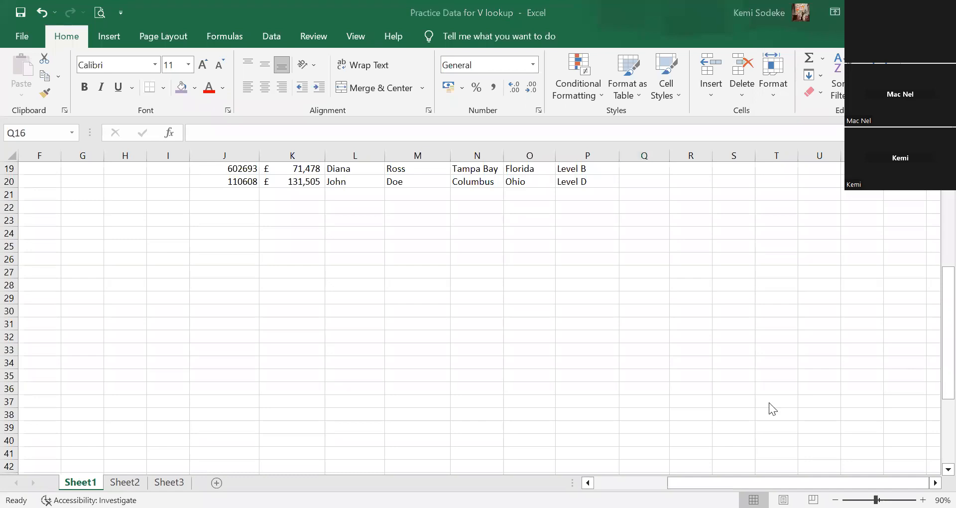
{"action": "left_click_drag", "start_coordinate": [770, 481], "coordinate": [597, 481]}
{"action": "scroll", "coordinate": [124, 405], "scroll_direction": "down", "scroll_amount": 7}
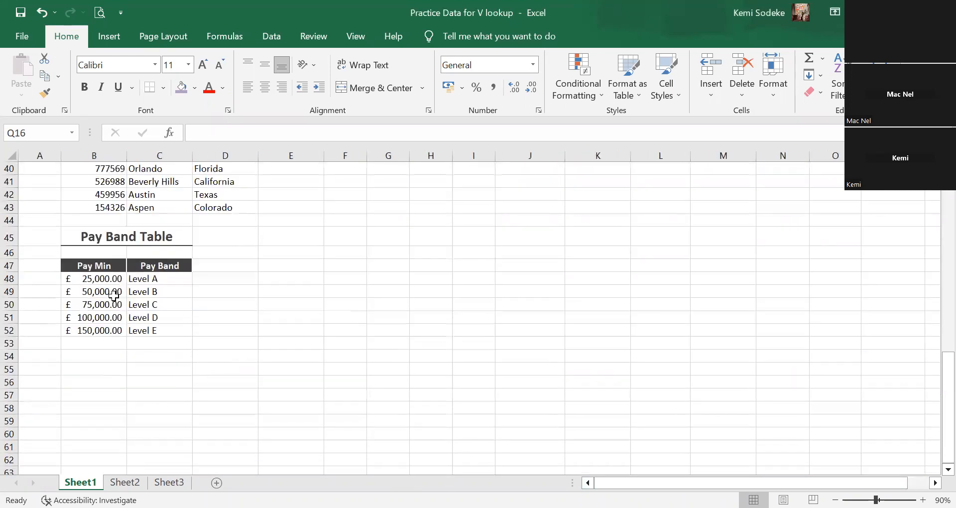
{"action": "left_click", "coordinate": [100, 280]}
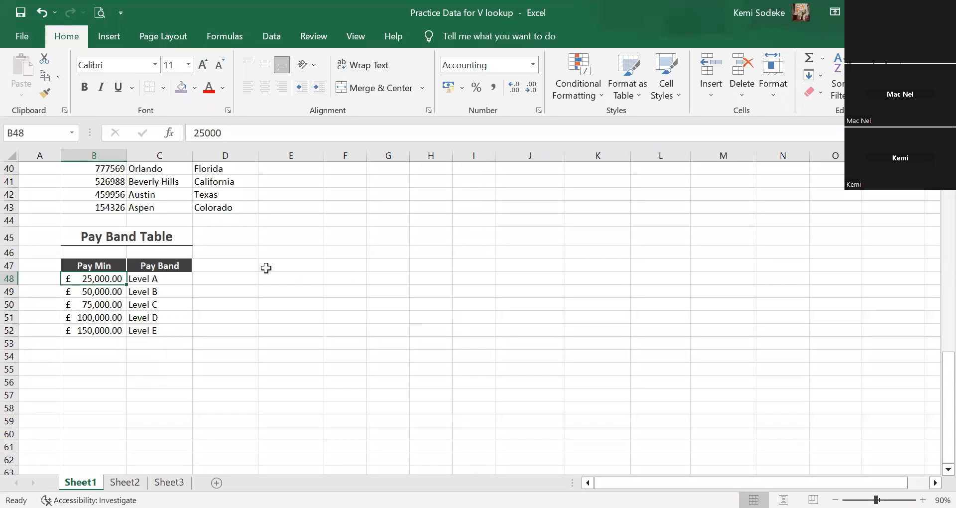
{"action": "left_click", "coordinate": [97, 293]}
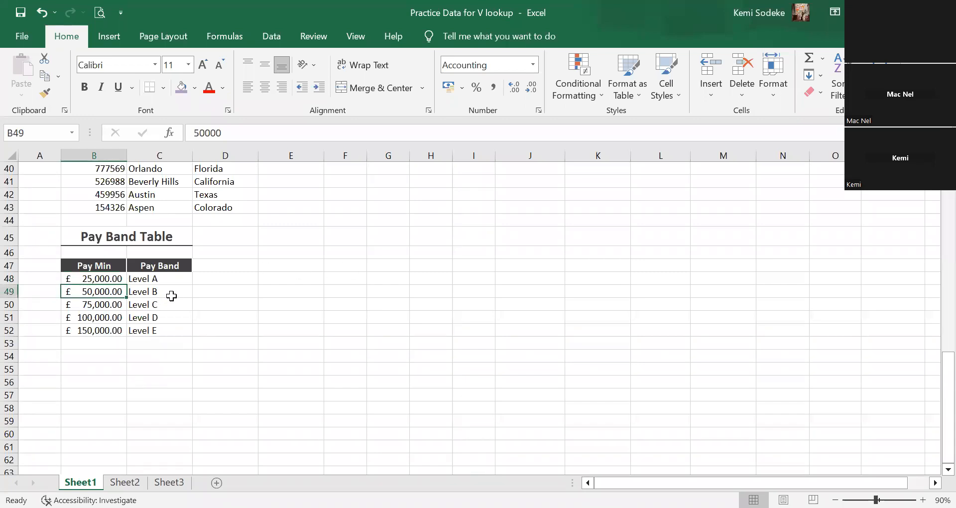
{"action": "scroll", "coordinate": [449, 379], "scroll_direction": "up", "scroll_amount": 13}
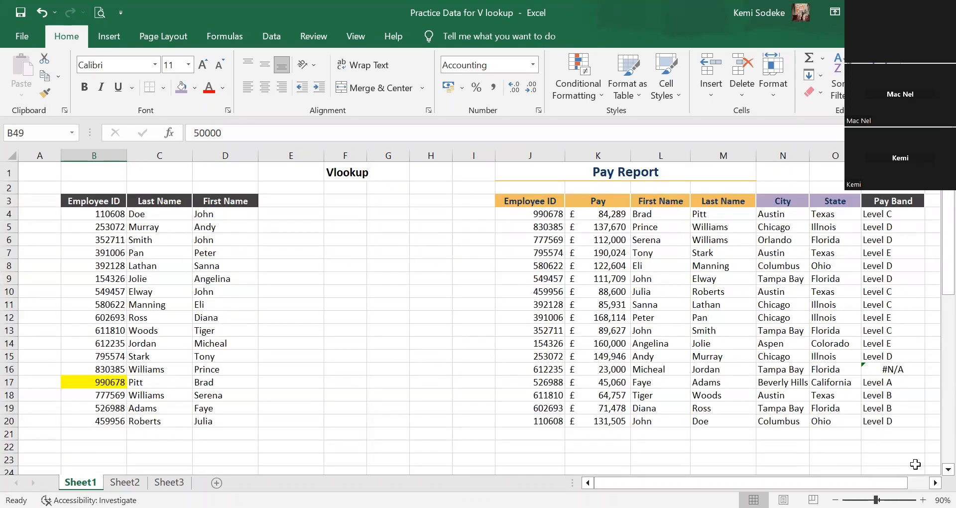
{"action": "left_click", "coordinate": [935, 483]}
{"action": "scroll", "coordinate": [747, 358], "scroll_direction": "right", "scroll_amount": 3}
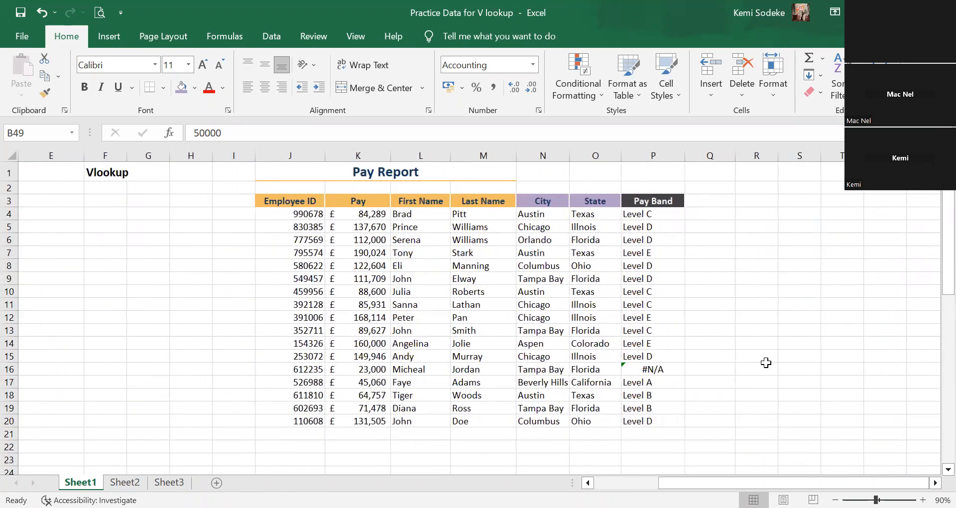
{"action": "left_click", "coordinate": [757, 357]}
{"action": "left_click", "coordinate": [660, 369]}
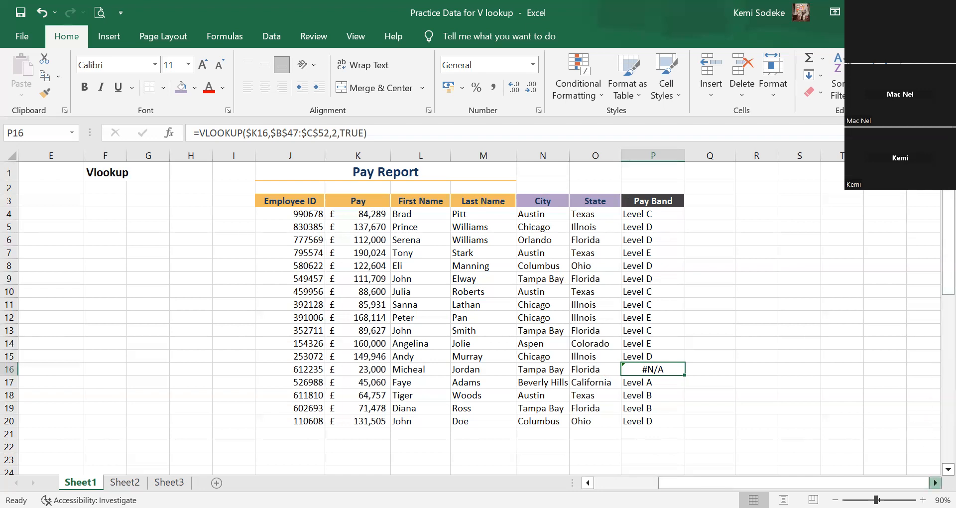
Widen column R slightly and enter the sample numbers 25, 25, 80 and 50 in R4:R7.
{"action": "double_click", "coordinate": [935, 482]}
{"action": "left_click", "coordinate": [645, 215]}
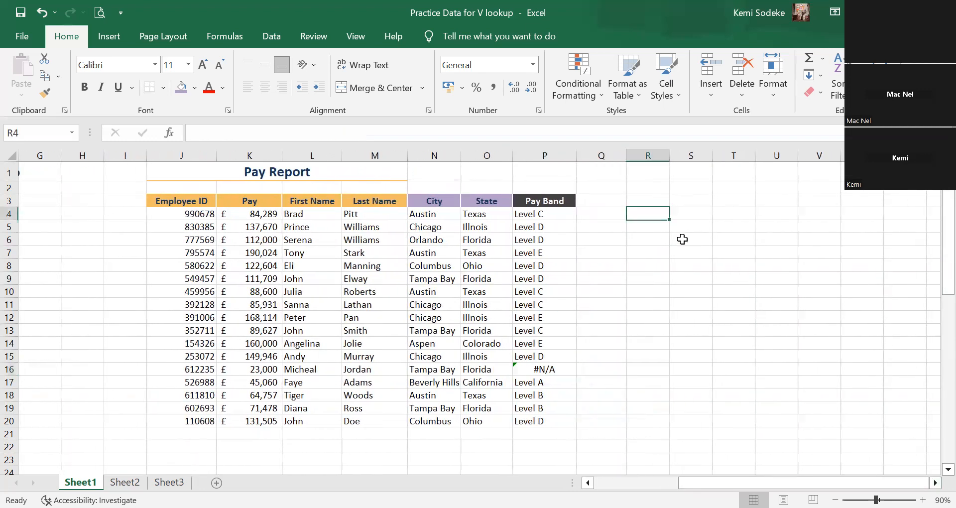
{"action": "left_click", "coordinate": [653, 226]}
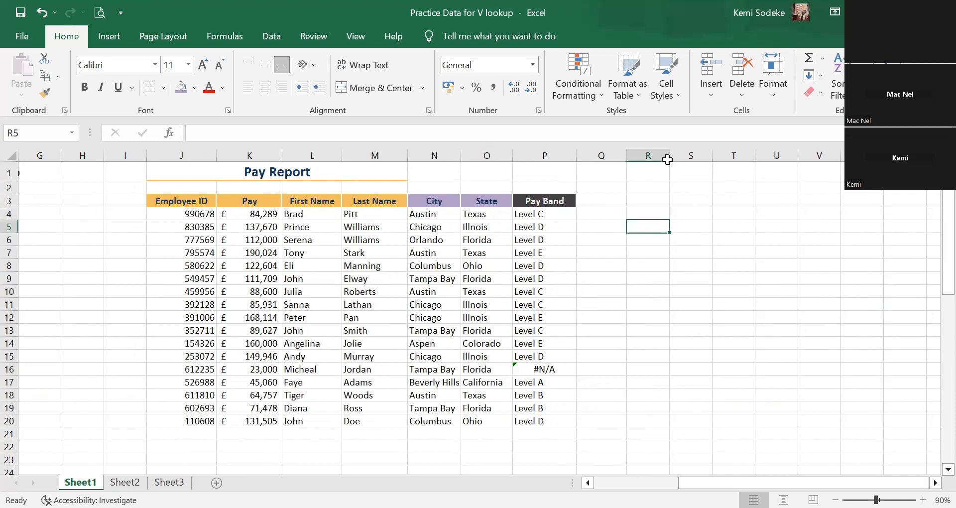
{"action": "left_click", "coordinate": [659, 211]}
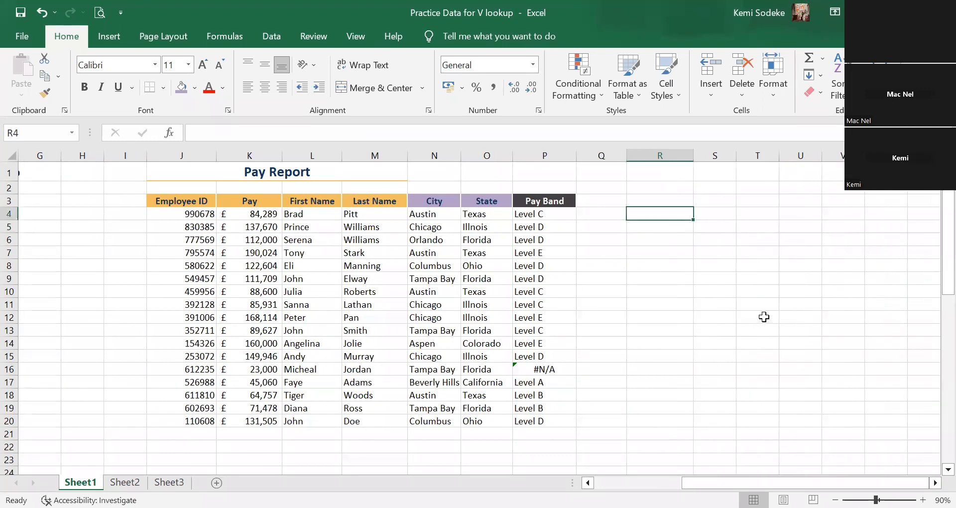
{"action": "type", "text": "25"}
{"action": "key", "text": "Return"}
{"action": "type", "text": "25"}
{"action": "key", "text": "Return"}
{"action": "type", "text": "80"}
{"action": "key", "text": "Return"}
{"action": "type", "text": "50"}
{"action": "key", "text": "Return"}
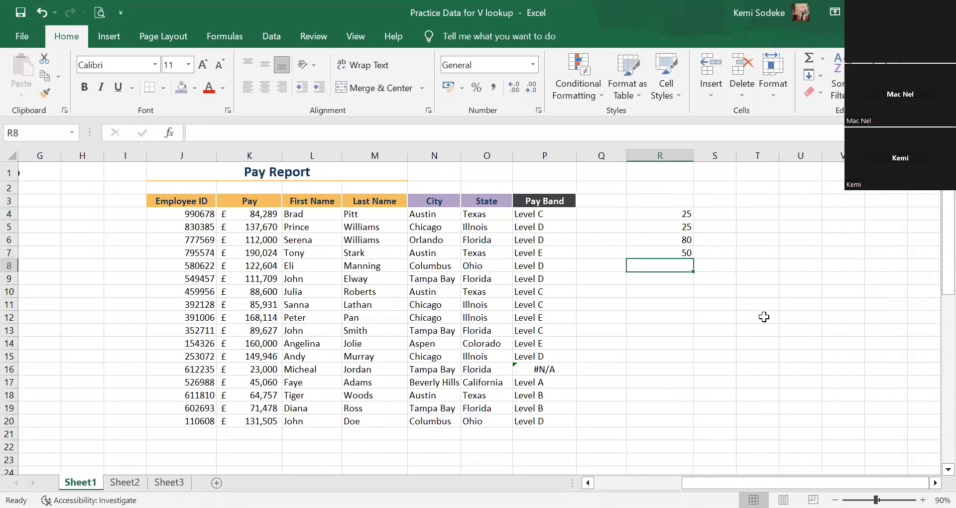
Copy the P16 pay band result and paste it as a value only into R8.
{"action": "left_click", "coordinate": [546, 370]}
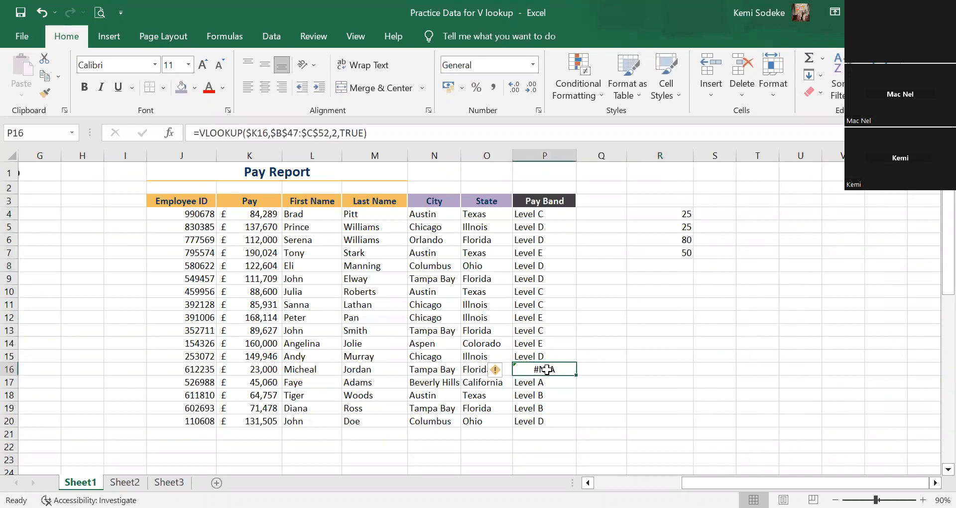
{"action": "key", "text": "ctrl+c"}
{"action": "left_click", "coordinate": [678, 266]}
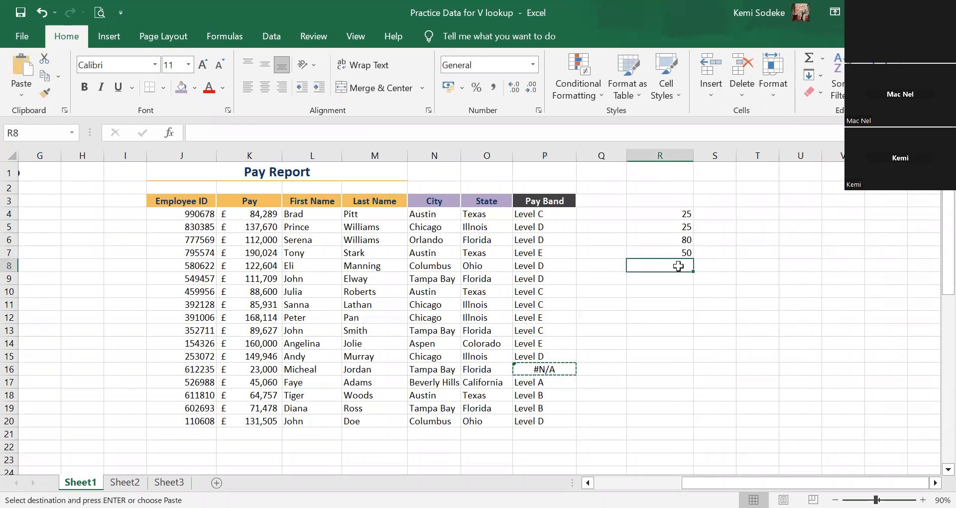
{"action": "right_click", "coordinate": [681, 271]}
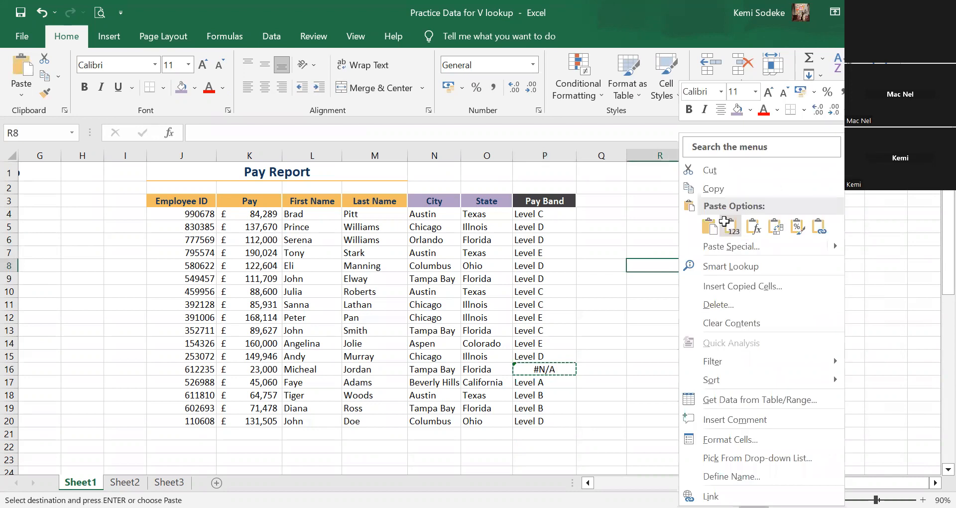
{"action": "left_click", "coordinate": [725, 222]}
{"action": "left_click", "coordinate": [678, 294]}
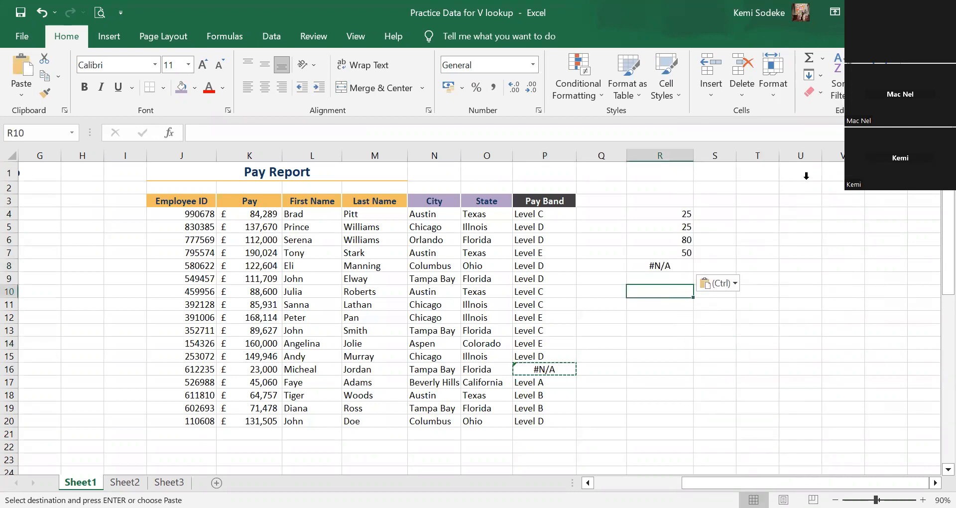
Sum R4:R9 in cell R10, then check the result against the error in R8.
{"action": "left_click", "coordinate": [810, 59]}
{"action": "left_click", "coordinate": [687, 212]}
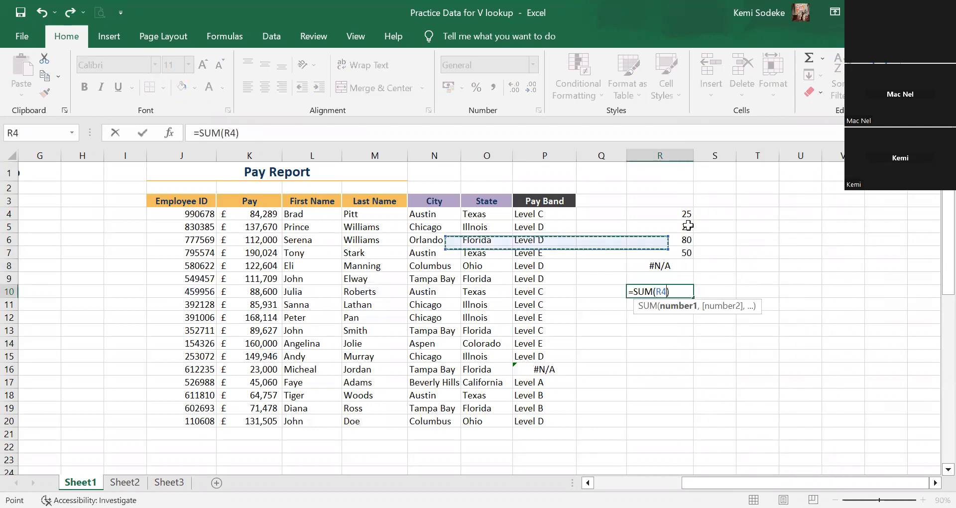
{"action": "left_click_drag", "start_coordinate": [699, 280], "coordinate": [684, 279]}
{"action": "key", "text": "Return"}
{"action": "left_click", "coordinate": [679, 291]}
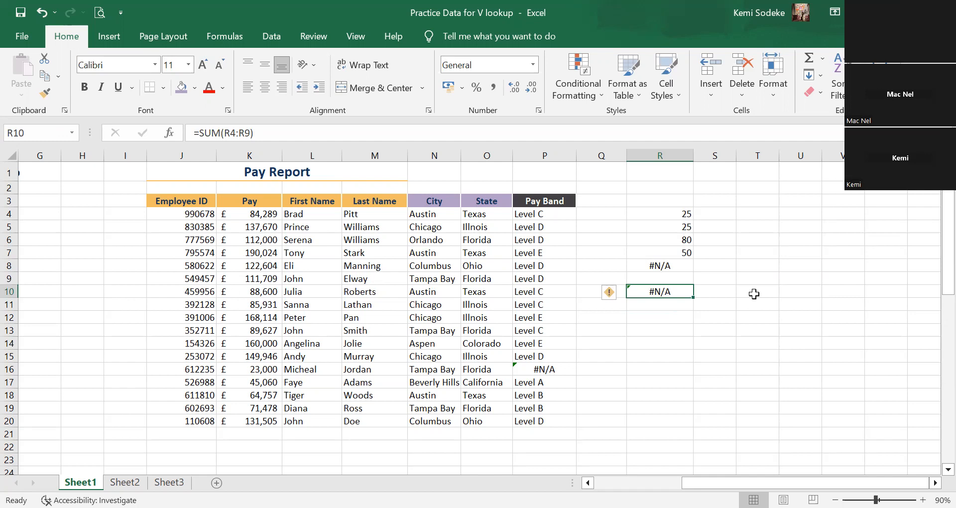
{"action": "left_click", "coordinate": [674, 269]}
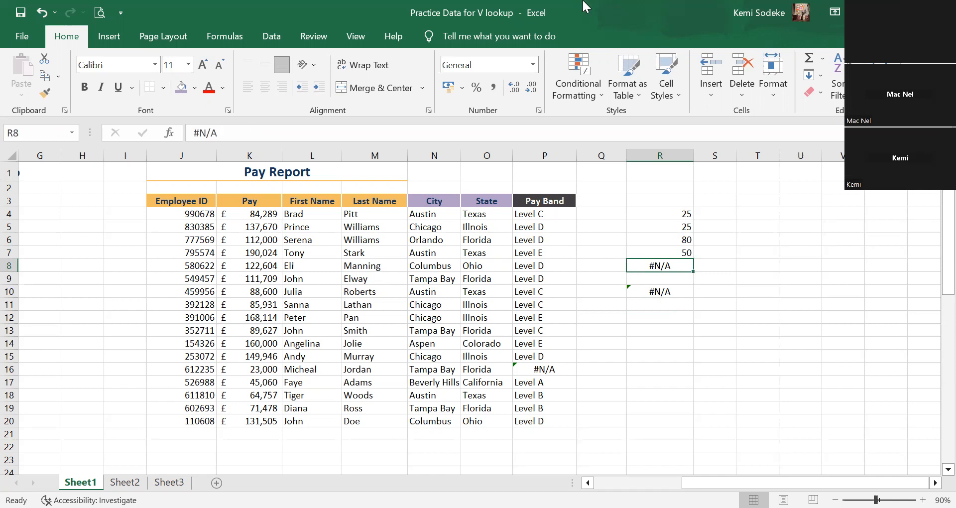
{"action": "left_click", "coordinate": [649, 372]}
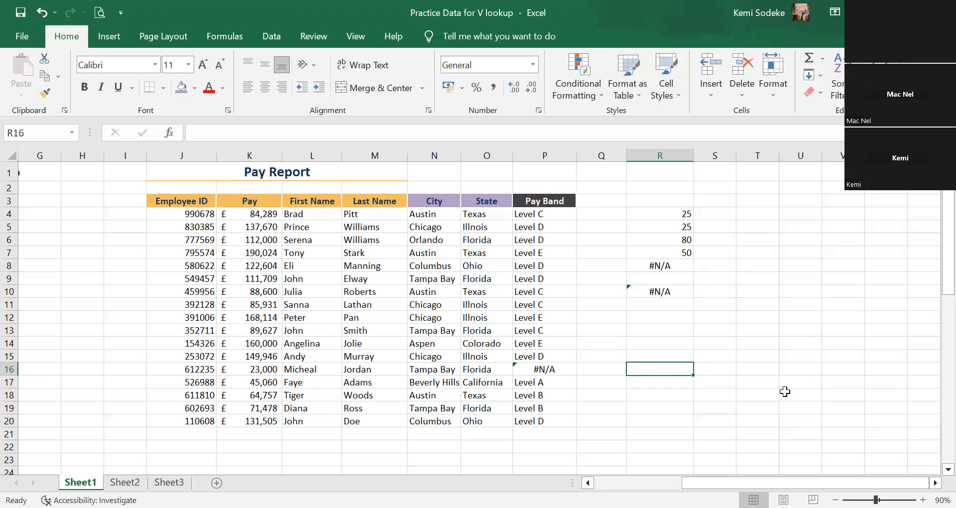
{"action": "left_click_drag", "start_coordinate": [734, 317], "coordinate": [718, 330]}
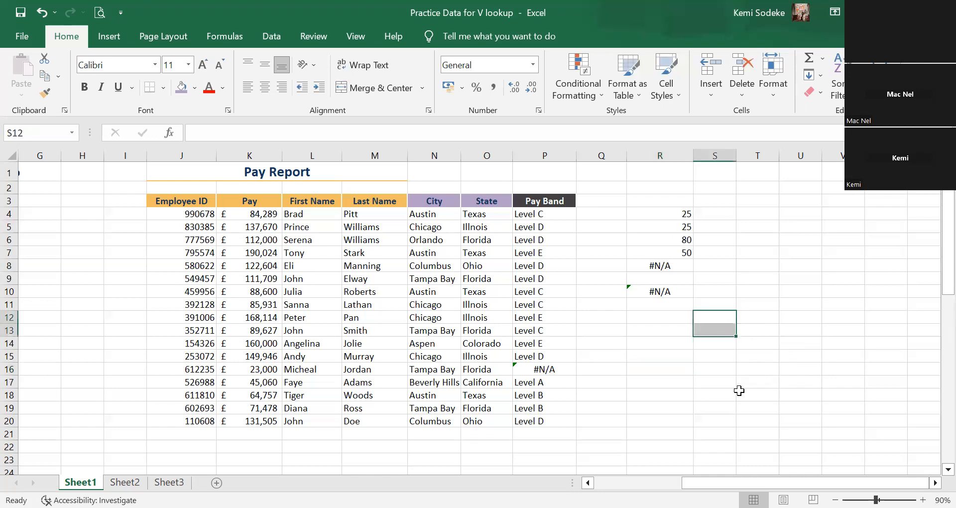
{"action": "left_click", "coordinate": [654, 316]}
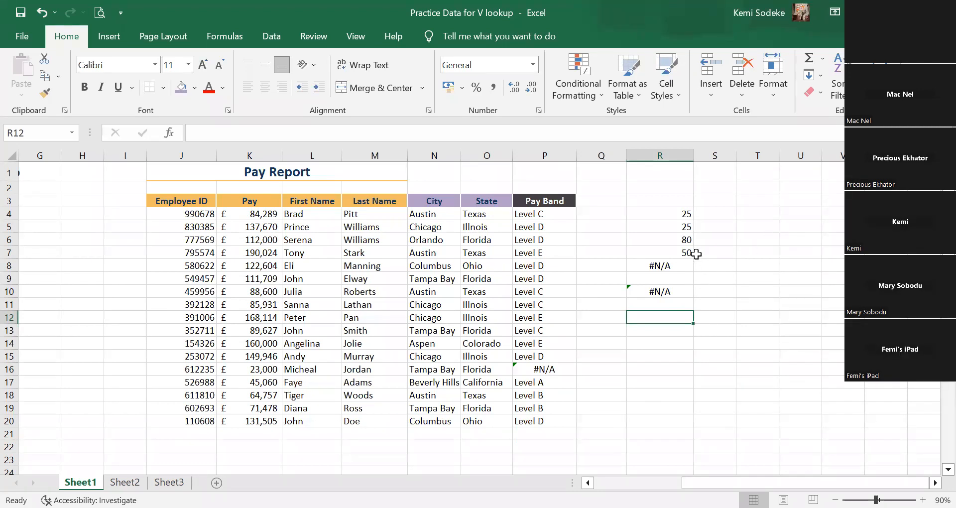
Enter the note "iferror" in R1, above the sample numbers.
{"action": "left_click", "coordinate": [675, 218]}
{"action": "left_click", "coordinate": [686, 177]}
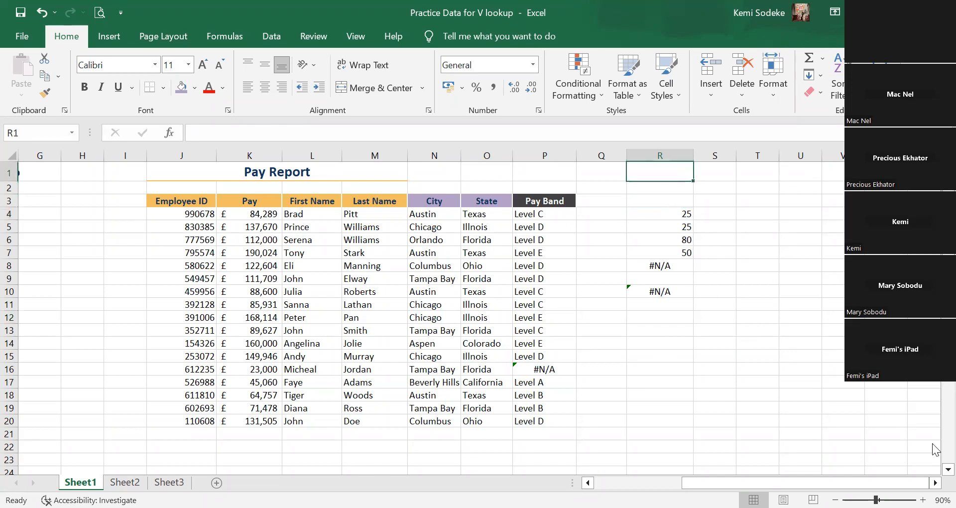
{"action": "type", "text": "ife"}
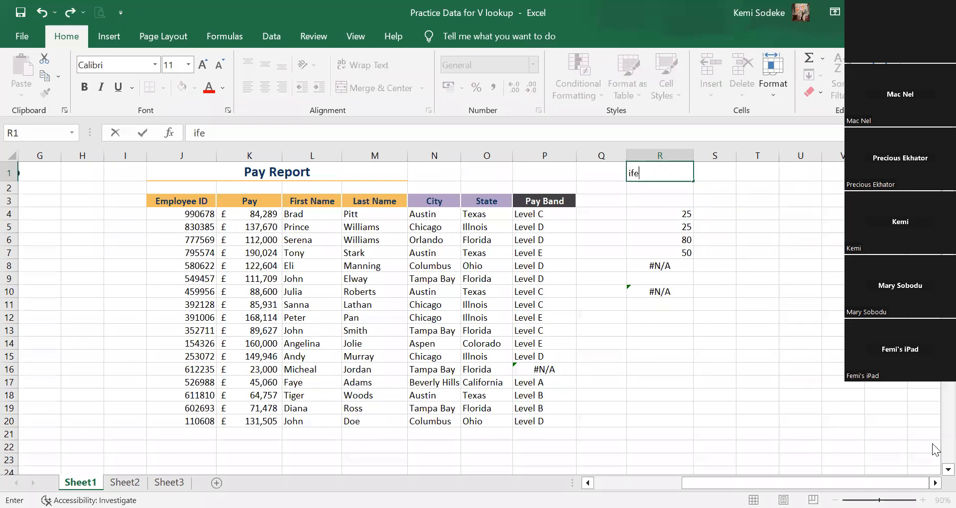
{"action": "type", "text": "rror"}
{"action": "key", "text": "Return"}
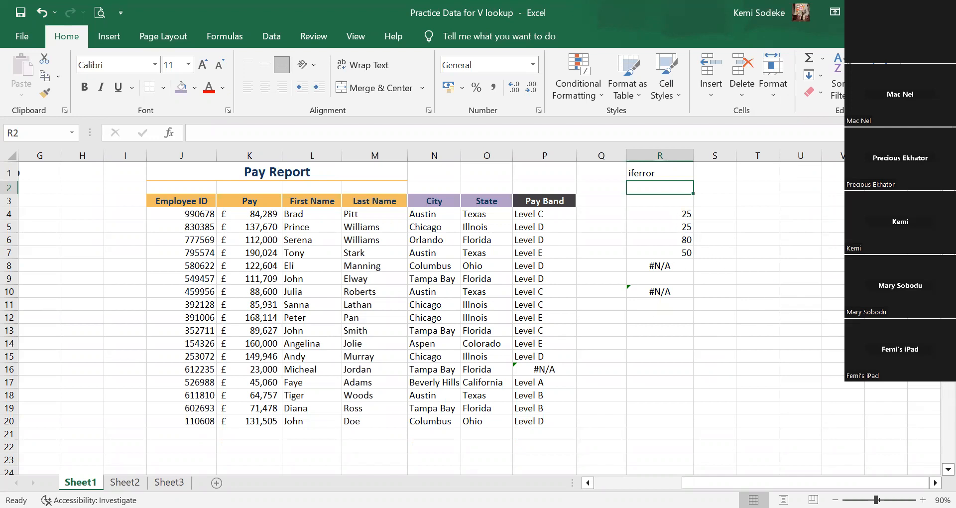
Clear the employee ID in B15 of the source table, the one matching J7 in the Pay Report.
{"action": "left_click", "coordinate": [587, 483]}
{"action": "left_click", "coordinate": [587, 482]}
{"action": "left_click", "coordinate": [587, 482]}
{"action": "left_click", "coordinate": [588, 482]}
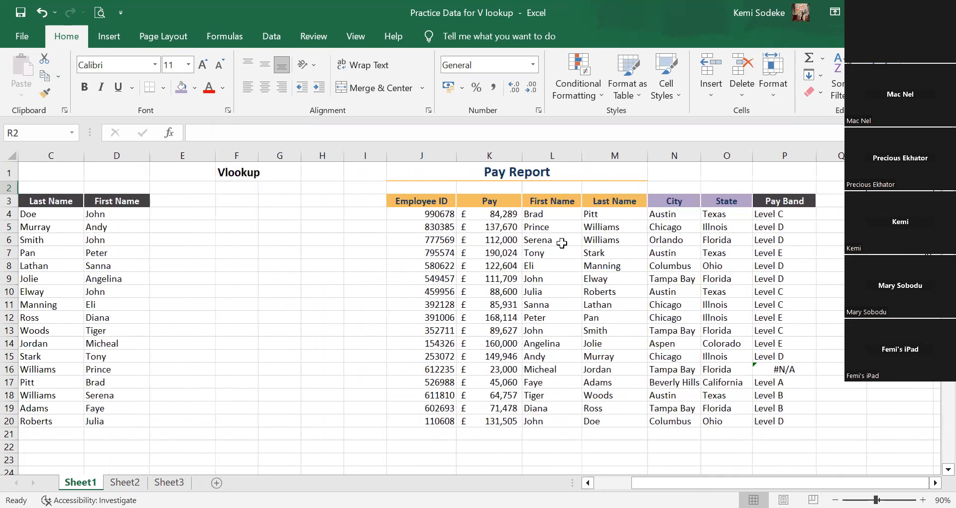
{"action": "left_click", "coordinate": [545, 253]}
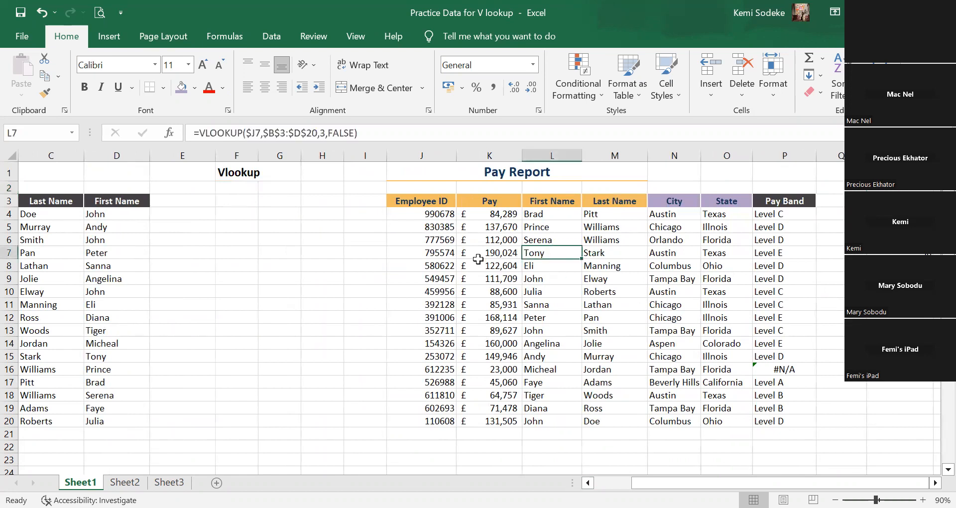
{"action": "left_click", "coordinate": [437, 253]}
{"action": "scroll", "coordinate": [498, 253], "scroll_direction": "left", "scroll_amount": 2}
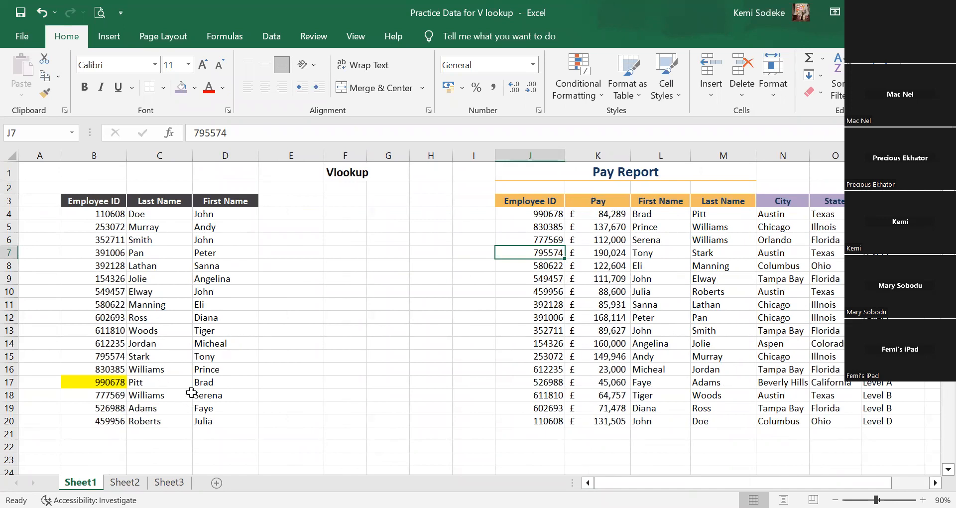
{"action": "left_click", "coordinate": [115, 356]}
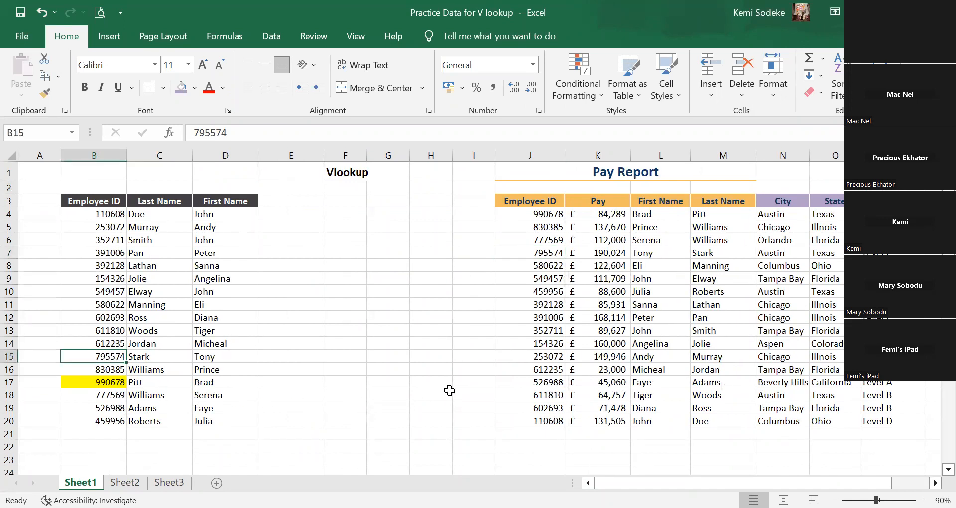
{"action": "key", "text": "Delete"}
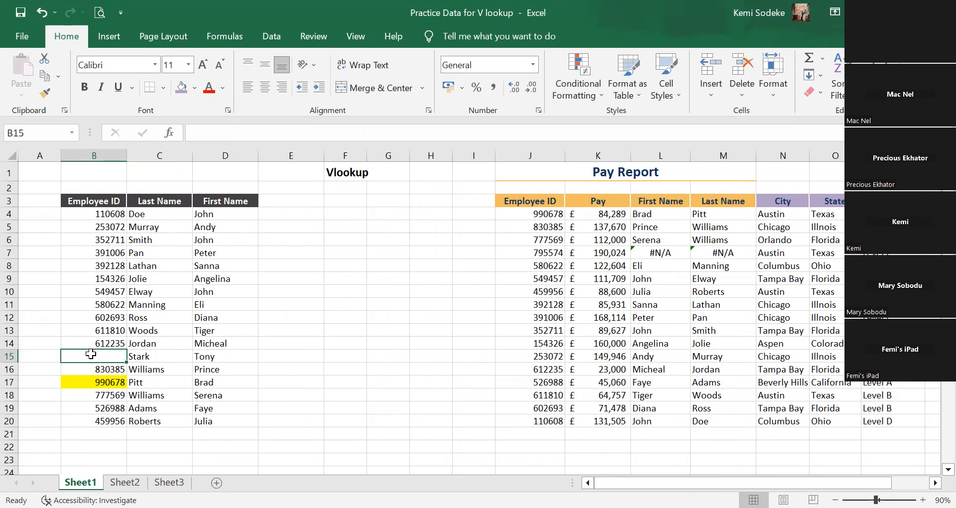
Examine the First Name, Last Name and City lookups in row 7 of the Pay Report against the employee ID in J7.
{"action": "left_click", "coordinate": [667, 254]}
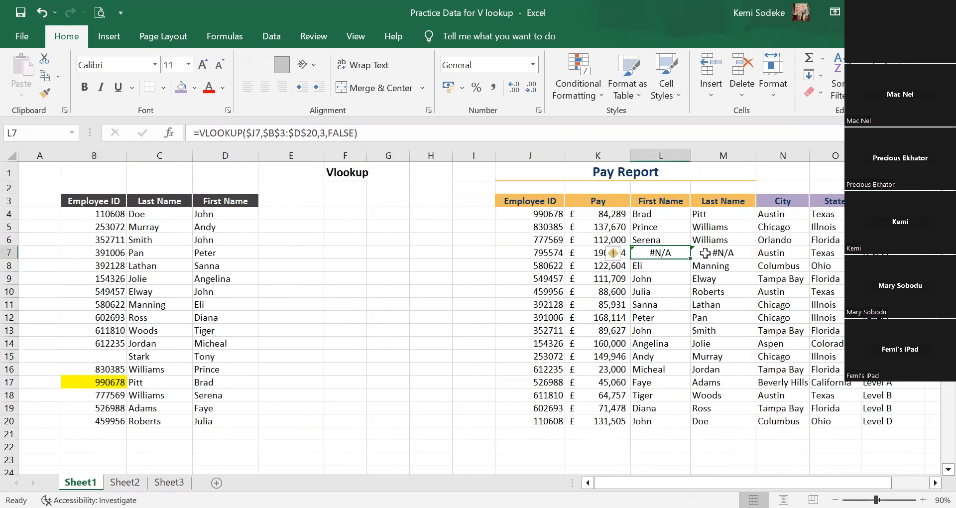
{"action": "left_click", "coordinate": [735, 254]}
{"action": "left_click", "coordinate": [613, 253]}
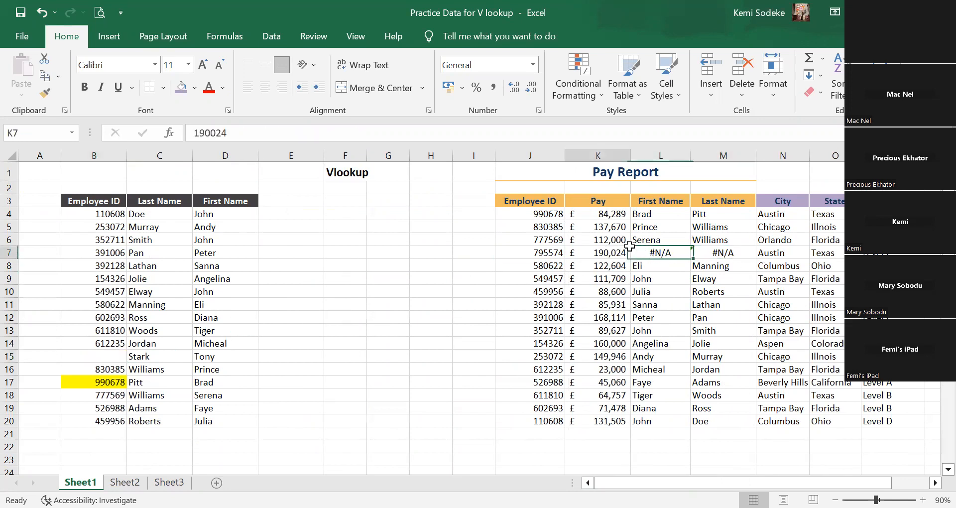
{"action": "left_click", "coordinate": [777, 255]}
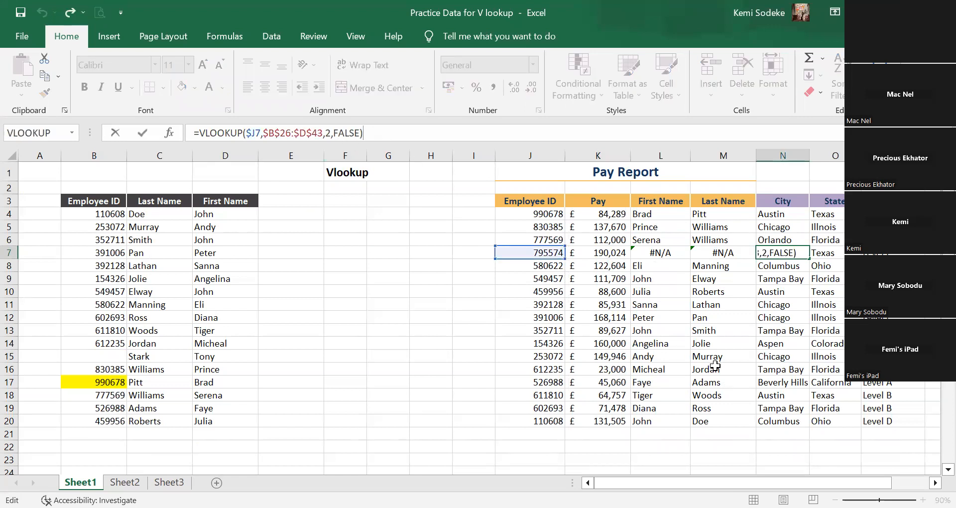
{"action": "left_click", "coordinate": [717, 345]}
{"action": "left_click", "coordinate": [671, 255]}
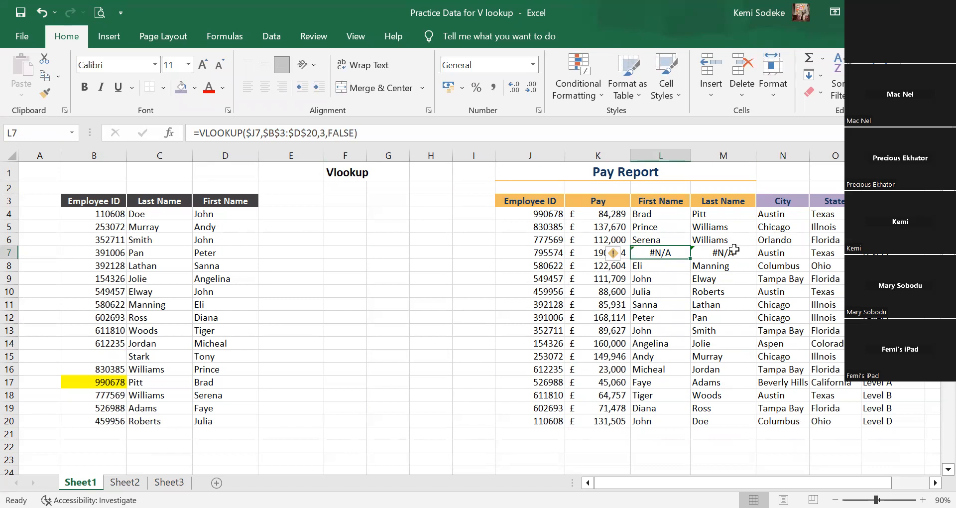
{"action": "left_click", "coordinate": [551, 255]}
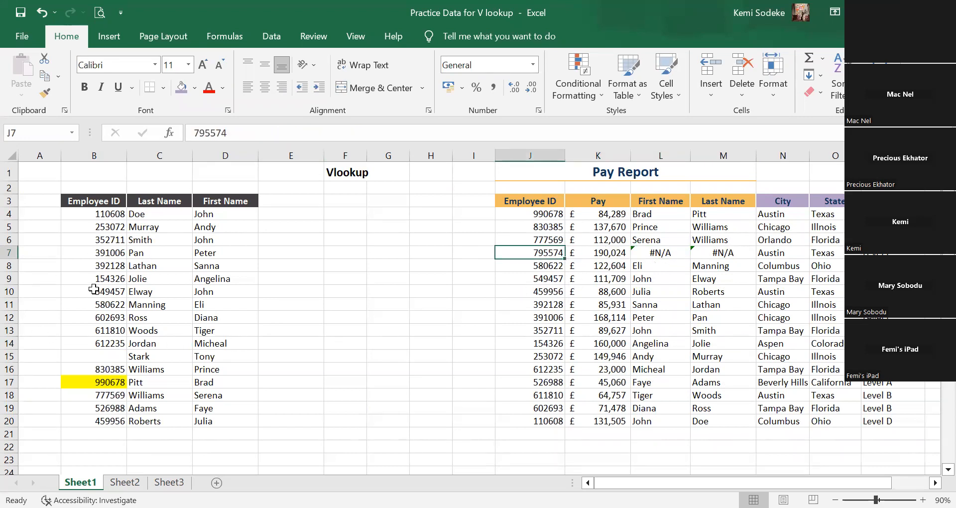
{"action": "left_click", "coordinate": [673, 256]}
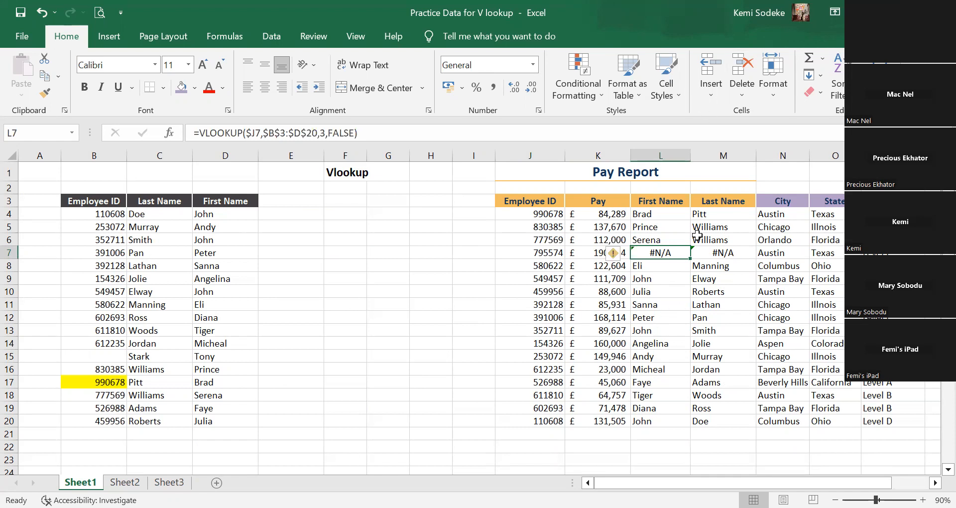
Insert the opening of an IFERROR function in front of the VLOOKUP in the First Name formula in L7.
{"action": "left_click", "coordinate": [936, 482]}
{"action": "left_click", "coordinate": [936, 483]}
{"action": "left_click", "coordinate": [935, 482]}
{"action": "left_click", "coordinate": [936, 483]}
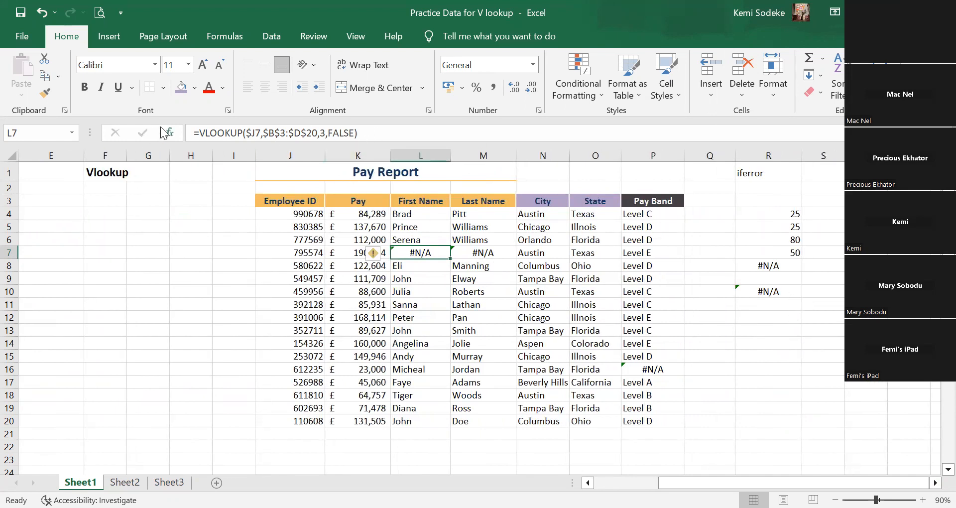
{"action": "left_click", "coordinate": [197, 132]}
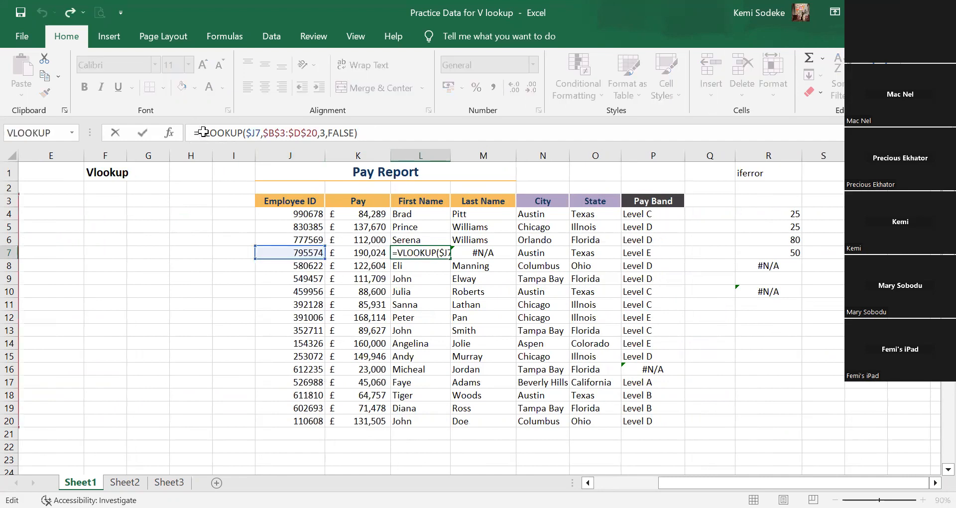
{"action": "type", "text": "iferror"}
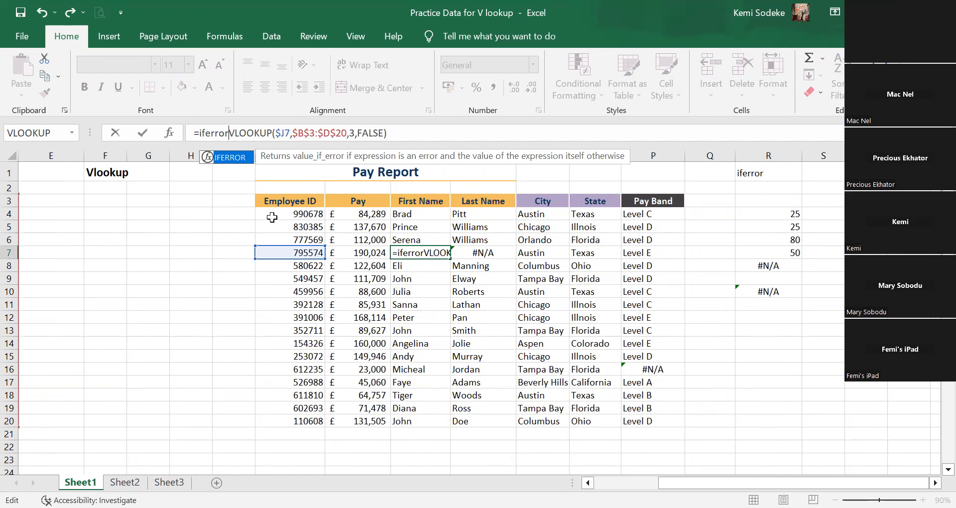
{"action": "type", "text": "("}
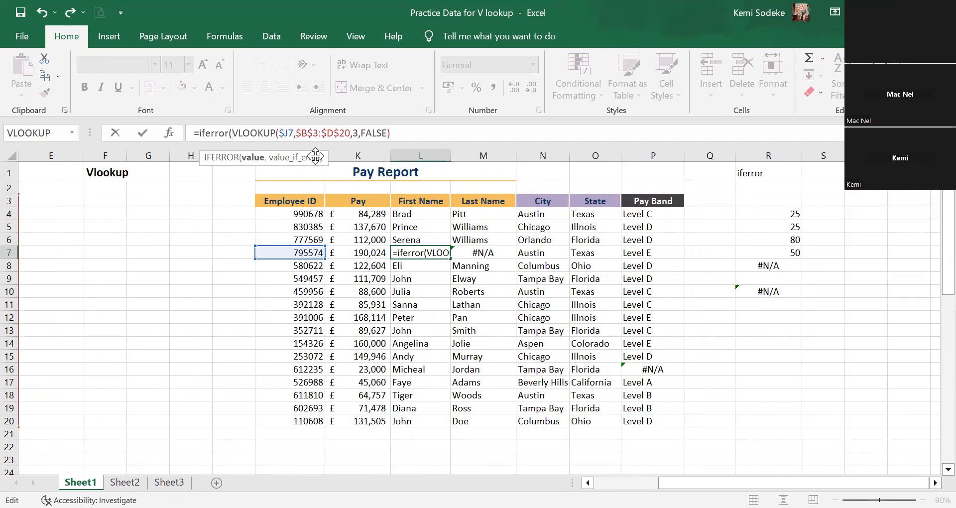
Complete the L7 formula as =IFERROR(VLOOKUP($J7,$B$3:$D$20,3,FALSE)," "), with a quoted space as the value if error.
{"action": "left_click", "coordinate": [441, 132]}
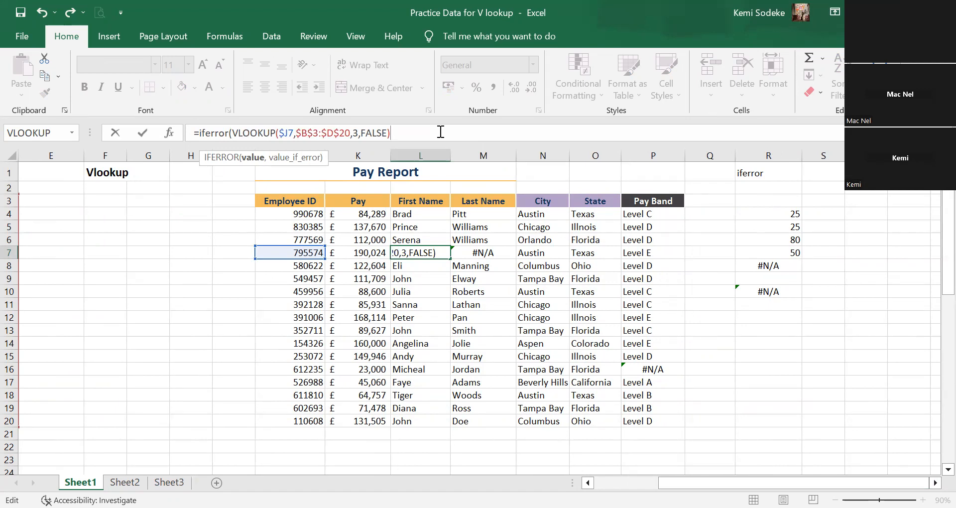
{"action": "type", "text": "\" \")"}
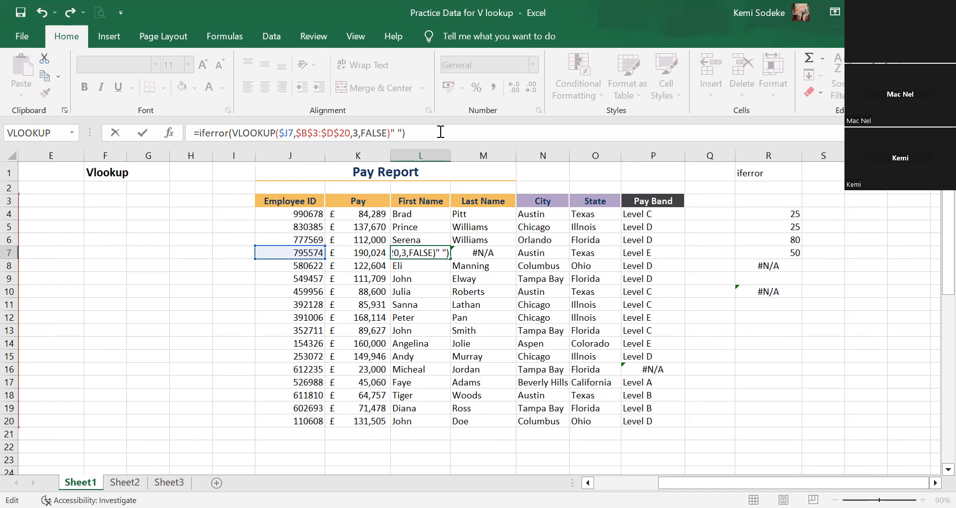
{"action": "key", "text": "Return"}
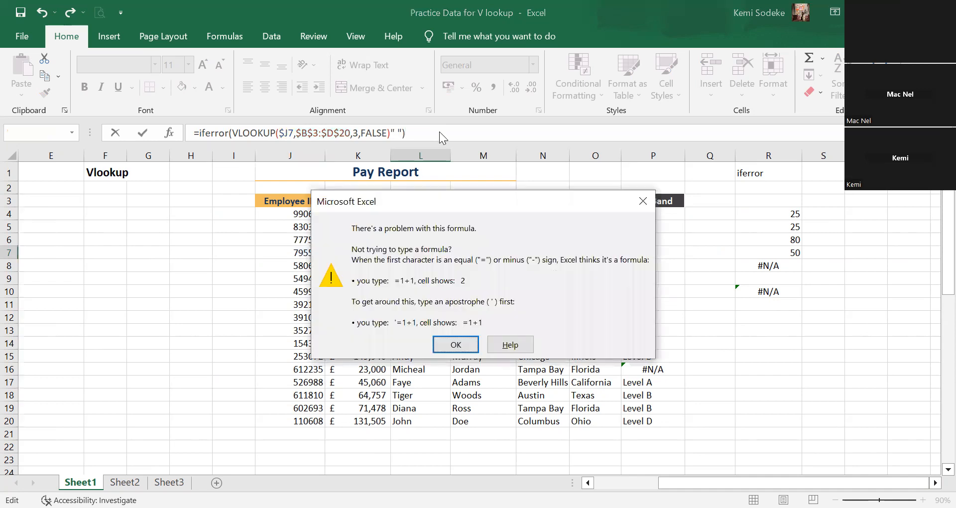
{"action": "left_click", "coordinate": [455, 345]}
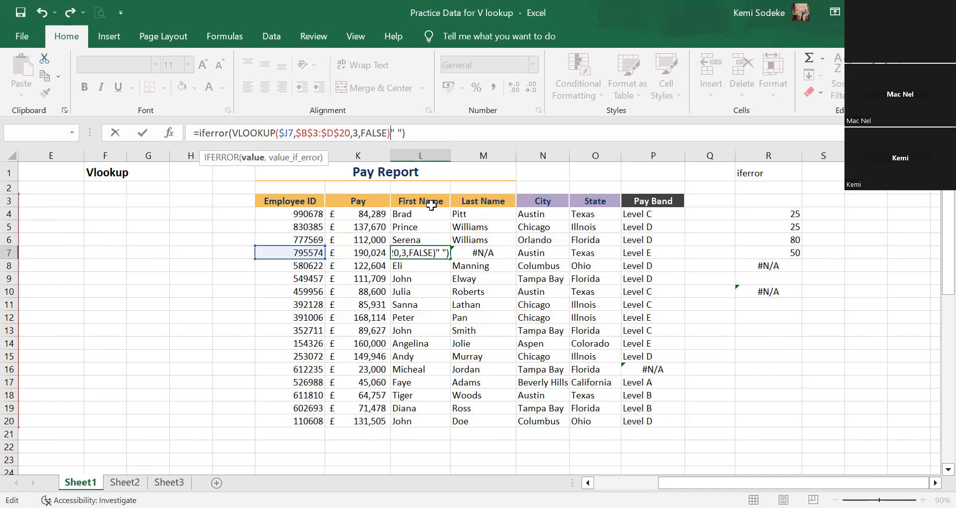
{"action": "type", "text": ","}
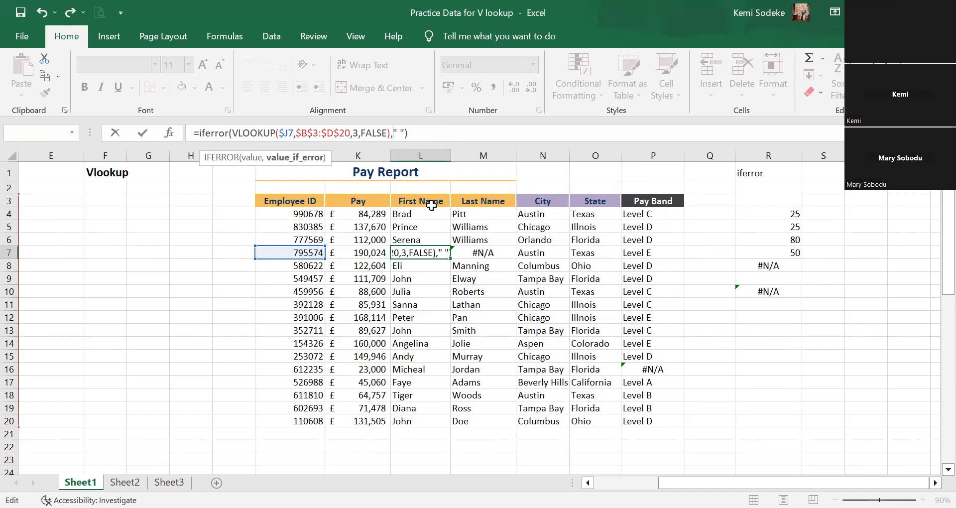
{"action": "key", "text": "Return"}
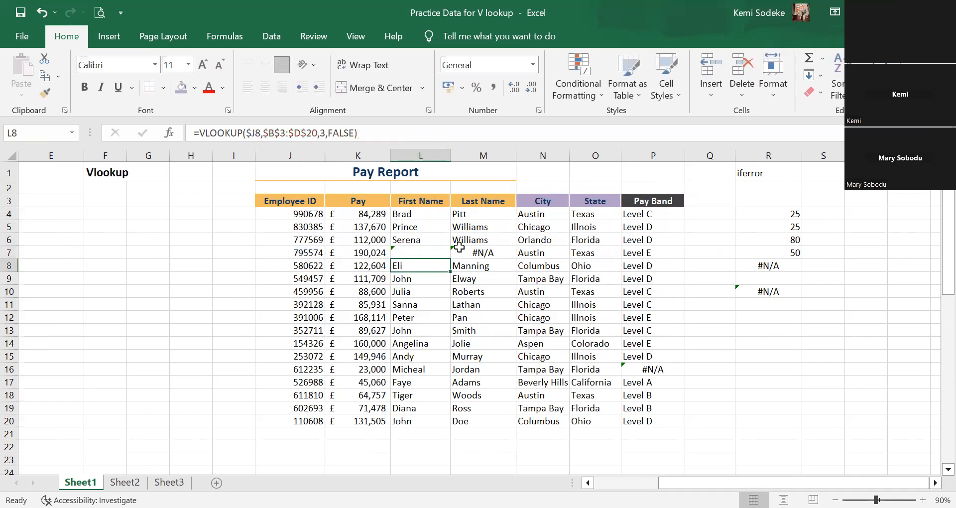
Fill the IFERROR formula from L7 across into the Last Name cell M7.
{"action": "left_click", "coordinate": [434, 254]}
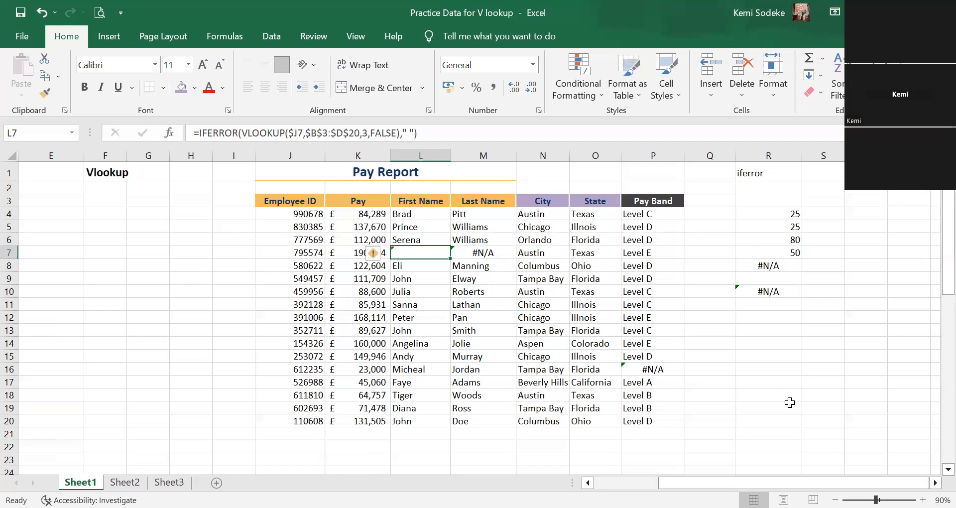
{"action": "left_click", "coordinate": [465, 253]}
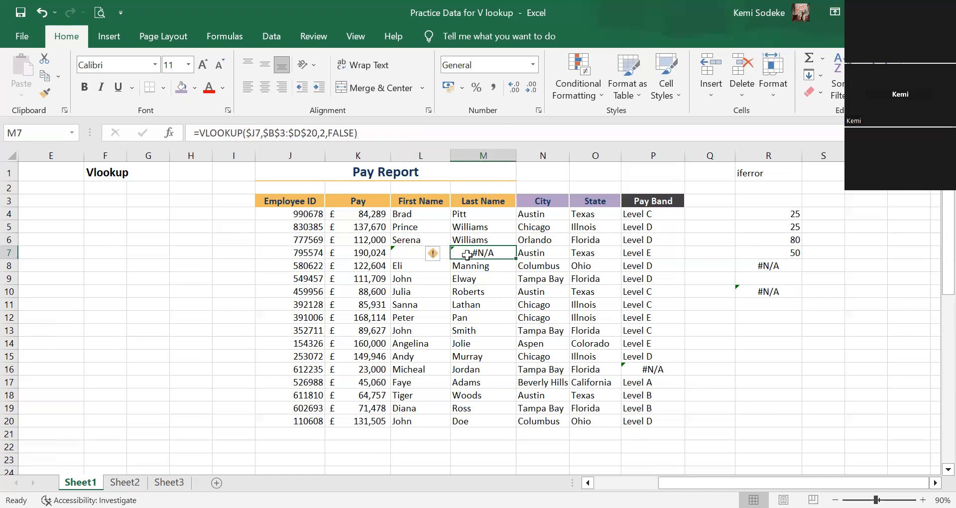
{"action": "left_click", "coordinate": [426, 252]}
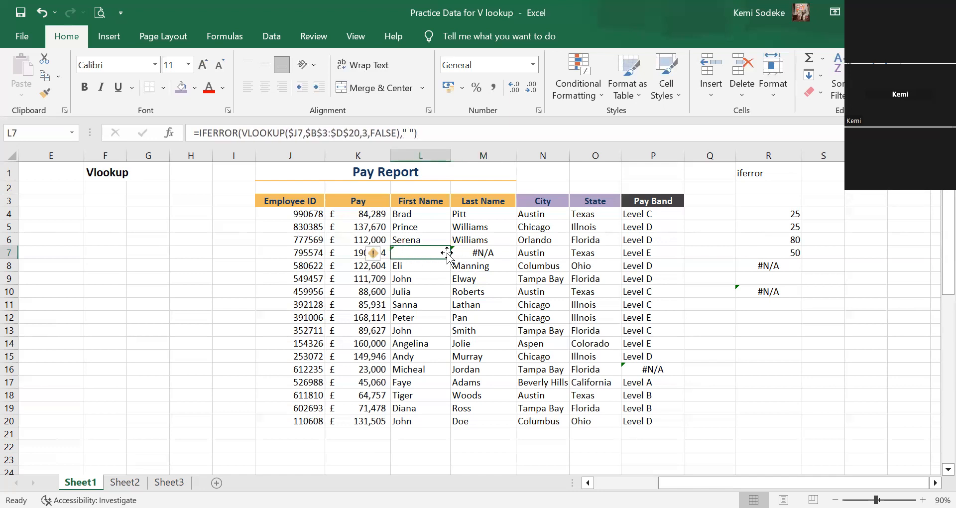
{"action": "left_click_drag", "start_coordinate": [450, 259], "coordinate": [498, 260]}
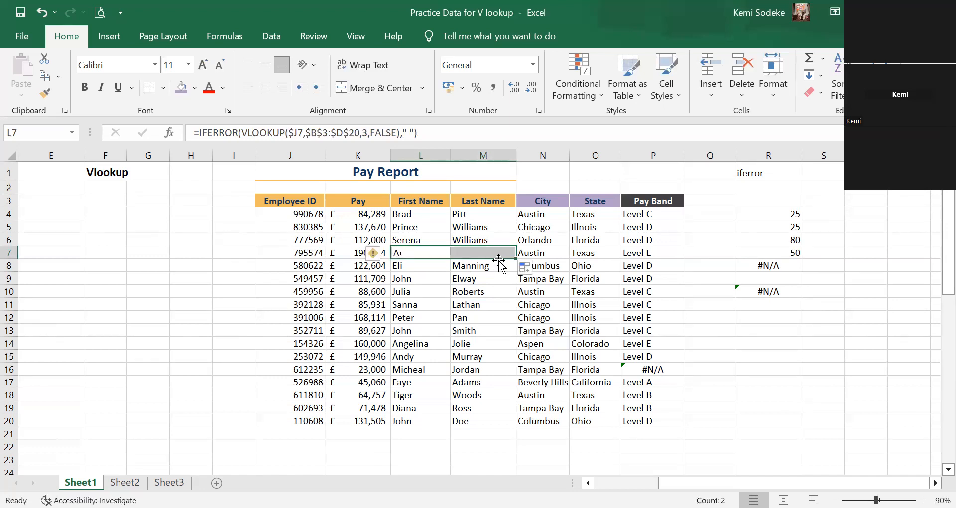
{"action": "left_click", "coordinate": [497, 256]}
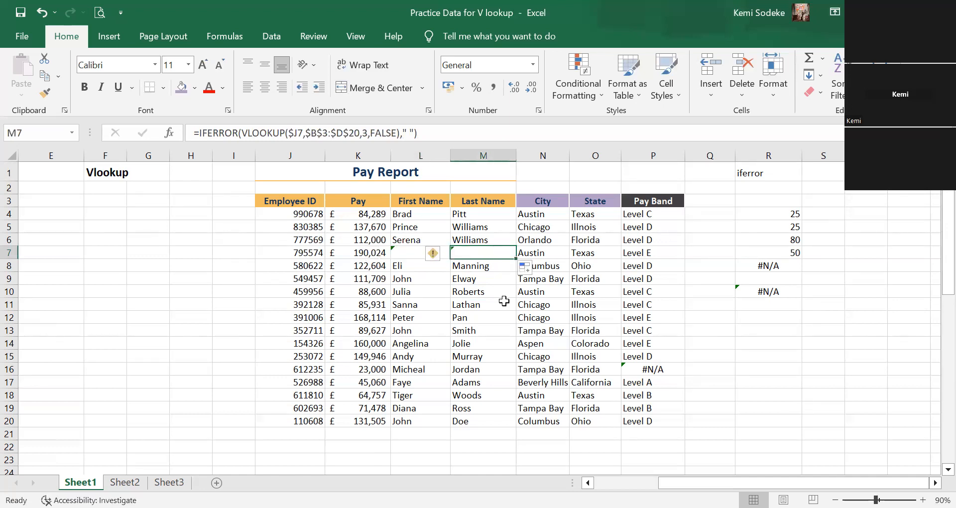
Change the column index in the Last Name formula in M7 to 2.
{"action": "left_click", "coordinate": [368, 133]}
{"action": "key", "text": "BackSpace"}
{"action": "type", "text": "2"}
{"action": "key", "text": "Return"}
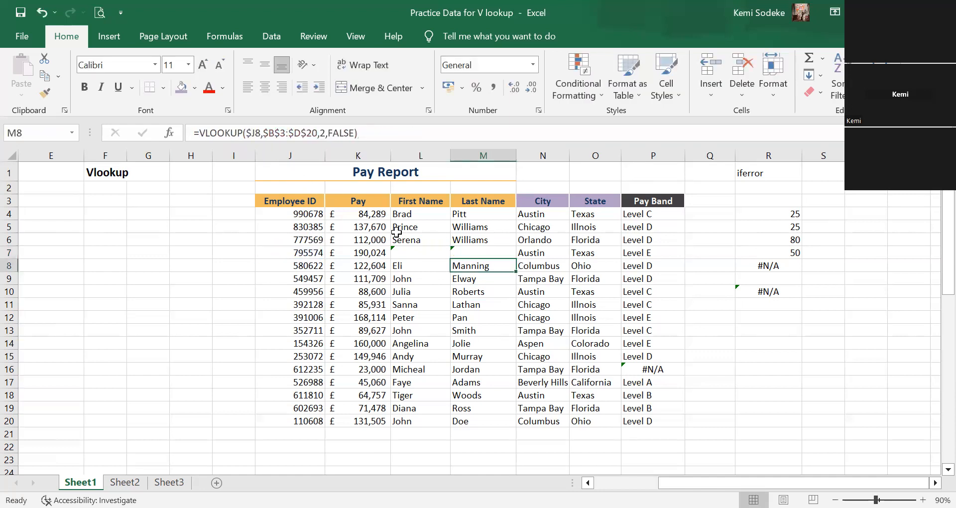
Fill the IFERROR formulas from L7:M7 up to row 4 and down to row 20 of the First Name and Last Name columns.
{"action": "left_click", "coordinate": [421, 252]}
{"action": "left_click", "coordinate": [468, 252]}
{"action": "left_click", "coordinate": [438, 253]}
{"action": "left_click", "coordinate": [481, 252]}
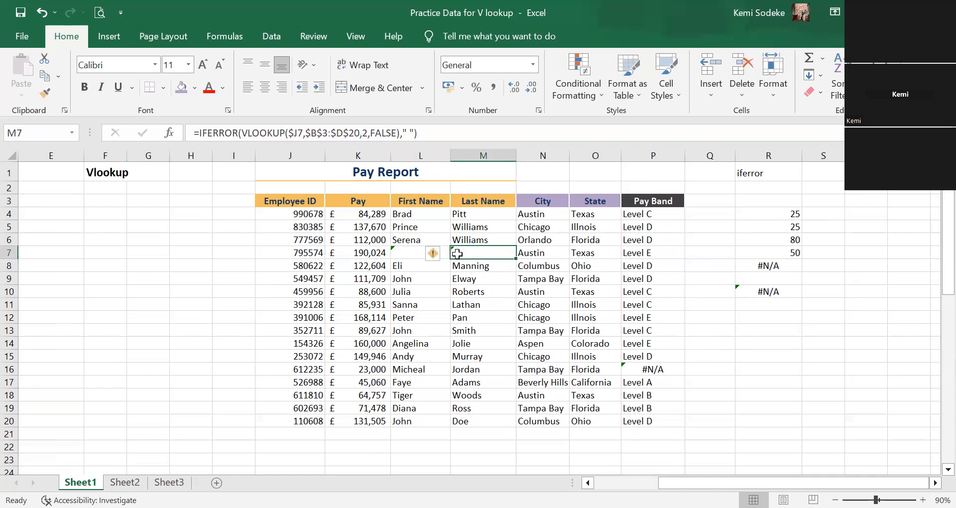
{"action": "left_click_drag", "start_coordinate": [406, 254], "coordinate": [504, 214]}
{"action": "left_click_drag", "start_coordinate": [412, 254], "coordinate": [509, 427]}
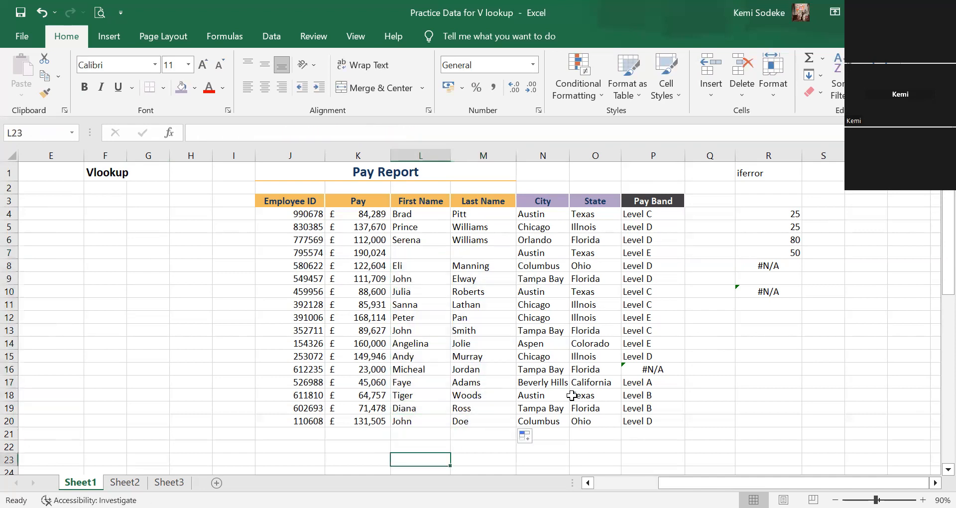
Check the filled name formulas around row 7, and set the value if error in L7 to " 0" in quotes.
{"action": "left_click", "coordinate": [411, 264]}
{"action": "left_click", "coordinate": [488, 264]}
{"action": "left_click", "coordinate": [440, 251]}
{"action": "left_click", "coordinate": [486, 253]}
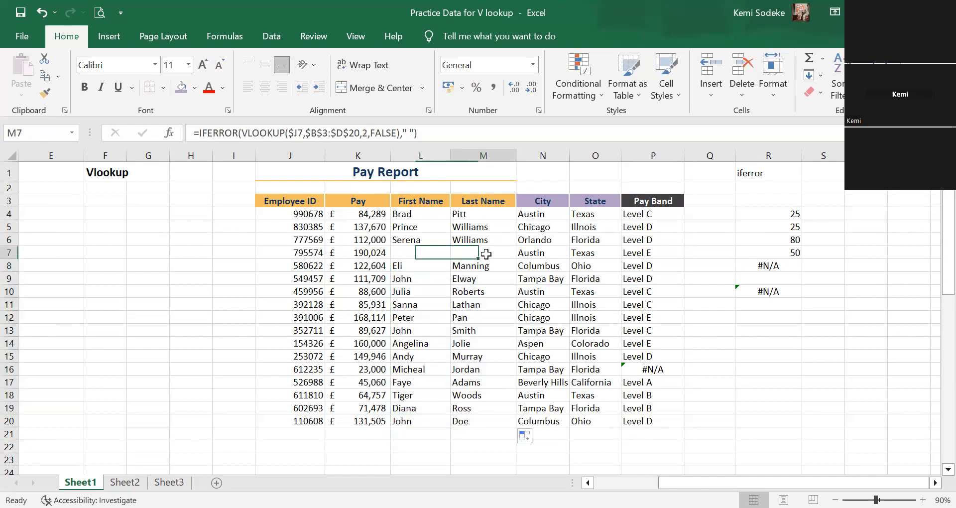
{"action": "left_click", "coordinate": [425, 252]}
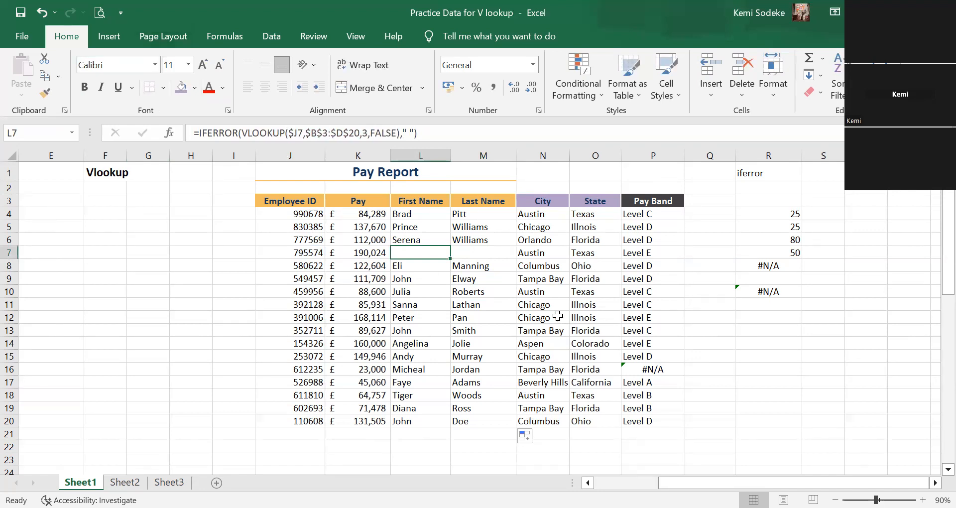
{"action": "left_click", "coordinate": [410, 132]}
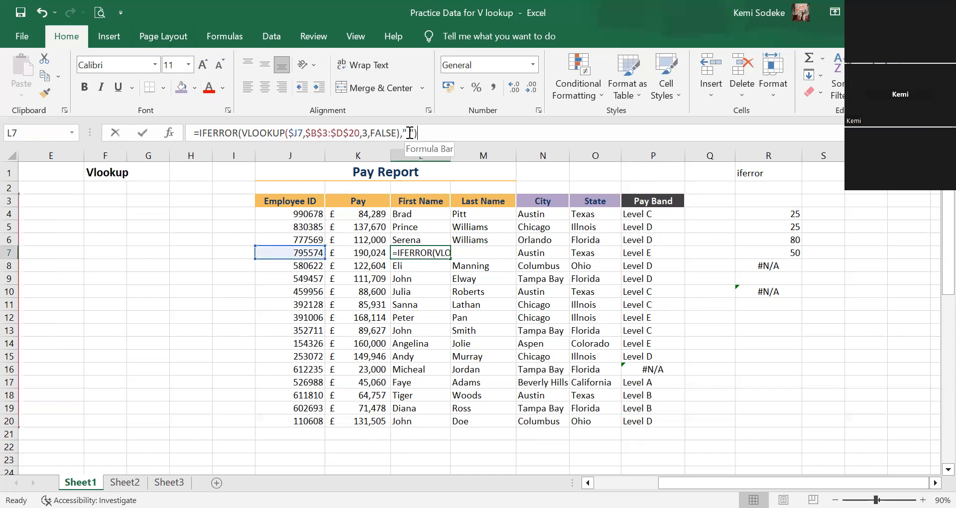
{"action": "type", "text": "0"}
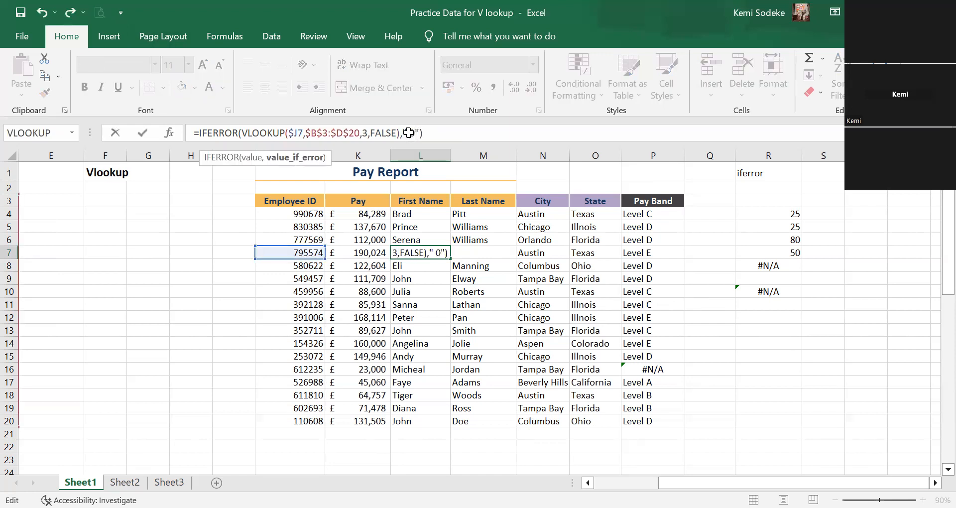
{"action": "key", "text": "Return"}
{"action": "left_click", "coordinate": [425, 255]}
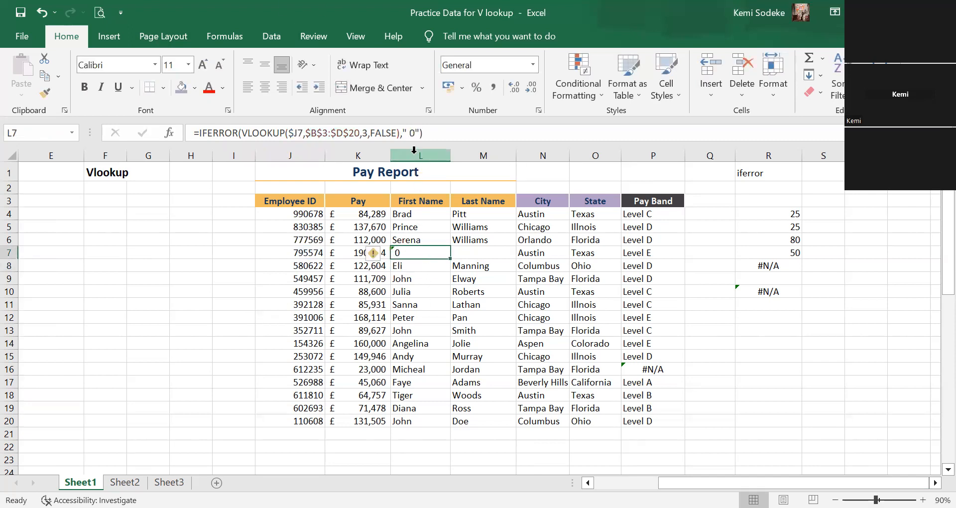
Replace the quoted value if error in the L7 formula with an unquoted 0.
{"action": "left_click", "coordinate": [407, 131]}
{"action": "left_click_drag", "start_coordinate": [406, 131], "coordinate": [420, 130]}
{"action": "type", "text": "0"}
{"action": "key", "text": "Return"}
{"action": "left_click", "coordinate": [438, 253]}
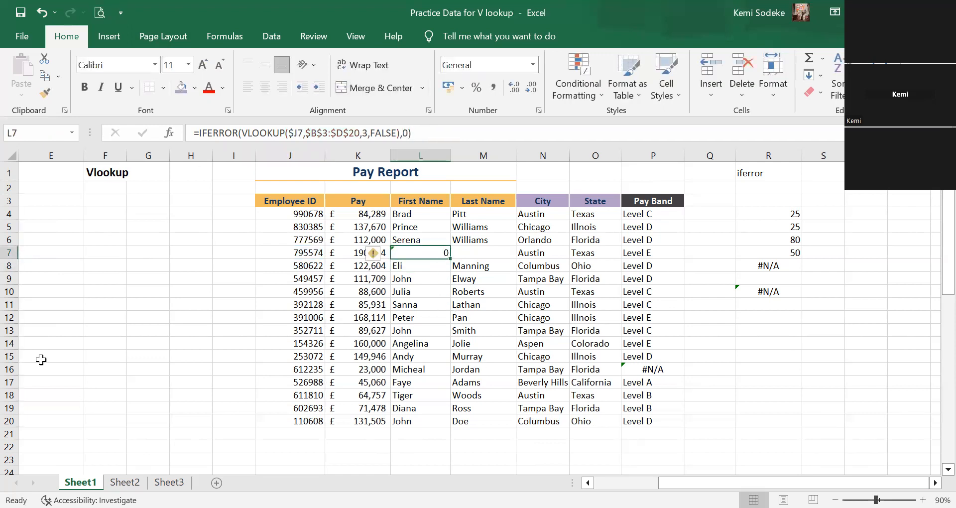
Change the value if error in the L7 formula to the text "please check this".
{"action": "left_click", "coordinate": [404, 132]}
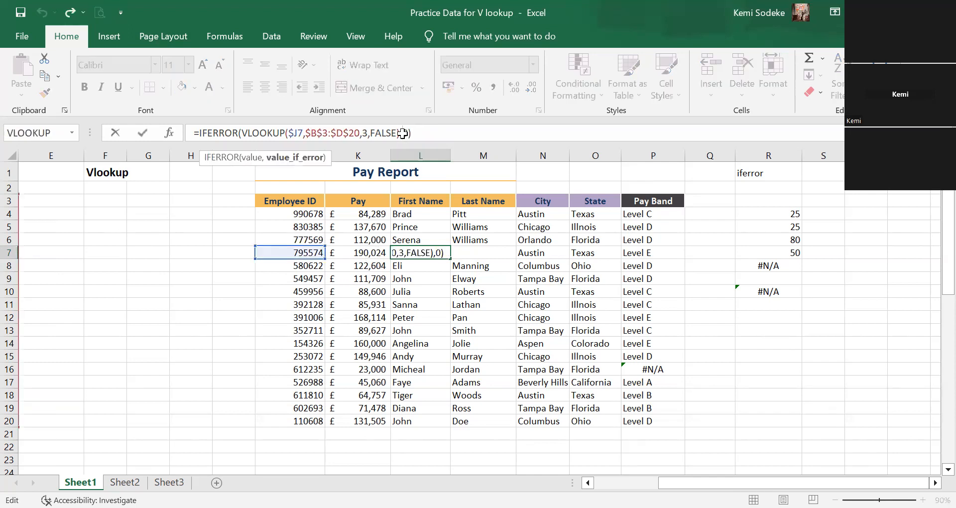
{"action": "key", "text": "BackSpace"}
{"action": "type", "text": "\"plesae"}
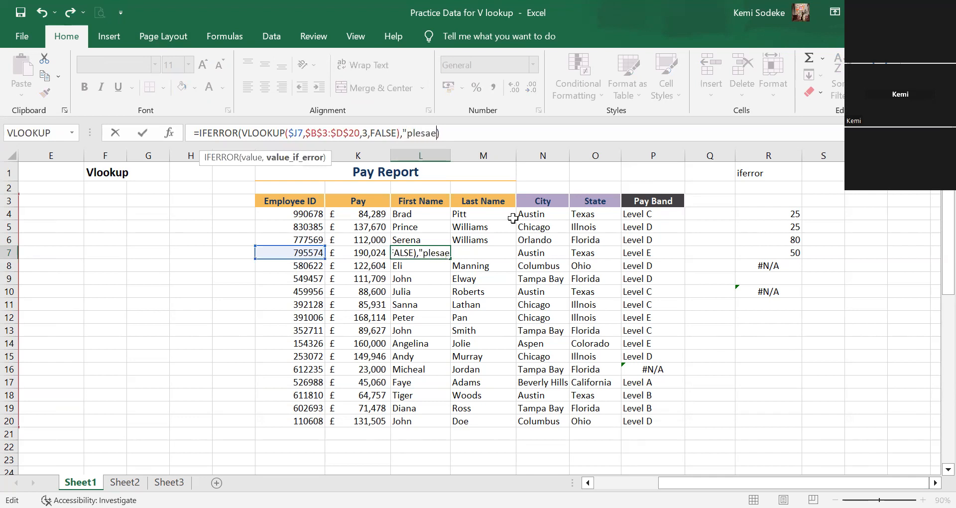
{"action": "key", "text": "BackSpace"}
{"action": "key", "text": "BackSpace"}
{"action": "key", "text": "BackSpace"}
{"action": "key", "text": "BackSpace"}
{"action": "type", "text": "ase c"}
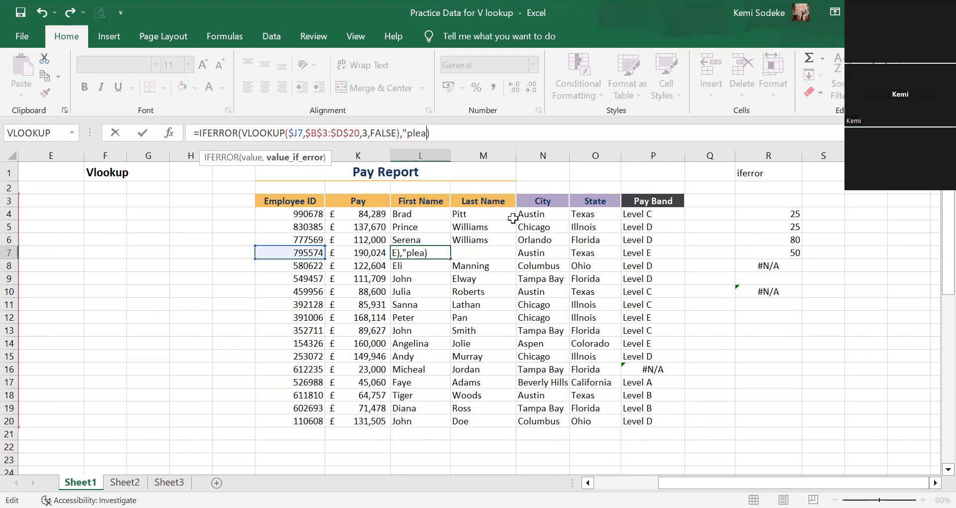
{"action": "type", "text": "he"}
{"action": "type", "text": "k rthis"}
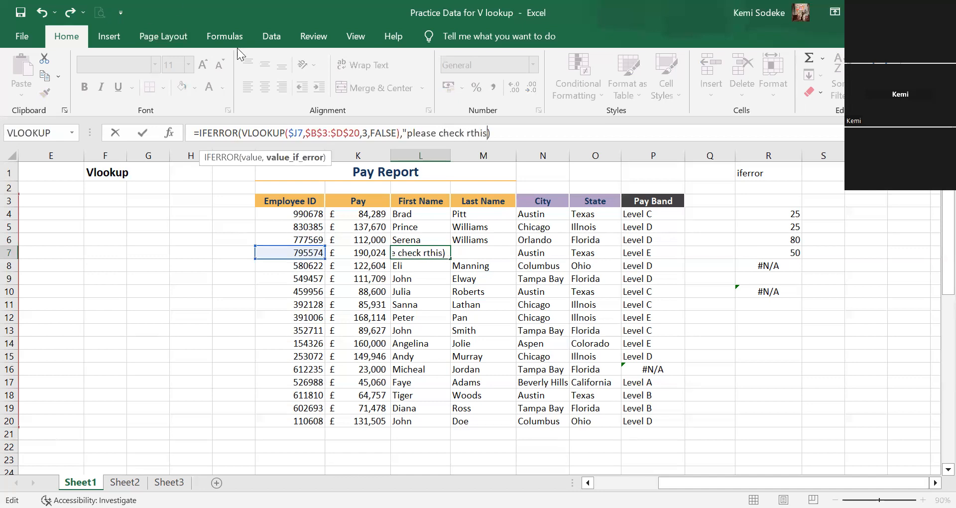
{"action": "left_click", "coordinate": [468, 131]}
{"action": "key", "text": "BackSpace"}
{"action": "left_click", "coordinate": [485, 133]}
{"action": "type", "text": "\""}
{"action": "key", "text": "Return"}
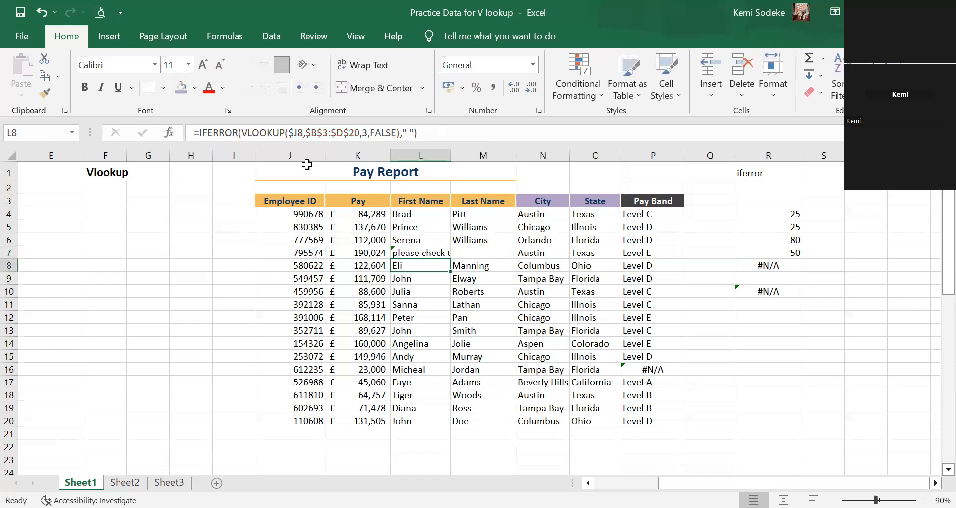
Widen the First Name column L so that the whole text in L7 fits.
{"action": "left_click", "coordinate": [438, 251]}
{"action": "left_click_drag", "start_coordinate": [451, 156], "coordinate": [500, 157]}
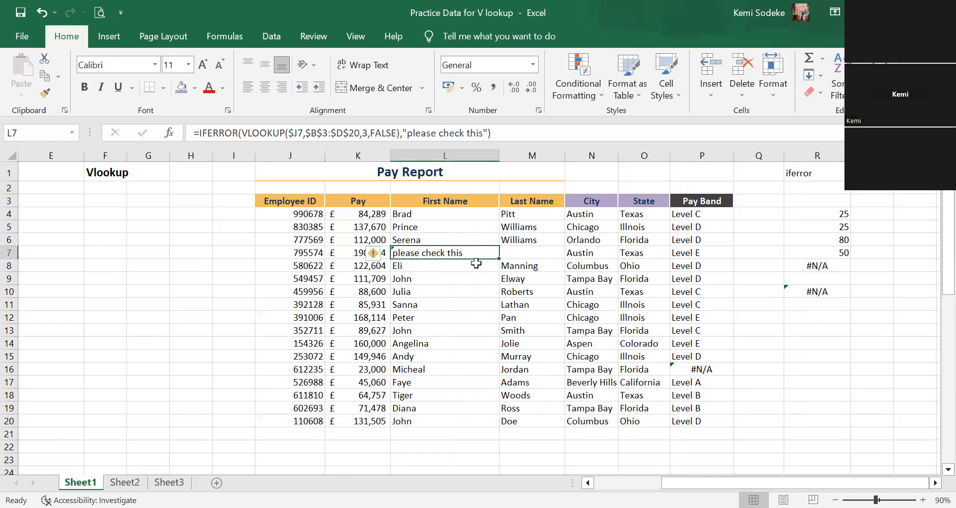
{"action": "left_click", "coordinate": [438, 266]}
{"action": "left_click", "coordinate": [441, 251]}
Look over the employee tables, the Pay Band Table and the Pay Report on Sheet1.
{"action": "left_click", "coordinate": [477, 291]}
{"action": "scroll", "coordinate": [829, 351], "scroll_direction": "down", "scroll_amount": 3}
{"action": "scroll", "coordinate": [820, 345], "scroll_direction": "up", "scroll_amount": 3}
{"action": "scroll", "coordinate": [448, 437], "scroll_direction": "left", "scroll_amount": 4}
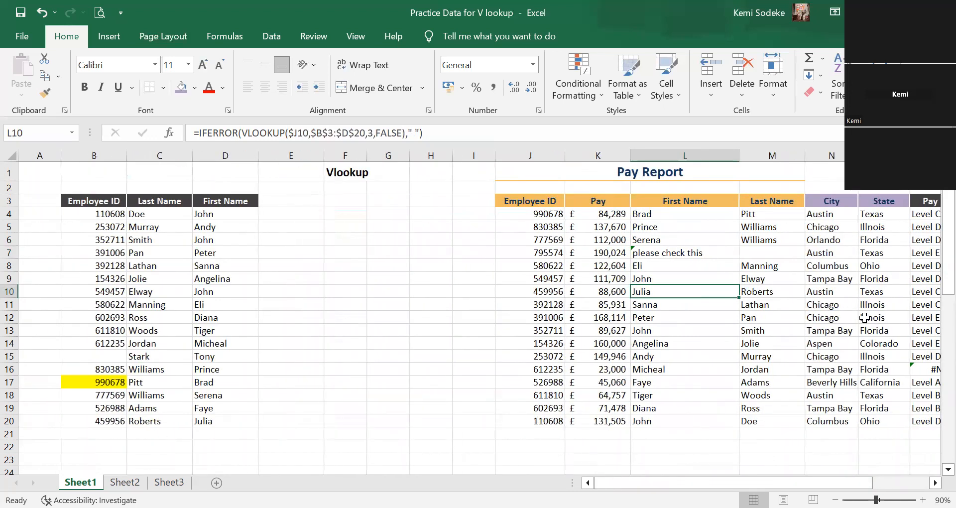
{"action": "left_click", "coordinate": [935, 483]}
{"action": "left_click", "coordinate": [936, 482]}
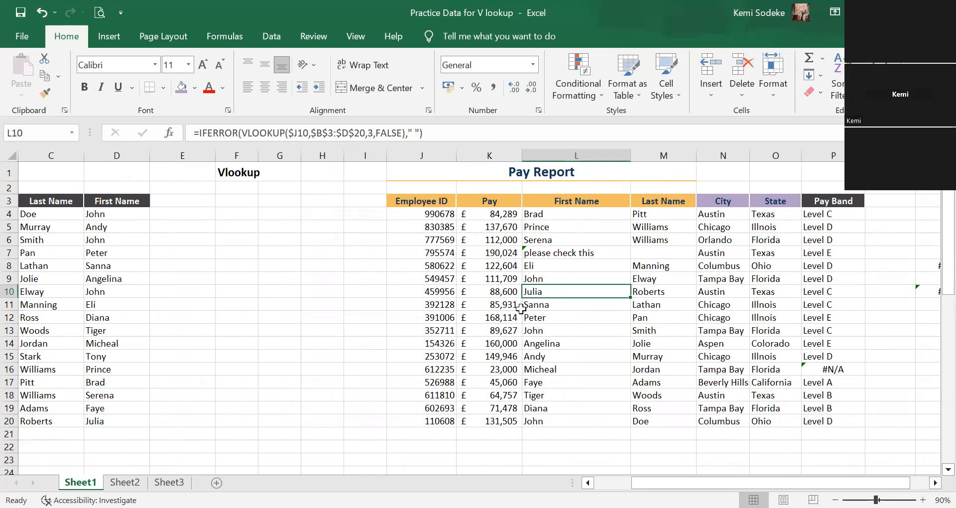
{"action": "left_click", "coordinate": [241, 174]}
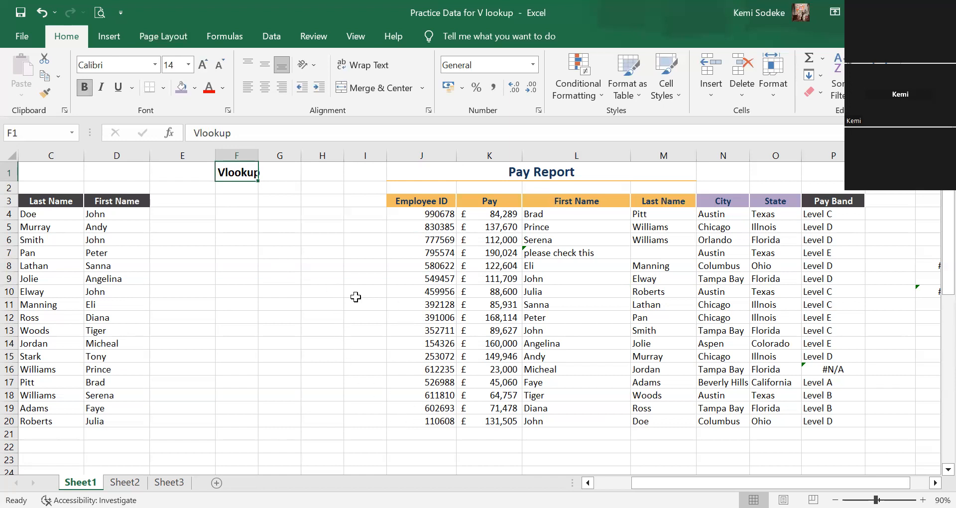
{"action": "left_click", "coordinate": [260, 223]}
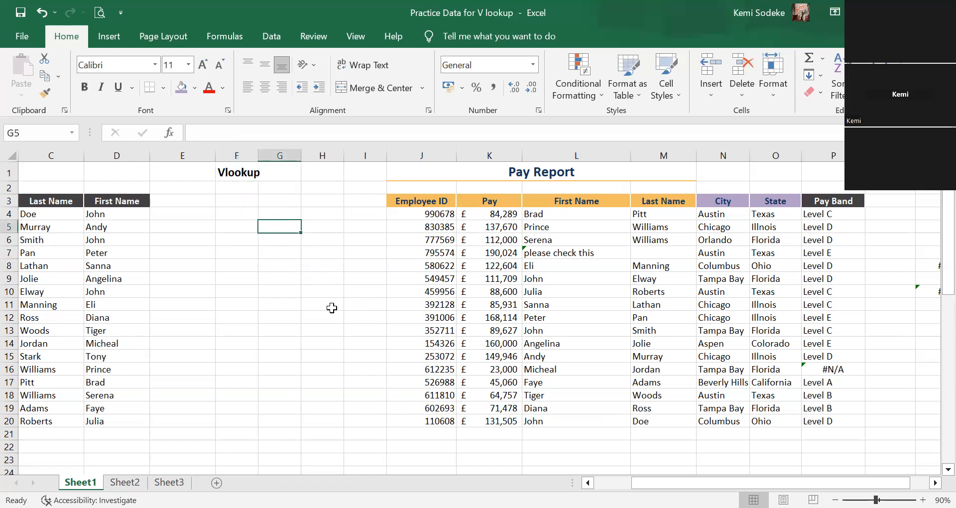
{"action": "scroll", "coordinate": [557, 379], "scroll_direction": "down", "scroll_amount": 1}
{"action": "scroll", "coordinate": [556, 379], "scroll_direction": "up", "scroll_amount": 1}
{"action": "scroll", "coordinate": [553, 421], "scroll_direction": "down", "scroll_amount": 1}
{"action": "left_click", "coordinate": [499, 421]}
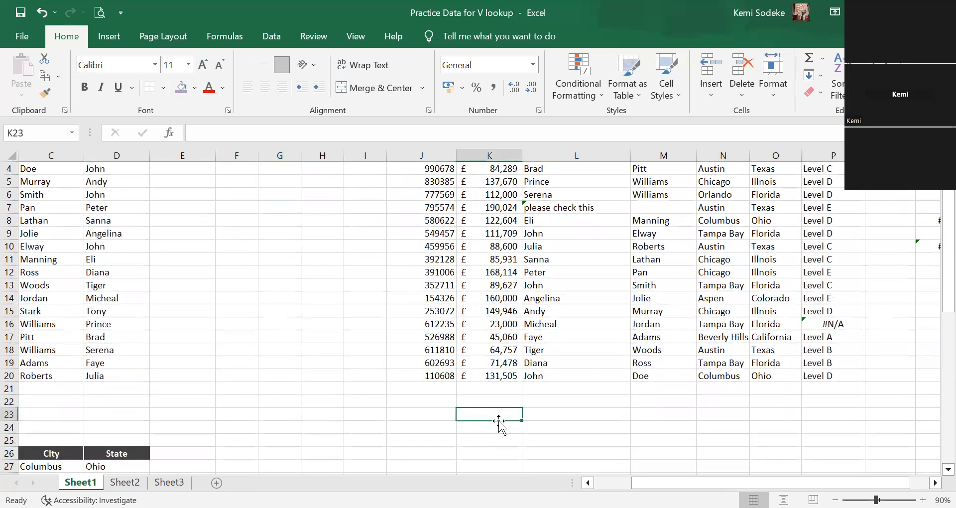
{"action": "scroll", "coordinate": [337, 352], "scroll_direction": "left", "scroll_amount": 2}
{"action": "scroll", "coordinate": [338, 352], "scroll_direction": "up", "scroll_amount": 1}
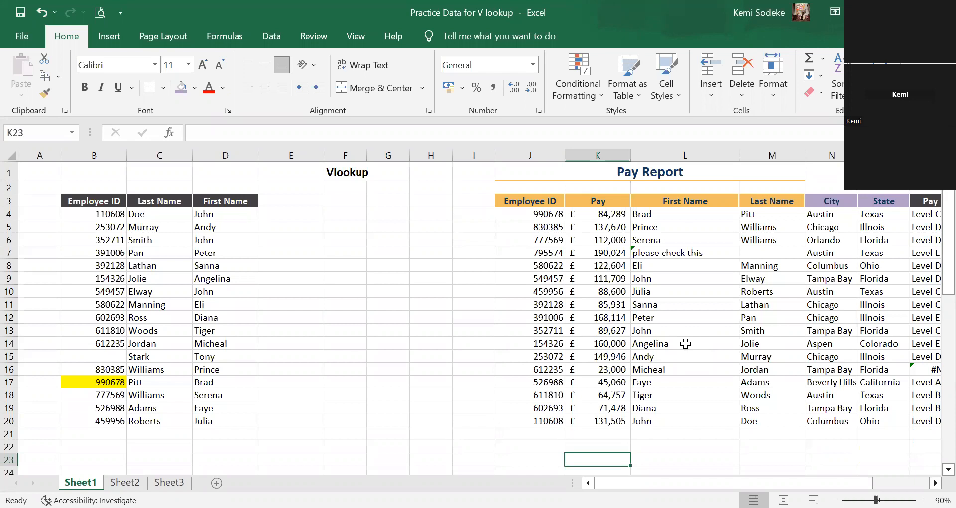
{"action": "scroll", "coordinate": [379, 274], "scroll_direction": "down", "scroll_amount": 3}
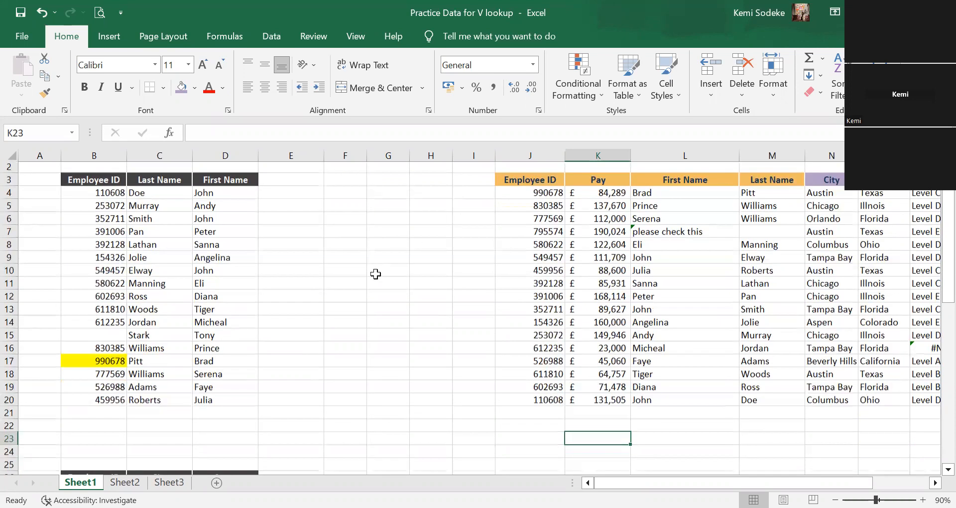
{"action": "scroll", "coordinate": [284, 292], "scroll_direction": "down", "scroll_amount": 10}
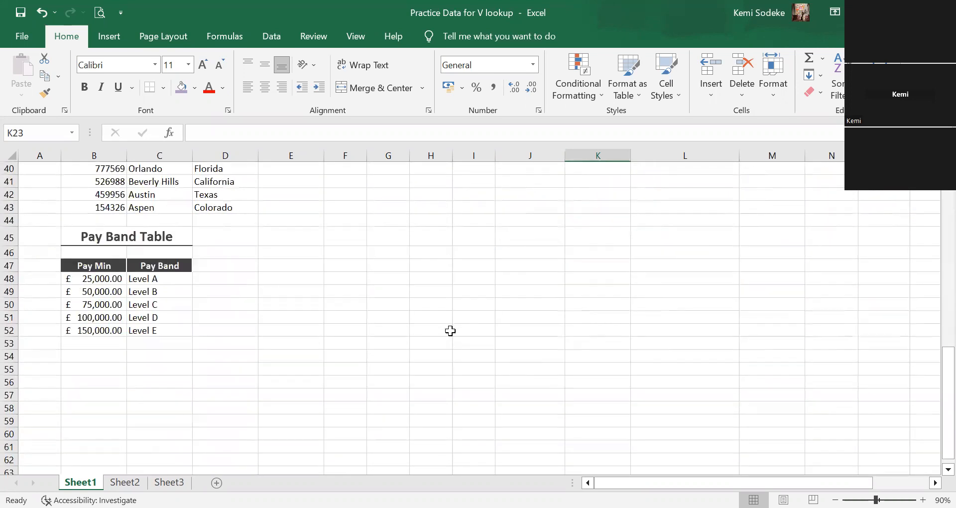
{"action": "scroll", "coordinate": [450, 331], "scroll_direction": "up", "scroll_amount": 13}
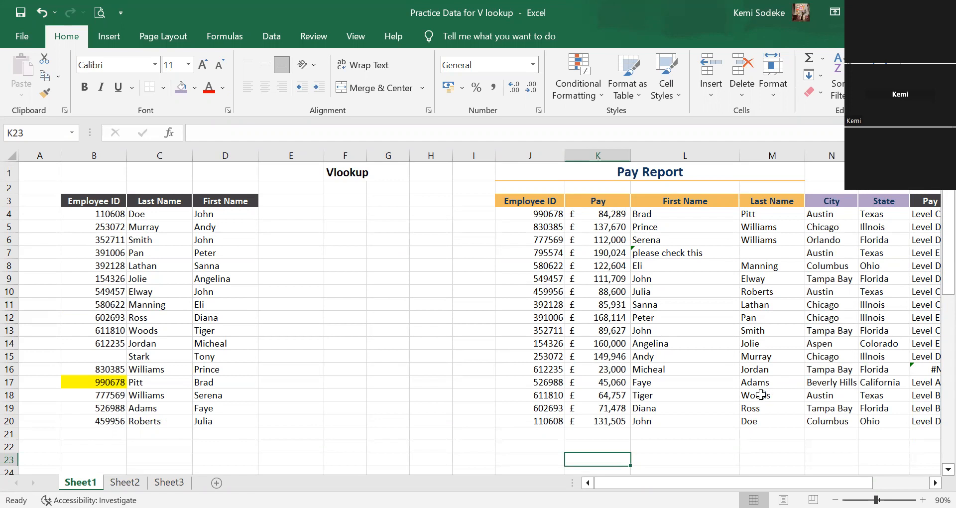
Examine the First Name formulas in L4 and L7 along with the source tables they draw on.
{"action": "left_click", "coordinate": [936, 483]}
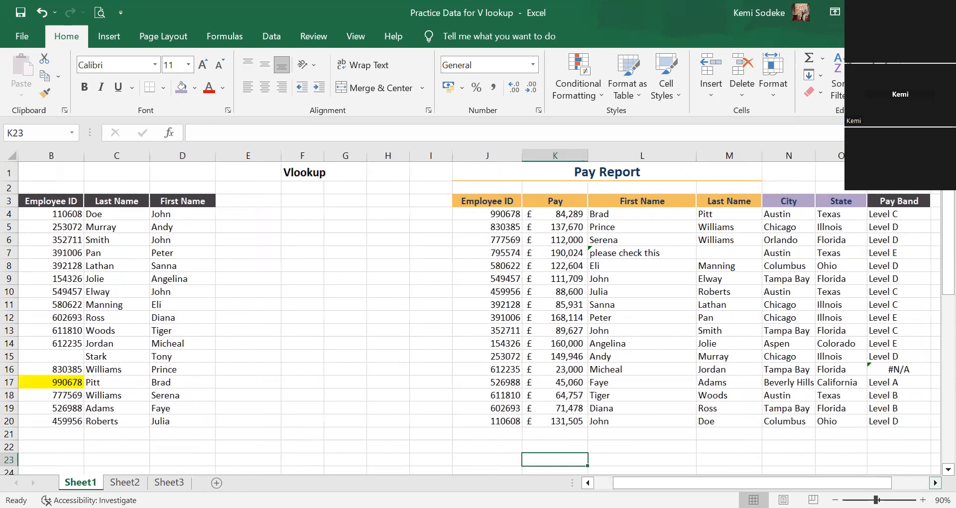
{"action": "left_click", "coordinate": [935, 483]}
{"action": "left_click", "coordinate": [564, 215]}
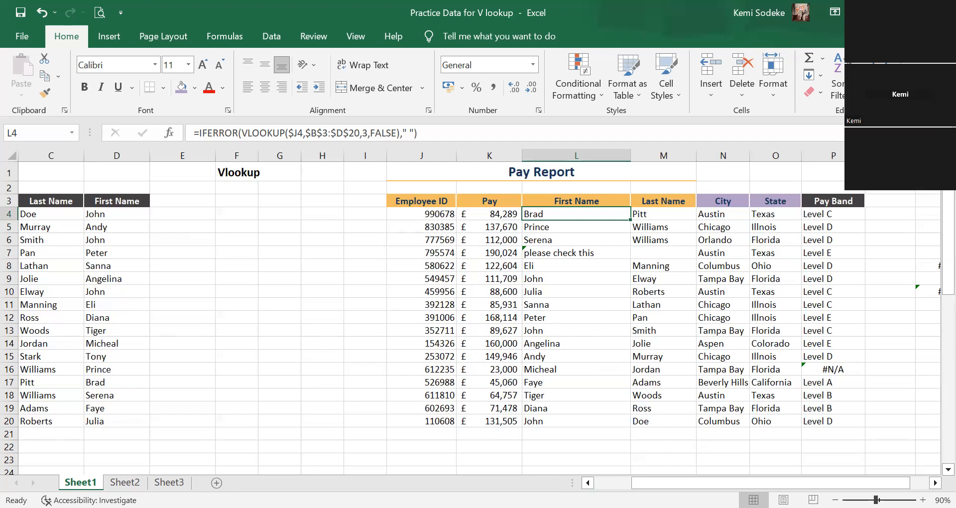
{"action": "scroll", "coordinate": [498, 389], "scroll_direction": "left", "scroll_amount": 2}
{"action": "left_click", "coordinate": [371, 353]}
{"action": "scroll", "coordinate": [356, 339], "scroll_direction": "down", "scroll_amount": 1}
{"action": "scroll", "coordinate": [356, 339], "scroll_direction": "down", "scroll_amount": 3}
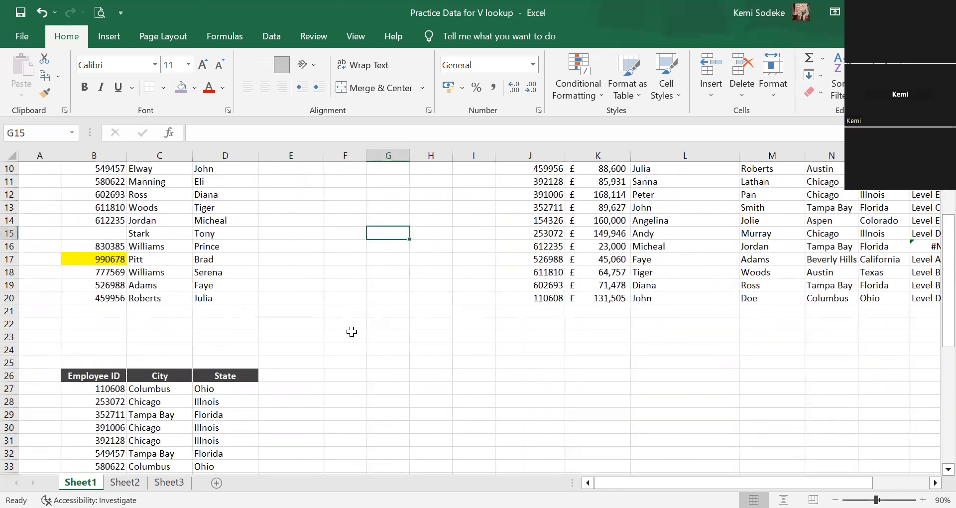
{"action": "scroll", "coordinate": [508, 327], "scroll_direction": "up", "scroll_amount": 3}
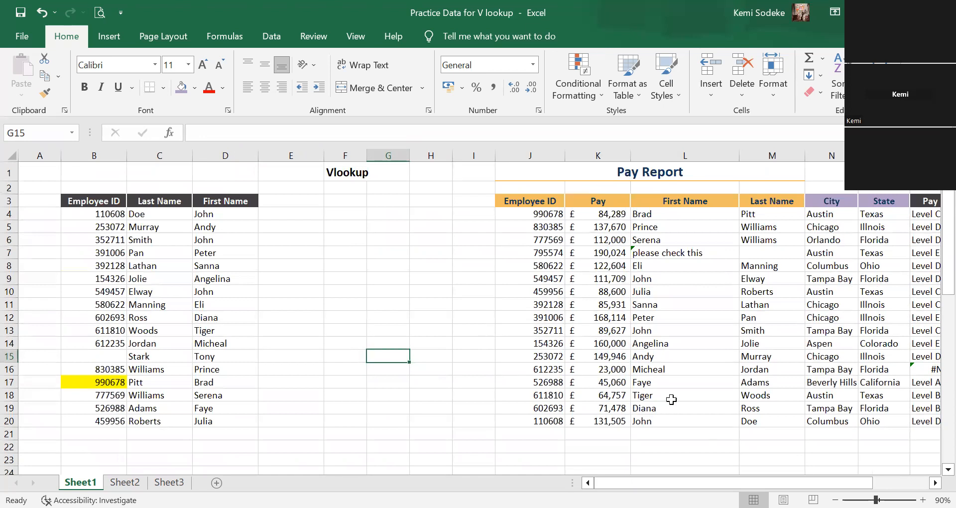
{"action": "left_click", "coordinate": [878, 456]}
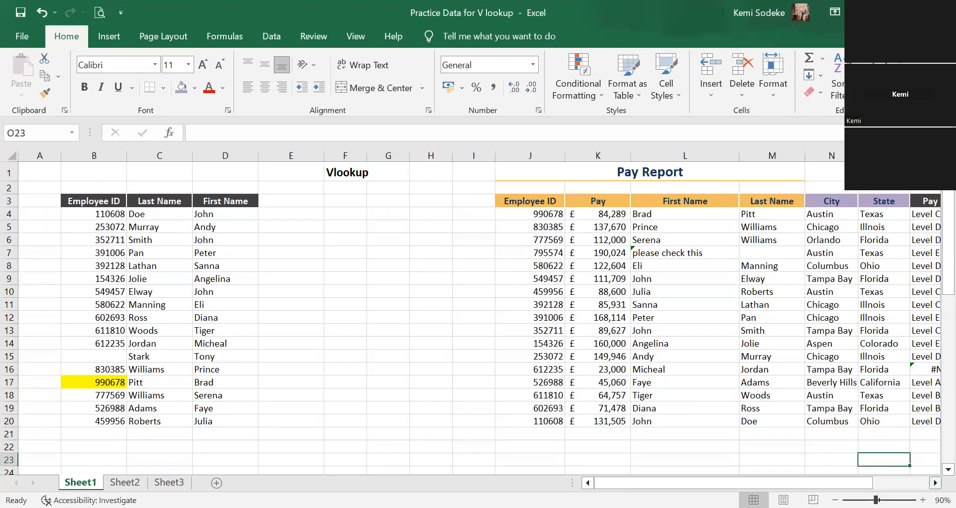
{"action": "left_click", "coordinate": [934, 482]}
{"action": "left_click", "coordinate": [886, 418]}
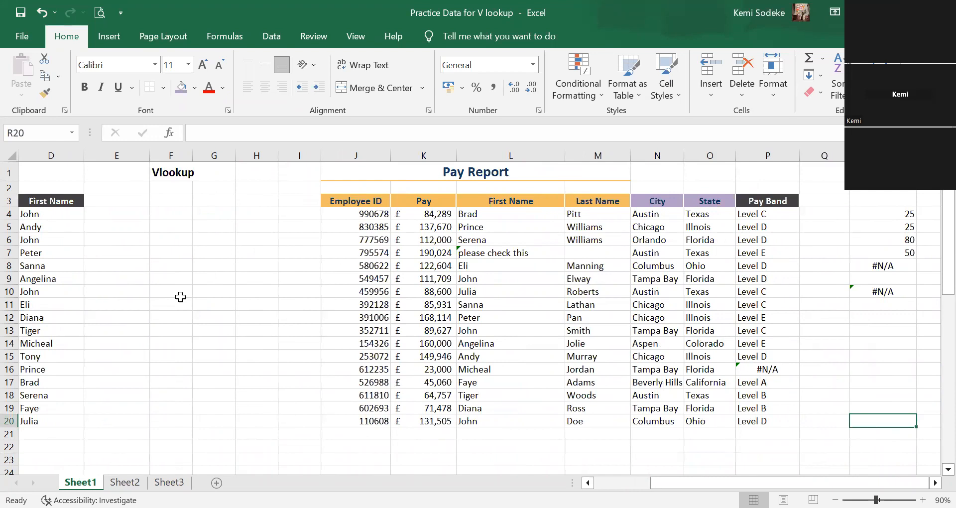
{"action": "left_click", "coordinate": [495, 254]}
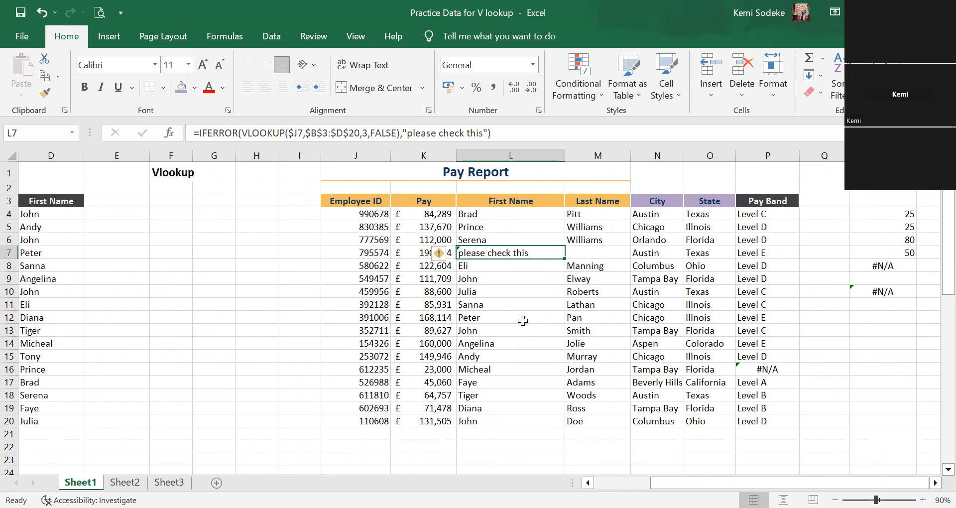
Enter the sample numbers 0 and 2 in F6:G6 and 3 and 5 in F7:G7.
{"action": "left_click", "coordinate": [177, 241]}
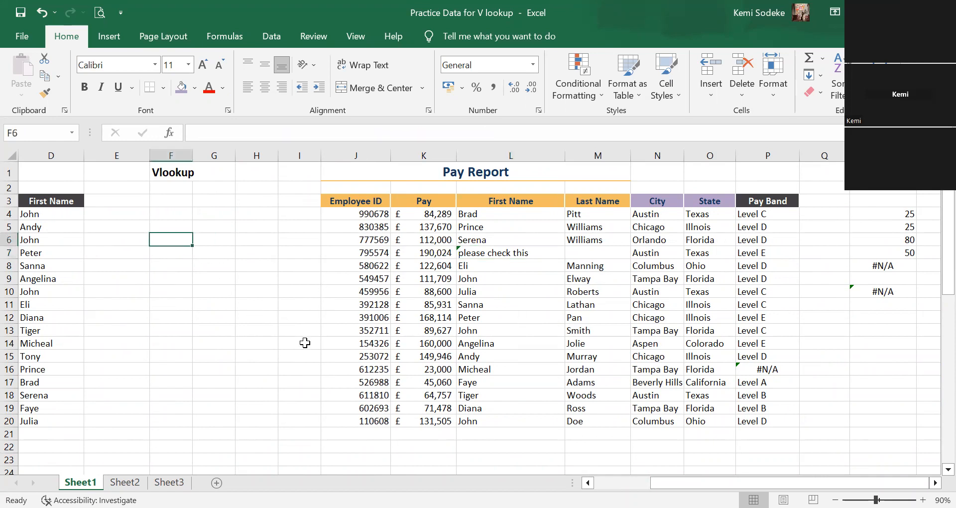
{"action": "type", "text": "0"}
{"action": "left_click", "coordinate": [219, 243]}
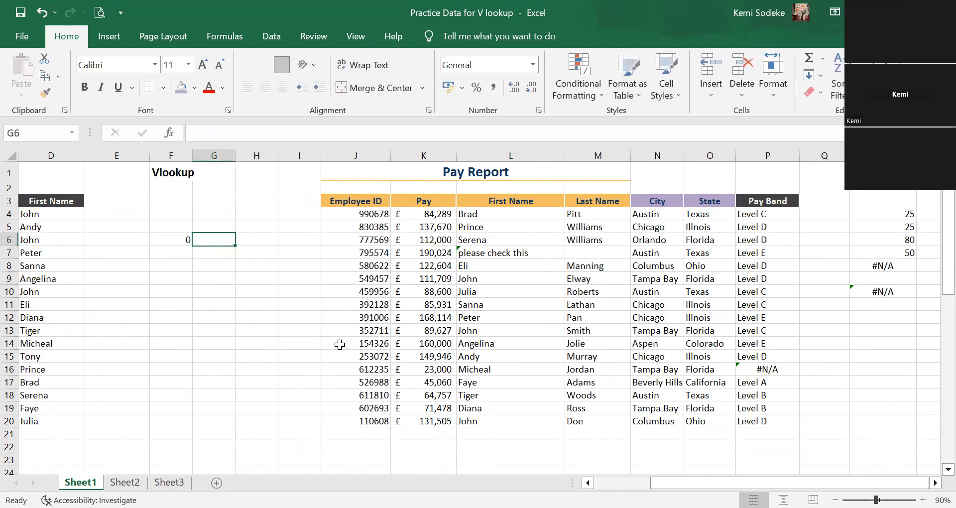
{"action": "type", "text": "2"}
{"action": "left_click", "coordinate": [264, 331]}
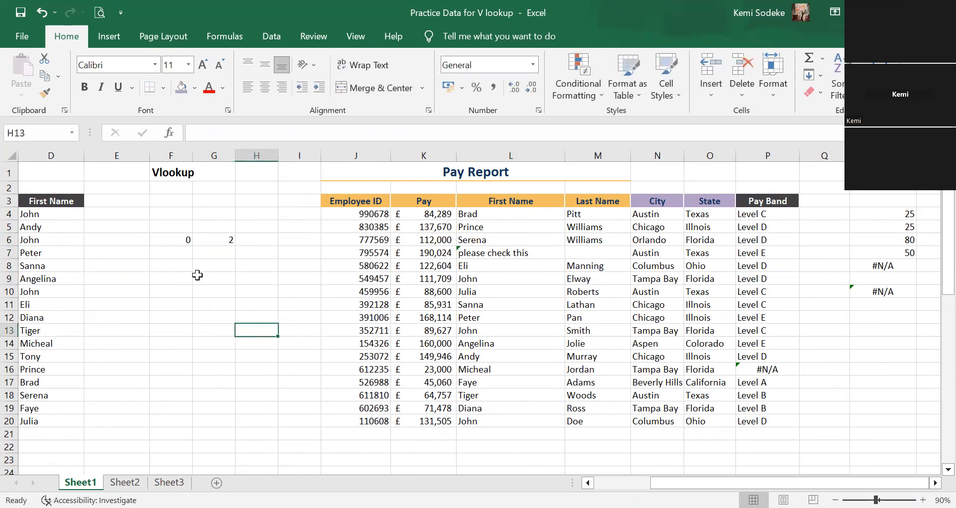
{"action": "left_click", "coordinate": [180, 252]}
{"action": "type", "text": "3"}
{"action": "key", "text": "Right"}
{"action": "type", "text": "5"}
{"action": "key", "text": "Return"}
{"action": "left_click", "coordinate": [253, 242]}
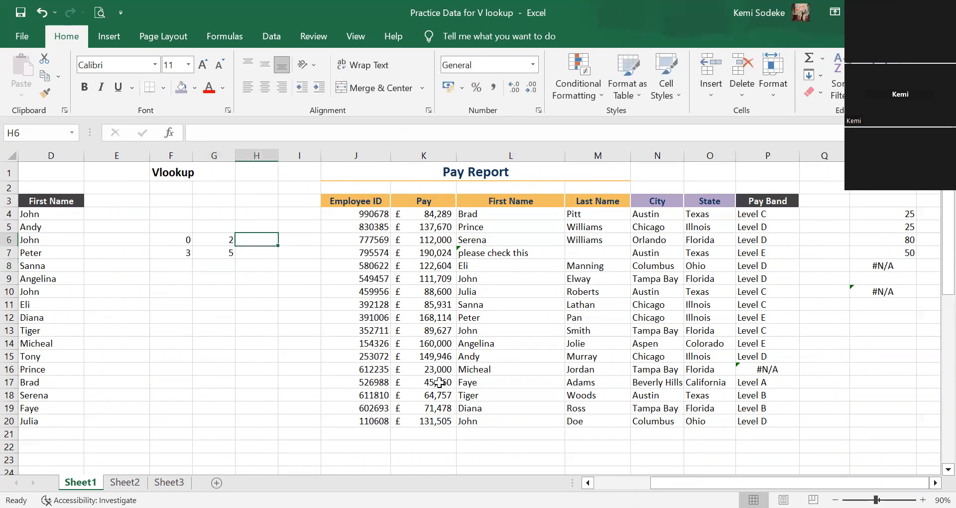
Enter a formula in H6 that divides F6 by G6, =F6/G6.
{"action": "type", "text": "="}
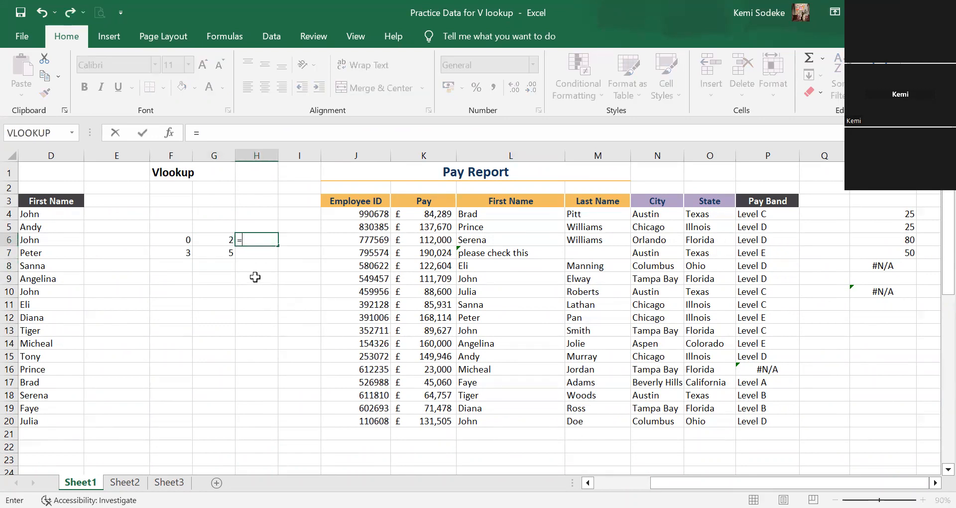
{"action": "left_click", "coordinate": [179, 245]}
{"action": "type", "text": "/"}
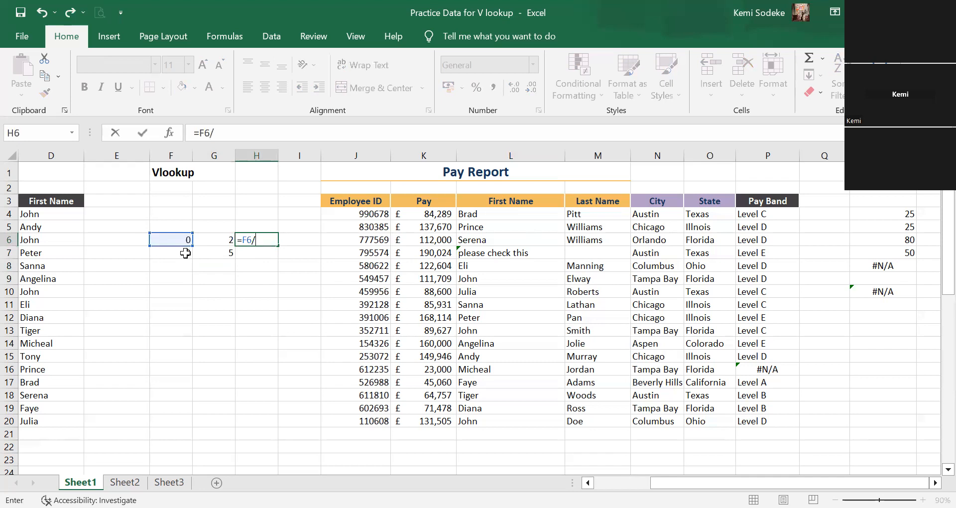
{"action": "left_click", "coordinate": [212, 240]}
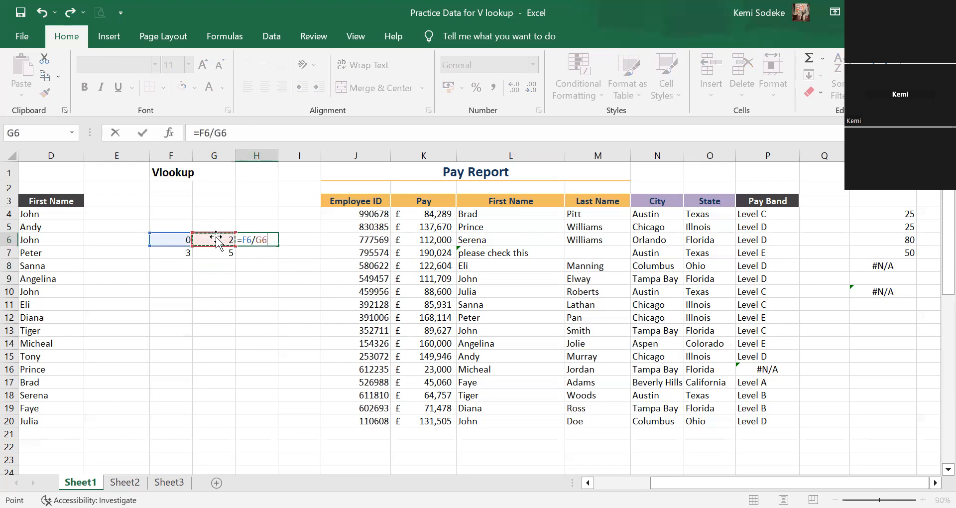
{"action": "key", "text": "Return"}
Clear the sample number in F6 and check how the formula result in H6 responds.
{"action": "left_click", "coordinate": [183, 243]}
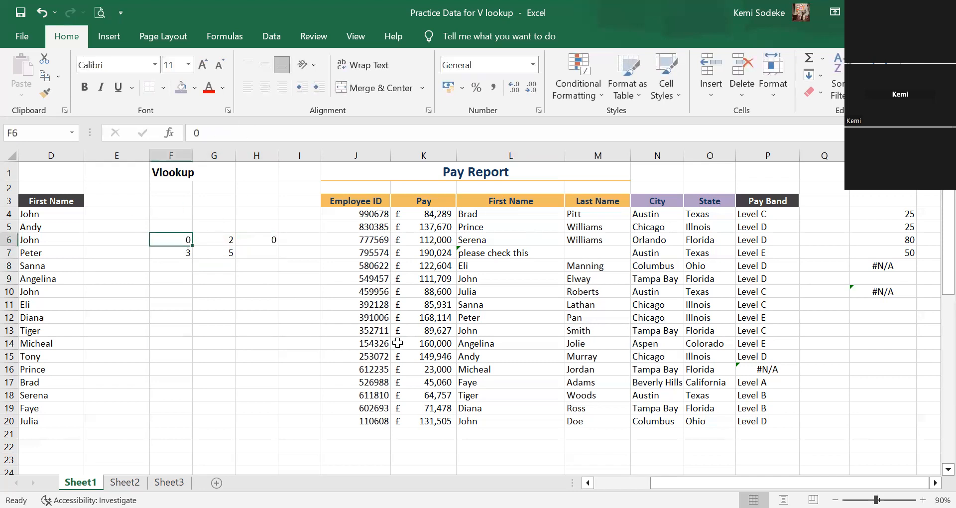
{"action": "key", "text": "Delete"}
{"action": "left_click", "coordinate": [183, 318]}
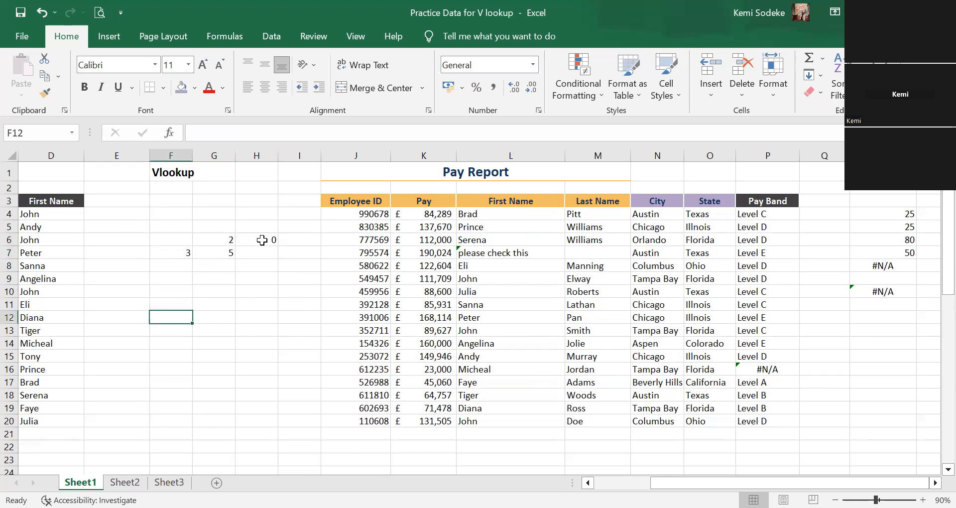
{"action": "left_click", "coordinate": [262, 240]}
{"action": "double_click", "coordinate": [269, 240]}
{"action": "left_click", "coordinate": [258, 278]}
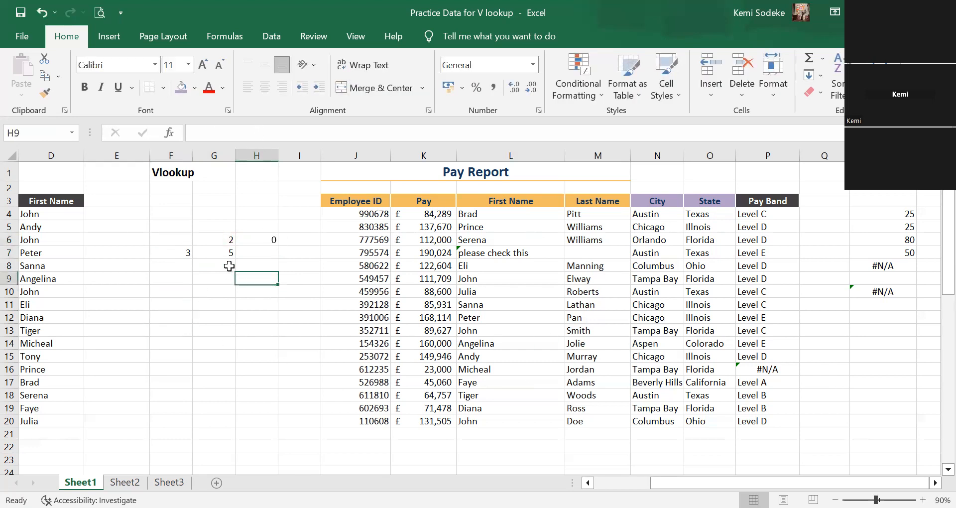
{"action": "left_click", "coordinate": [180, 243]}
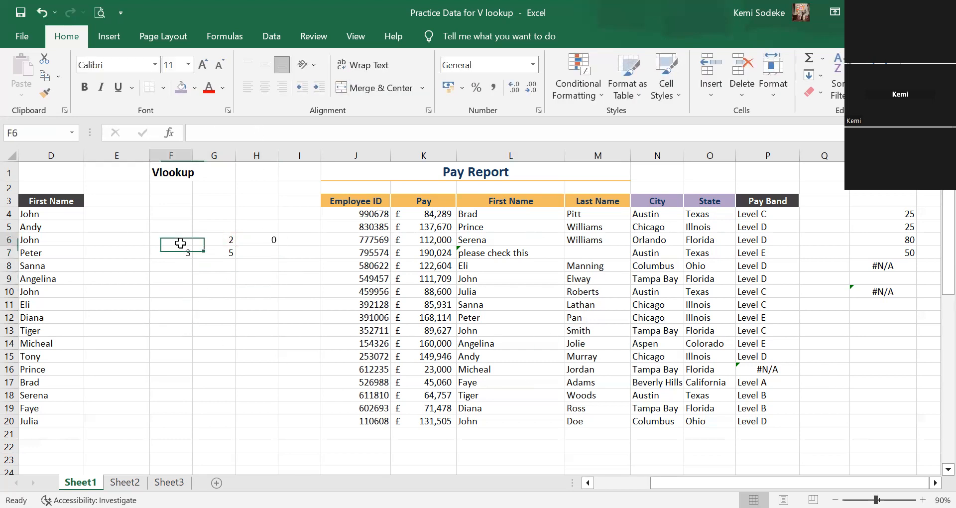
Change the formula in H6 to =F6*G6/F6 so that it divides by the empty cell F6.
{"action": "left_click", "coordinate": [258, 243]}
{"action": "left_click", "coordinate": [234, 140]}
{"action": "type", "text": "/"}
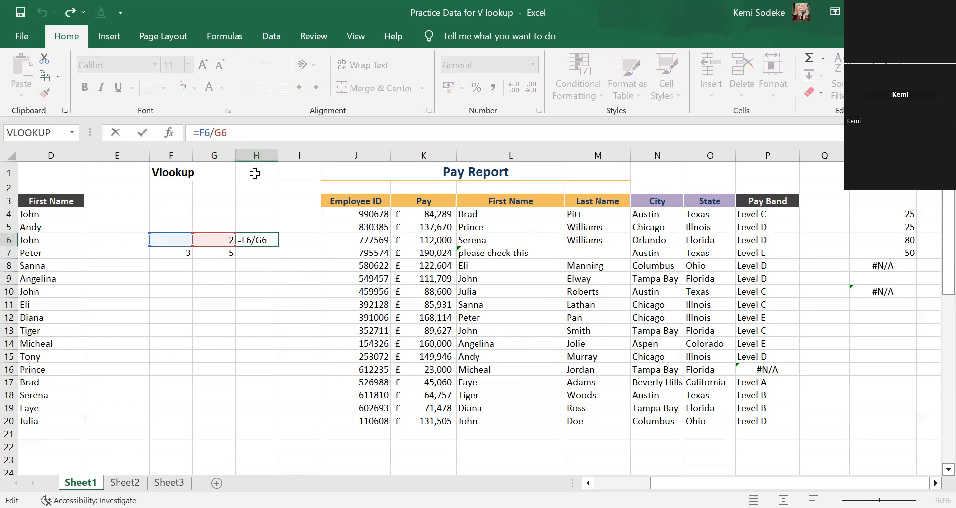
{"action": "left_click", "coordinate": [175, 238]}
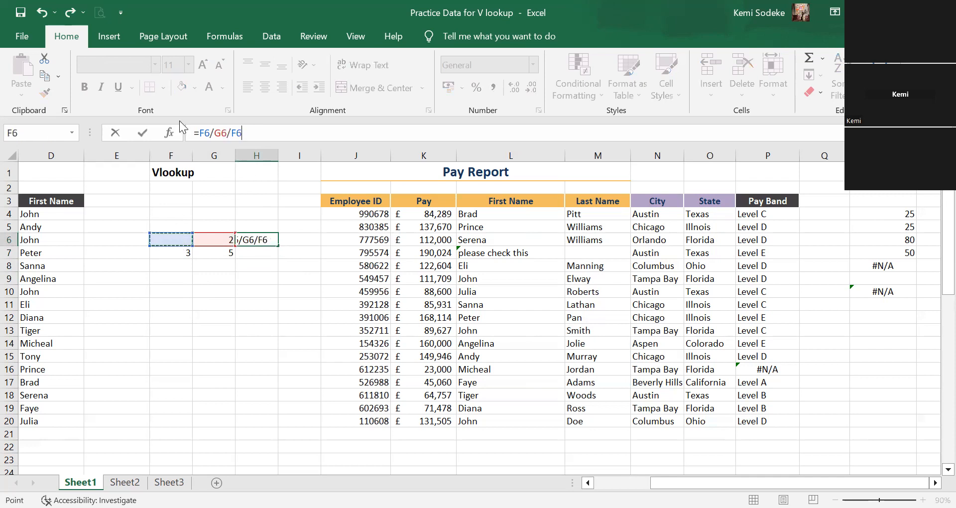
{"action": "left_click", "coordinate": [212, 129]}
{"action": "key", "text": "BackSpace"}
{"action": "type", "text": "*"}
{"action": "key", "text": "Return"}
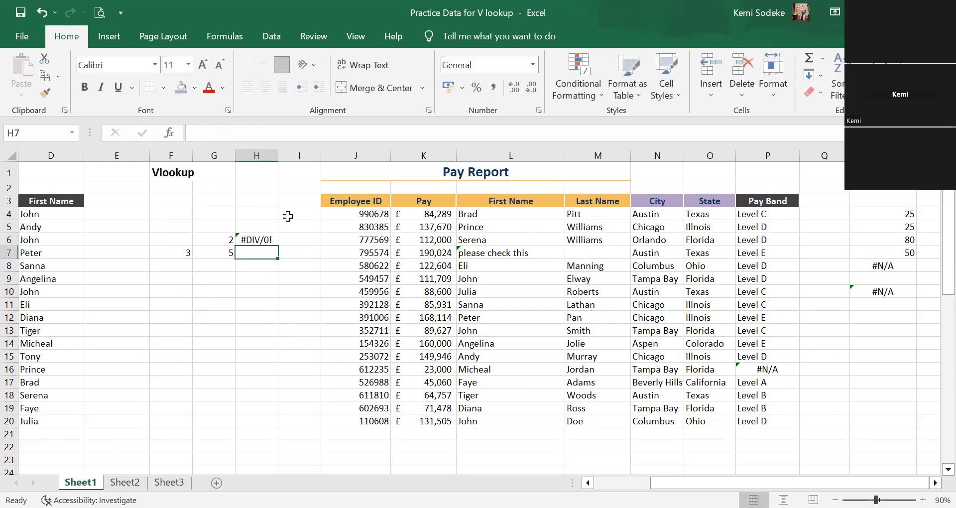
Copy the =F6*G6/F6 formula from H6 down to H7.
{"action": "left_click", "coordinate": [272, 240]}
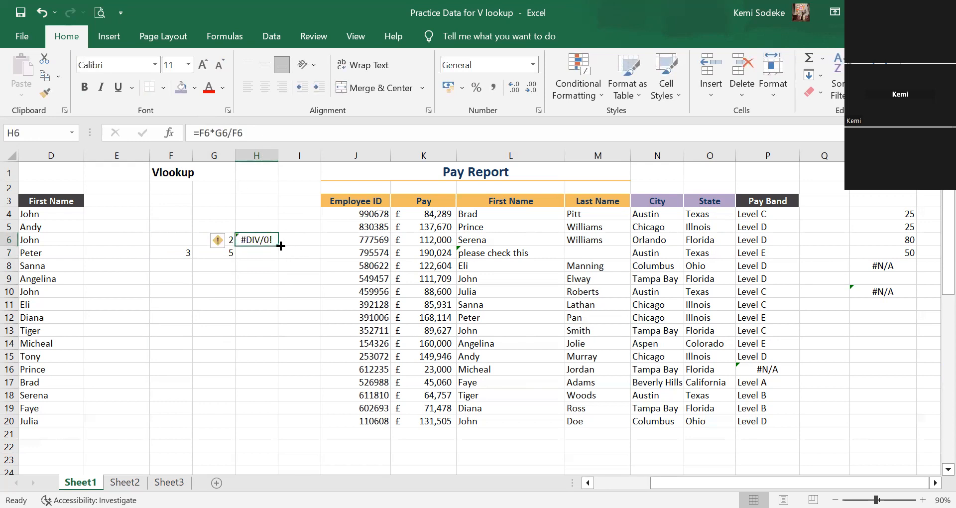
{"action": "left_click_drag", "start_coordinate": [281, 246], "coordinate": [279, 255]}
{"action": "left_click", "coordinate": [267, 307]}
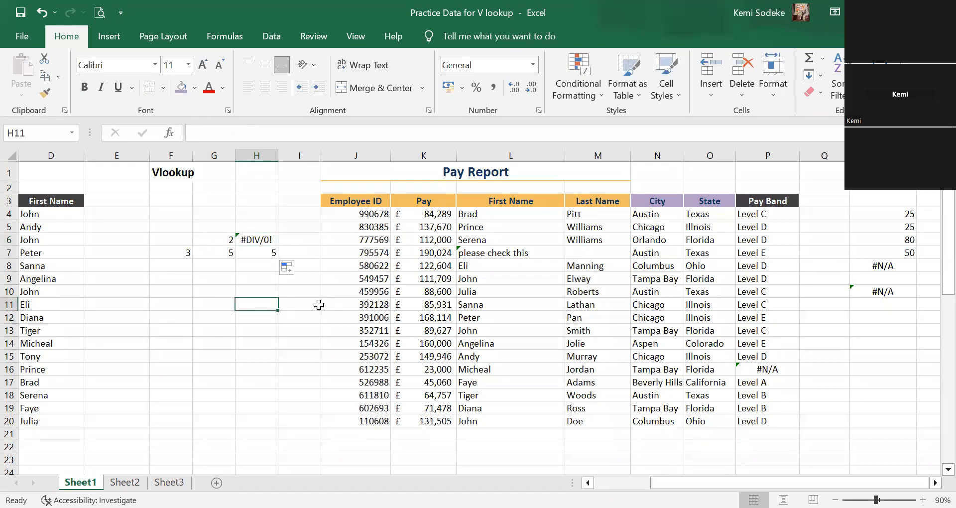
Enter 0 in F6 as the sample number the formula divides by.
{"action": "left_click", "coordinate": [184, 240]}
{"action": "type", "text": "0"}
{"action": "key", "text": "Return"}
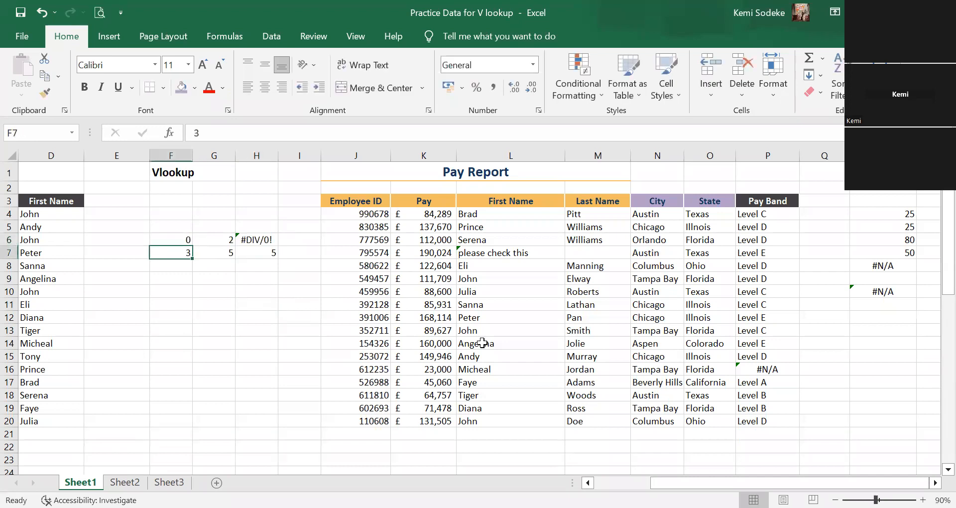
Compare the formula results in H6 and H7 with the sample numbers in columns F and G.
{"action": "left_click", "coordinate": [212, 264]}
{"action": "left_click", "coordinate": [266, 238]}
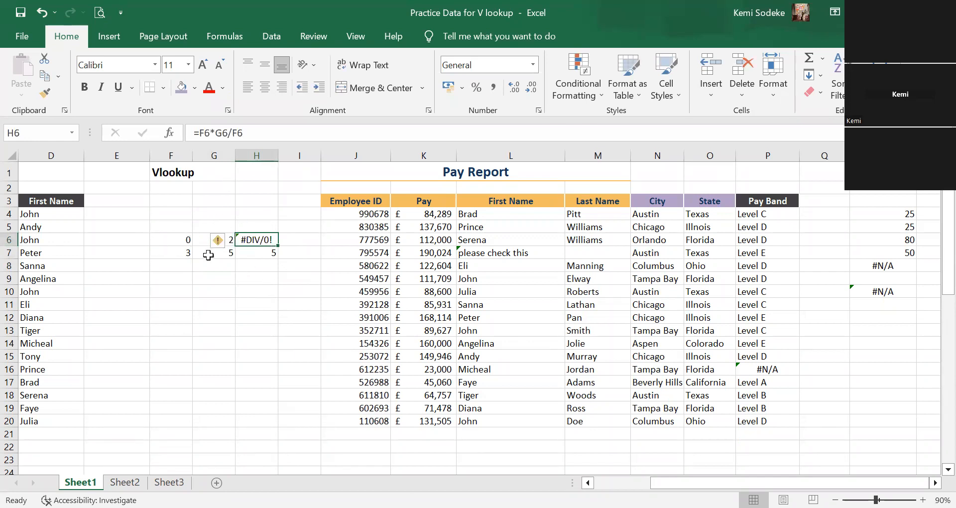
{"action": "left_click", "coordinate": [253, 258]}
{"action": "left_click", "coordinate": [181, 240]}
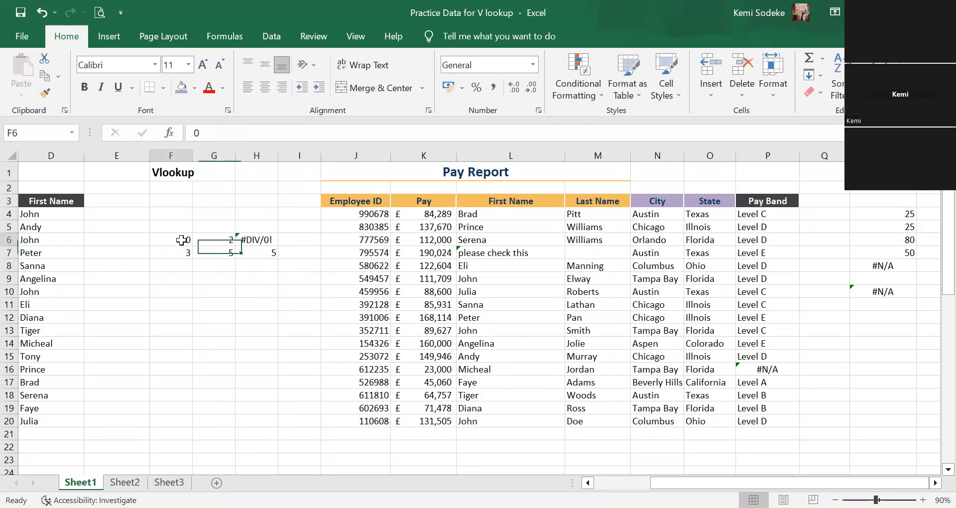
{"action": "left_click", "coordinate": [215, 240]}
{"action": "left_click", "coordinate": [184, 240]}
{"action": "left_click", "coordinate": [260, 239]}
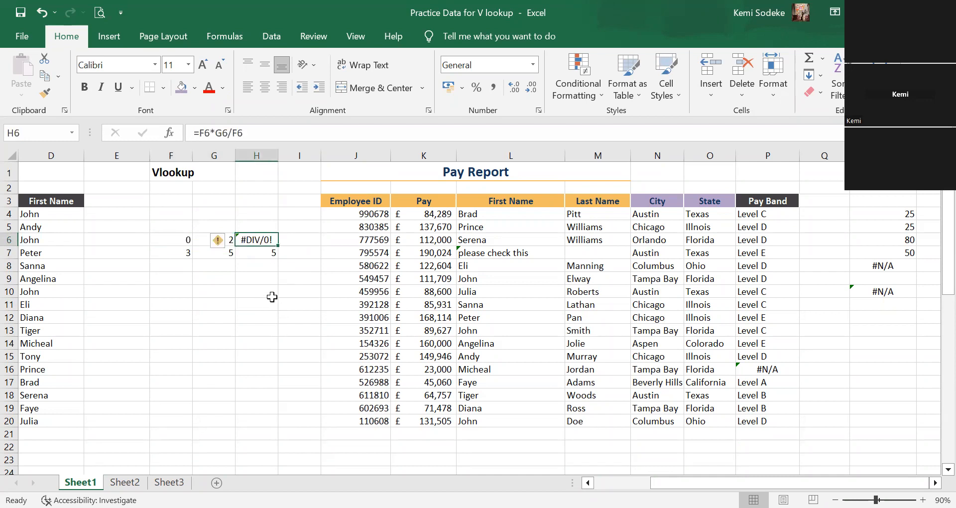
{"action": "left_click", "coordinate": [175, 253]}
{"action": "left_click", "coordinate": [221, 253]}
{"action": "left_click", "coordinate": [259, 253]}
Begin an IFERROR function around the F6*G6/F6 calculation in H6, directly after the equals sign.
{"action": "left_click", "coordinate": [260, 240]}
{"action": "left_click", "coordinate": [200, 134]}
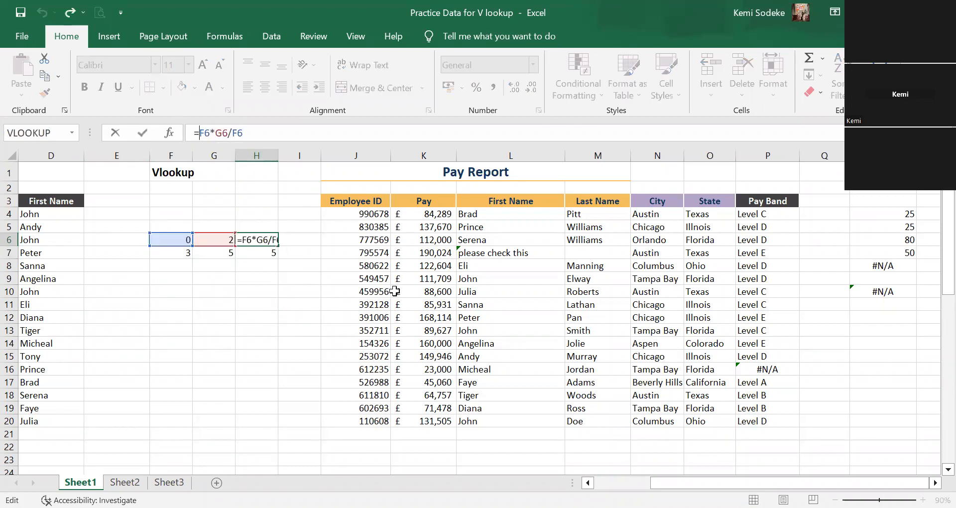
{"action": "type", "text": "iferr"}
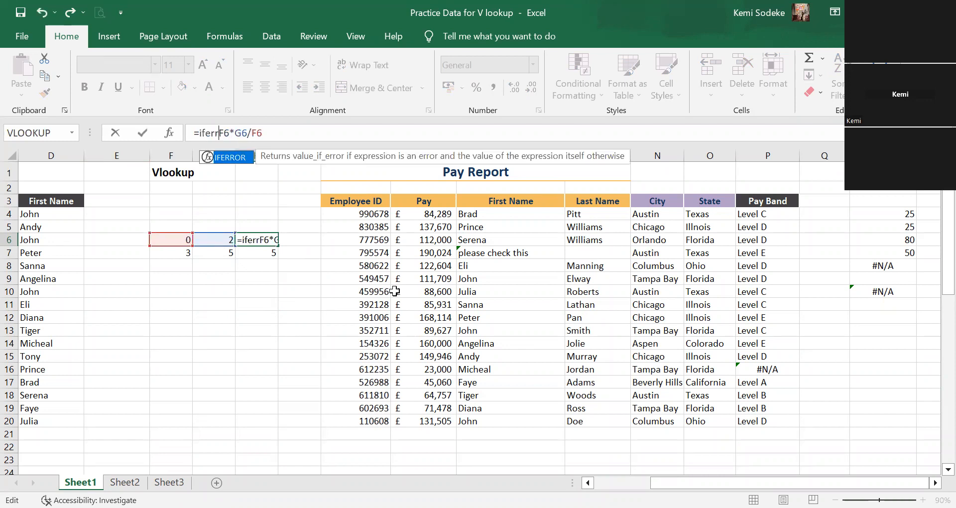
{"action": "type", "text": "opr"}
{"action": "key", "text": "BackSpace"}
{"action": "key", "text": "BackSpace"}
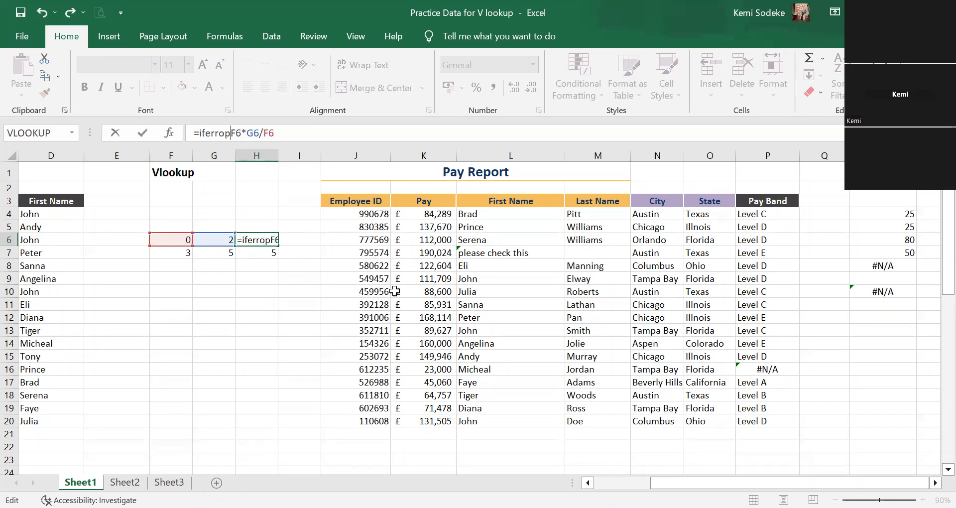
{"action": "type", "text": "r("}
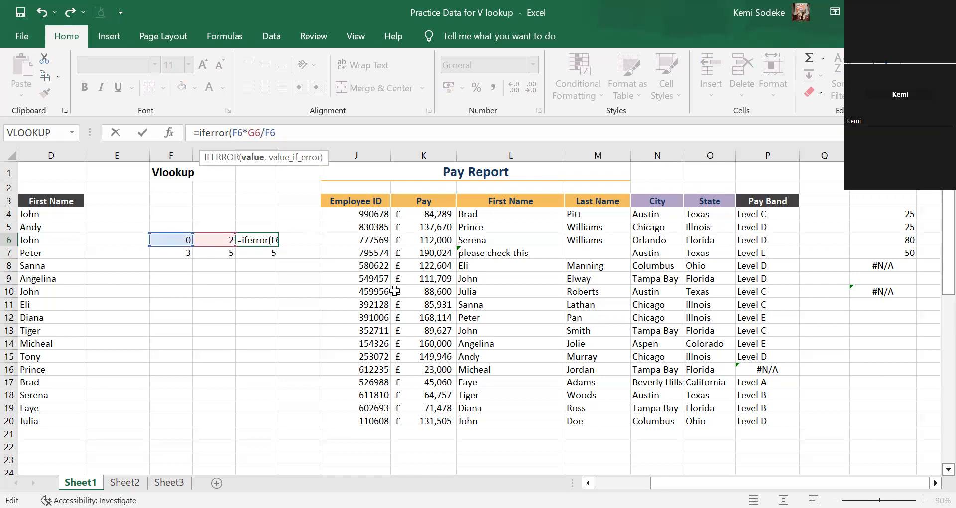
Complete the error handling in H6 with 0 as the fallback value: =IFERROR((F6*G6/F6),0).
{"action": "left_click", "coordinate": [295, 135]}
{"action": "type", "text": ")0"}
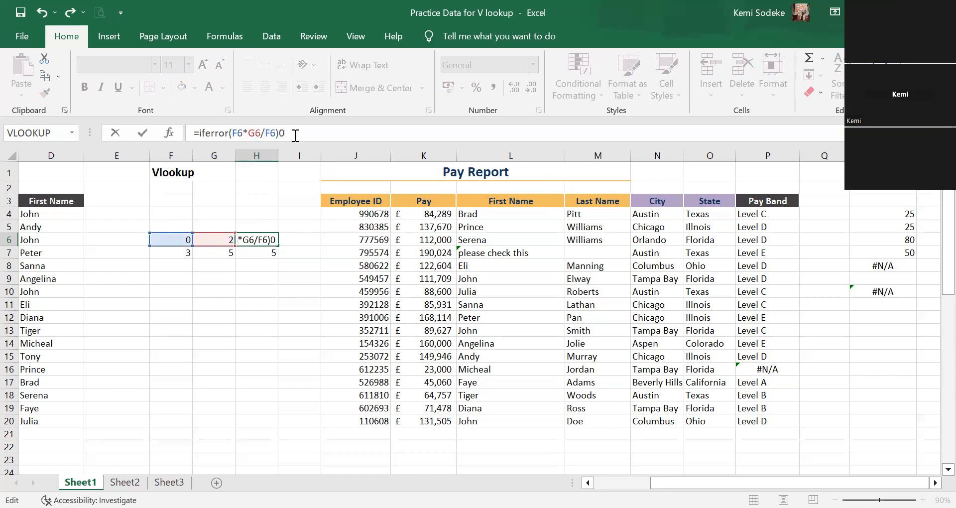
{"action": "type", "text": ")"}
{"action": "left_click", "coordinate": [230, 132]}
{"action": "type", "text": "("}
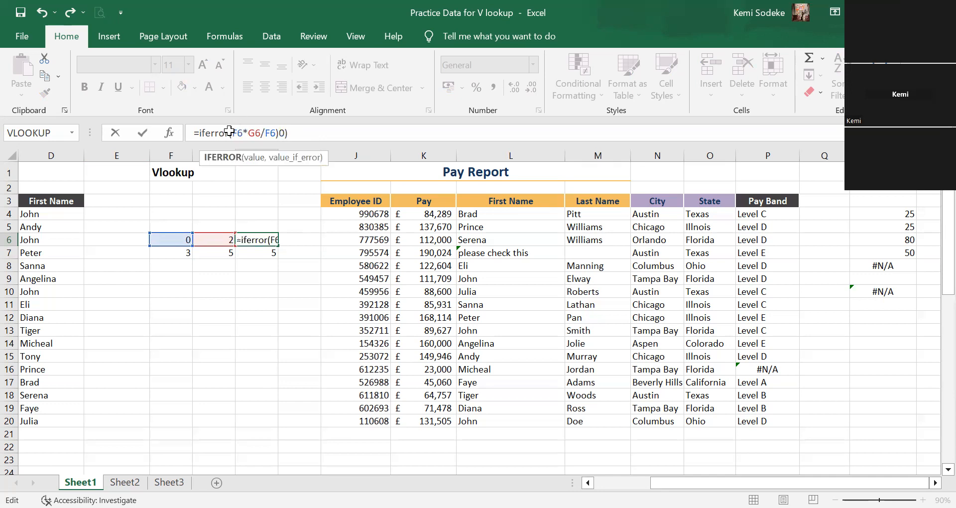
{"action": "key", "text": "Return"}
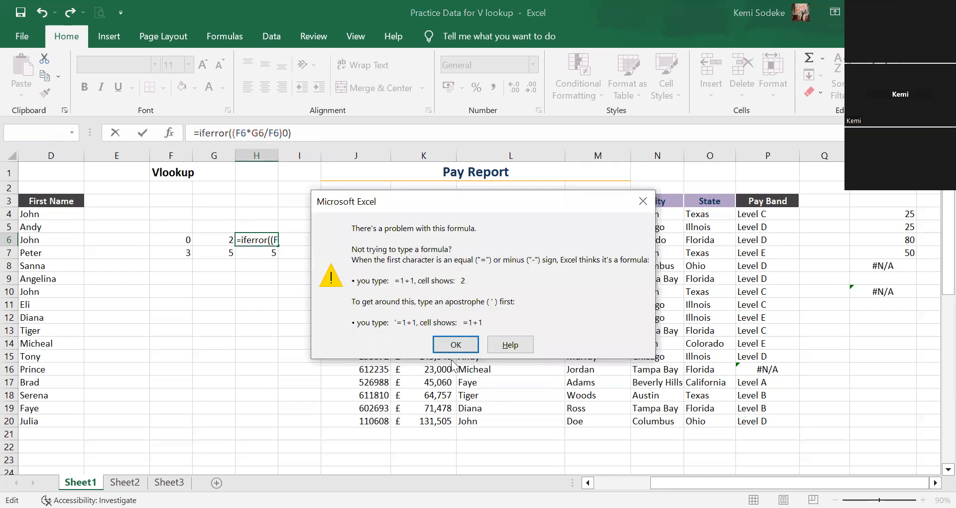
{"action": "key", "text": "Return"}
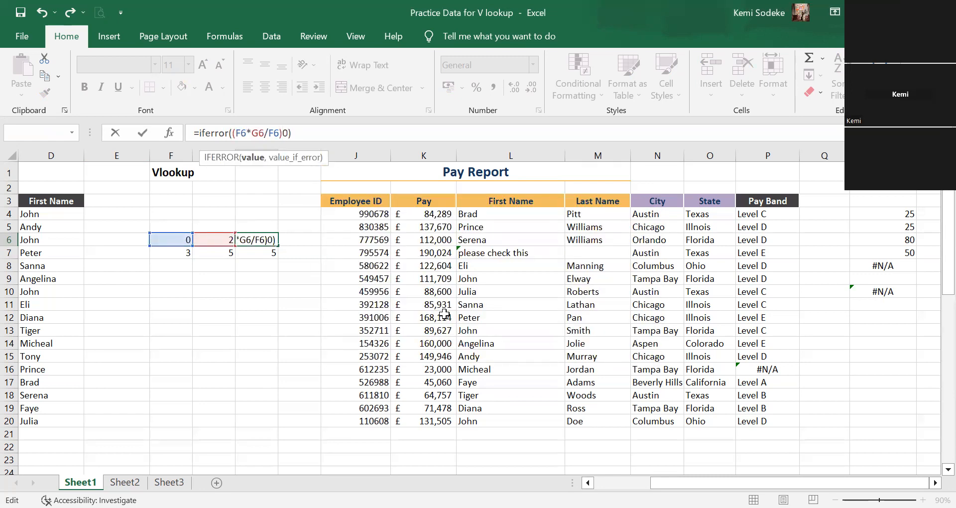
{"action": "type", "text": ","}
{"action": "key", "text": "Return"}
Copy the IFERROR formula from H6 down to H7 and check both cells.
{"action": "left_click", "coordinate": [268, 239]}
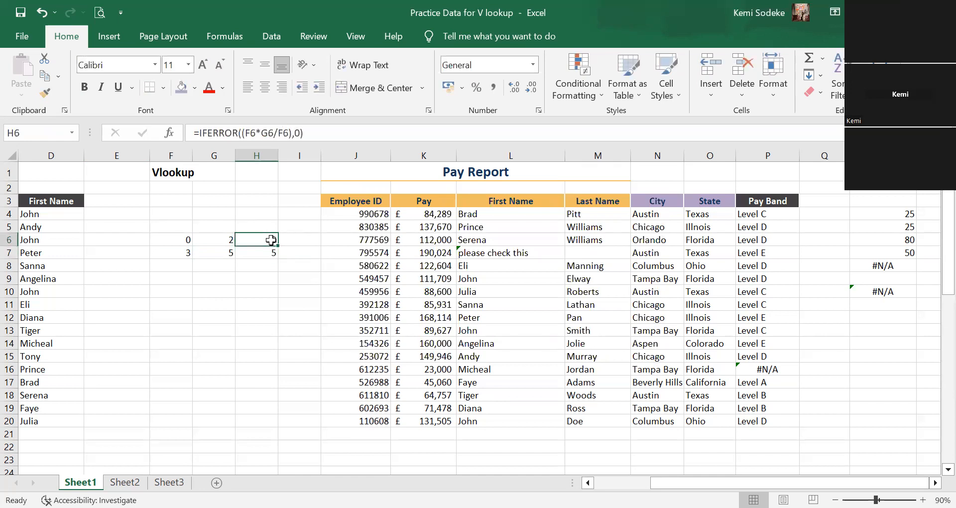
{"action": "left_click_drag", "start_coordinate": [277, 245], "coordinate": [269, 249]}
{"action": "left_click", "coordinate": [270, 251]}
{"action": "left_click", "coordinate": [265, 238]}
{"action": "left_click", "coordinate": [250, 315]}
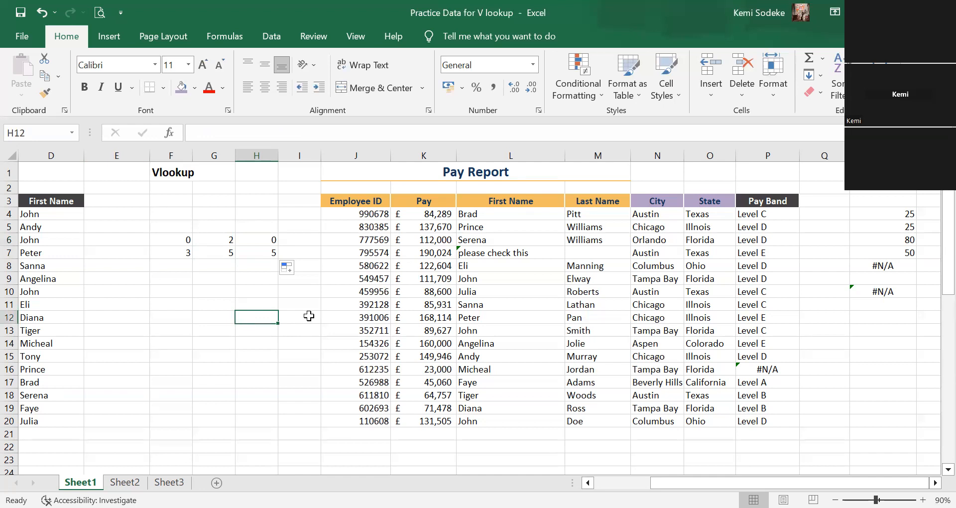
Look over the Pay Report and the Employee ID, City and State table further down Sheet1.
{"action": "left_click", "coordinate": [239, 281]}
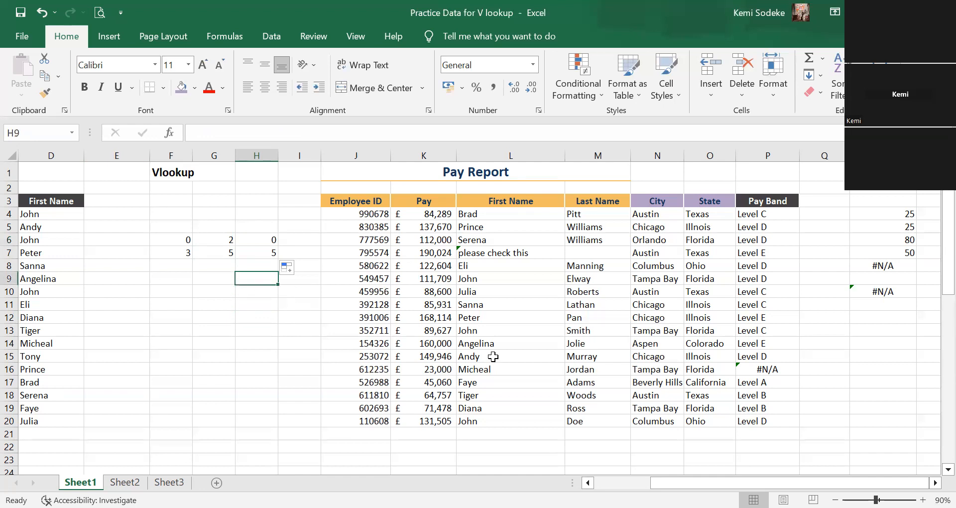
{"action": "left_click", "coordinate": [814, 371]}
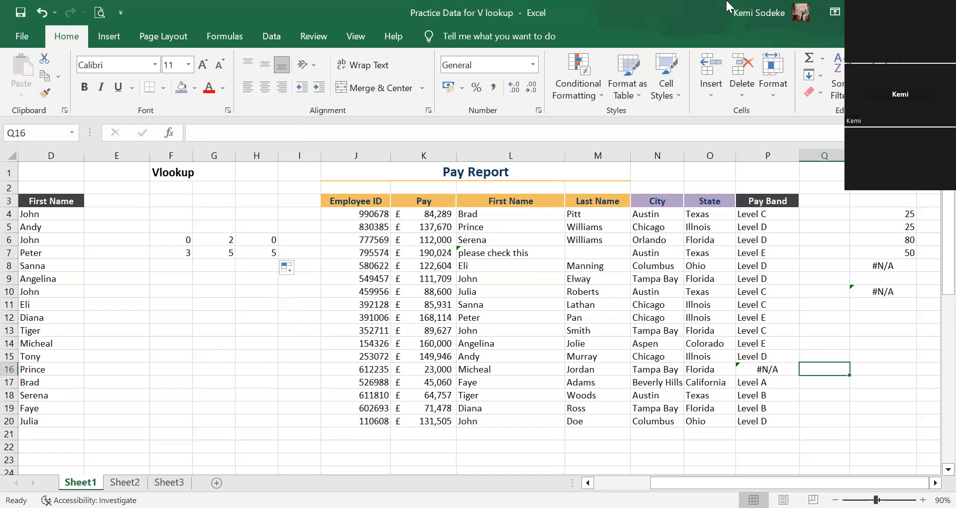
{"action": "left_click", "coordinate": [267, 354]}
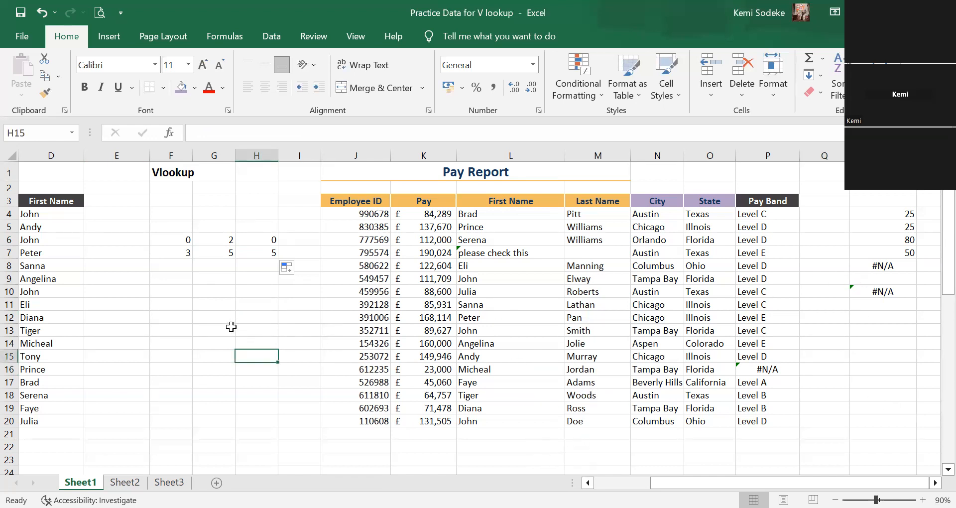
{"action": "scroll", "coordinate": [280, 323], "scroll_direction": "down", "scroll_amount": 2}
{"action": "scroll", "coordinate": [279, 314], "scroll_direction": "down", "scroll_amount": 1}
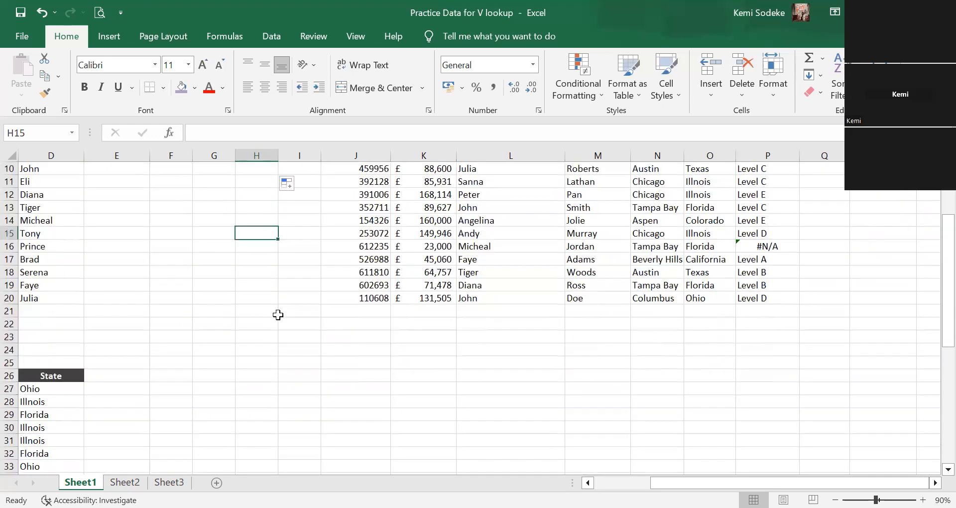
{"action": "scroll", "coordinate": [279, 314], "scroll_direction": "up", "scroll_amount": 3}
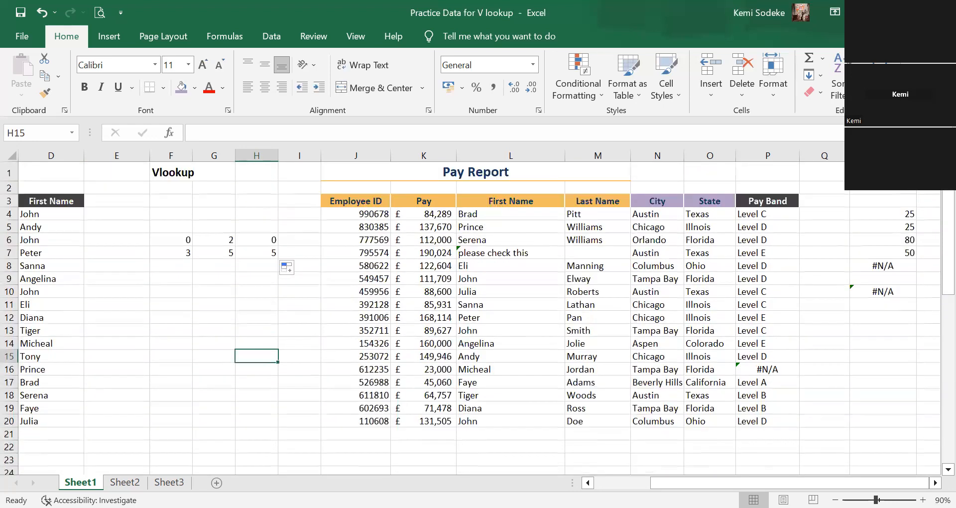
{"action": "scroll", "coordinate": [329, 373], "scroll_direction": "left", "scroll_amount": 3}
{"action": "scroll", "coordinate": [319, 359], "scroll_direction": "down", "scroll_amount": 5}
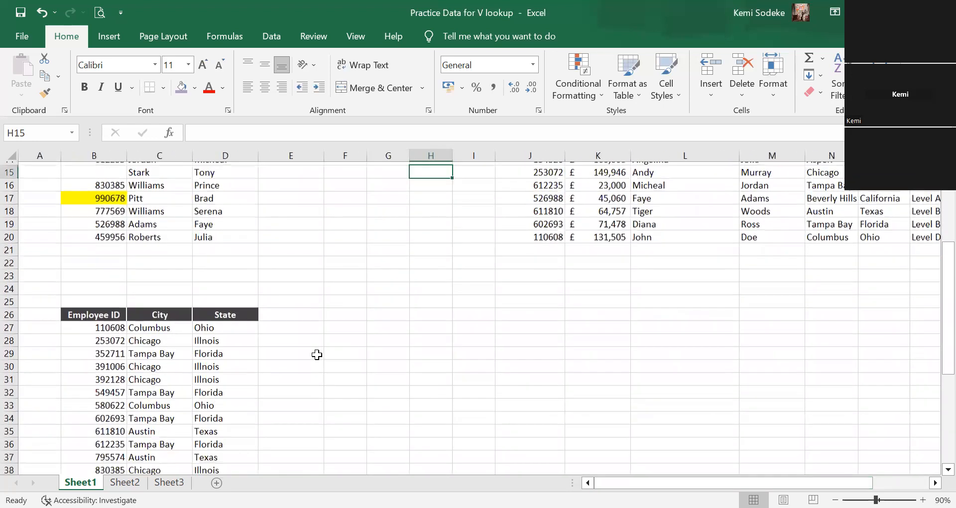
{"action": "scroll", "coordinate": [316, 354], "scroll_direction": "down", "scroll_amount": 1}
{"action": "left_click", "coordinate": [358, 404]}
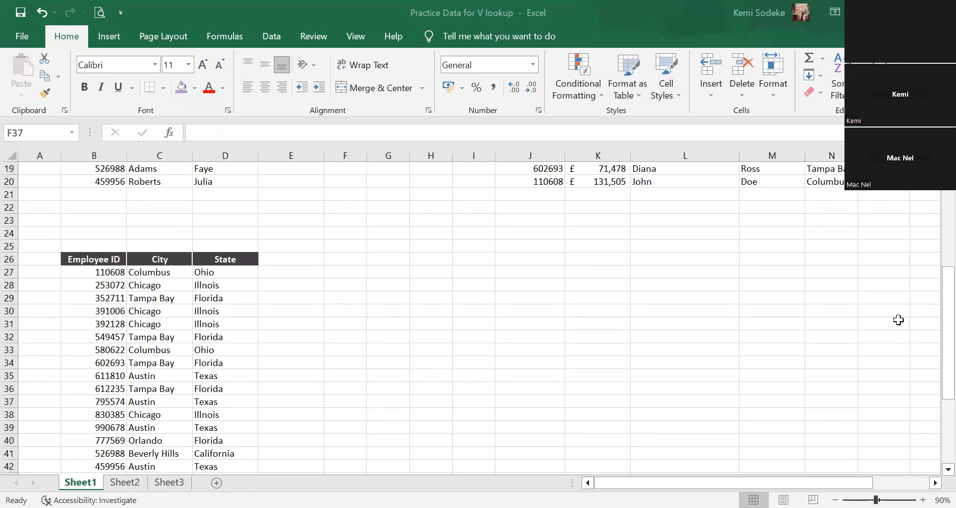
{"action": "left_click", "coordinate": [377, 302]}
Switch to the Practice Data for H lookup workbook in Excel to view its employee data and questions.
{"action": "key", "text": "alt+Tab"}
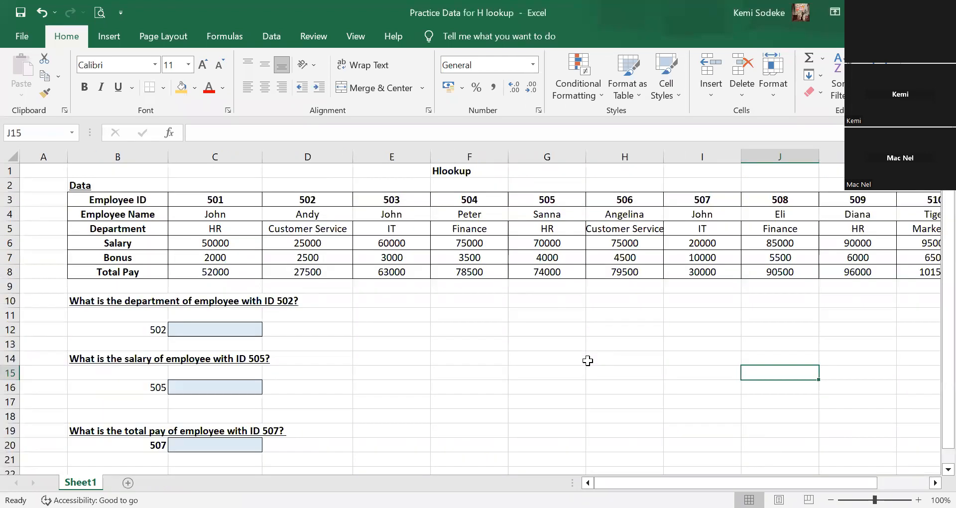
{"action": "left_click", "coordinate": [570, 360]}
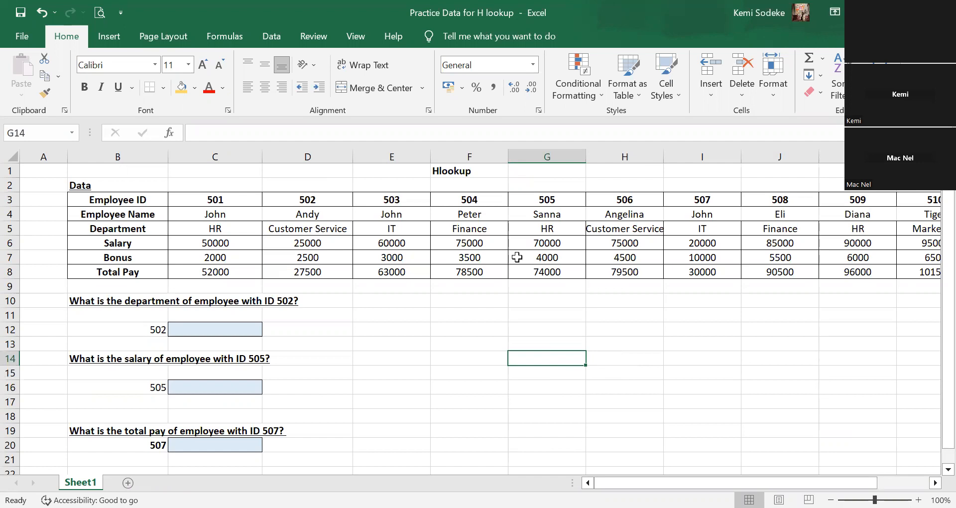
Look over the horizontal employee table, from the Employee ID row down to Total Pay and across to ID 510.
{"action": "left_click", "coordinate": [462, 348]}
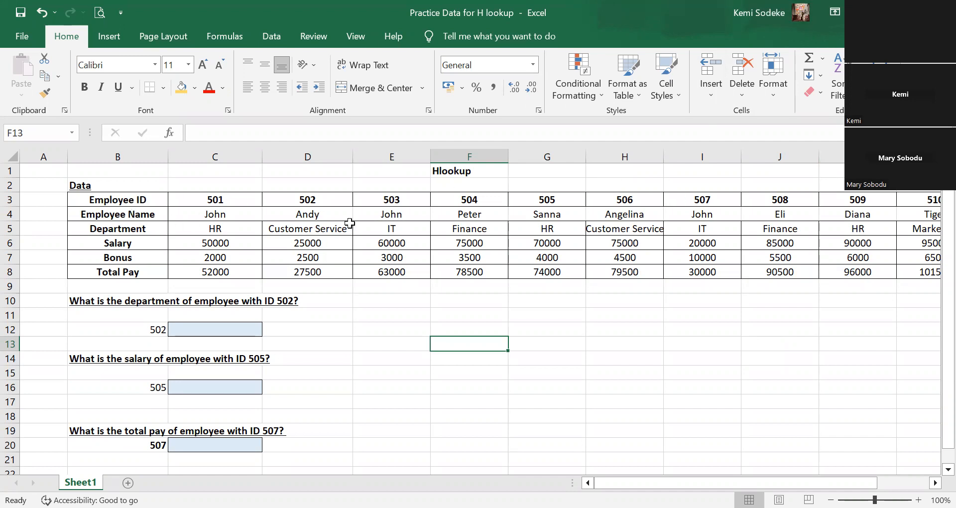
{"action": "left_click", "coordinate": [20, 200]}
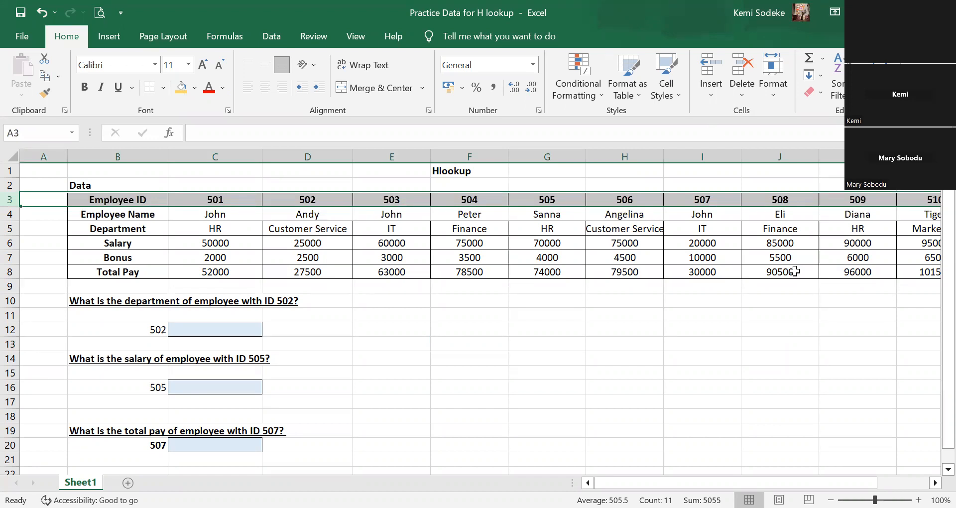
{"action": "left_click", "coordinate": [148, 217]}
{"action": "left_click", "coordinate": [157, 228]}
{"action": "left_click", "coordinate": [146, 244]}
{"action": "left_click", "coordinate": [142, 258]}
{"action": "left_click", "coordinate": [132, 270]}
{"action": "scroll", "coordinate": [714, 357], "scroll_direction": "right", "scroll_amount": 5}
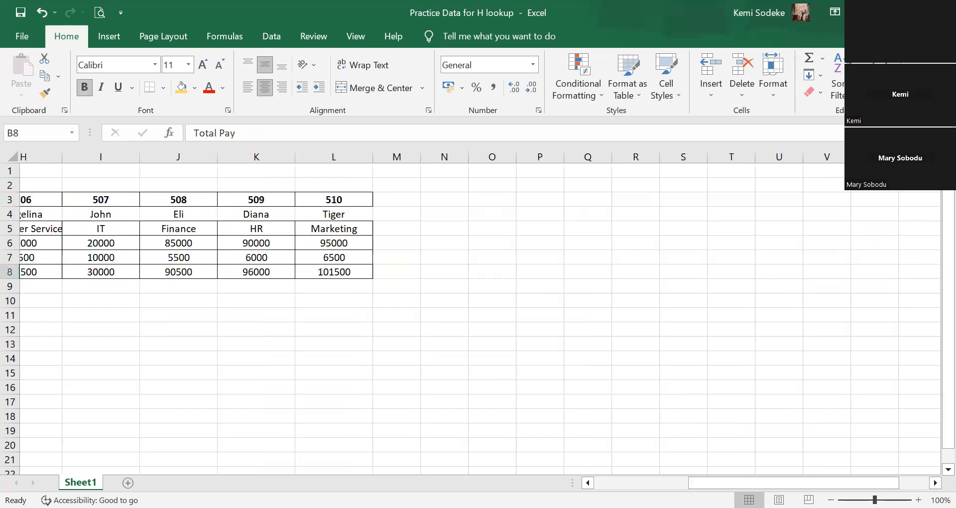
{"action": "scroll", "coordinate": [474, 318], "scroll_direction": "right", "scroll_amount": 3}
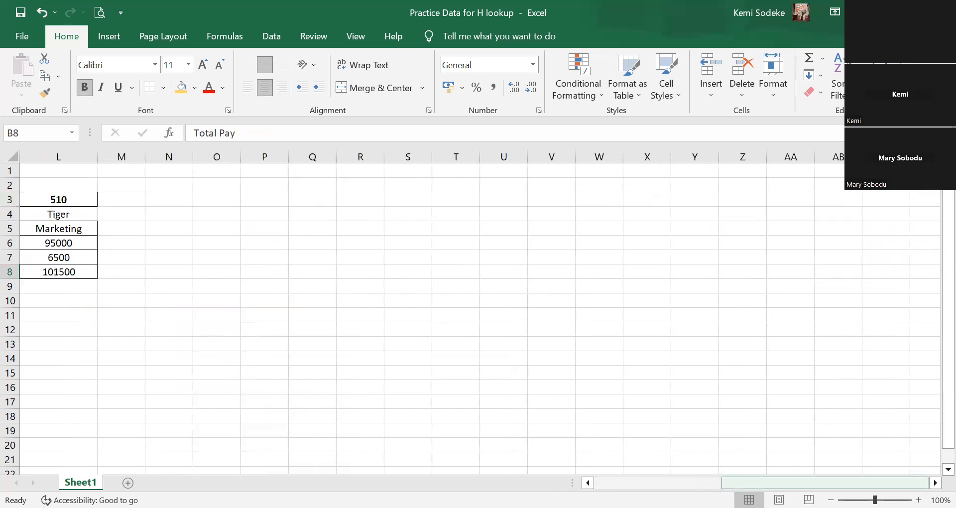
{"action": "scroll", "coordinate": [536, 348], "scroll_direction": "left", "scroll_amount": 8}
{"action": "left_click", "coordinate": [543, 345]}
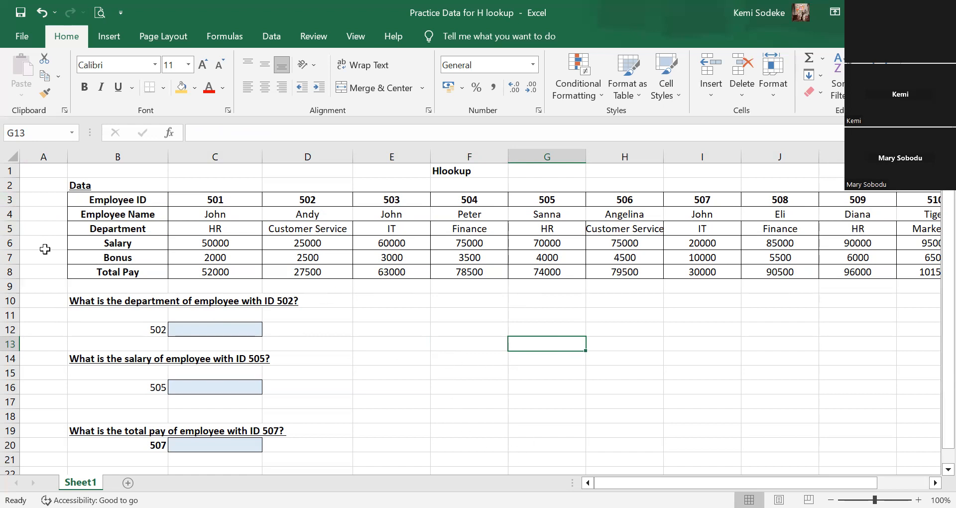
{"action": "left_click", "coordinate": [10, 230]}
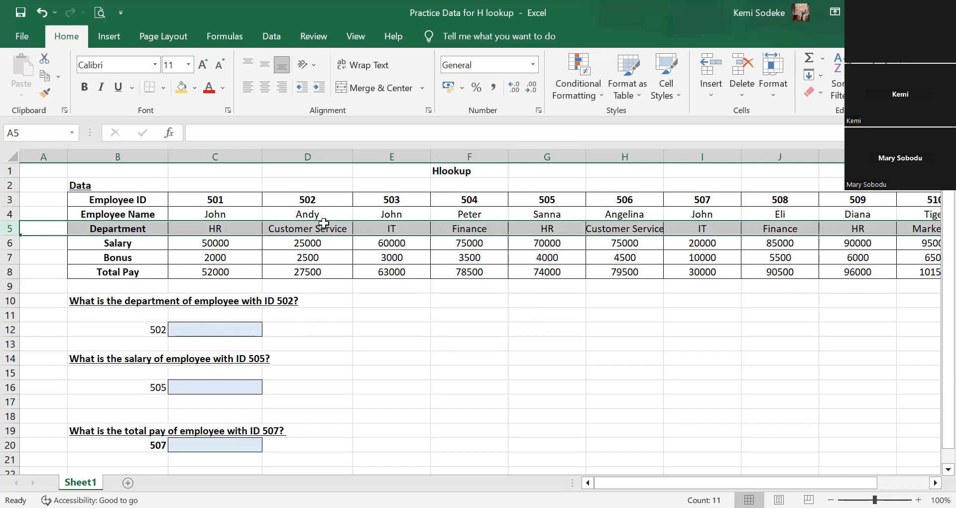
{"action": "left_click", "coordinate": [11, 202]}
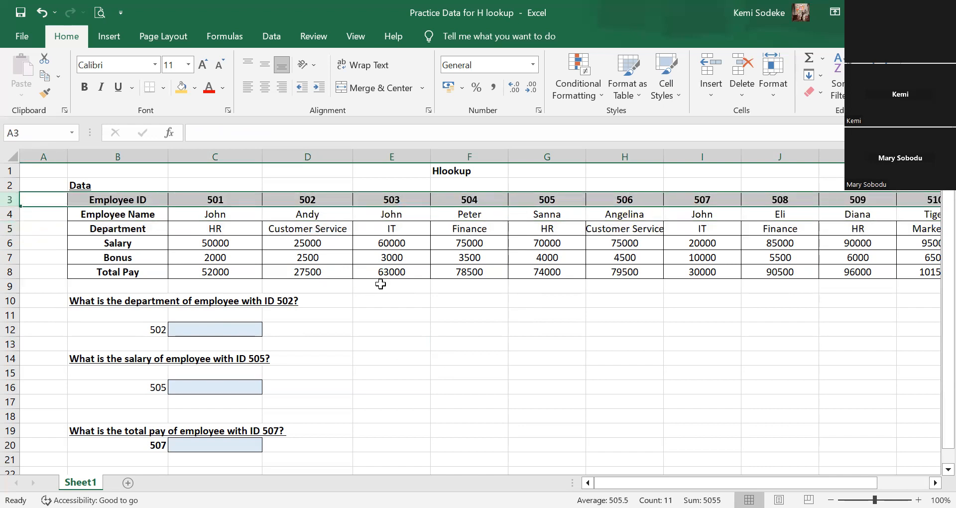
Start an HLOOKUP function in C12 with its arguments dialog and use B12 as the lookup value.
{"action": "left_click", "coordinate": [188, 334]}
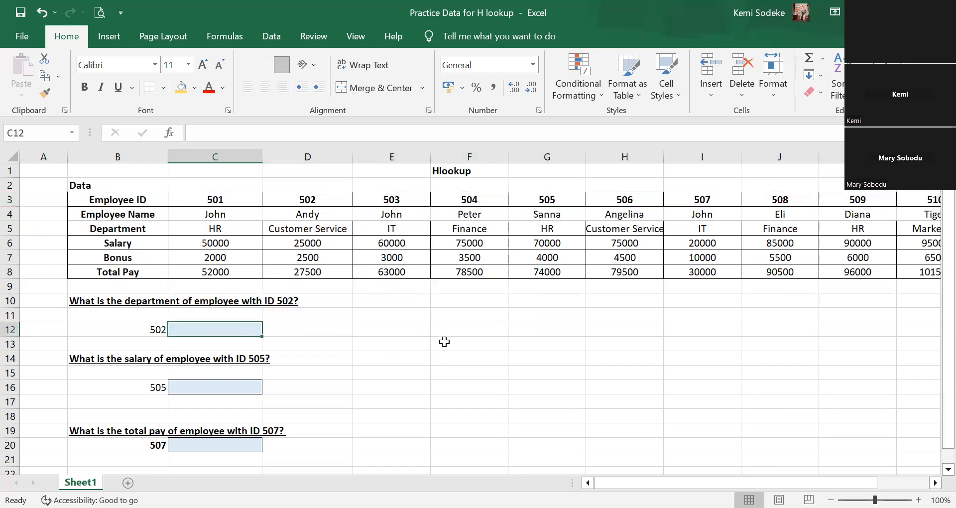
{"action": "type", "text": "="}
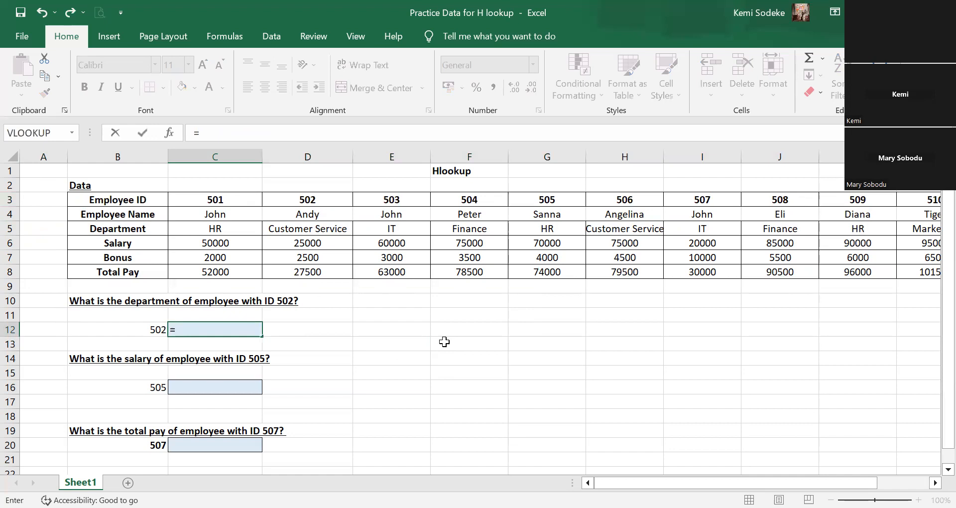
{"action": "type", "text": "hlookup"}
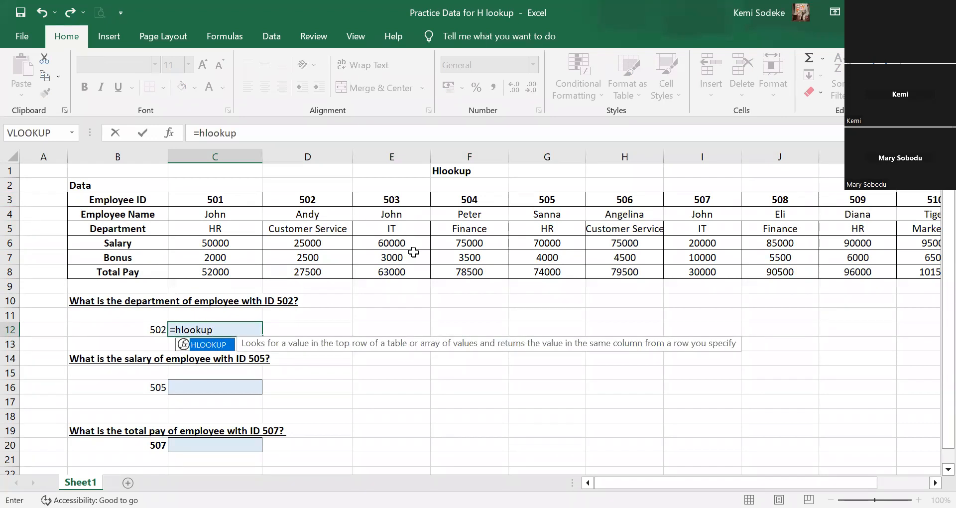
{"action": "type", "text": "("}
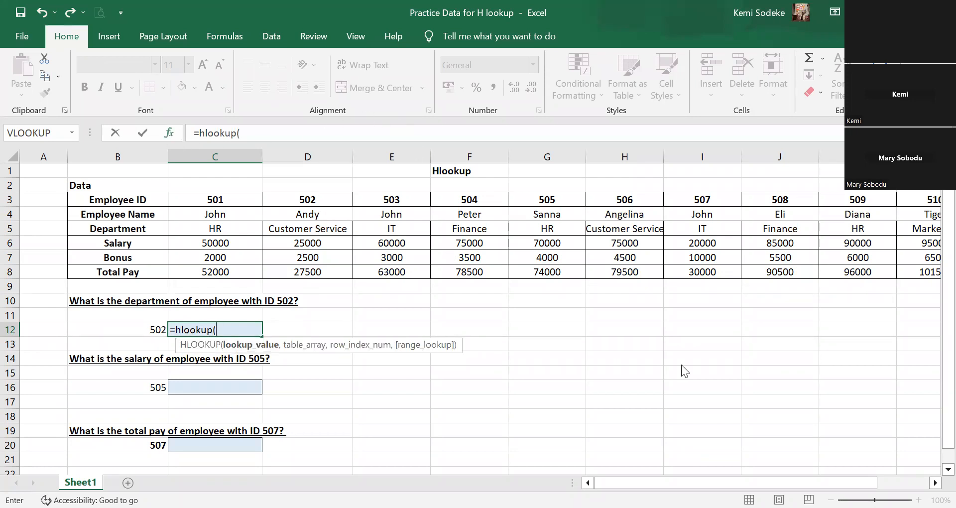
{"action": "key", "text": "ctrl+a"}
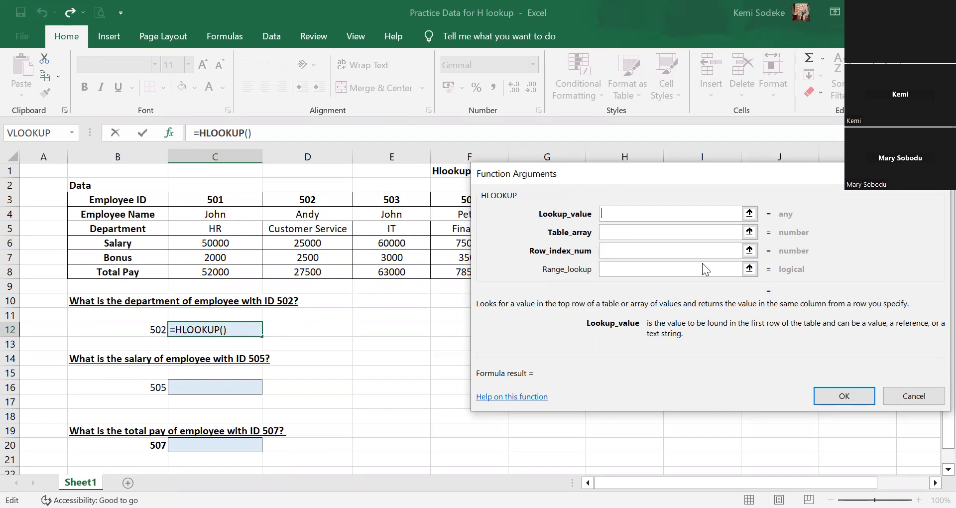
{"action": "left_click_drag", "start_coordinate": [702, 263], "coordinate": [777, 382]}
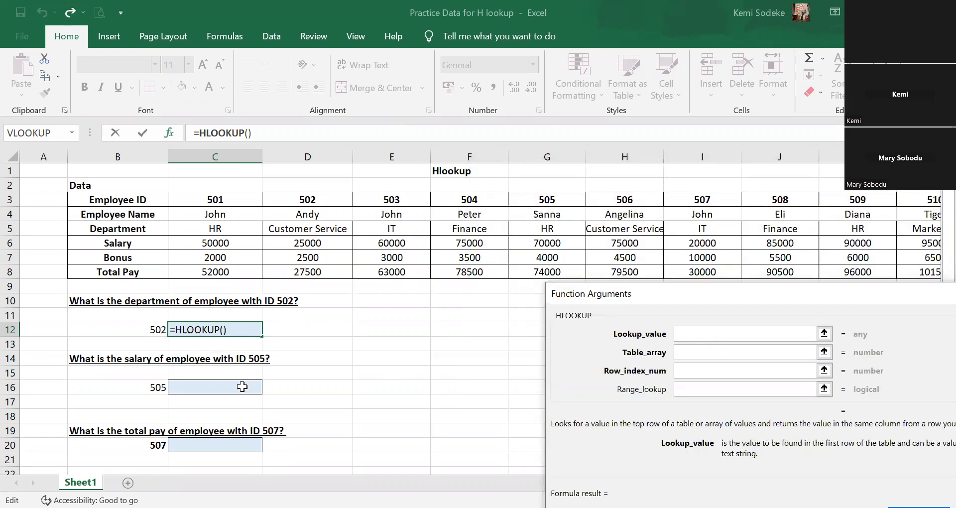
{"action": "left_click", "coordinate": [151, 331]}
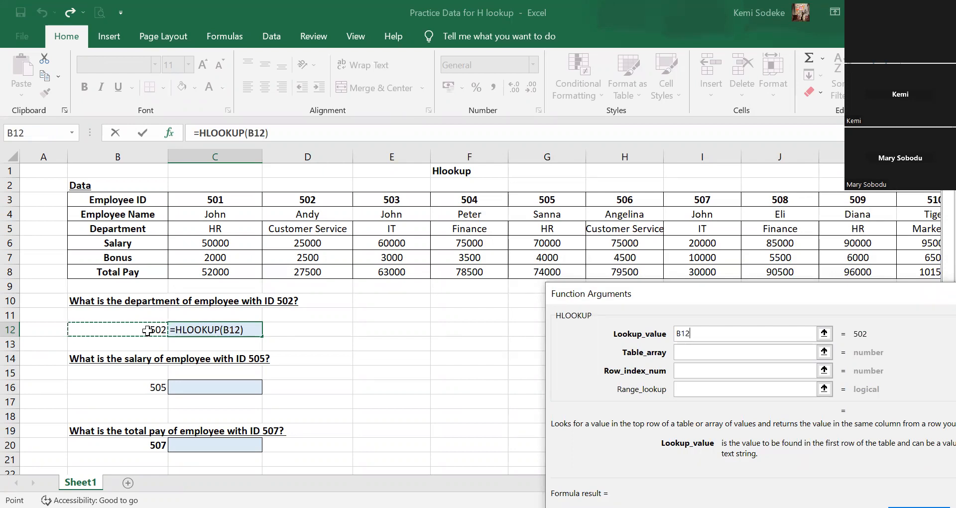
Set the HLOOKUP table array to the whole employee table, B3:L8.
{"action": "left_click", "coordinate": [693, 358]}
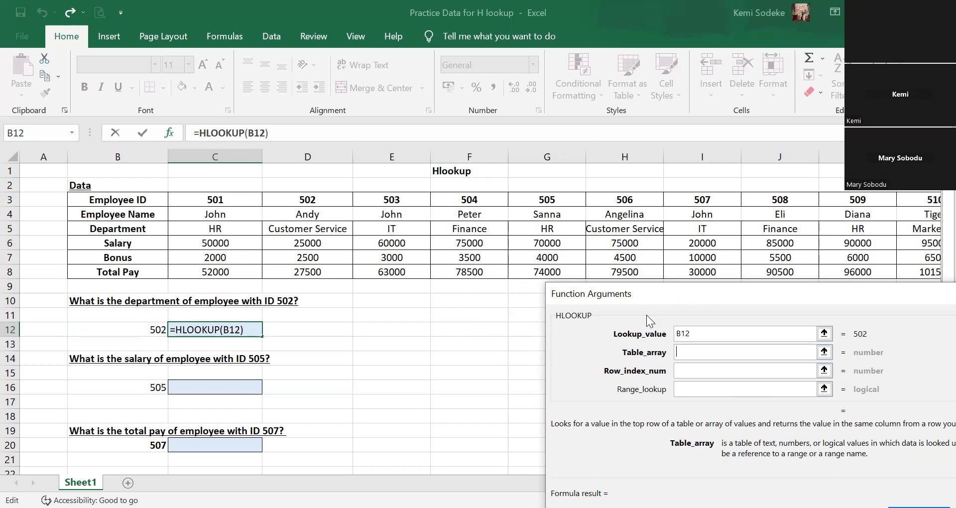
{"action": "left_click_drag", "start_coordinate": [646, 314], "coordinate": [604, 336]}
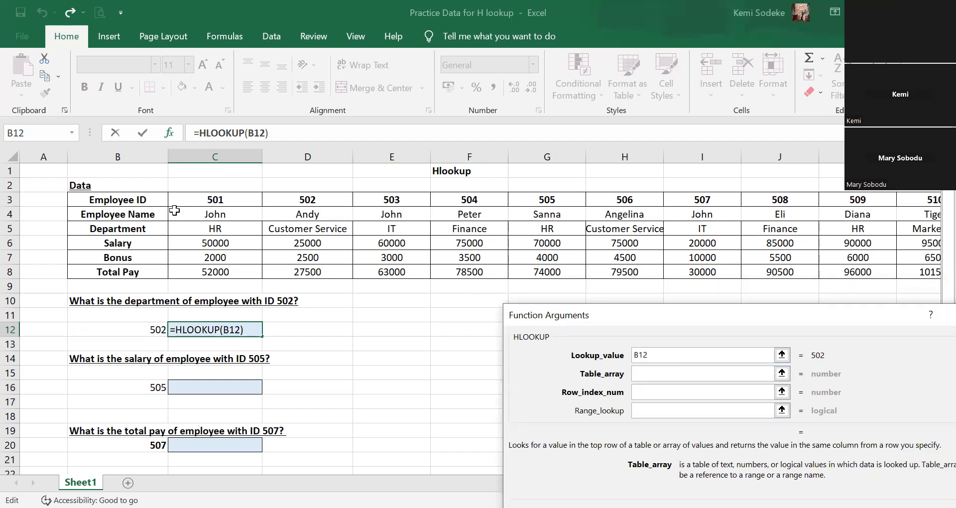
{"action": "left_click", "coordinate": [146, 202]}
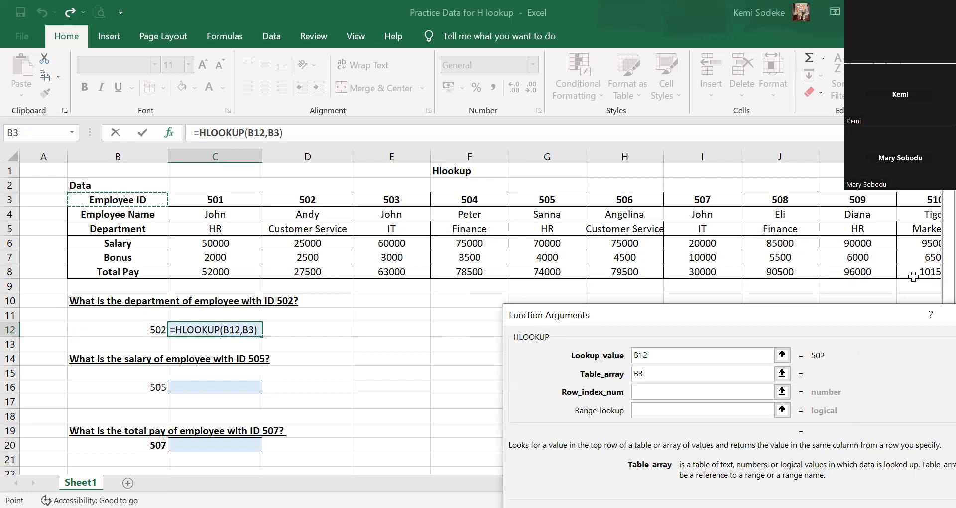
{"action": "left_click_drag", "start_coordinate": [773, 264], "coordinate": [776, 274]}
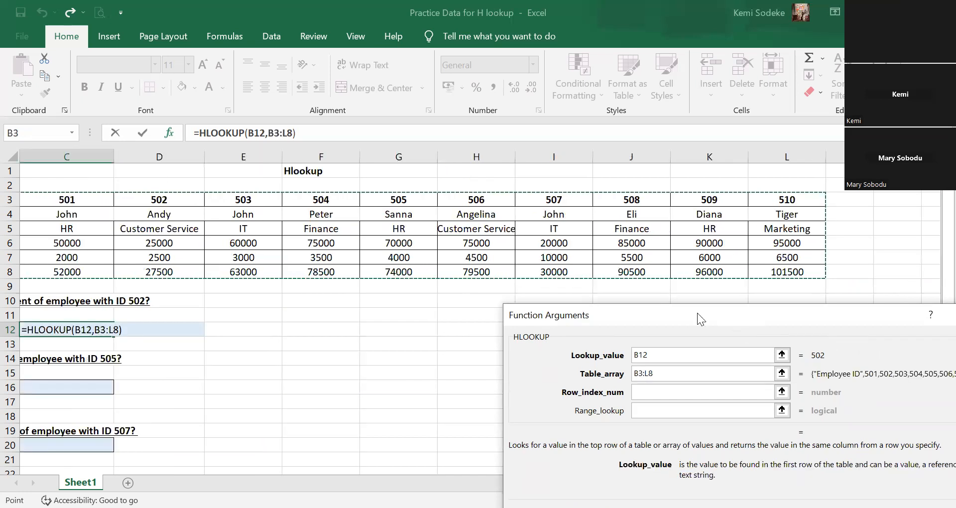
Complete the HLOOKUP in C12 with row index number 3 and range lookup false.
{"action": "left_click", "coordinate": [677, 358]}
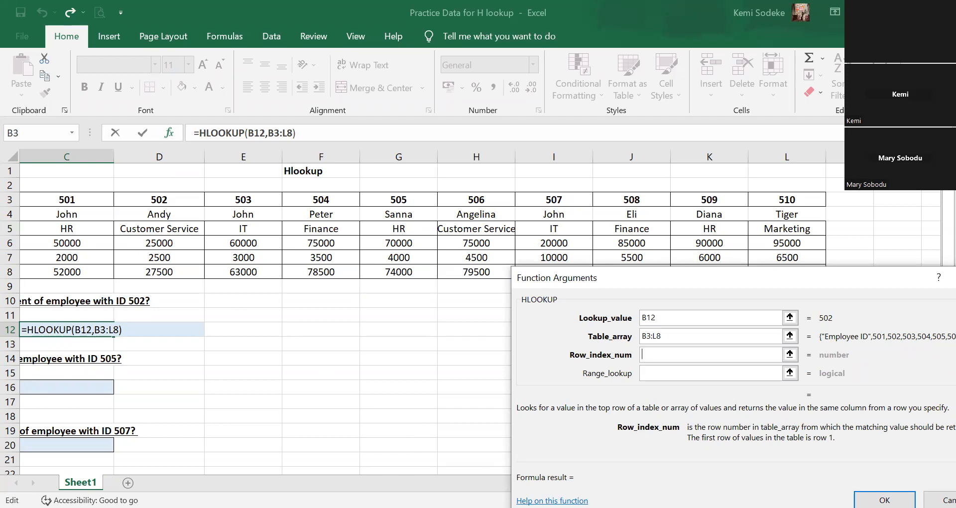
{"action": "type", "text": "3"}
{"action": "left_click", "coordinate": [671, 372]}
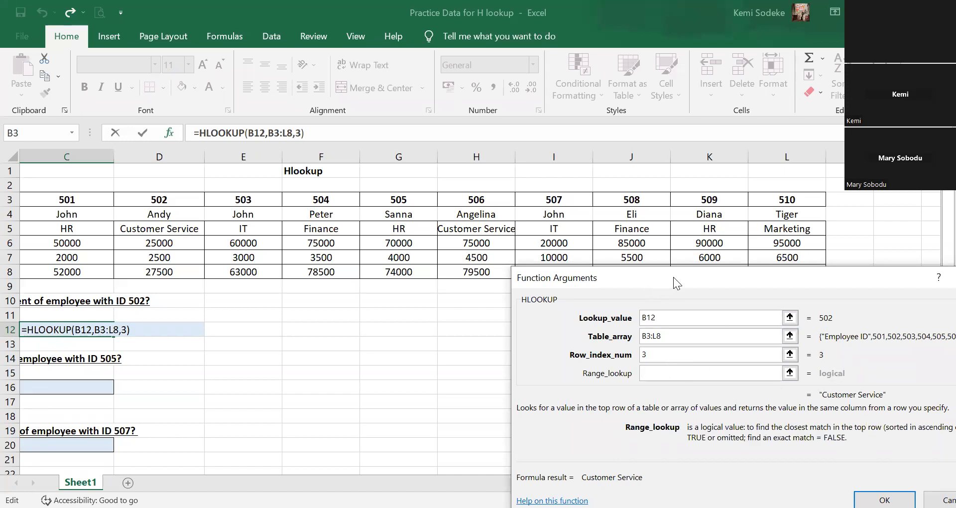
{"action": "left_click_drag", "start_coordinate": [693, 278], "coordinate": [720, 289]}
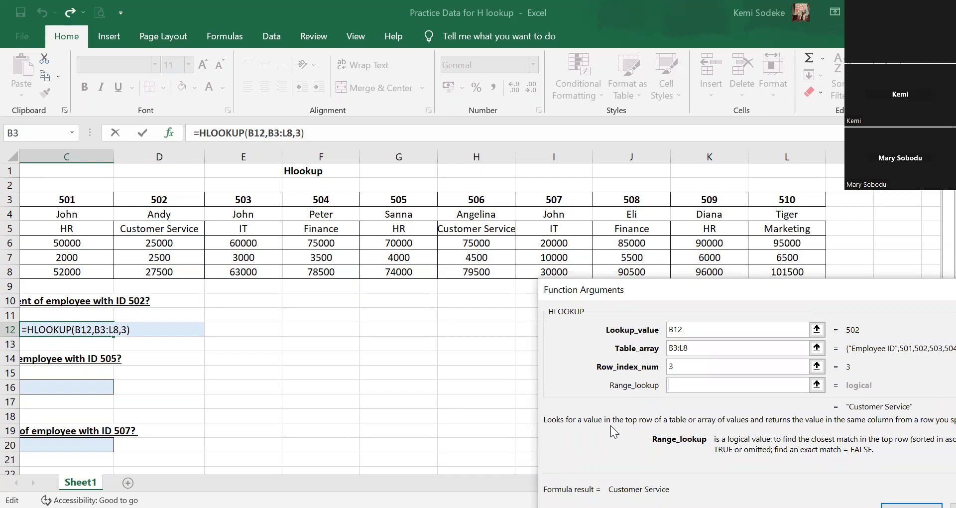
{"action": "type", "text": "false"}
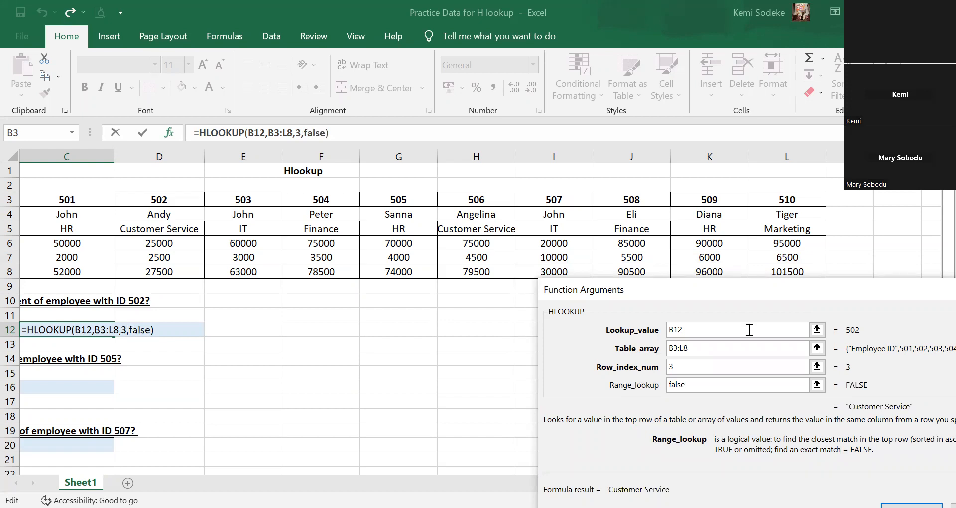
{"action": "left_click_drag", "start_coordinate": [753, 298], "coordinate": [724, 207]}
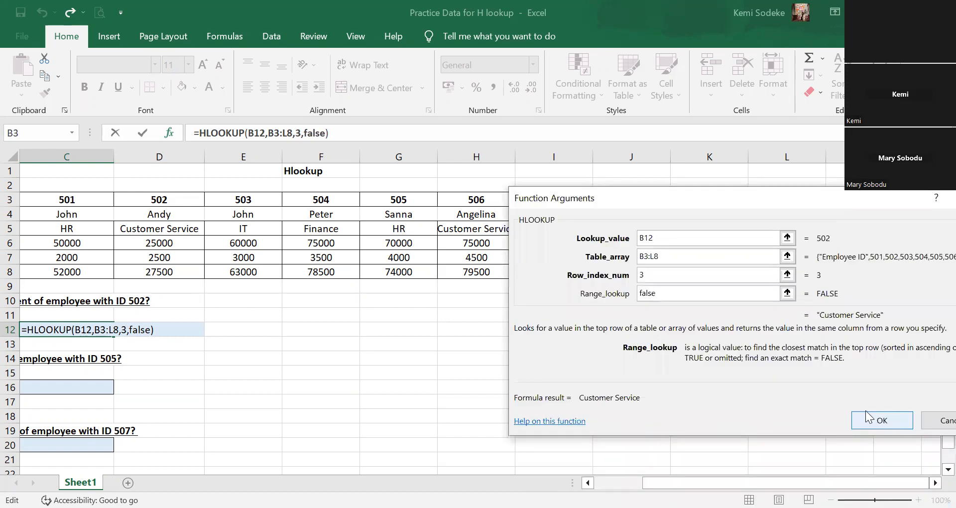
{"action": "left_click", "coordinate": [865, 410]}
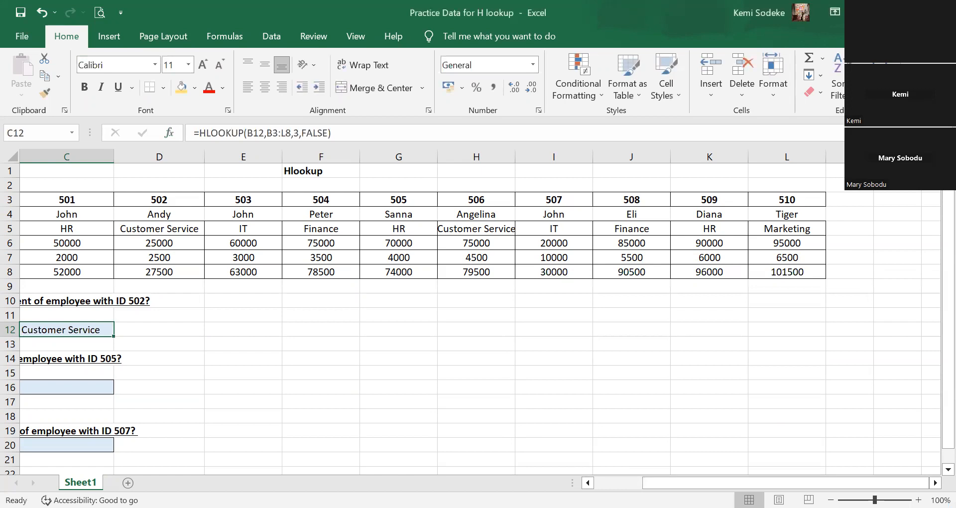
Check the C12 result against the department listed under employee ID 502 in the table.
{"action": "left_click", "coordinate": [600, 482]}
{"action": "left_click_drag", "start_coordinate": [432, 420], "coordinate": [433, 427]}
{"action": "left_click", "coordinate": [224, 333]}
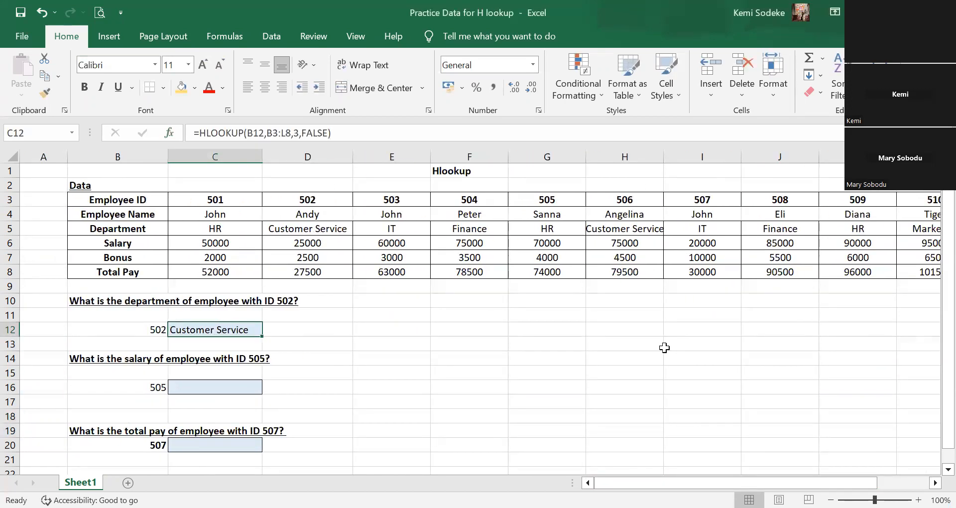
{"action": "left_click", "coordinate": [326, 203]}
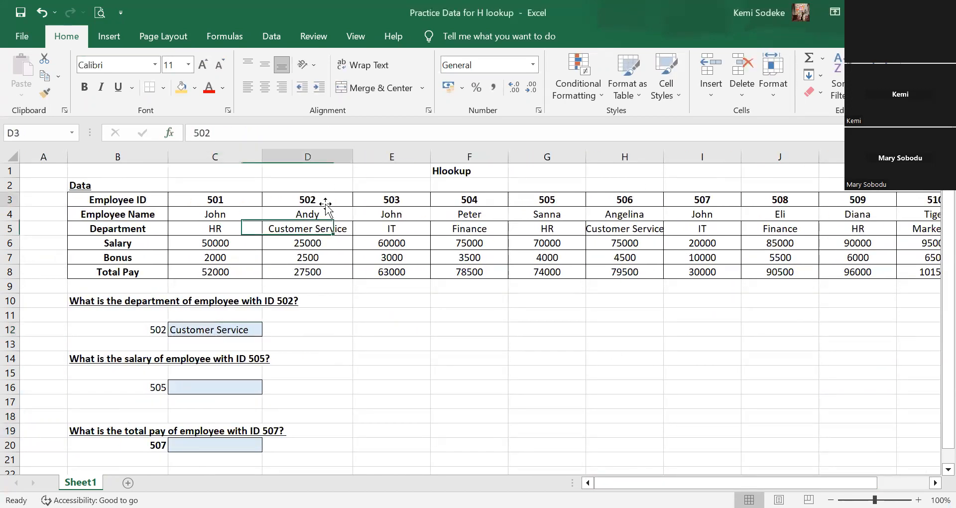
{"action": "left_click", "coordinate": [332, 230]}
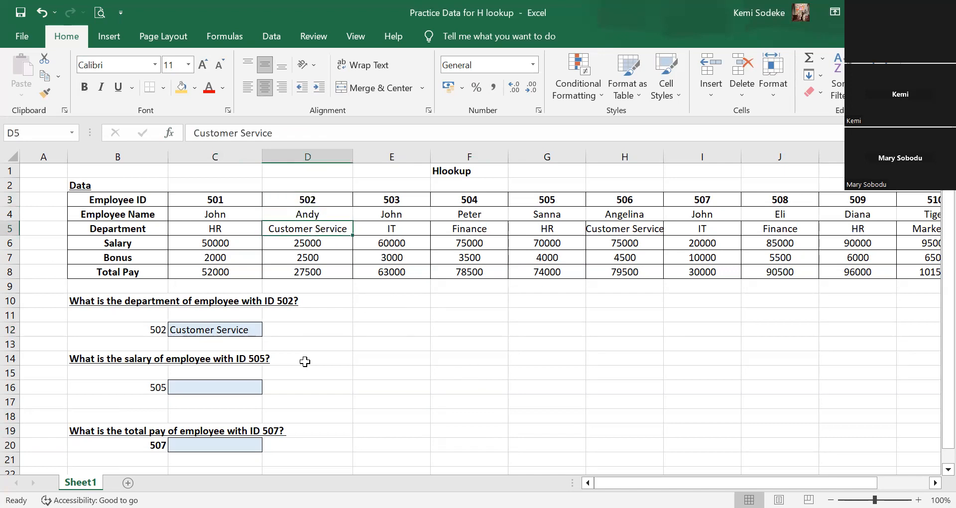
{"action": "left_click", "coordinate": [239, 328]}
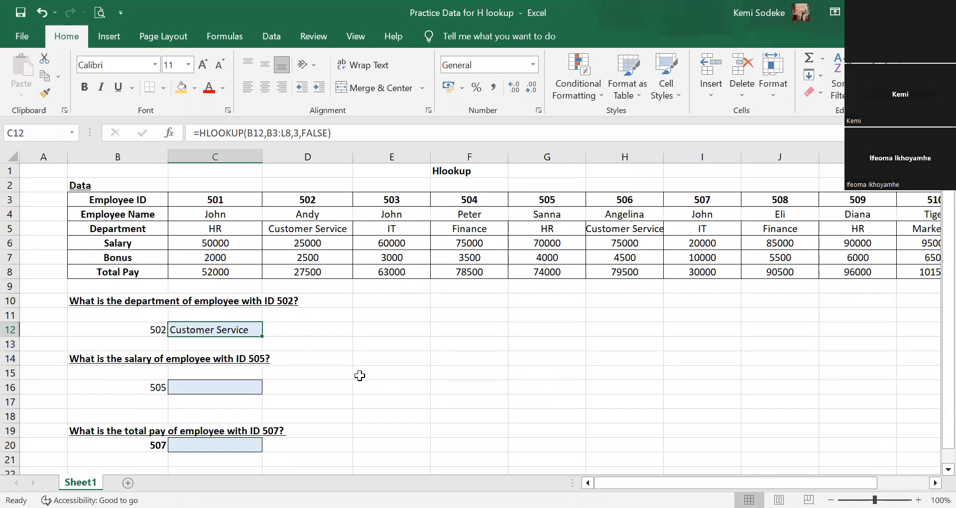
Examine the table's rows from Employee ID to Total Pay to relate the Department row to the row index in C12's formula.
{"action": "left_click_drag", "start_coordinate": [104, 202], "coordinate": [760, 275]}
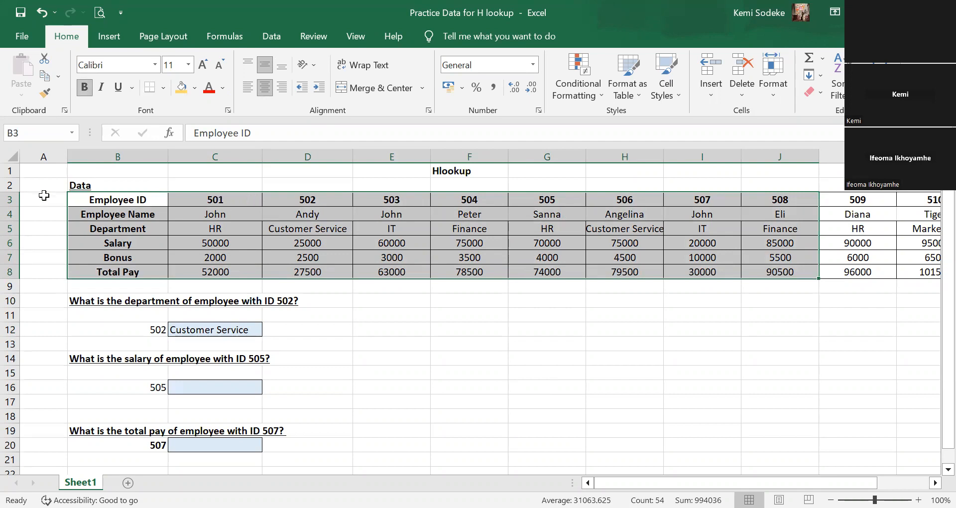
{"action": "left_click", "coordinate": [10, 199]}
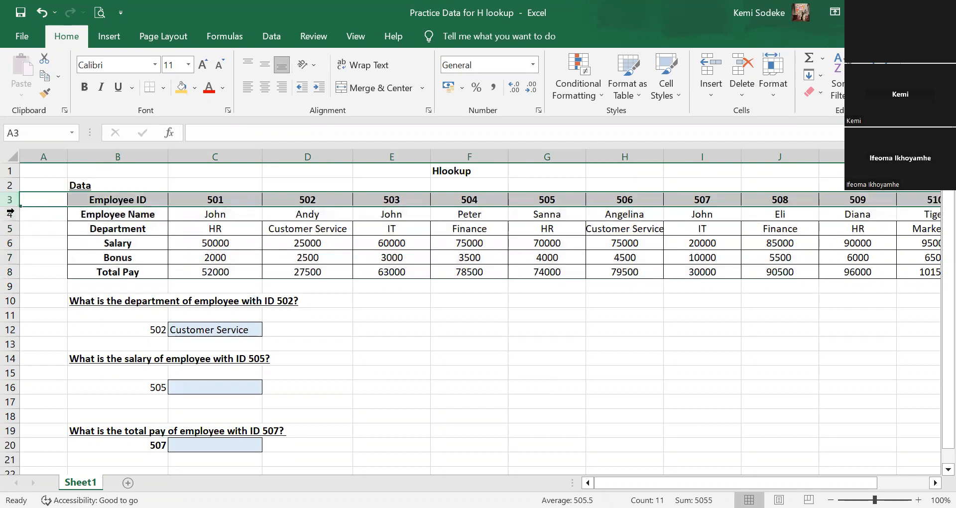
{"action": "left_click", "coordinate": [10, 214]}
{"action": "left_click", "coordinate": [10, 228]}
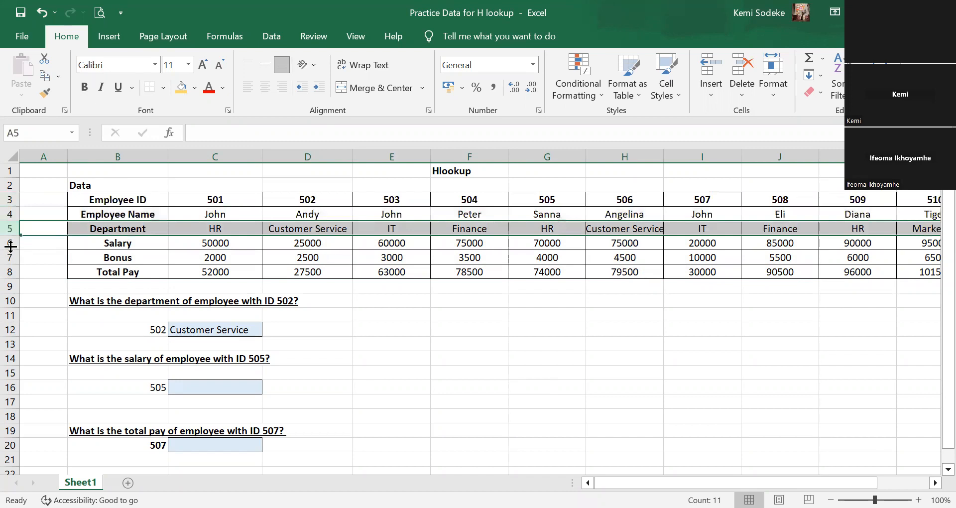
{"action": "left_click", "coordinate": [10, 244]}
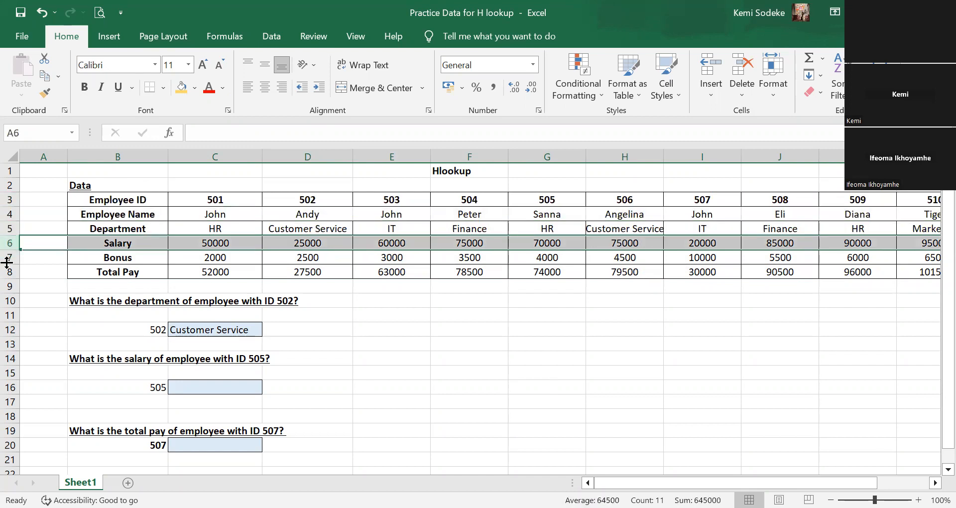
{"action": "left_click", "coordinate": [10, 257]}
{"action": "left_click", "coordinate": [10, 272]}
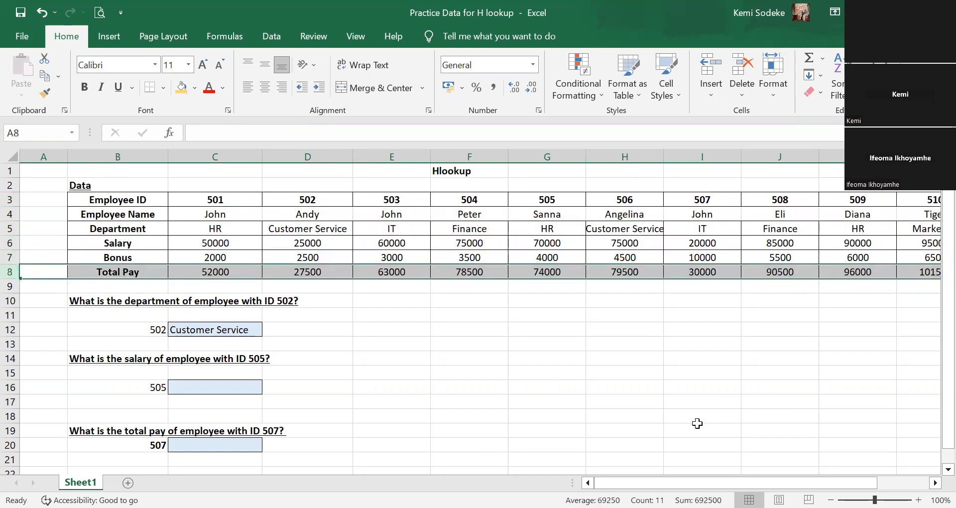
{"action": "left_click", "coordinate": [114, 229]}
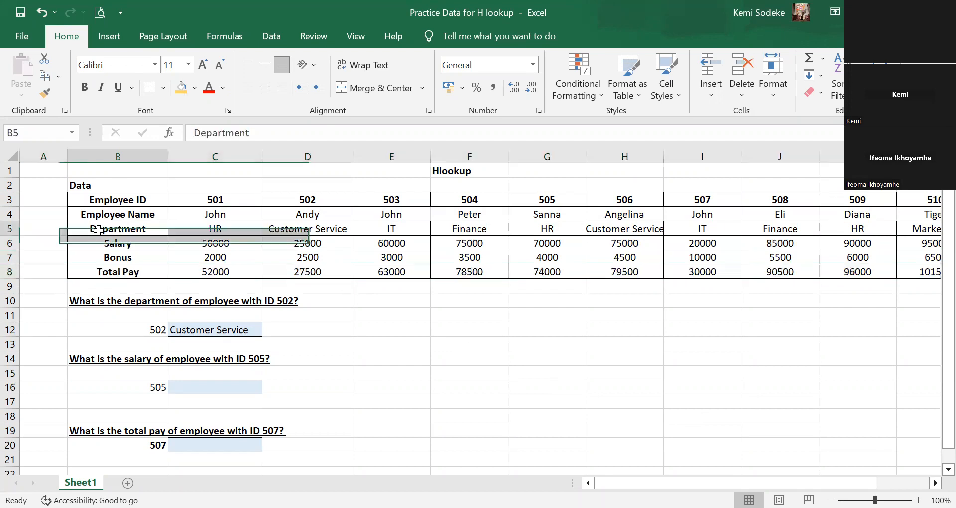
{"action": "left_click", "coordinate": [7, 228]}
{"action": "left_click", "coordinate": [244, 330]}
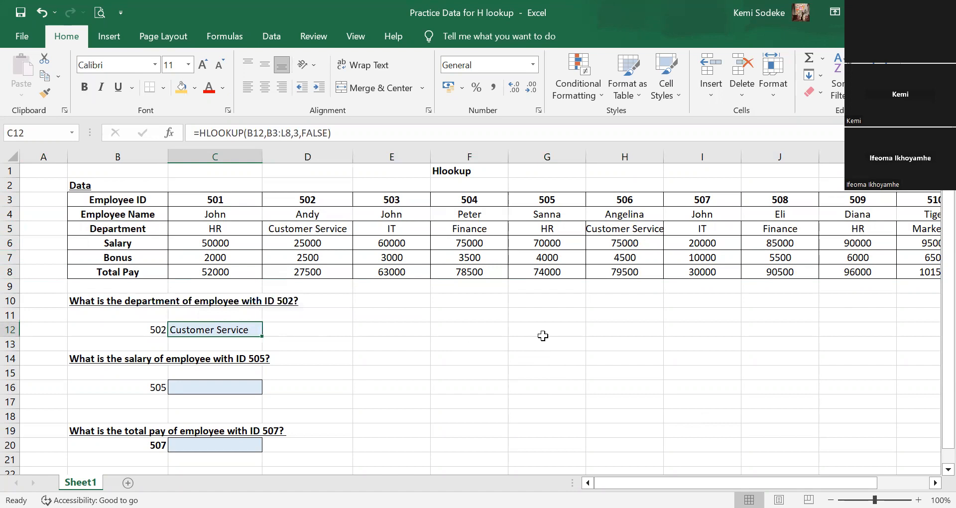
Clear the formula in C12 and restart an HLOOKUP there with B12 as the lookup value.
{"action": "key", "text": "Delete"}
{"action": "left_click", "coordinate": [368, 372]}
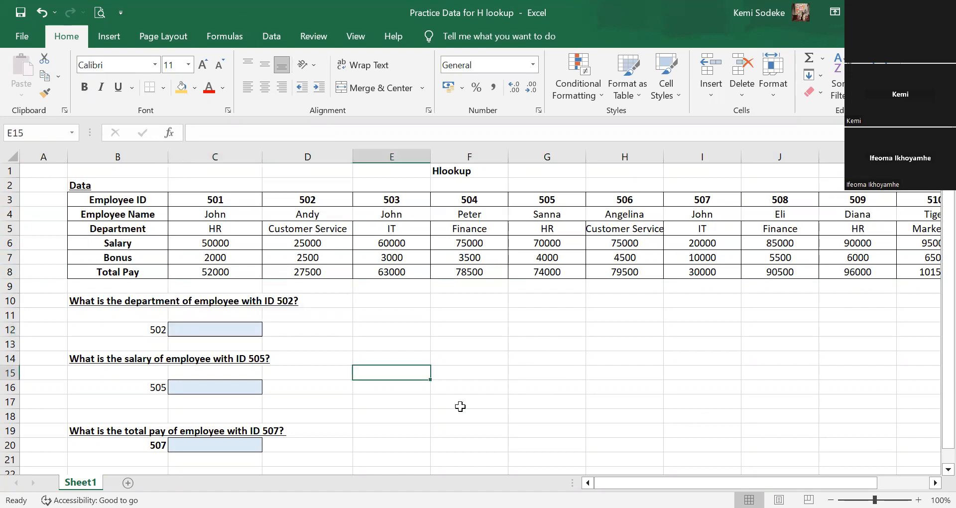
{"action": "left_click", "coordinate": [221, 326]}
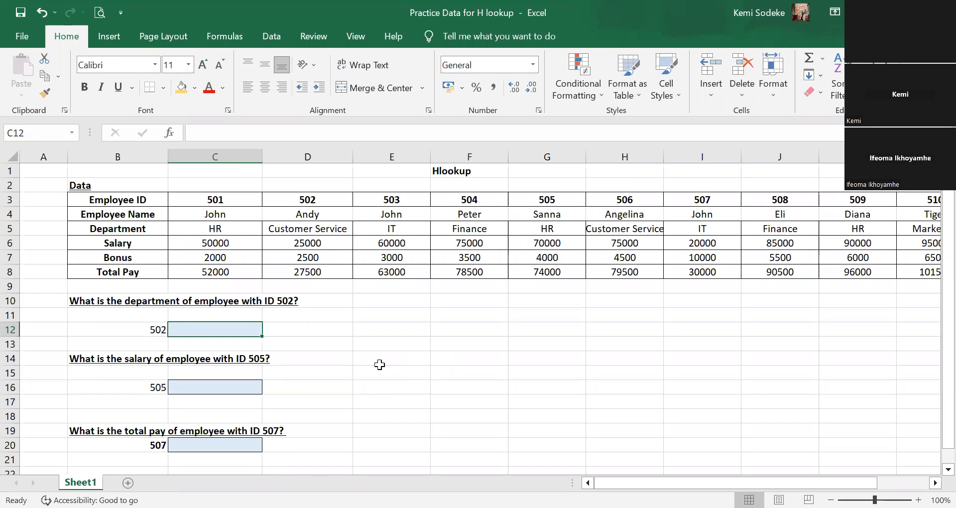
{"action": "type", "text": "="}
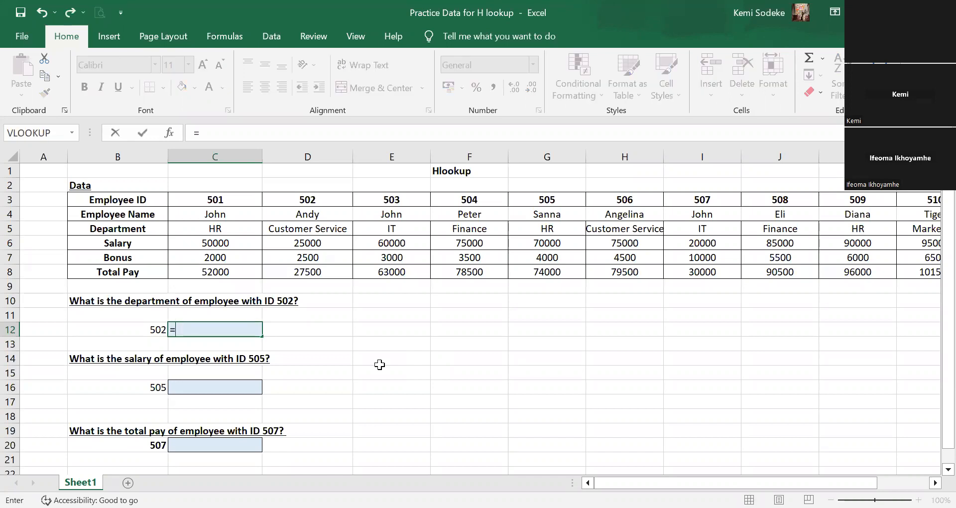
{"action": "type", "text": "hlookp"}
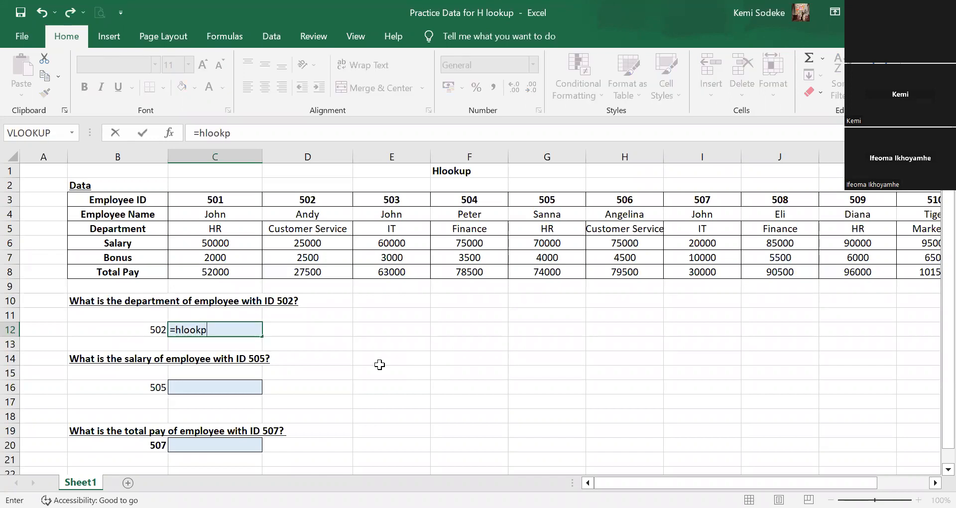
{"action": "key", "text": "BackSpace"}
{"action": "type", "text": "up"}
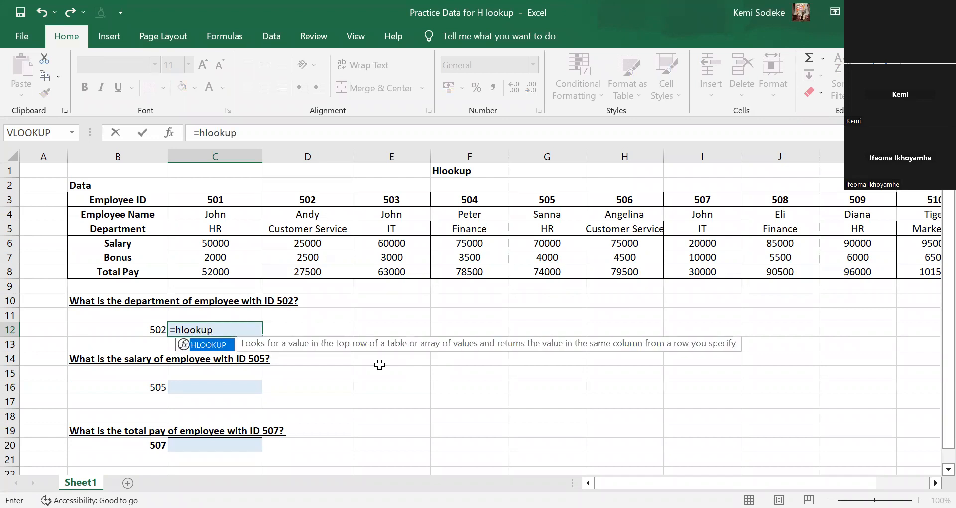
{"action": "type", "text": "("}
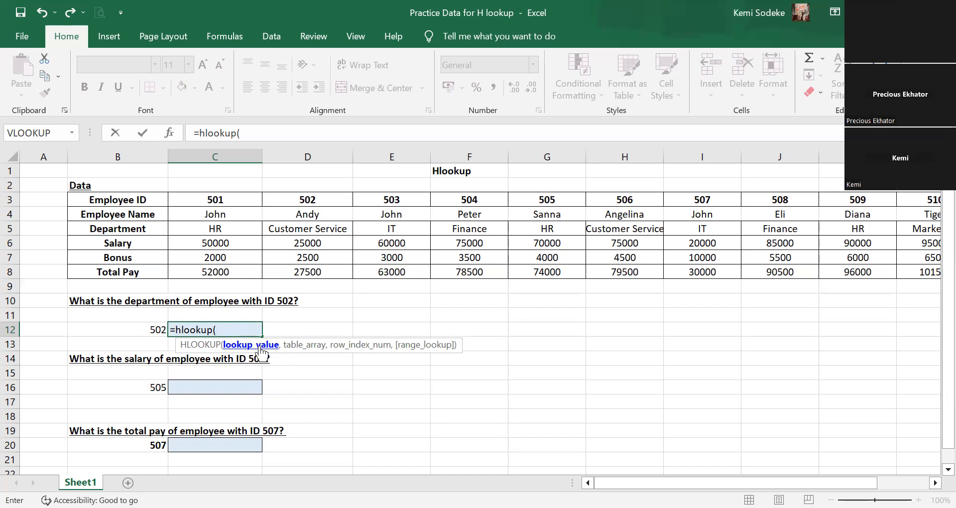
{"action": "left_click", "coordinate": [145, 331]}
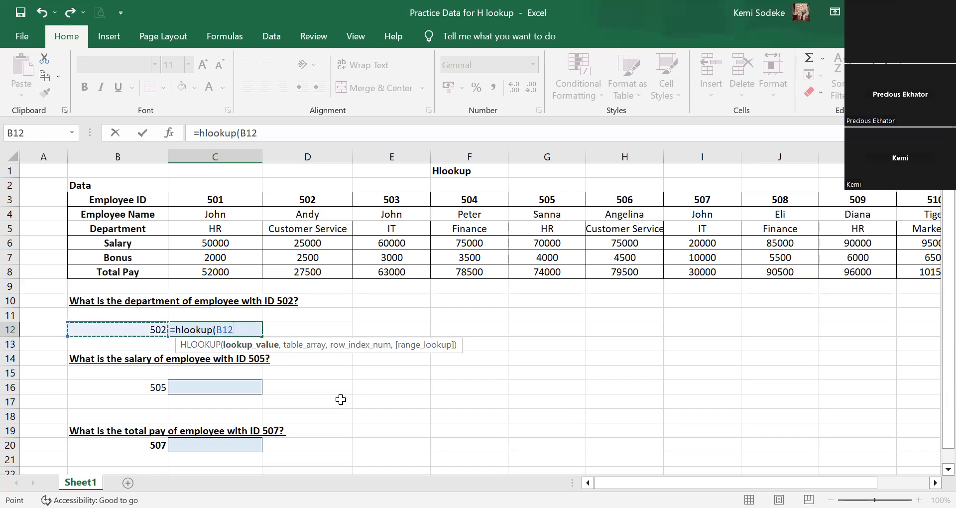
{"action": "type", "text": ","}
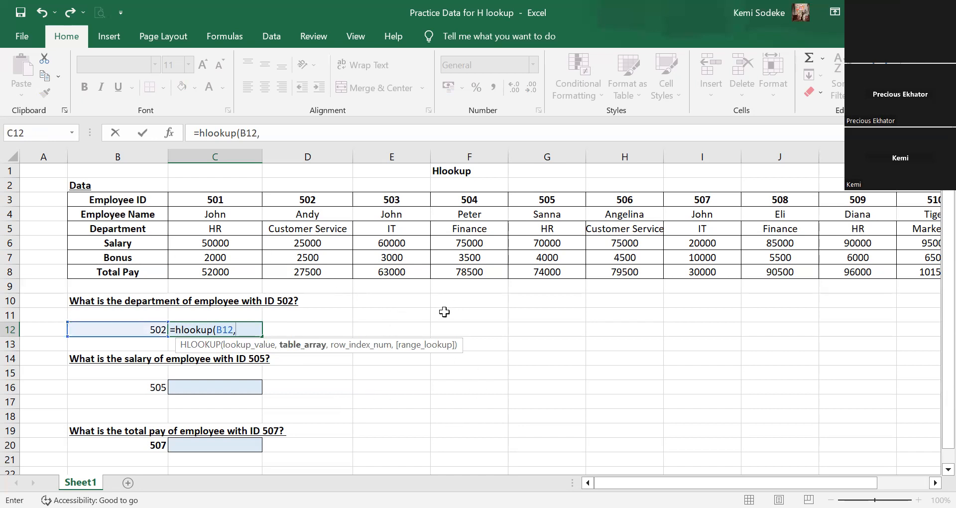
Use the full employee table, B3:L8, as the table array of the HLOOKUP in C12.
{"action": "left_click", "coordinate": [122, 199]}
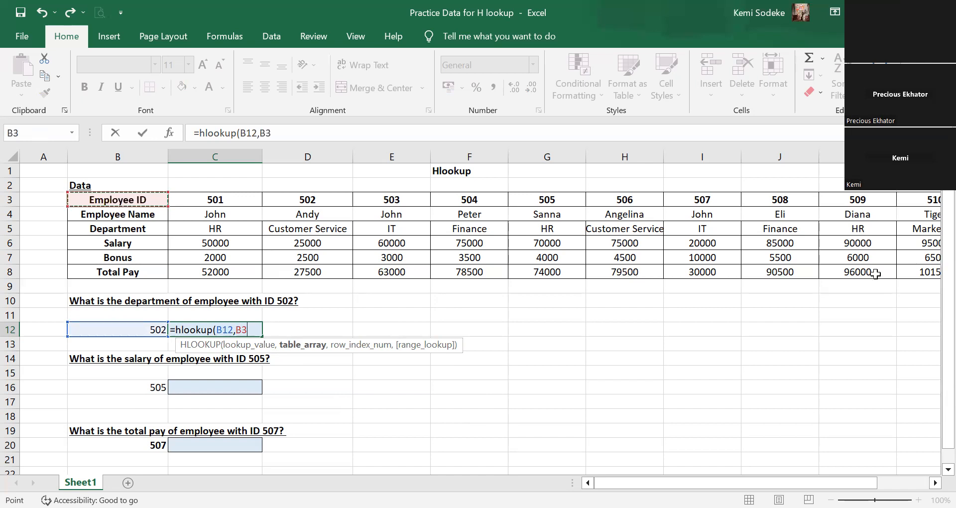
{"action": "key", "text": "ctrl+shift+Right"}
{"action": "key", "text": "ctrl+shift+Down"}
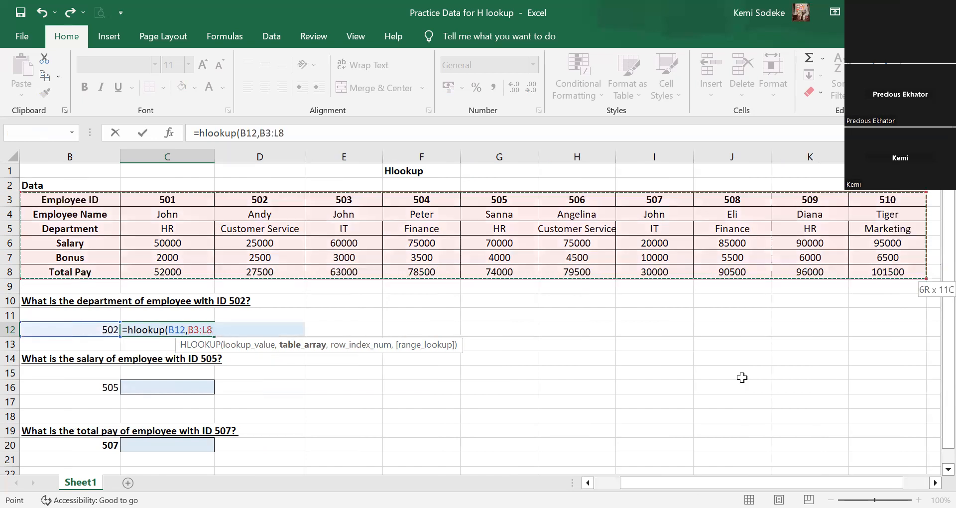
{"action": "type", "text": ","}
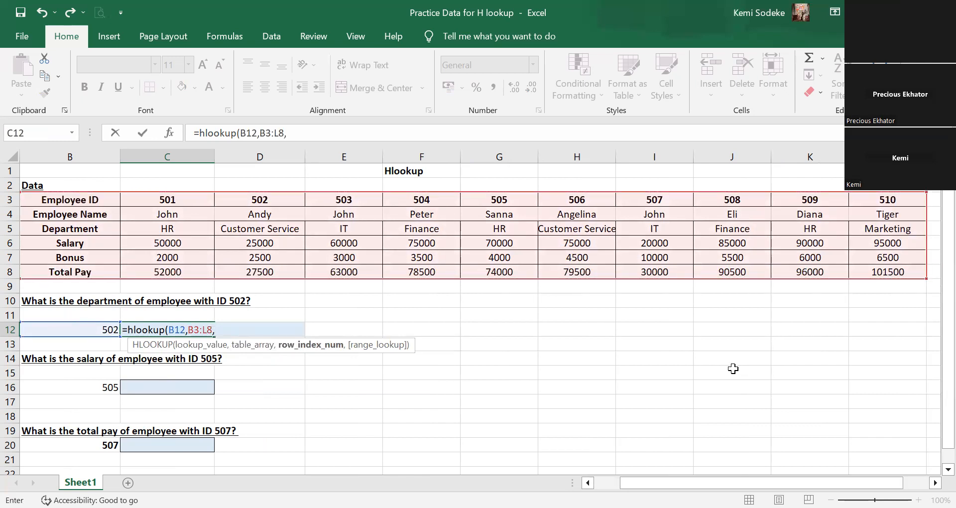
{"action": "type", "text": "3,"}
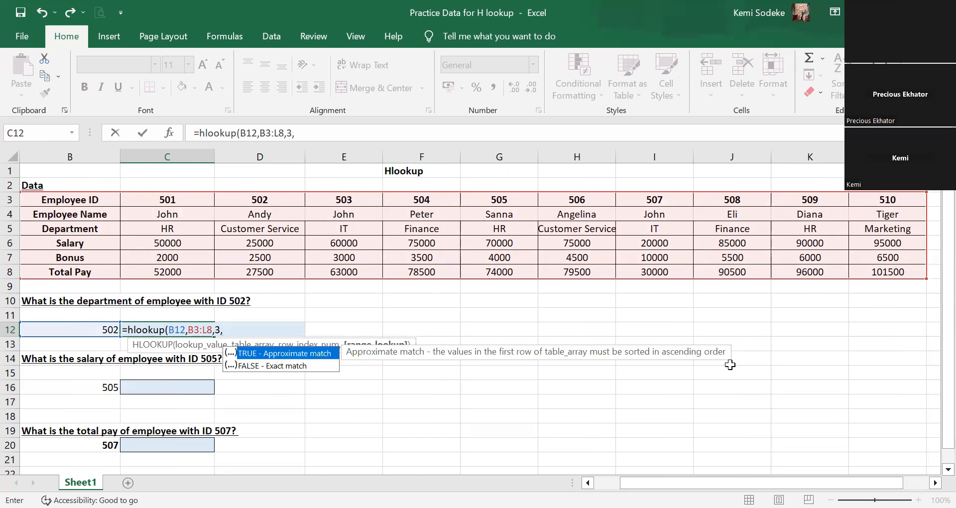
{"action": "type", "text": "false0"}
Finish the C12 HLOOKUP with row index number 3 and range lookup false.
{"action": "key", "text": "BackSpace"}
{"action": "key", "text": "Return"}
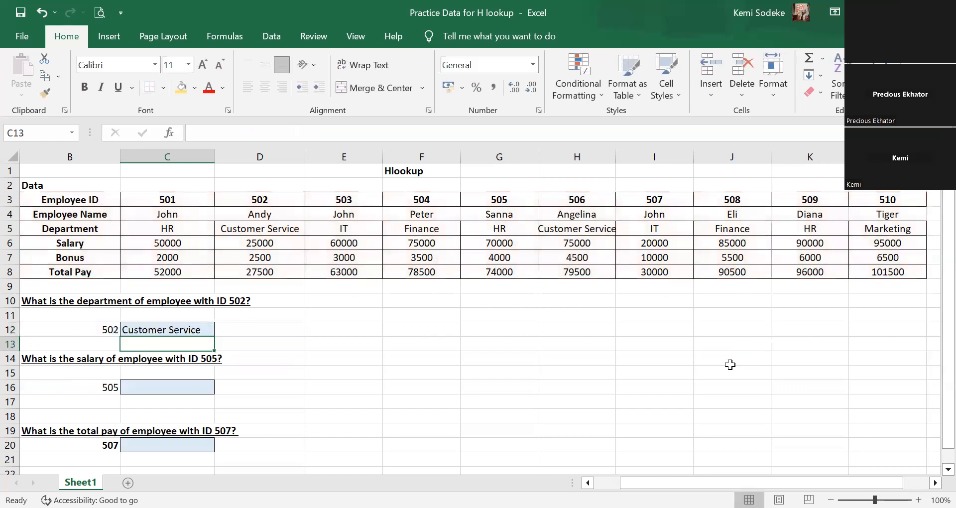
Compare the C12 result with the Department entry for employee ID 502 in the table and review its formula.
{"action": "left_click", "coordinate": [160, 331]}
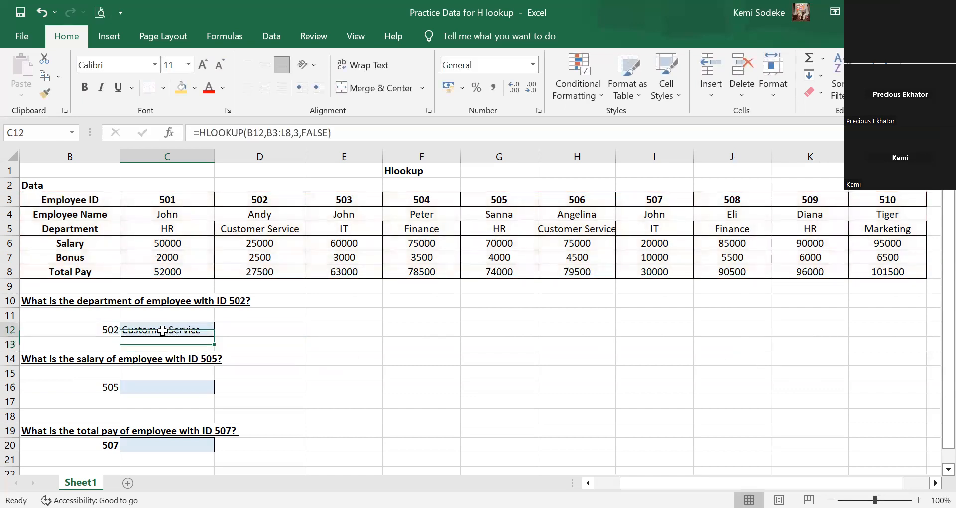
{"action": "left_click", "coordinate": [270, 201]}
{"action": "left_click", "coordinate": [272, 215]}
{"action": "left_click", "coordinate": [251, 229]}
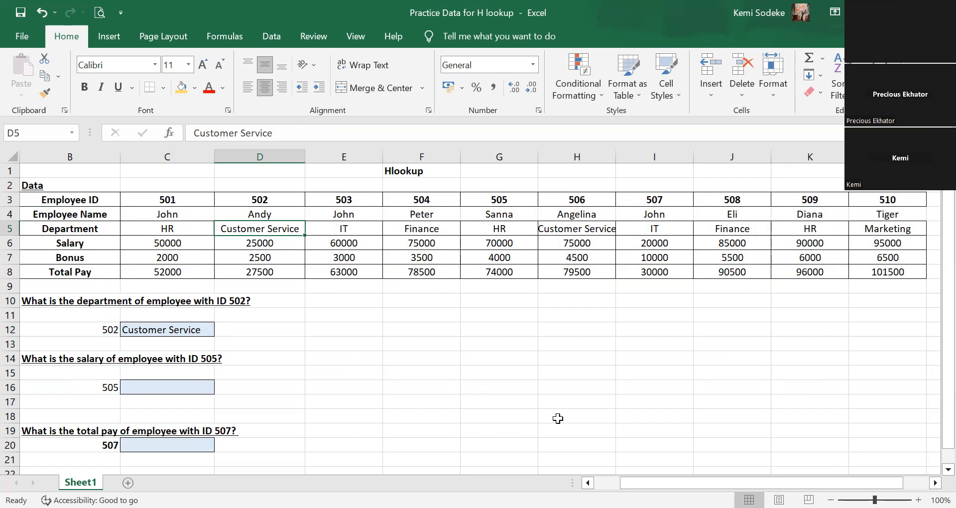
{"action": "left_click", "coordinate": [587, 482]}
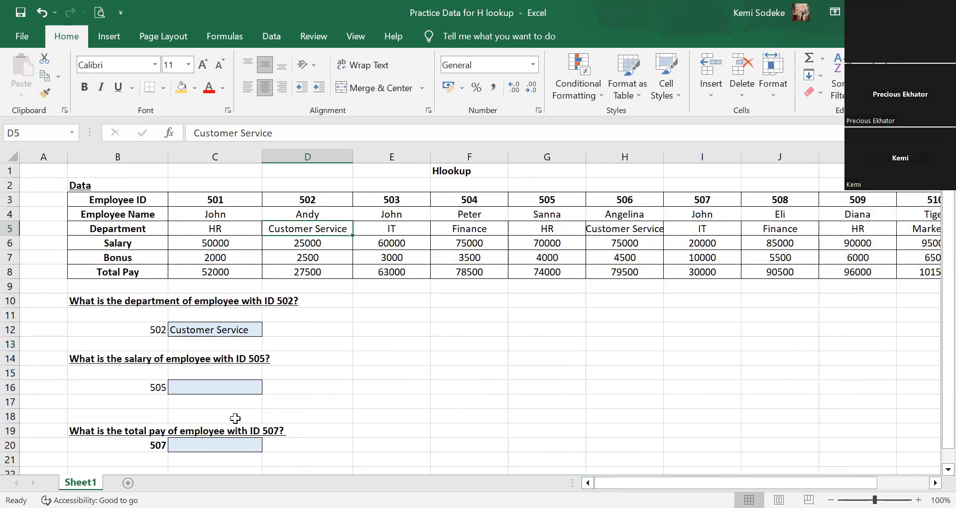
{"action": "left_click", "coordinate": [389, 367]}
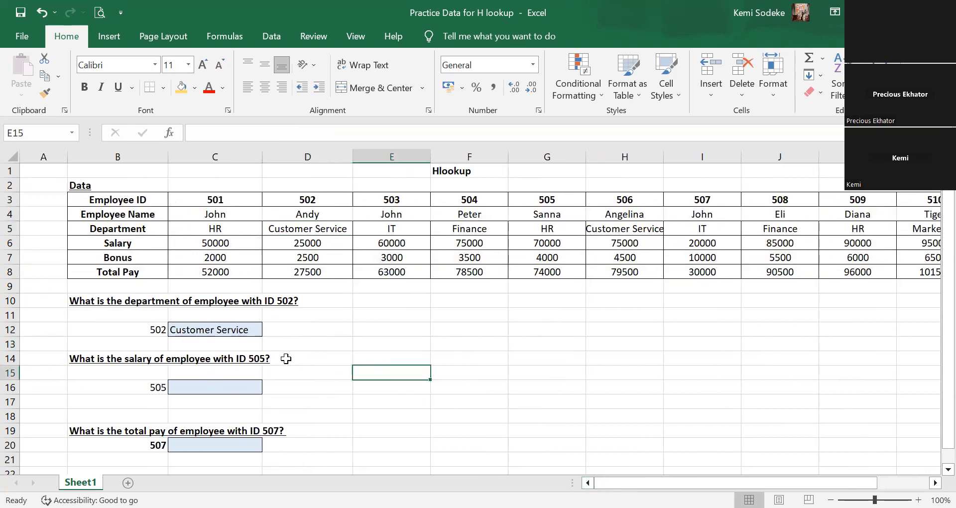
{"action": "left_click", "coordinate": [199, 329]}
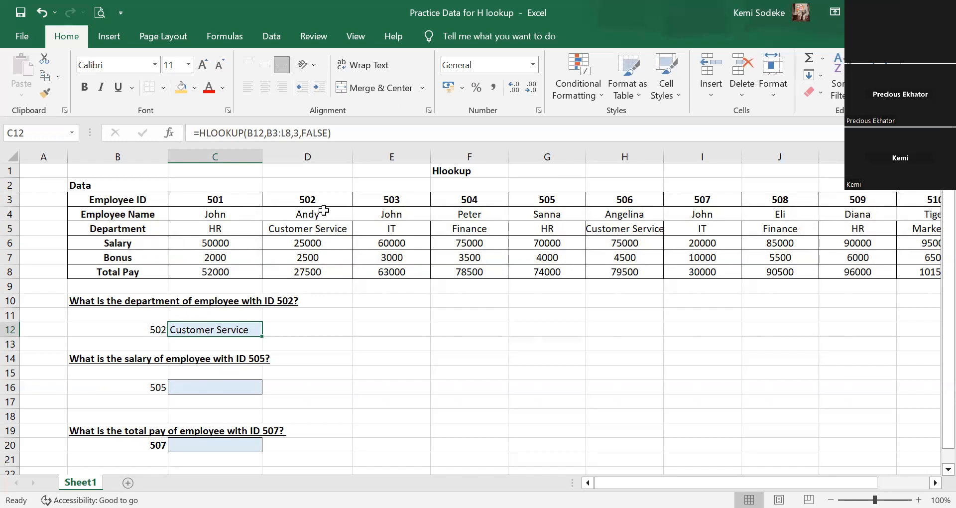
Start an HLOOKUP in C16 for the salary question, with B16 as the lookup value.
{"action": "left_click", "coordinate": [200, 388]}
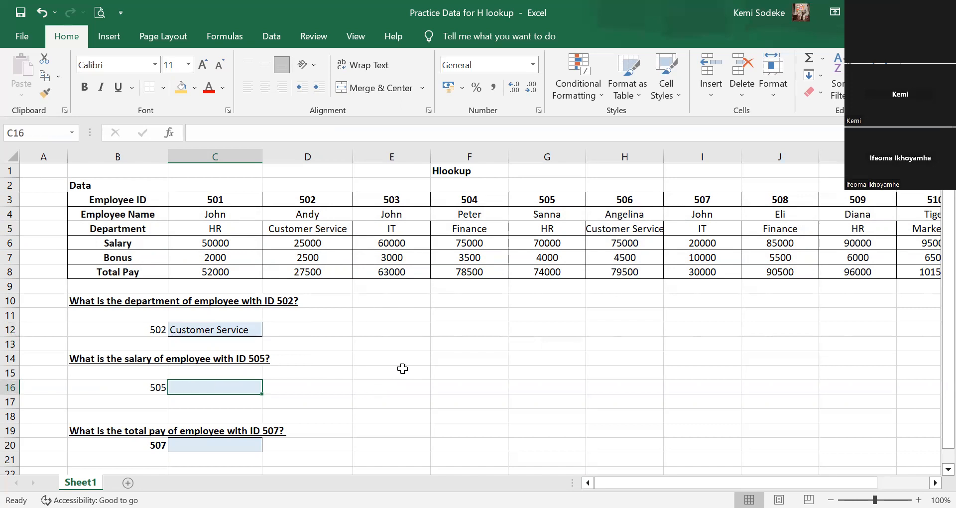
{"action": "scroll", "coordinate": [503, 361], "scroll_direction": "down", "scroll_amount": 2}
{"action": "scroll", "coordinate": [490, 379], "scroll_direction": "up", "scroll_amount": 2}
{"action": "type", "text": "="}
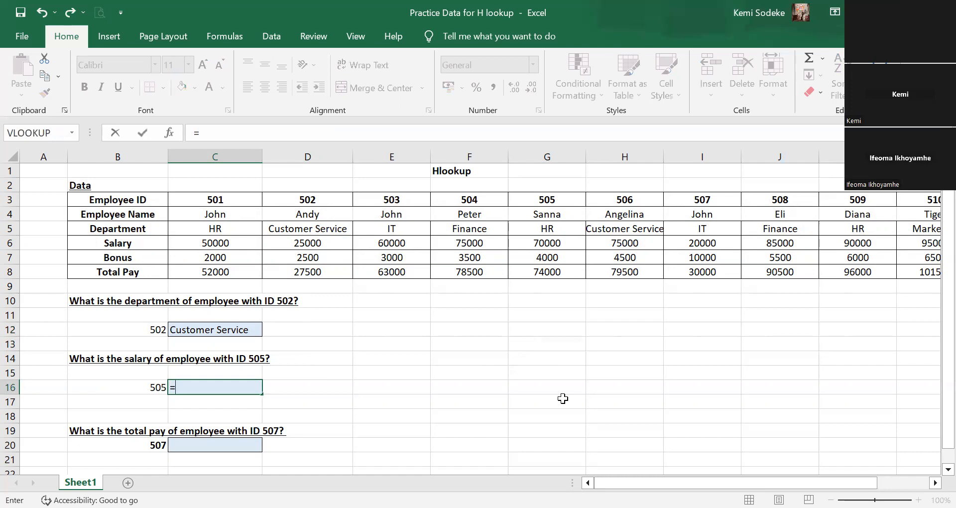
{"action": "type", "text": "hlookup"}
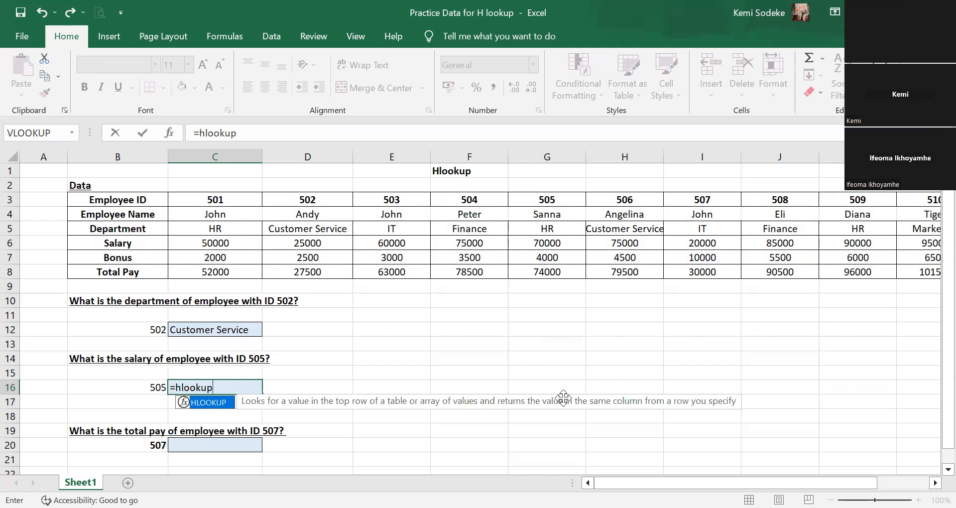
{"action": "type", "text": "("}
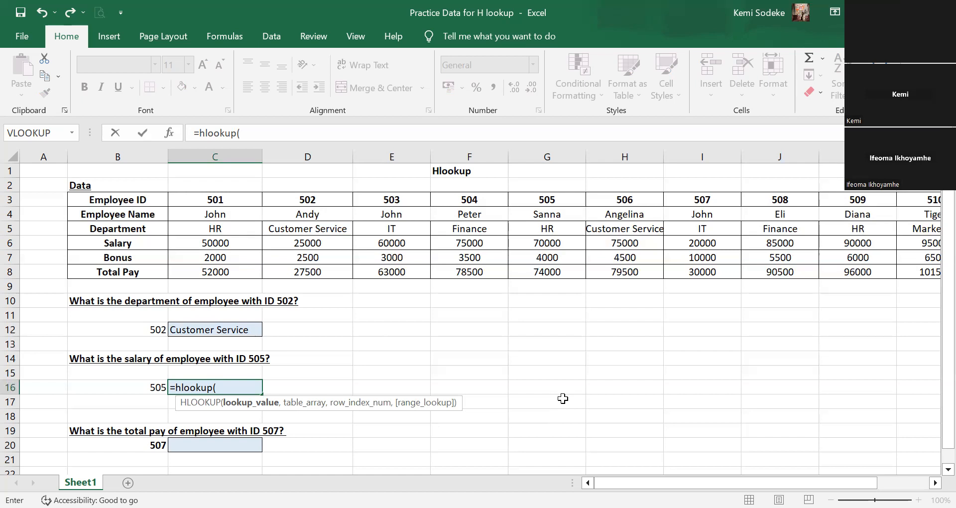
{"action": "left_click", "coordinate": [155, 393]}
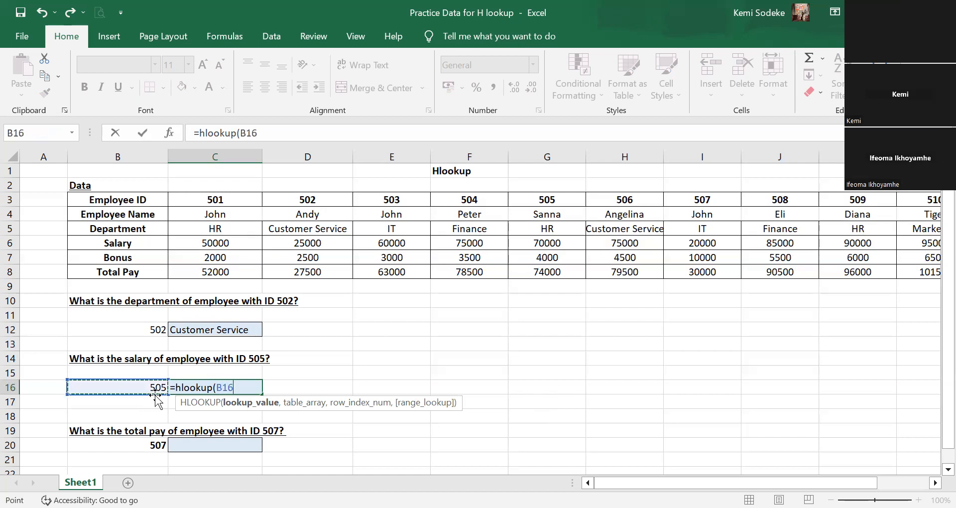
{"action": "type", "text": ","}
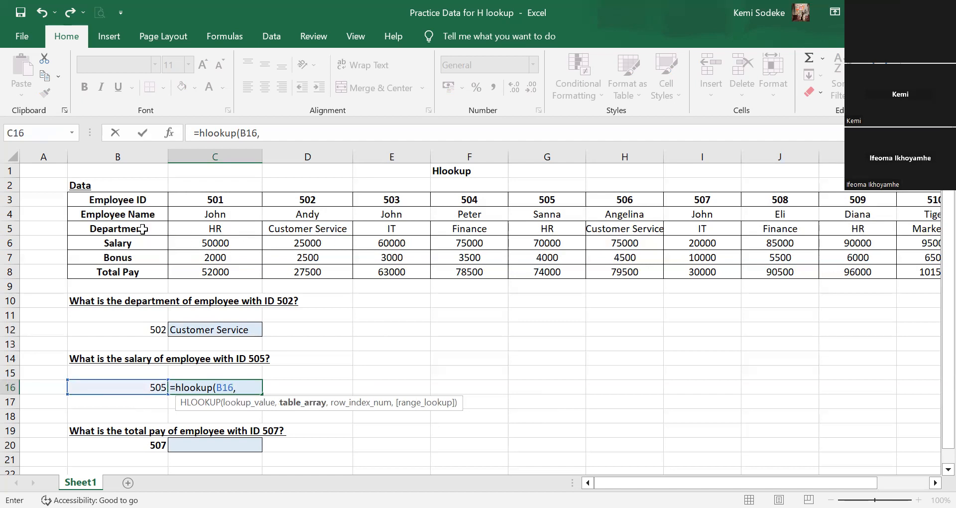
Set the table array of the C16 HLOOKUP to the employee table, B3:L8.
{"action": "left_click", "coordinate": [134, 203]}
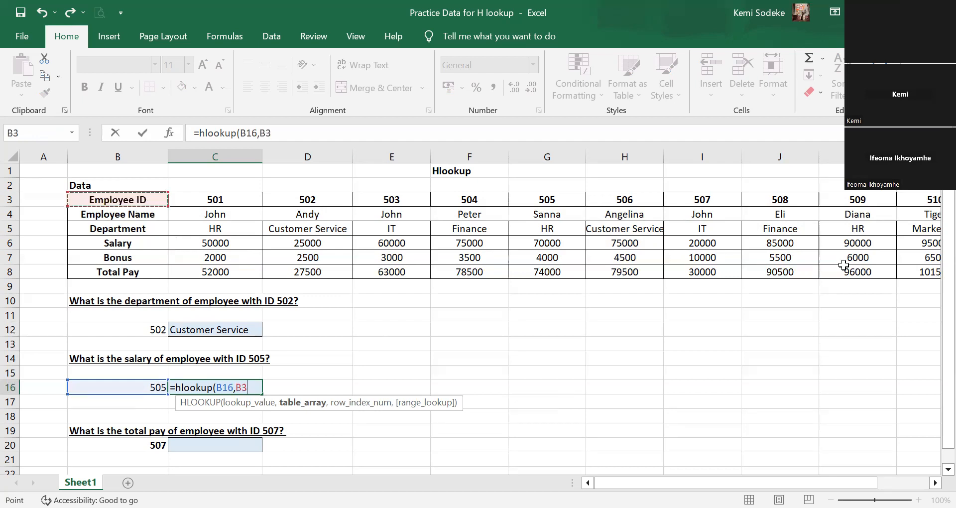
{"action": "key", "text": "ctrl+shift+Right"}
{"action": "key", "text": "ctrl+shift+Down"}
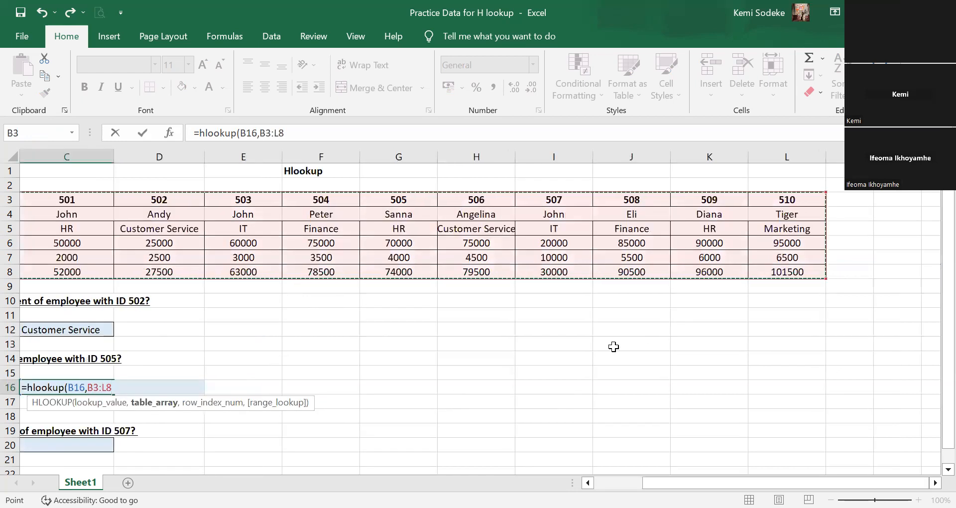
{"action": "type", "text": ","}
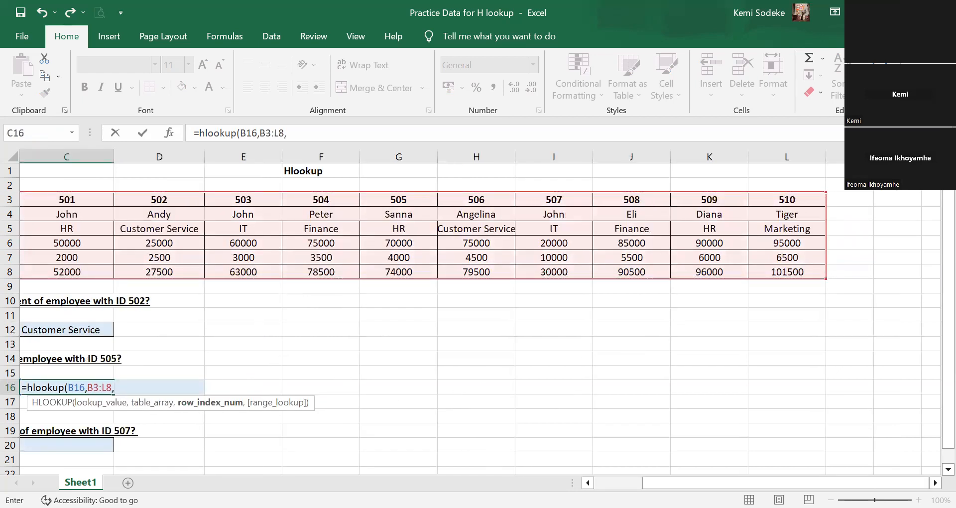
Complete the HLOOKUP in C16 with row index number 4 for Salary and range lookup false.
{"action": "left_click", "coordinate": [588, 483]}
{"action": "left_click", "coordinate": [588, 483]}
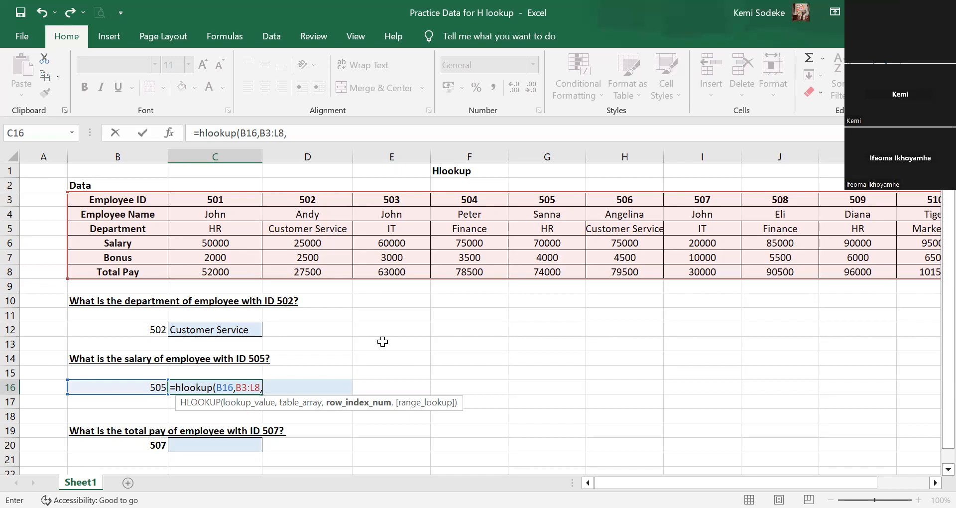
{"action": "type", "text": "4,false"}
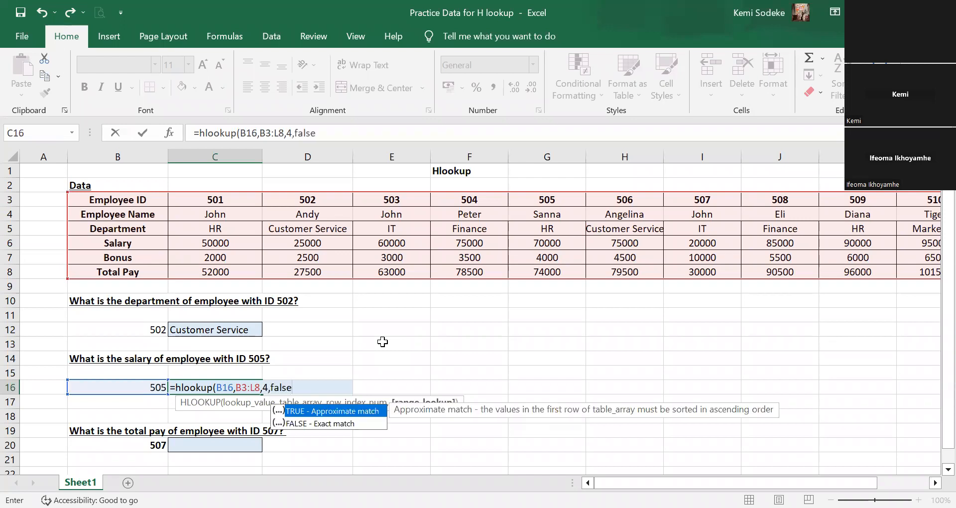
{"action": "type", "text": ")"}
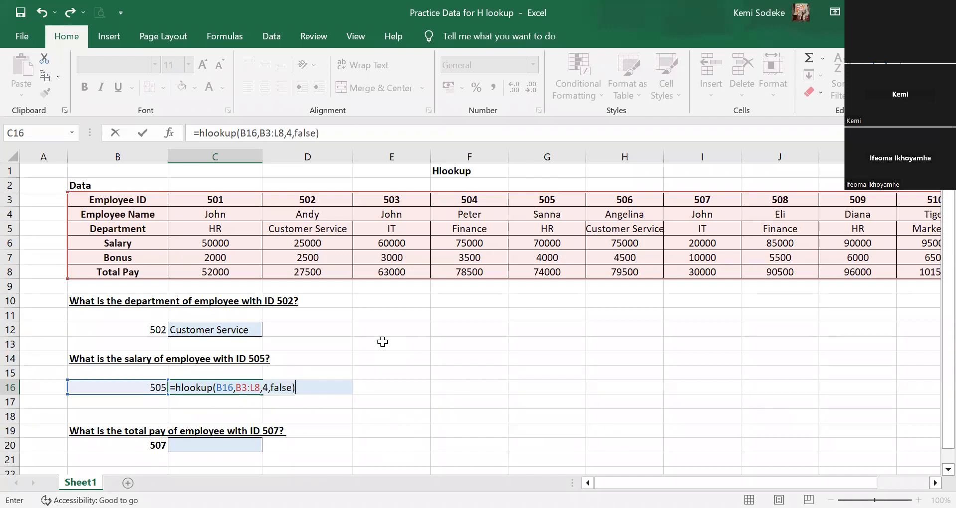
{"action": "key", "text": "Return"}
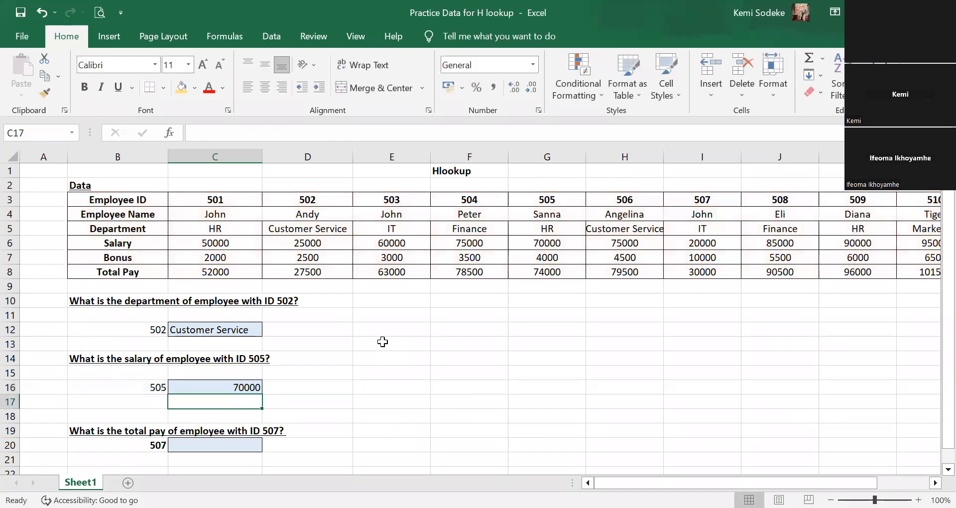
Check the C16 result against the salary listed under employee ID 505 and review its formula.
{"action": "left_click", "coordinate": [550, 199]}
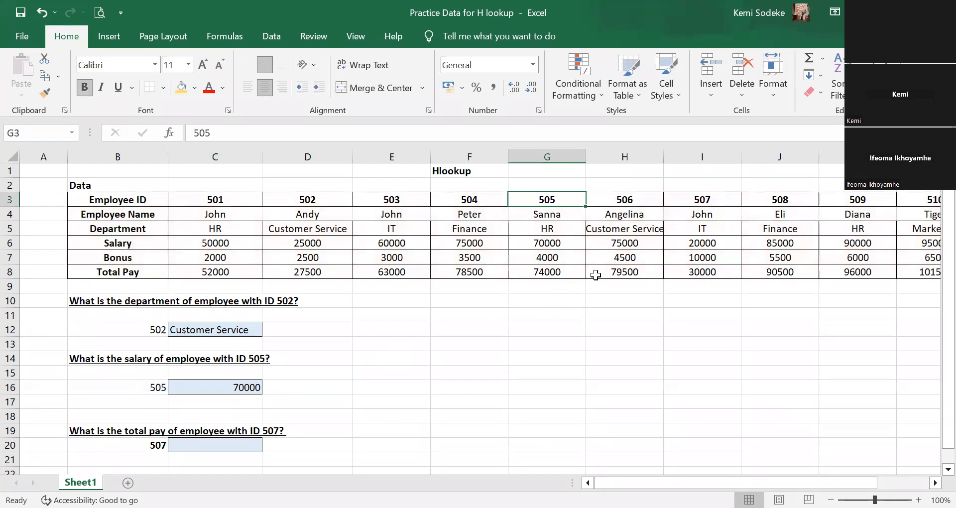
{"action": "left_click", "coordinate": [574, 243]}
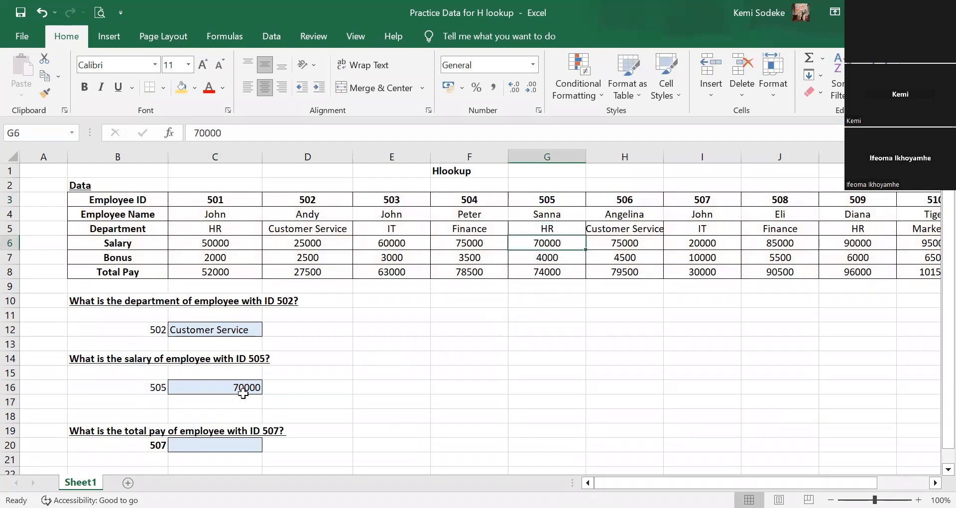
{"action": "left_click", "coordinate": [227, 386]}
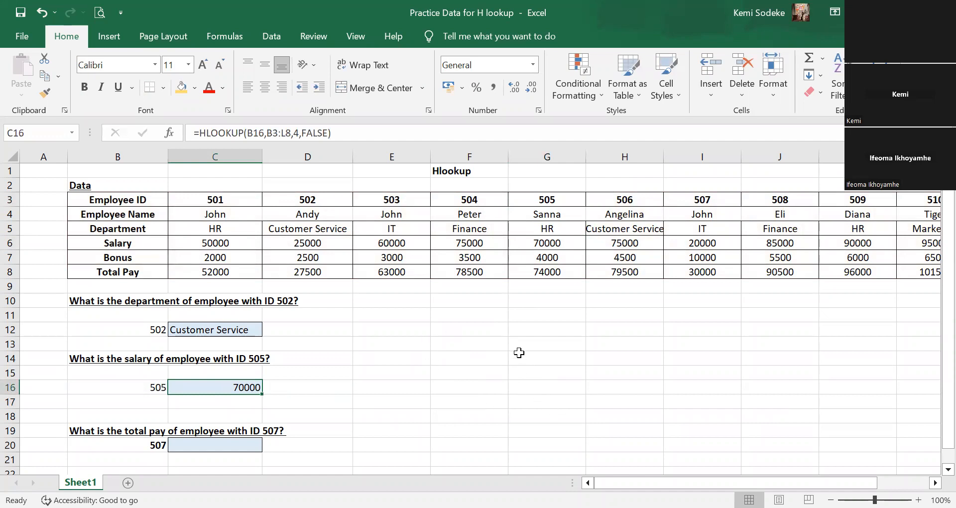
{"action": "scroll", "coordinate": [511, 340], "scroll_direction": "down", "scroll_amount": 1}
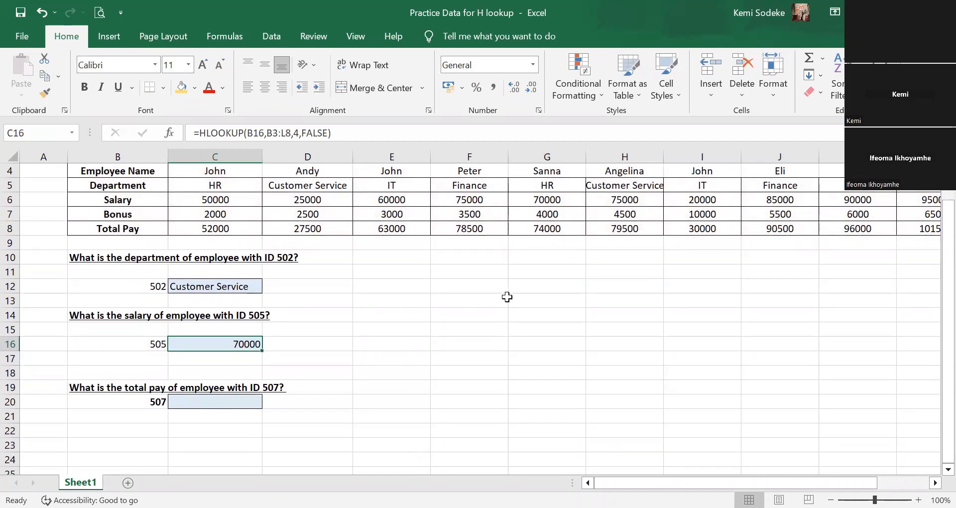
{"action": "scroll", "coordinate": [493, 297], "scroll_direction": "up", "scroll_amount": 1}
{"action": "scroll", "coordinate": [406, 336], "scroll_direction": "down", "scroll_amount": 1}
{"action": "scroll", "coordinate": [444, 334], "scroll_direction": "up", "scroll_amount": 1}
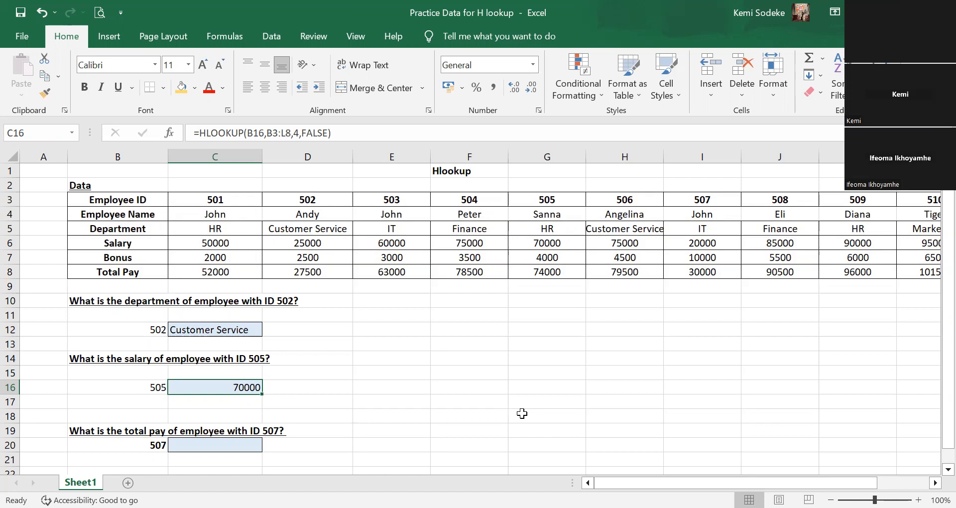
{"action": "scroll", "coordinate": [480, 365], "scroll_direction": "down", "scroll_amount": 1}
{"action": "scroll", "coordinate": [486, 360], "scroll_direction": "up", "scroll_amount": 1}
{"action": "scroll", "coordinate": [422, 374], "scroll_direction": "down", "scroll_amount": 1}
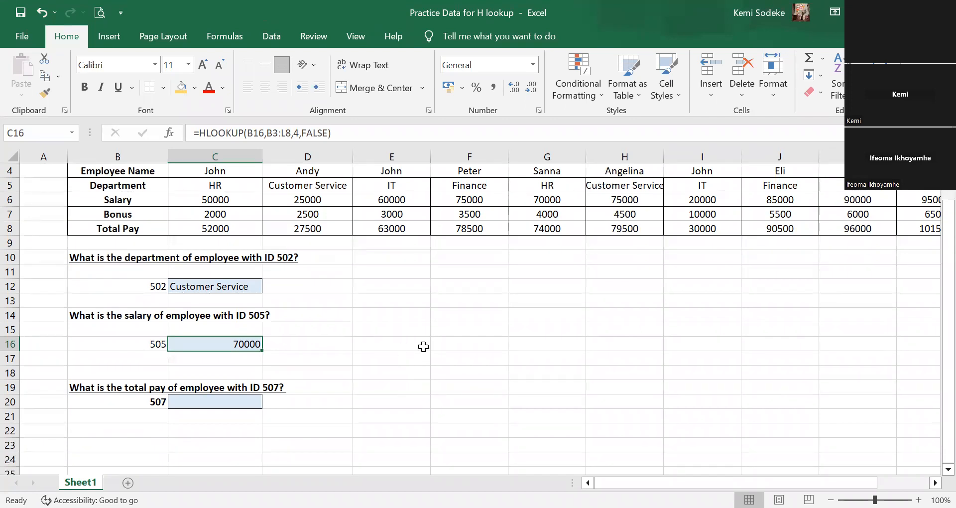
{"action": "scroll", "coordinate": [423, 347], "scroll_direction": "up", "scroll_amount": 1}
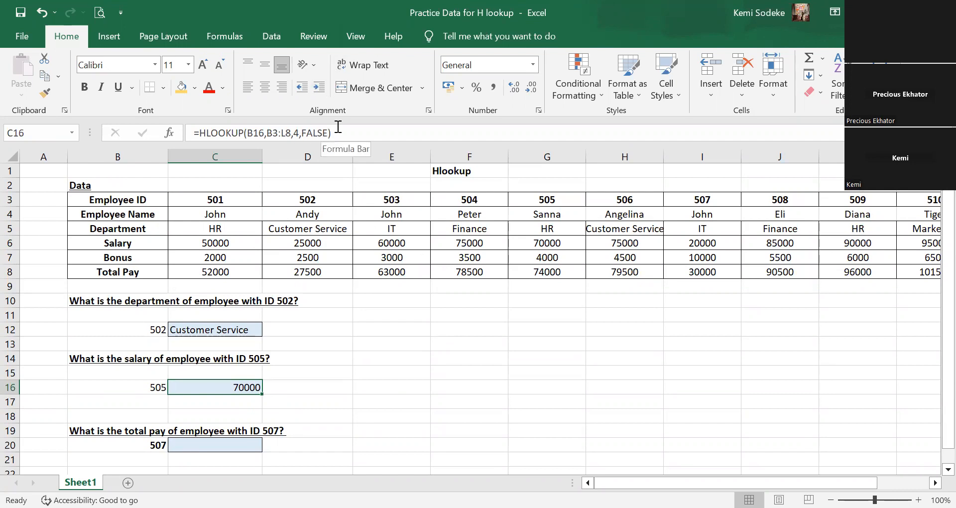
Make the table array in the C16 HLOOKUP formula fully absolute as $B$3:$L$8.
{"action": "left_click", "coordinate": [268, 133]}
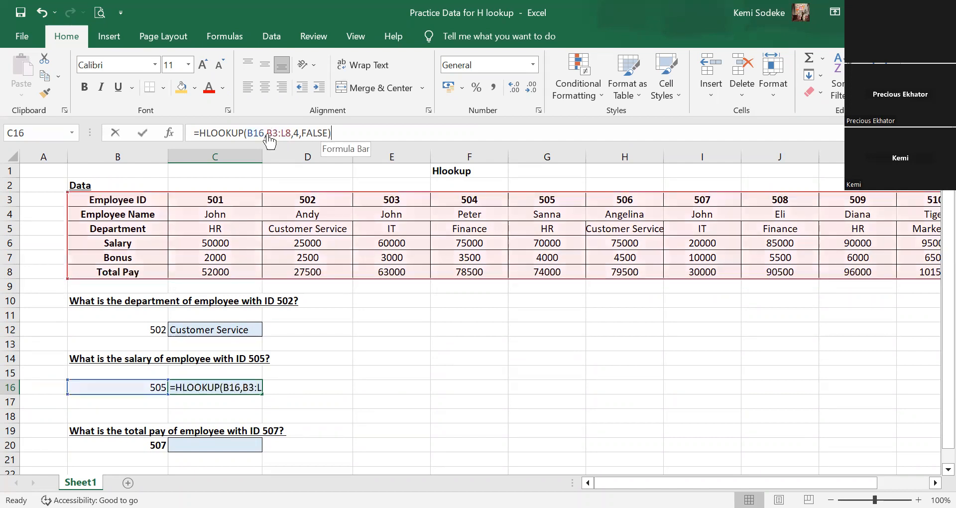
{"action": "type", "text": "$"}
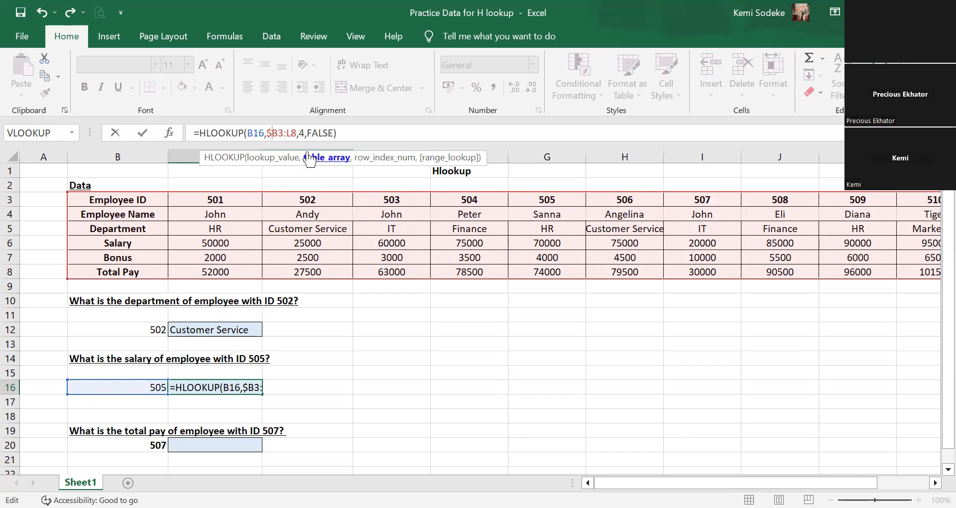
{"action": "left_click", "coordinate": [276, 132]}
{"action": "type", "text": "$"}
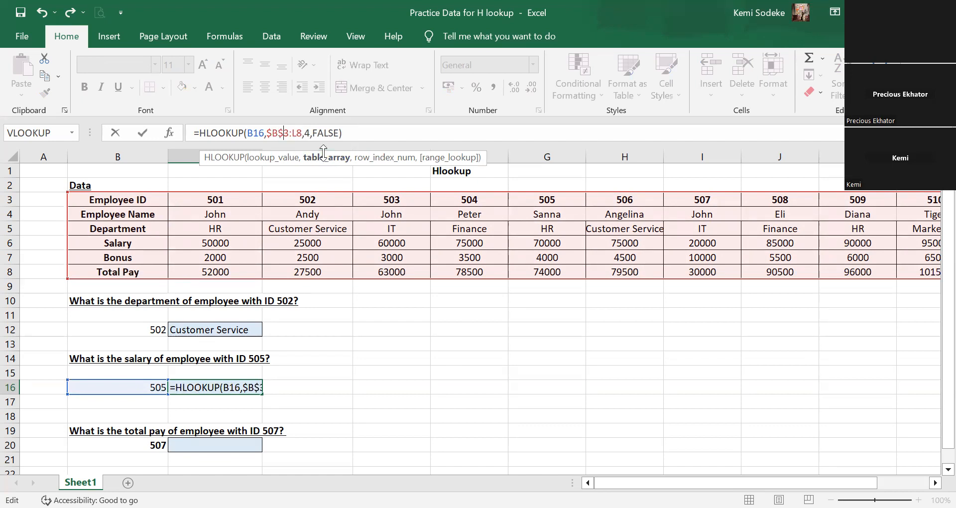
{"action": "left_click", "coordinate": [293, 134]}
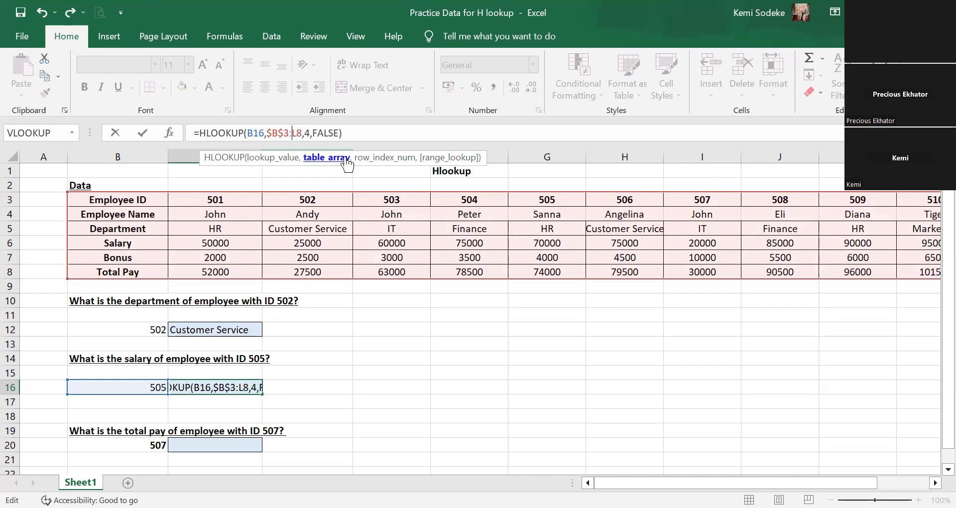
{"action": "type", "text": "$"}
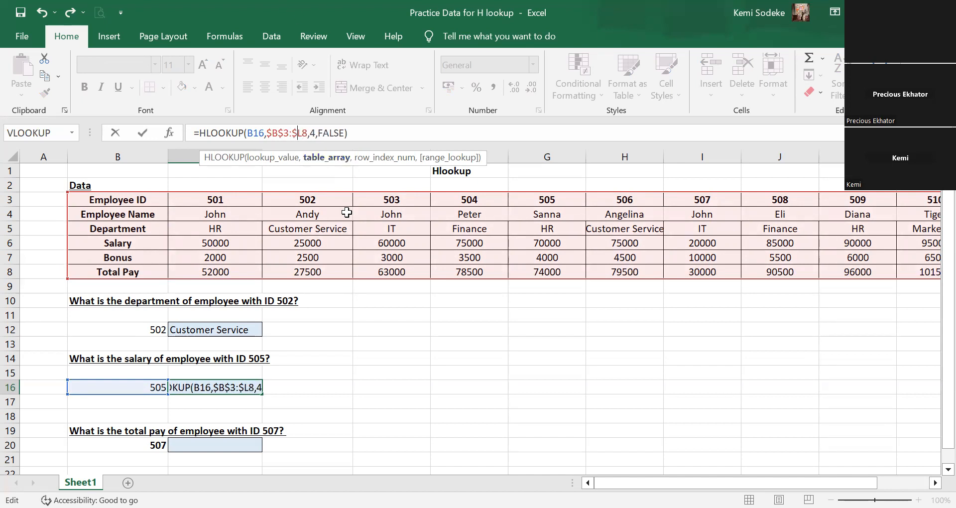
{"action": "left_click", "coordinate": [304, 133]}
{"action": "type", "text": "$"}
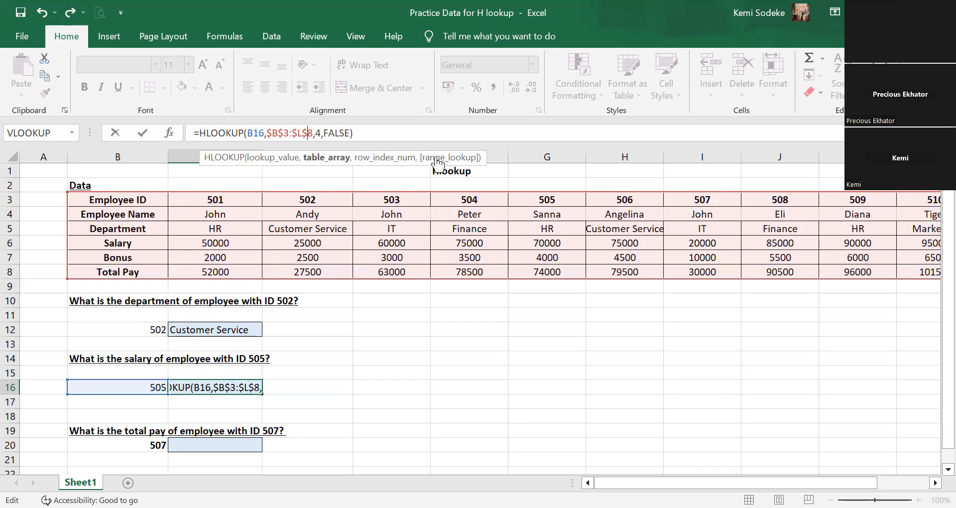
Lock the lookup value's column in the C16 formula as $B16 and commit the formula.
{"action": "left_click", "coordinate": [249, 133]}
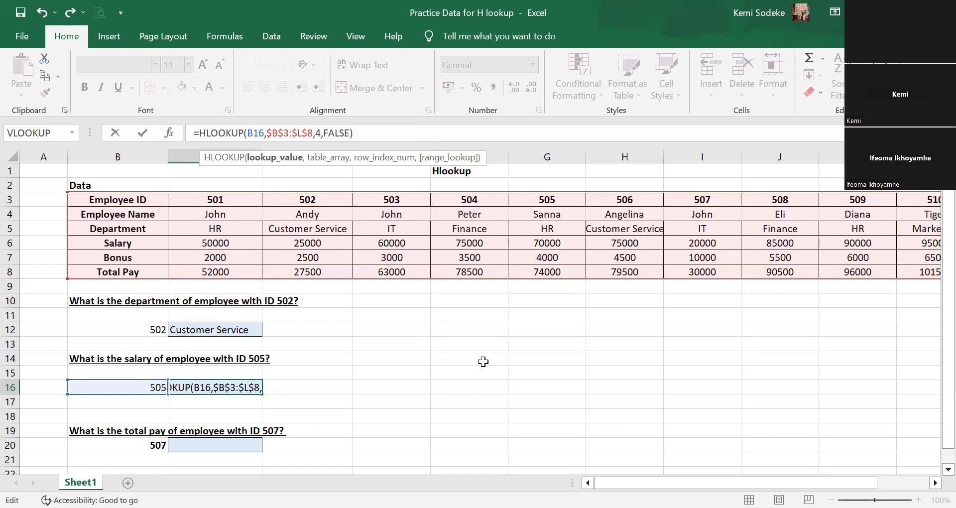
{"action": "type", "text": "$"}
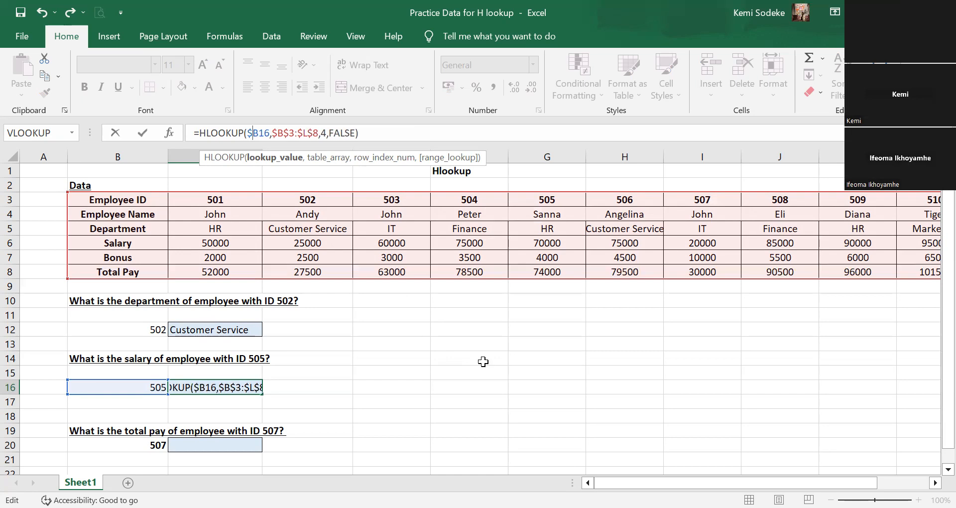
{"action": "key", "text": "Return"}
Copy the C16 HLOOKUP formula into C20 for the total pay question.
{"action": "left_click", "coordinate": [220, 387]}
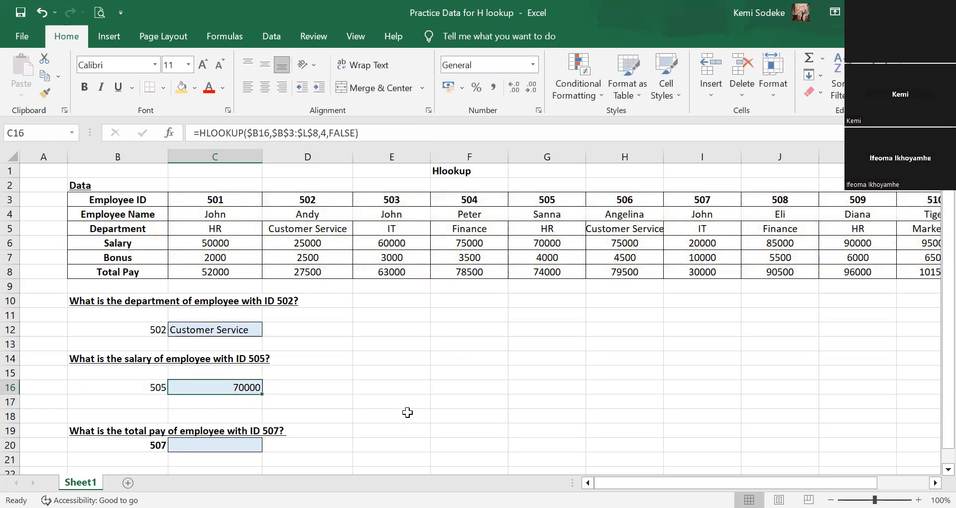
{"action": "key", "text": "ctrl+c"}
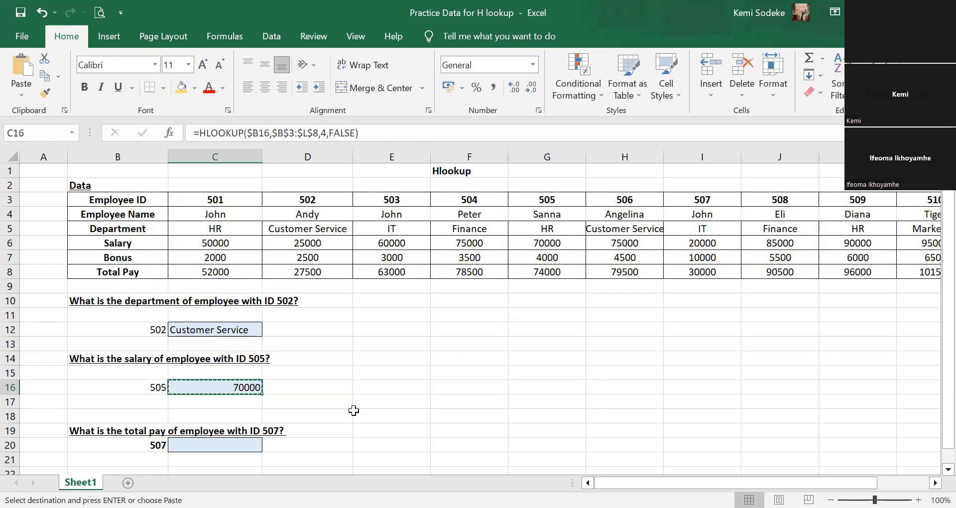
{"action": "left_click", "coordinate": [229, 450]}
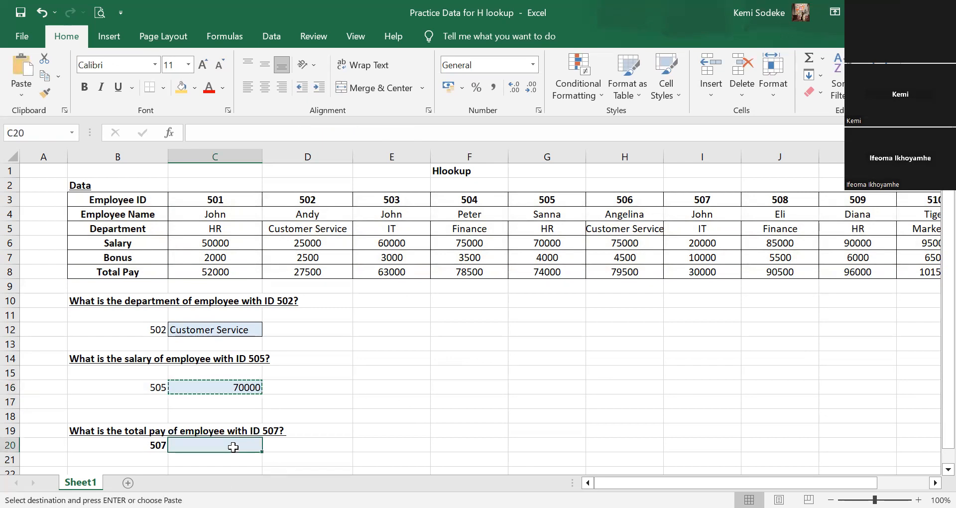
{"action": "key", "text": "ctrl+v"}
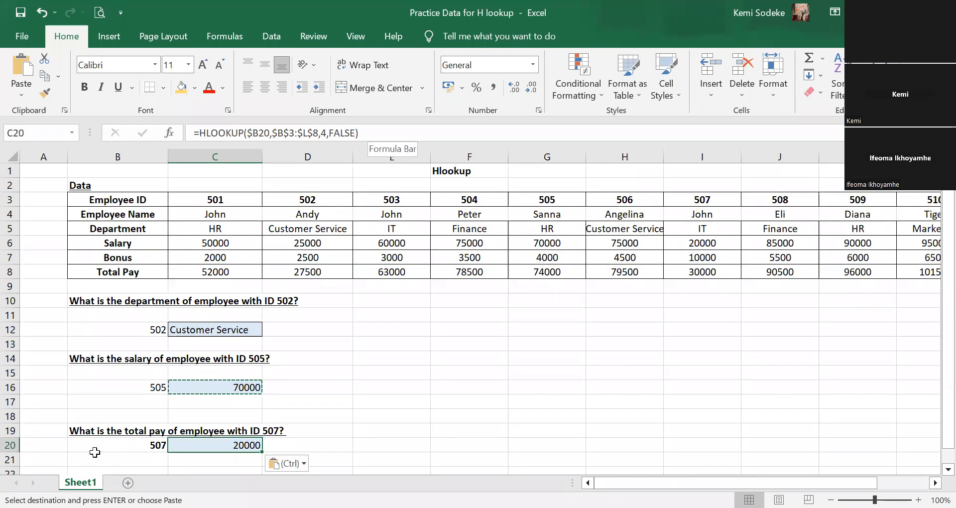
Change the row index number in the C20 HLOOKUP to 6 for Total Pay.
{"action": "left_click", "coordinate": [374, 130]}
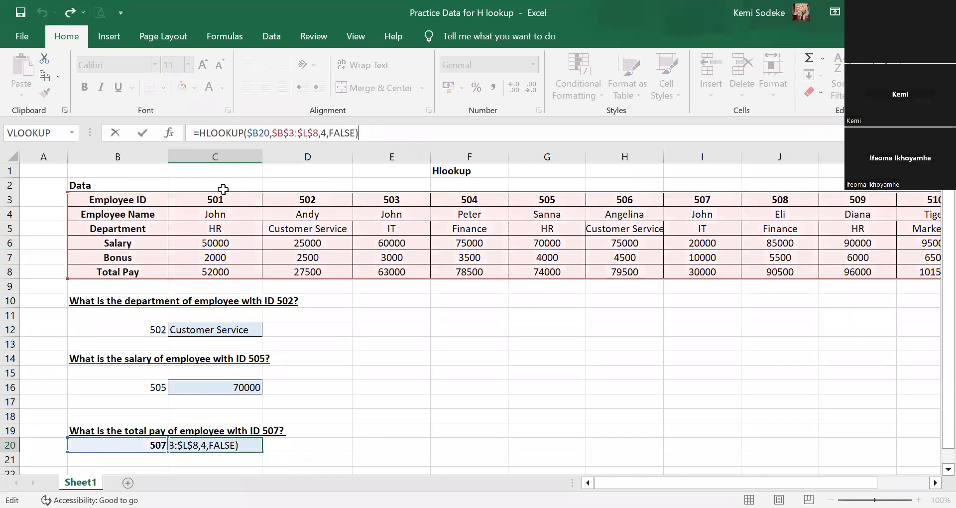
{"action": "left_click", "coordinate": [325, 133]}
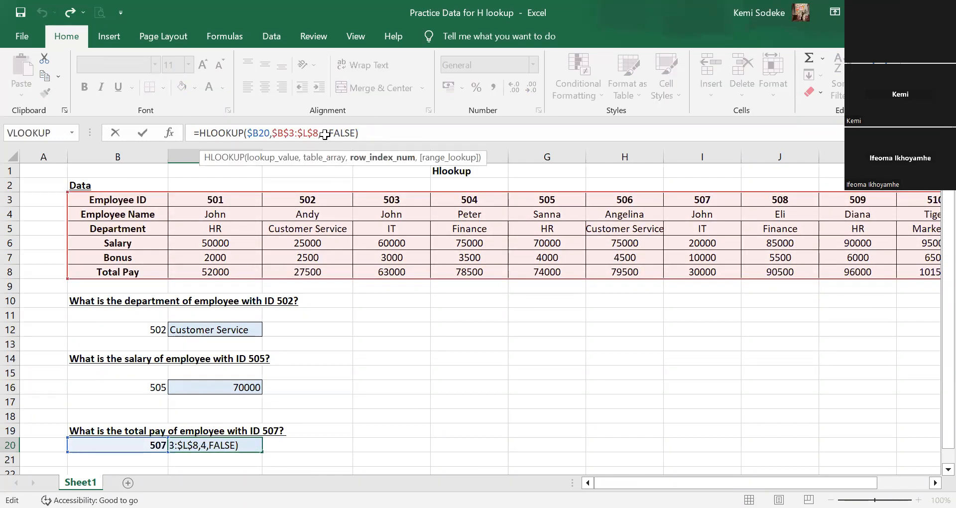
{"action": "key", "text": "BackSpace"}
{"action": "type", "text": "6"}
{"action": "key", "text": "Return"}
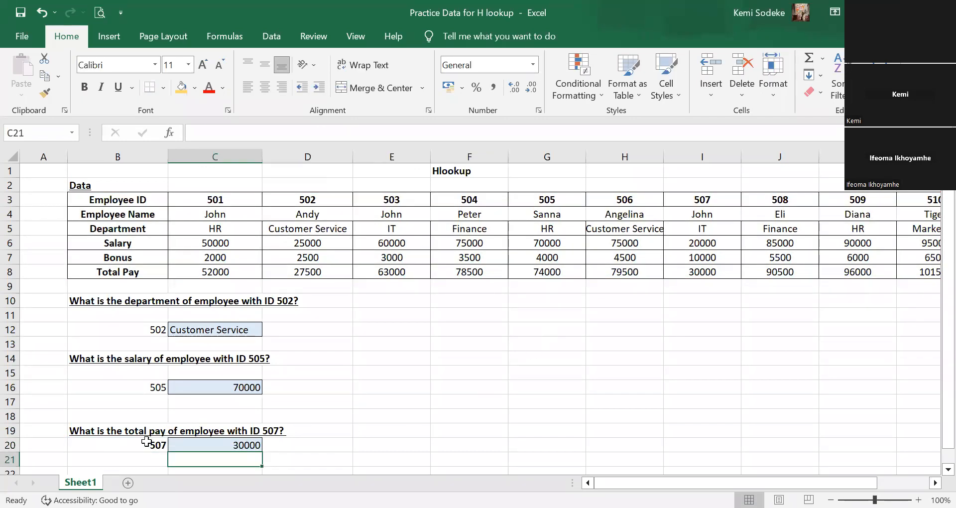
Check the C20 result against the total pay listed under employee ID 507 in the table.
{"action": "left_click", "coordinate": [712, 198]}
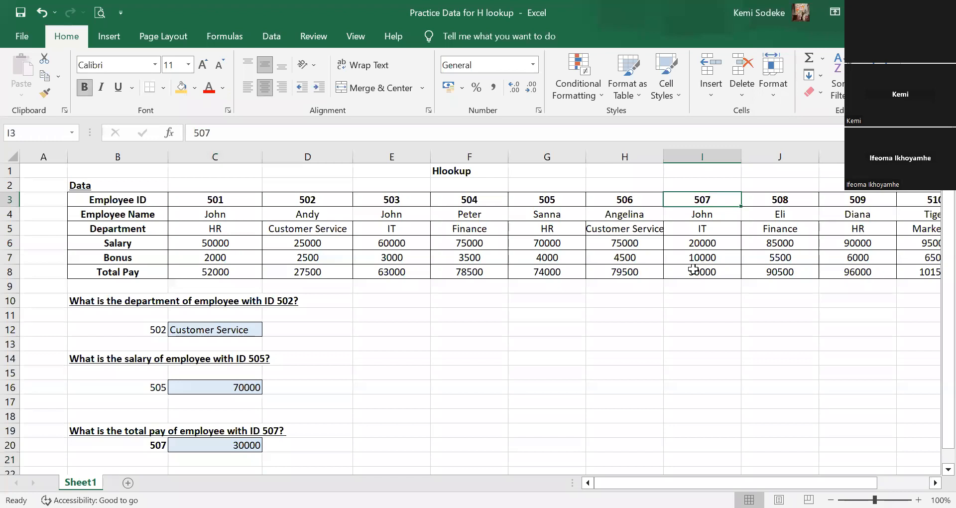
{"action": "left_click", "coordinate": [720, 273]}
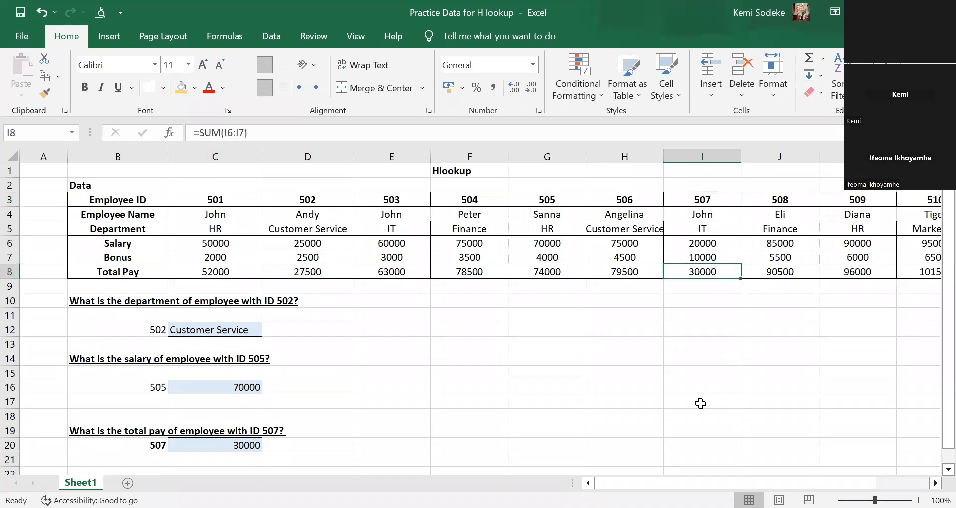
{"action": "left_click", "coordinate": [630, 343]}
{"action": "scroll", "coordinate": [548, 316], "scroll_direction": "down", "scroll_amount": 2}
{"action": "scroll", "coordinate": [531, 318], "scroll_direction": "down", "scroll_amount": 2}
{"action": "scroll", "coordinate": [527, 311], "scroll_direction": "up", "scroll_amount": 4}
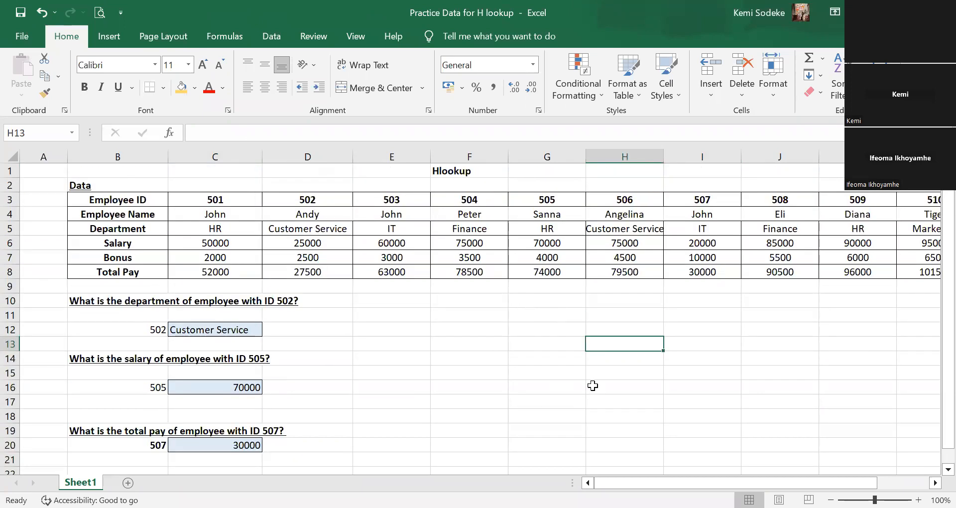
{"action": "scroll", "coordinate": [595, 383], "scroll_direction": "down", "scroll_amount": 2}
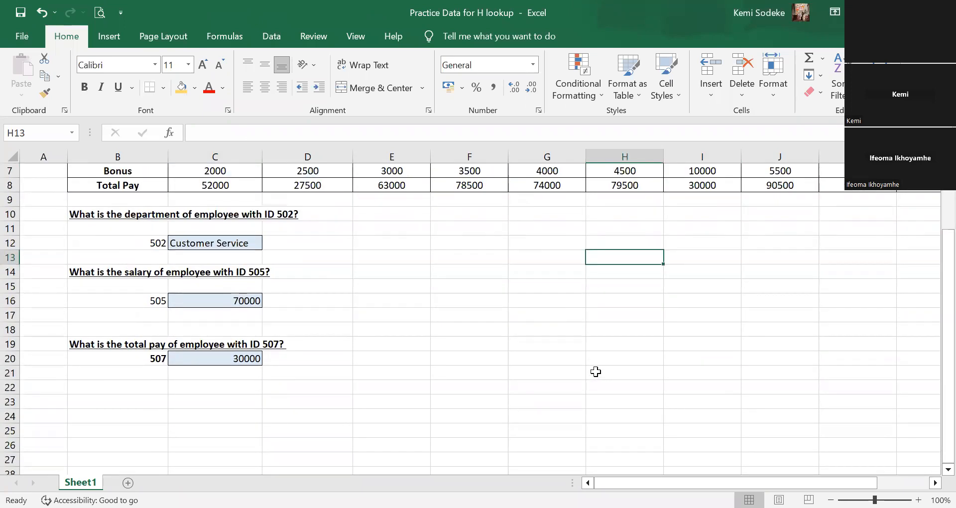
{"action": "scroll", "coordinate": [653, 358], "scroll_direction": "up", "scroll_amount": 2}
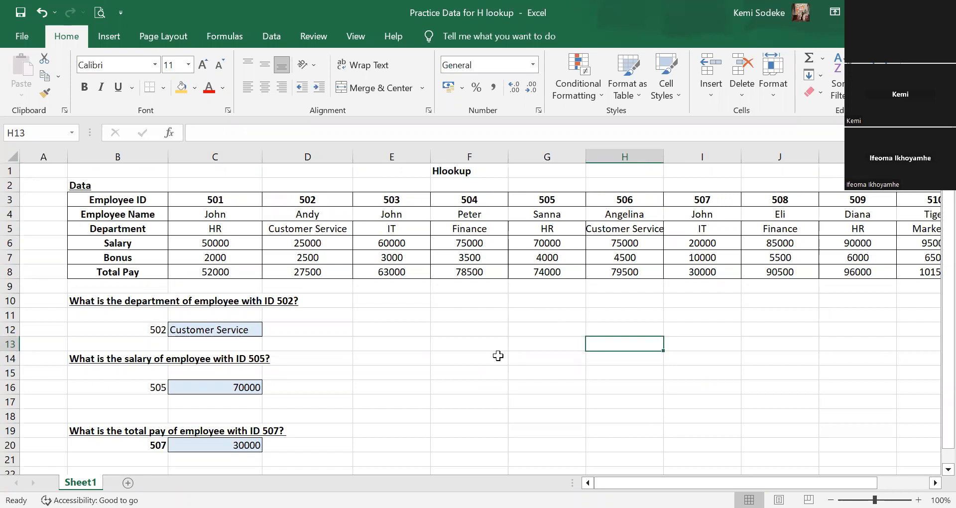
Clear the HLOOKUP formula from the total pay answer cell C20.
{"action": "left_click", "coordinate": [236, 445]}
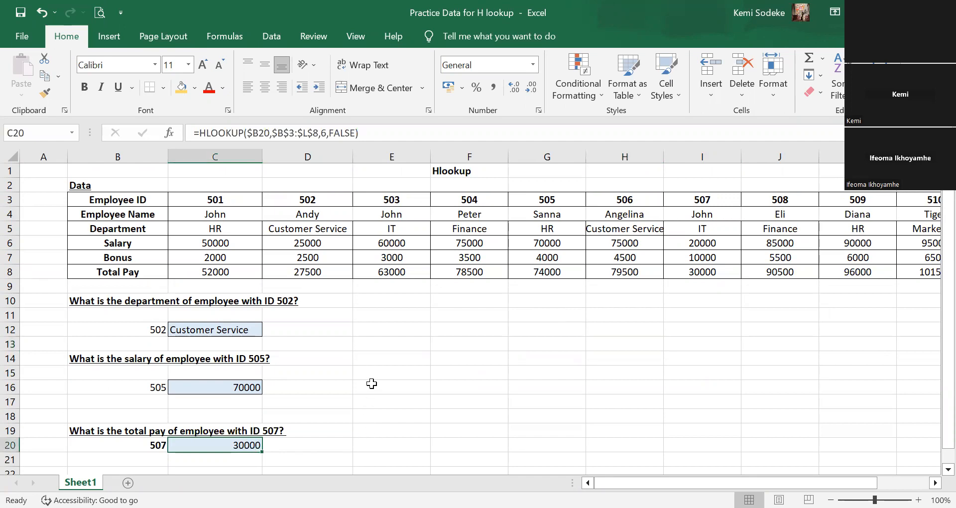
{"action": "key", "text": "Delete"}
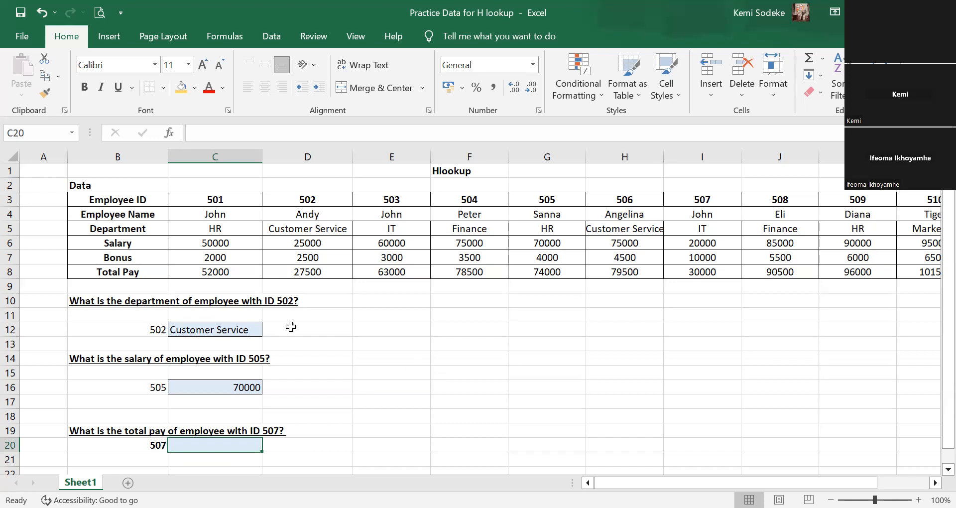
Examine the table array B3:L8 and count its rows one by one from Employee ID down to Total Pay.
{"action": "left_click_drag", "start_coordinate": [88, 202], "coordinate": [911, 273]}
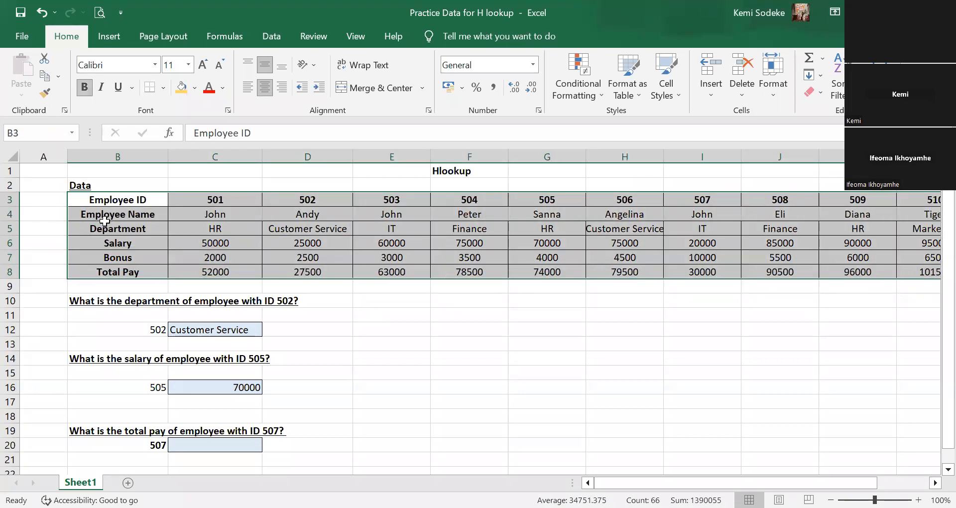
{"action": "left_click", "coordinate": [11, 200]}
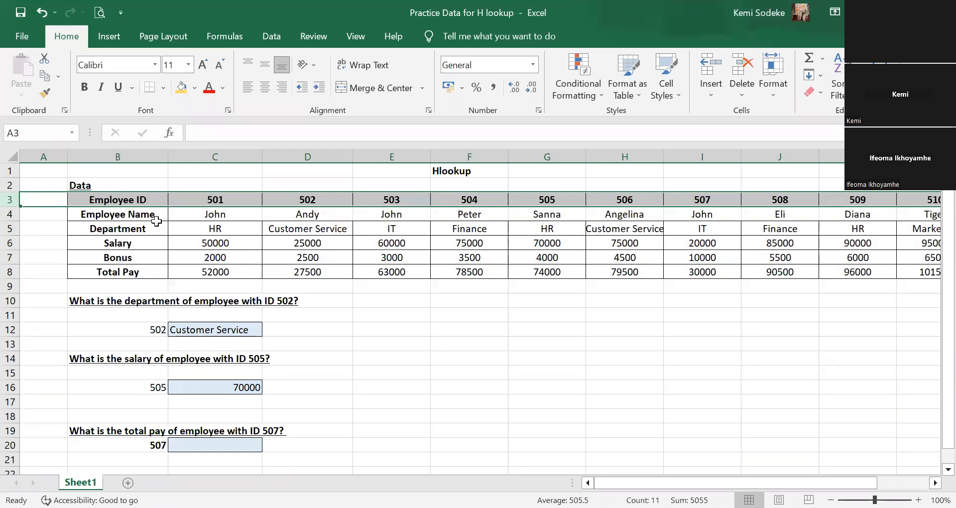
{"action": "left_click", "coordinate": [13, 215]}
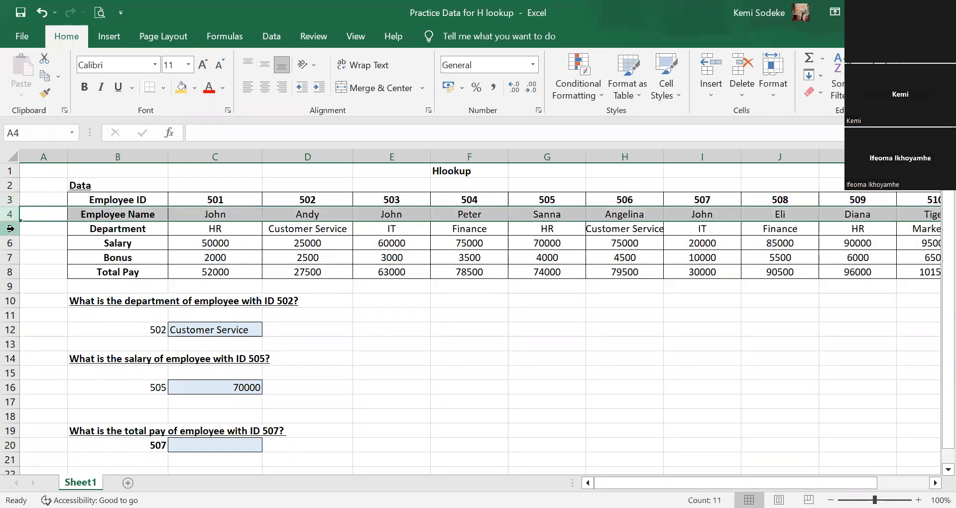
{"action": "left_click", "coordinate": [11, 229]}
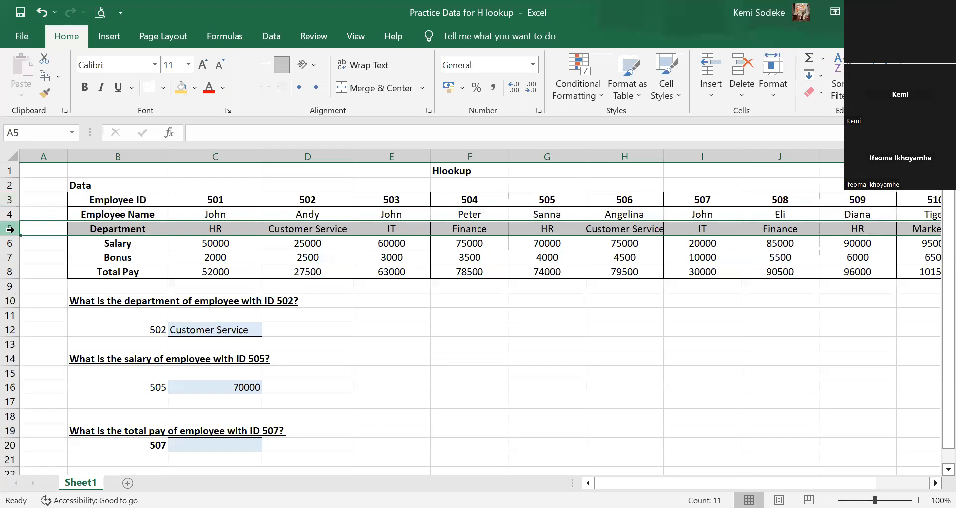
{"action": "left_click", "coordinate": [10, 243]}
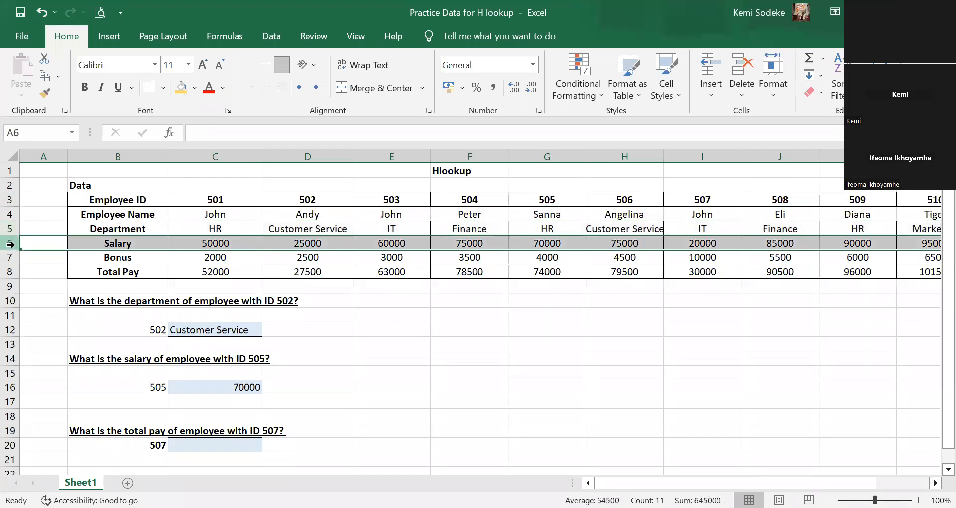
{"action": "left_click", "coordinate": [10, 256]}
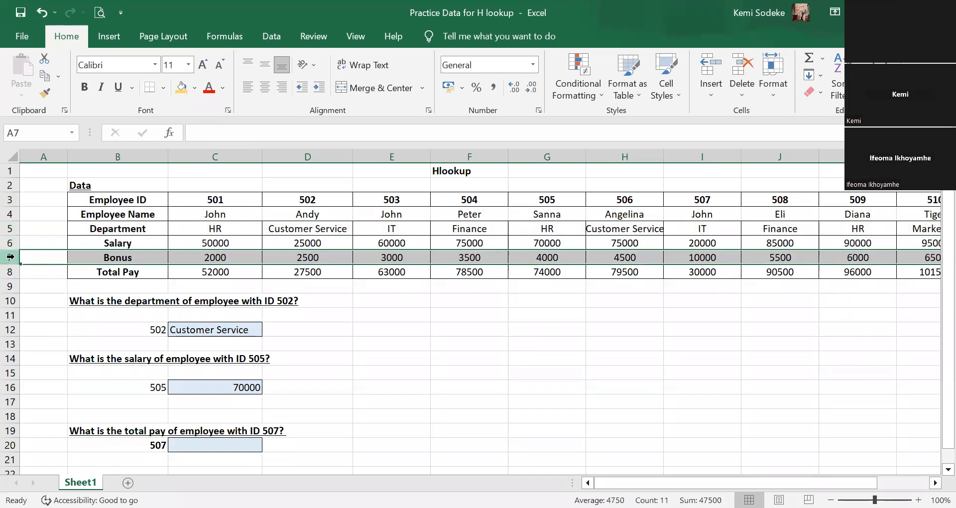
{"action": "left_click", "coordinate": [11, 272]}
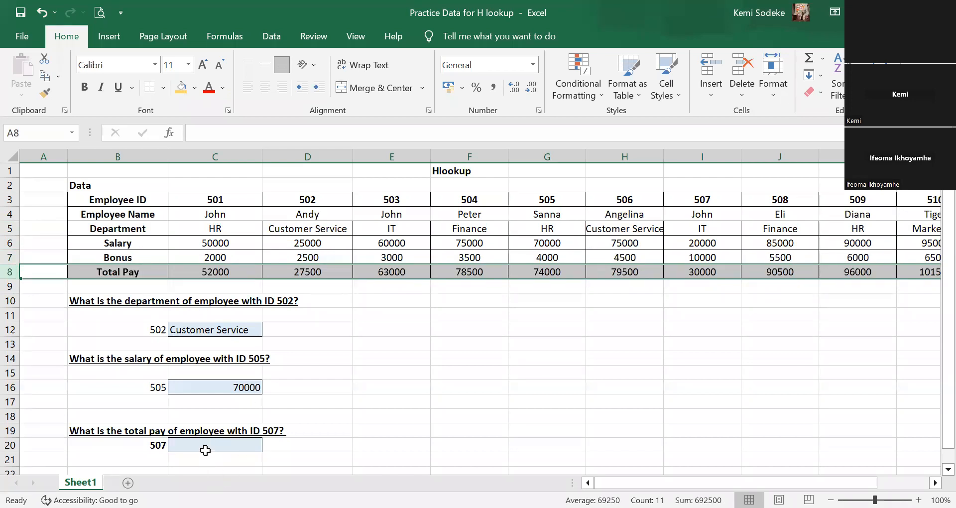
Review the C12 department formula and count the table rows from Employee ID to Department to trace its row index.
{"action": "left_click", "coordinate": [201, 332]}
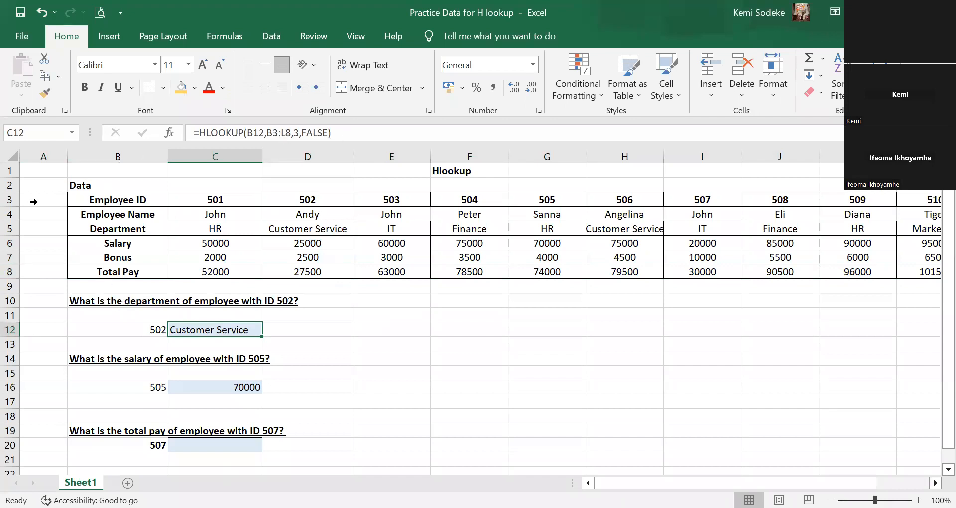
{"action": "left_click", "coordinate": [10, 200]}
{"action": "left_click", "coordinate": [10, 215]}
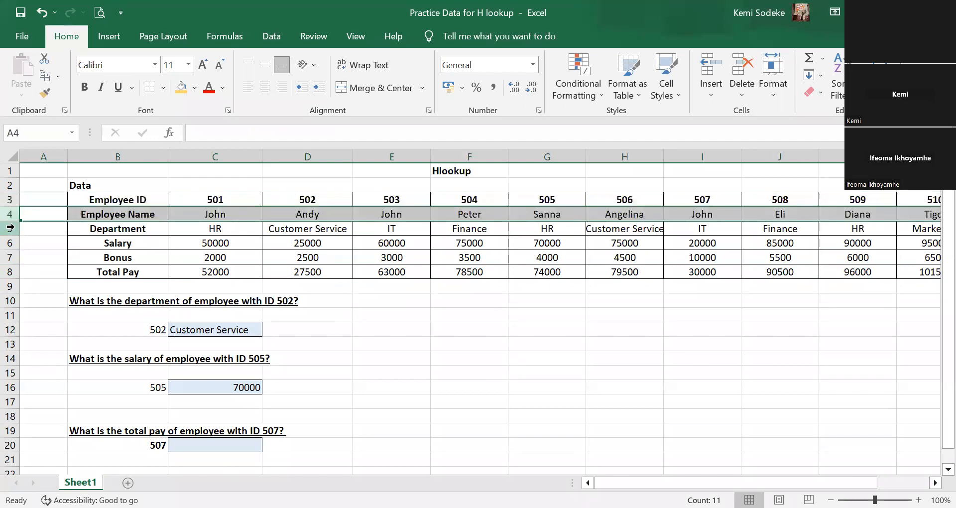
{"action": "left_click", "coordinate": [10, 229]}
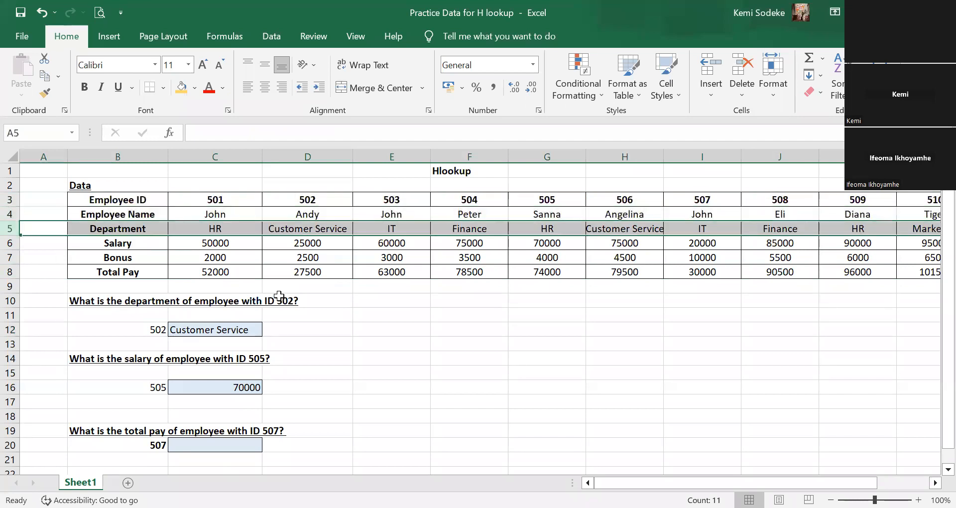
Compare the C16 salary formula's row index with the Salary row, and locate the Total Pay row needed for C20.
{"action": "left_click", "coordinate": [211, 386]}
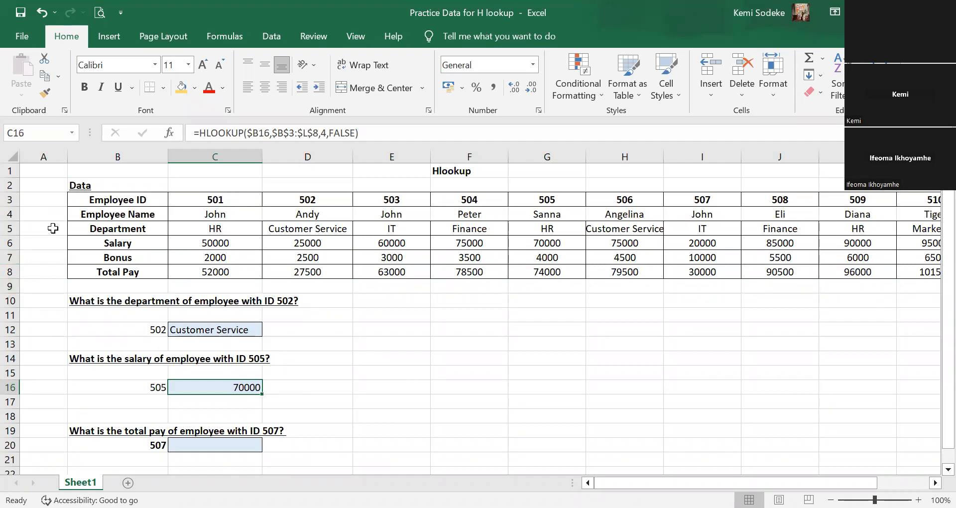
{"action": "left_click", "coordinate": [114, 246]}
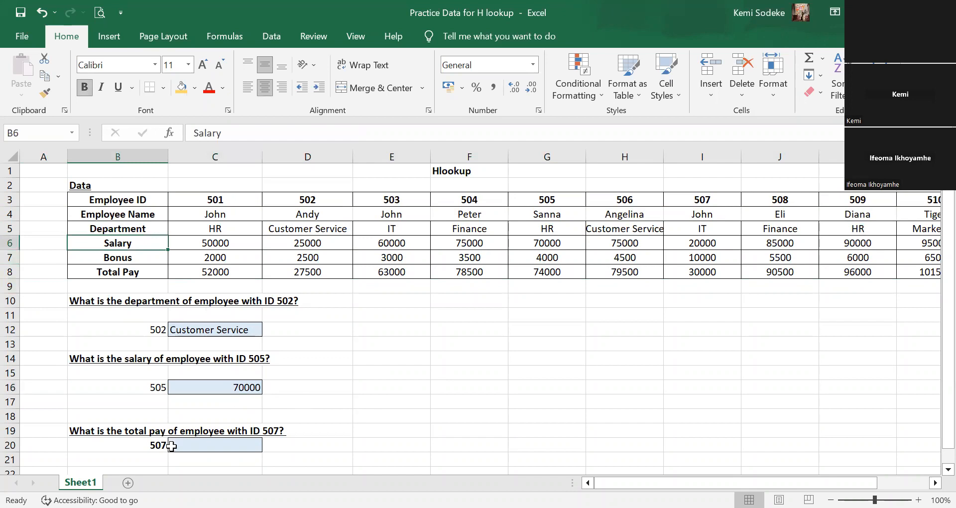
{"action": "left_click", "coordinate": [208, 445]}
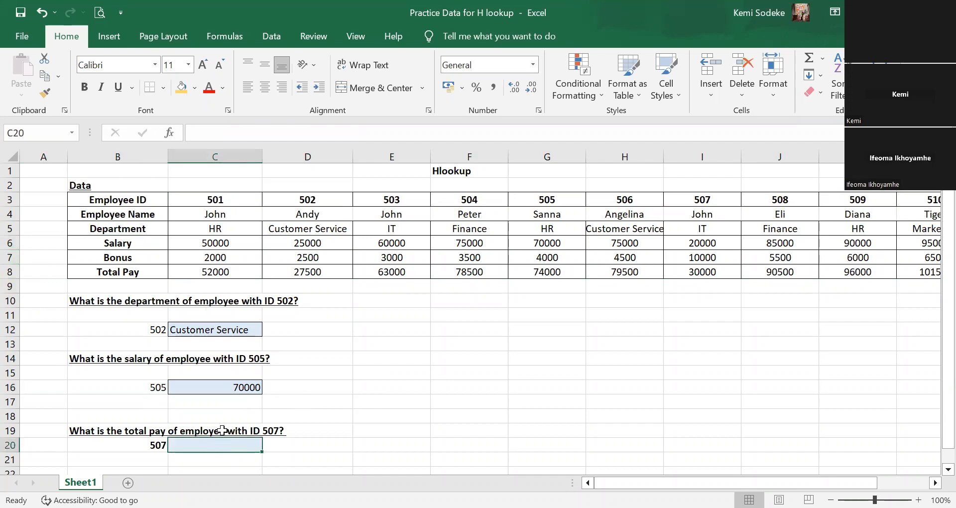
{"action": "left_click", "coordinate": [98, 270]}
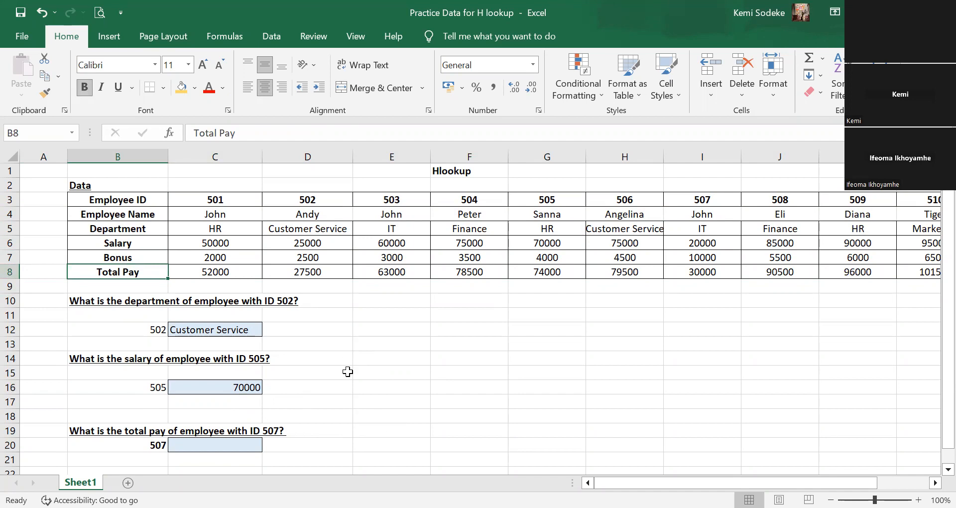
Undo the clearing of the total pay answer cell C20 to restore its HLOOKUP formula.
{"action": "left_click", "coordinate": [240, 438]}
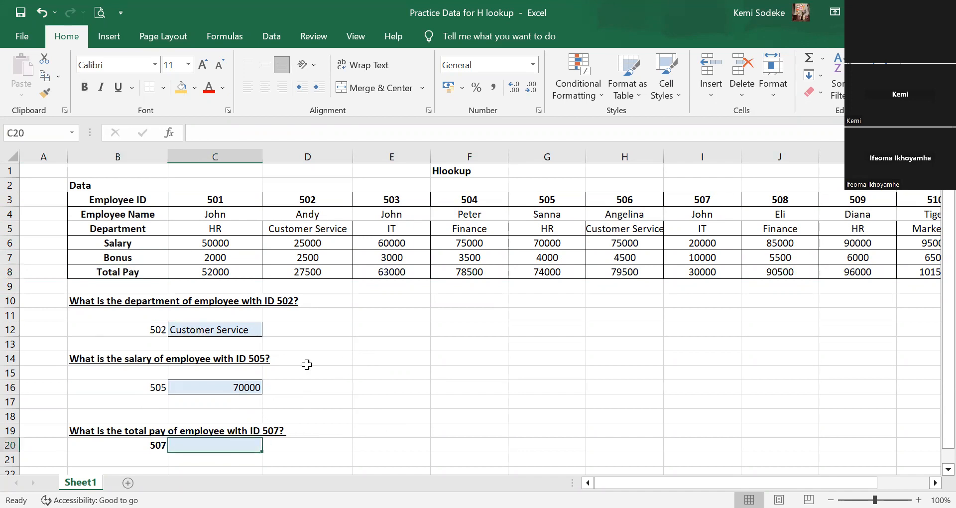
{"action": "left_click", "coordinate": [41, 16]}
{"action": "left_click", "coordinate": [350, 363]}
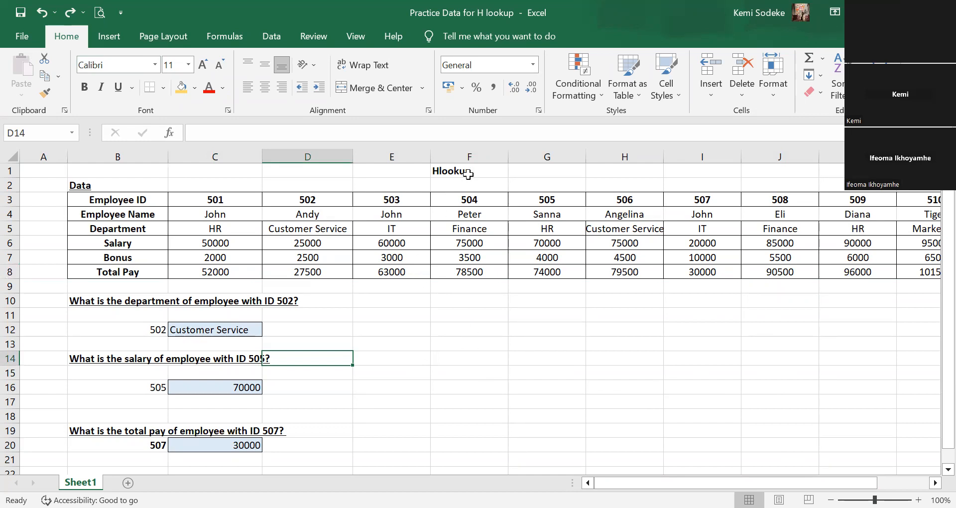
{"action": "left_click", "coordinate": [543, 172]}
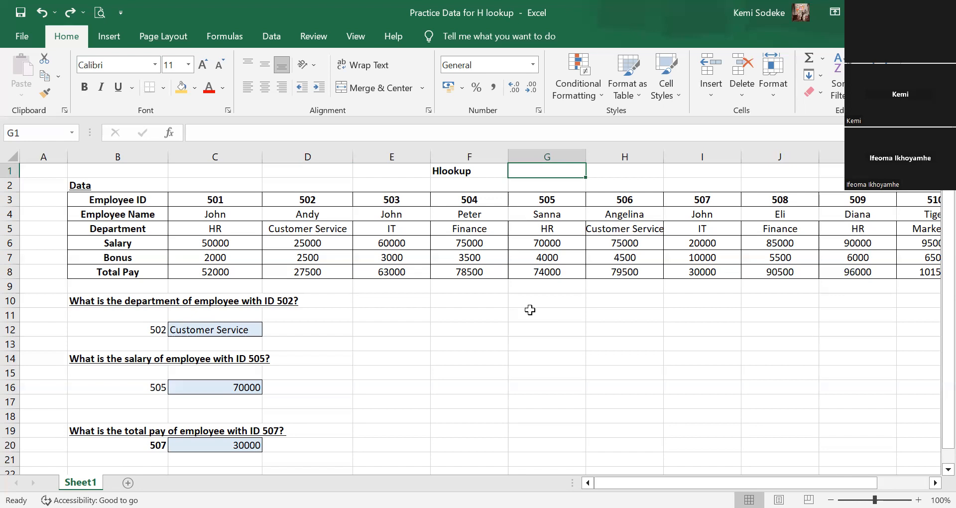
{"action": "left_click", "coordinate": [416, 325]}
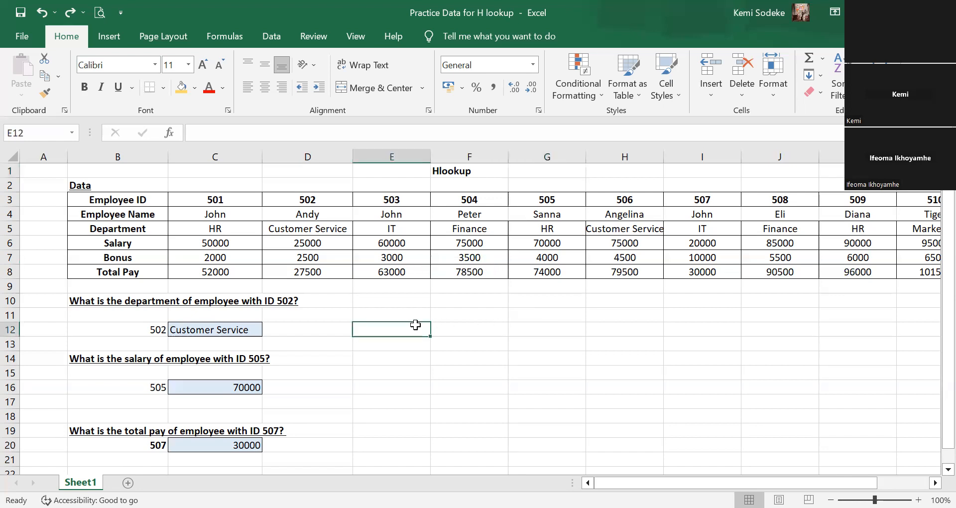
{"action": "scroll", "coordinate": [583, 347], "scroll_direction": "down", "scroll_amount": 1}
{"action": "scroll", "coordinate": [578, 348], "scroll_direction": "up", "scroll_amount": 1}
{"action": "left_click", "coordinate": [639, 371]}
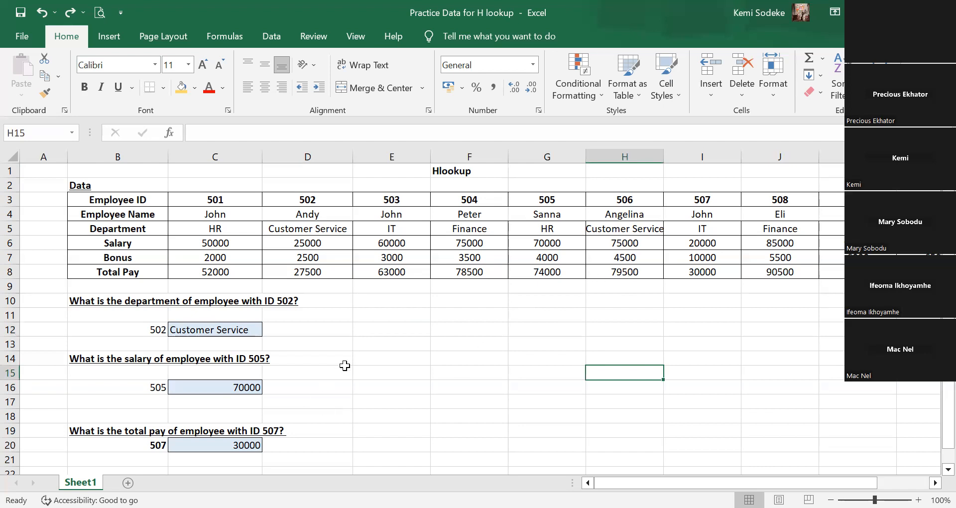
{"action": "left_click", "coordinate": [373, 373]}
{"action": "scroll", "coordinate": [468, 374], "scroll_direction": "down", "scroll_amount": 1}
{"action": "scroll", "coordinate": [473, 368], "scroll_direction": "up", "scroll_amount": 1}
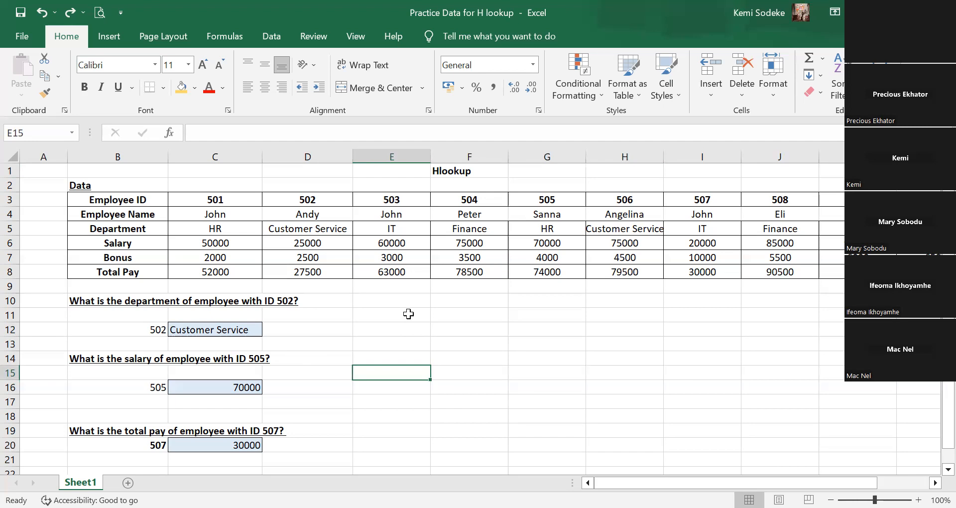
{"action": "left_click", "coordinate": [455, 357]}
{"action": "scroll", "coordinate": [503, 381], "scroll_direction": "down", "scroll_amount": 2}
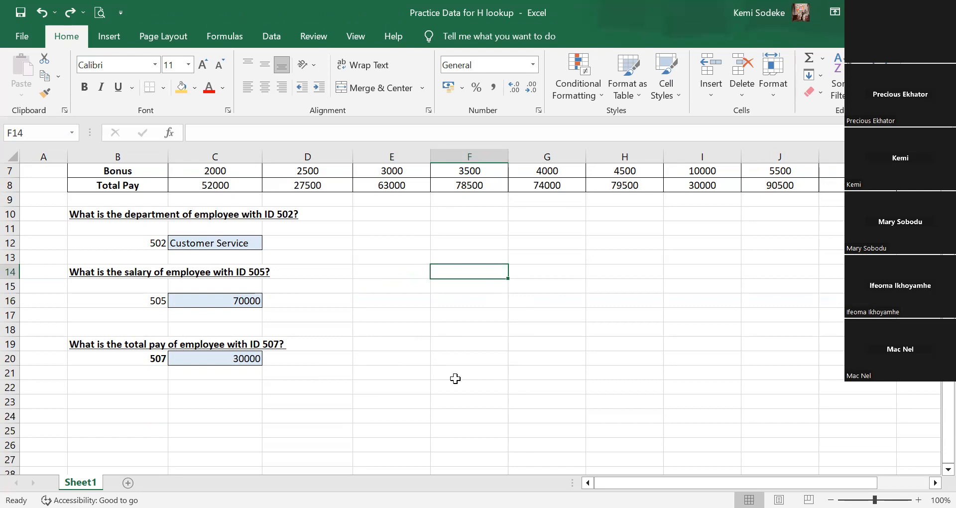
{"action": "left_click", "coordinate": [435, 344]}
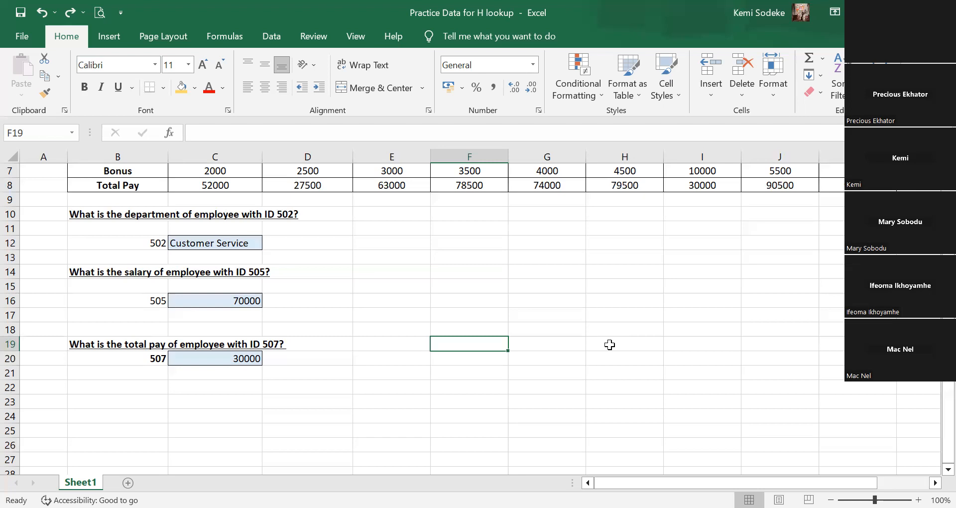
{"action": "key", "text": "Up"}
{"action": "key", "text": "Up"}
{"action": "key", "text": "Up"}
{"action": "key", "text": "Up"}
{"action": "key", "text": "Up"}
{"action": "scroll", "coordinate": [516, 338], "scroll_direction": "up", "scroll_amount": 2}
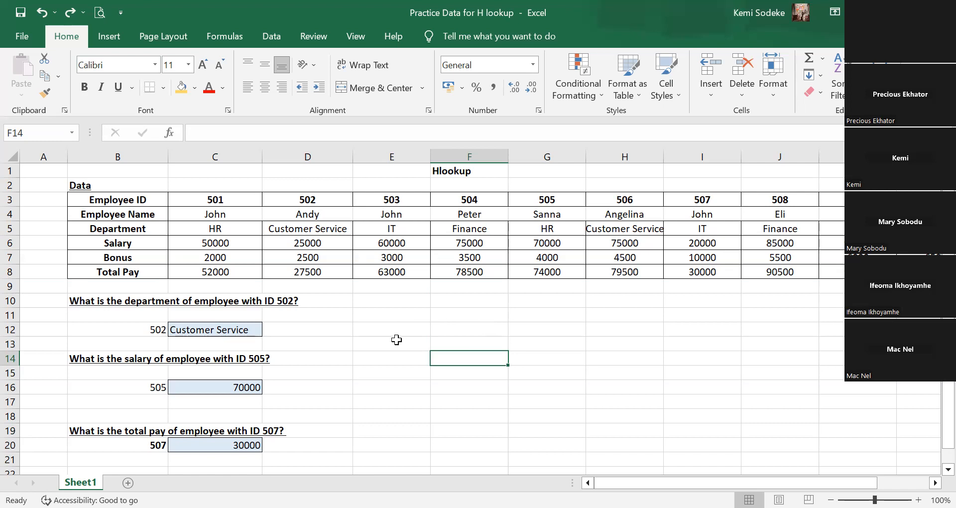
{"action": "left_click", "coordinate": [370, 407]}
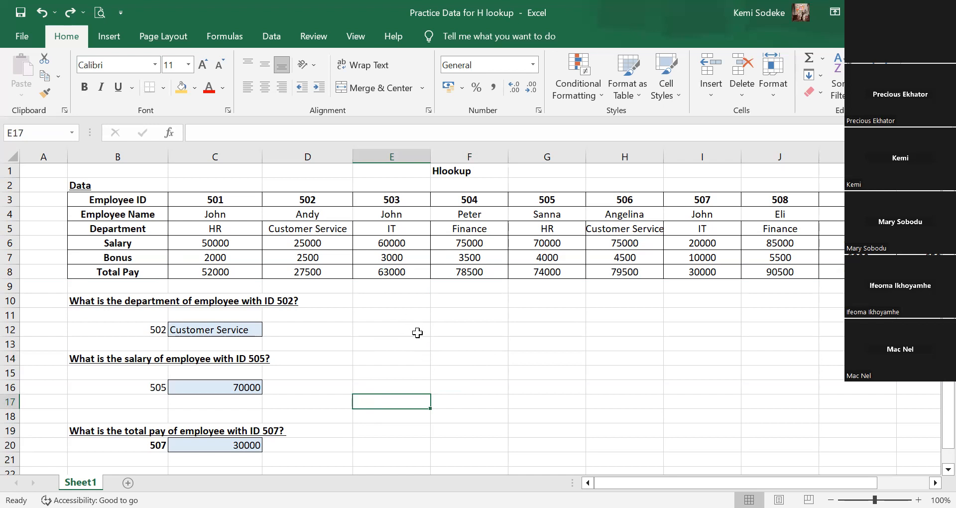
{"action": "left_click", "coordinate": [392, 304]}
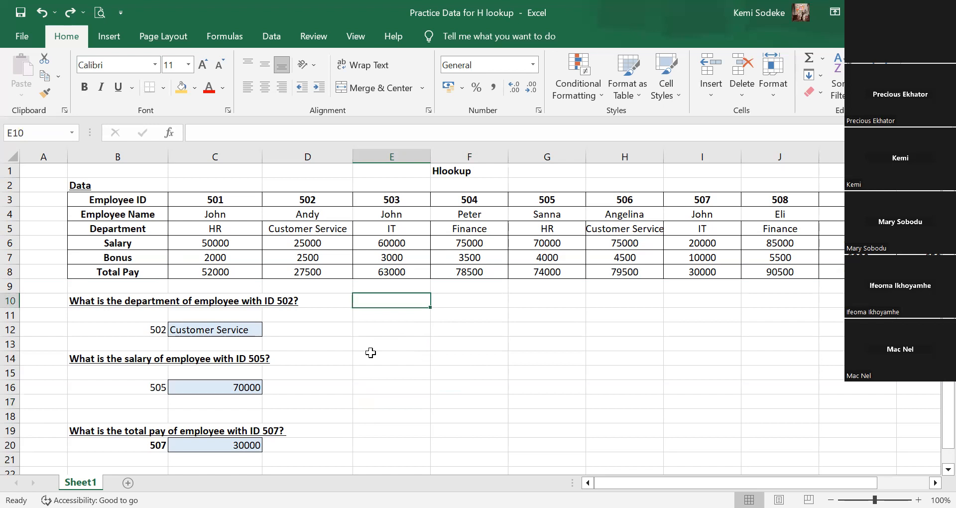
Review the HLOOKUP formula in C20 with its lookup value and table array references highlighted.
{"action": "left_click", "coordinate": [219, 448]}
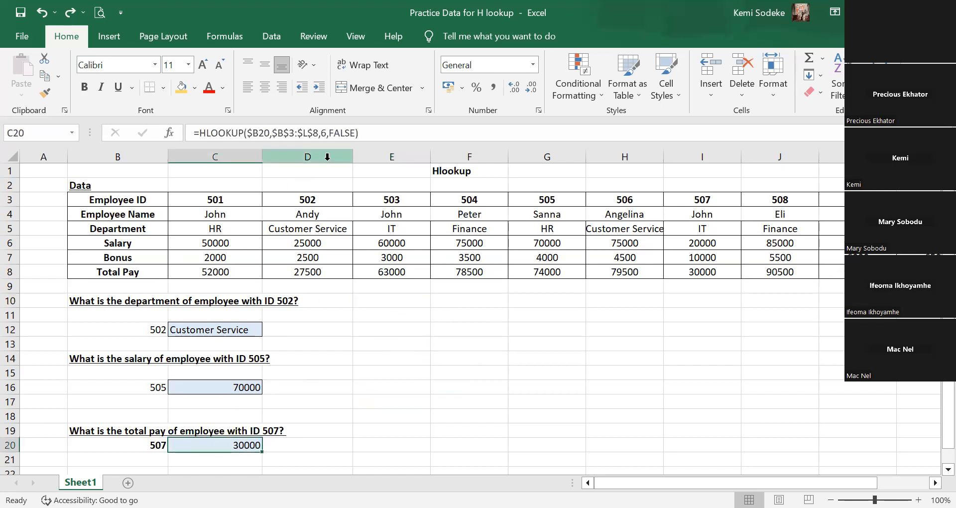
{"action": "left_click", "coordinate": [377, 132]}
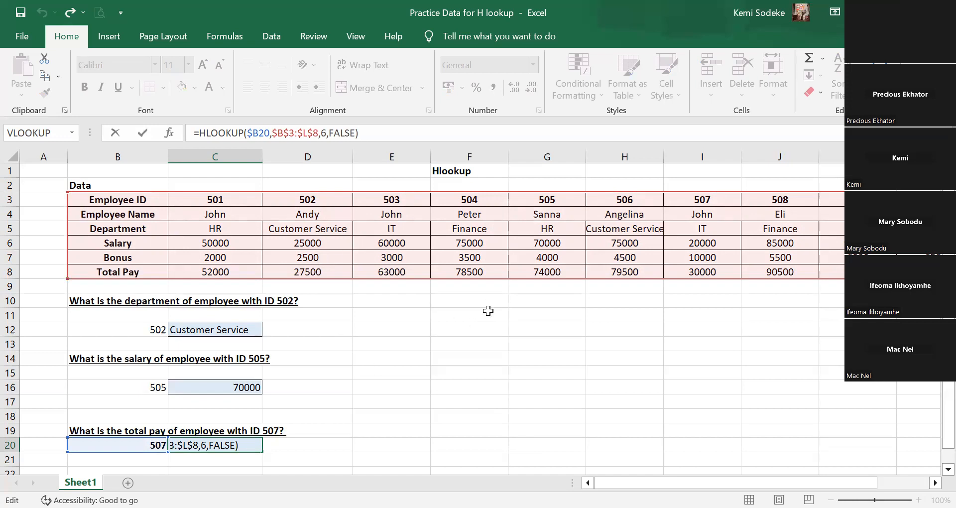
{"action": "left_click", "coordinate": [456, 327]}
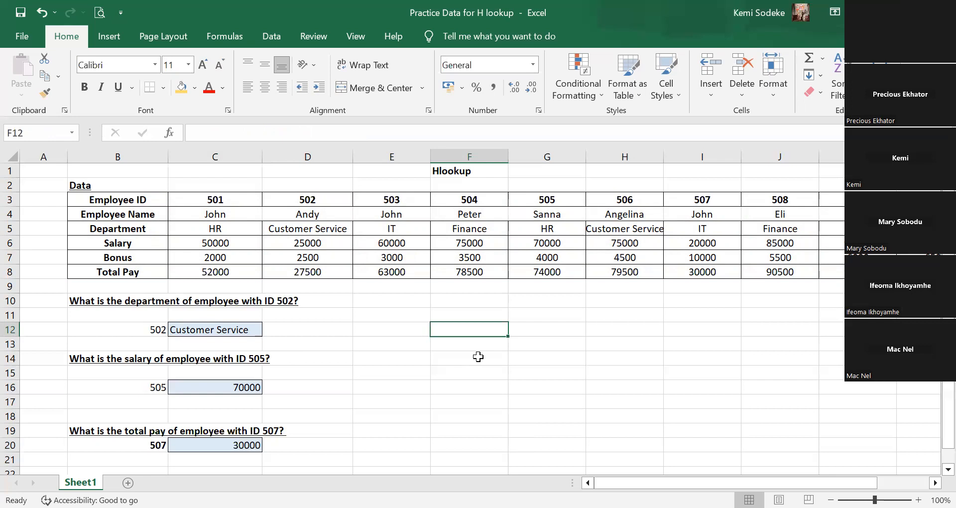
{"action": "left_click", "coordinate": [321, 132]}
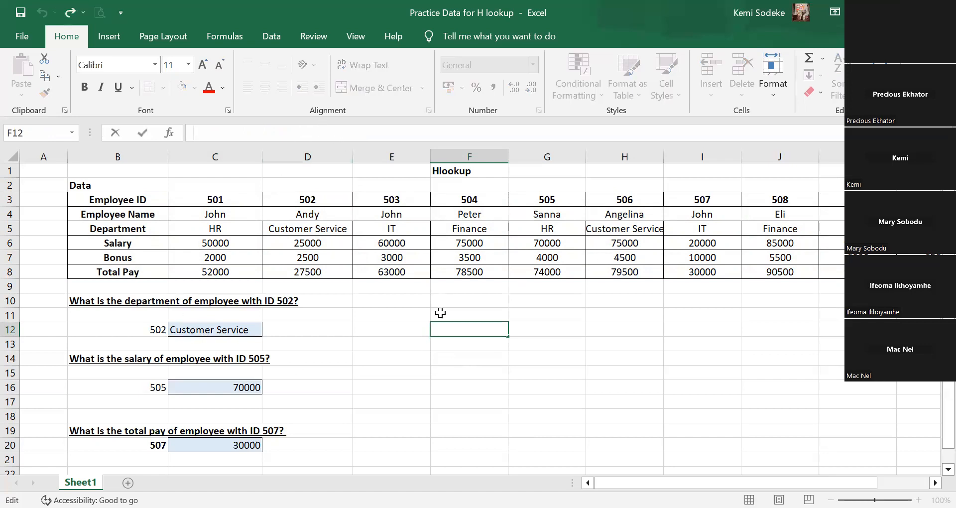
{"action": "left_click", "coordinate": [475, 390]}
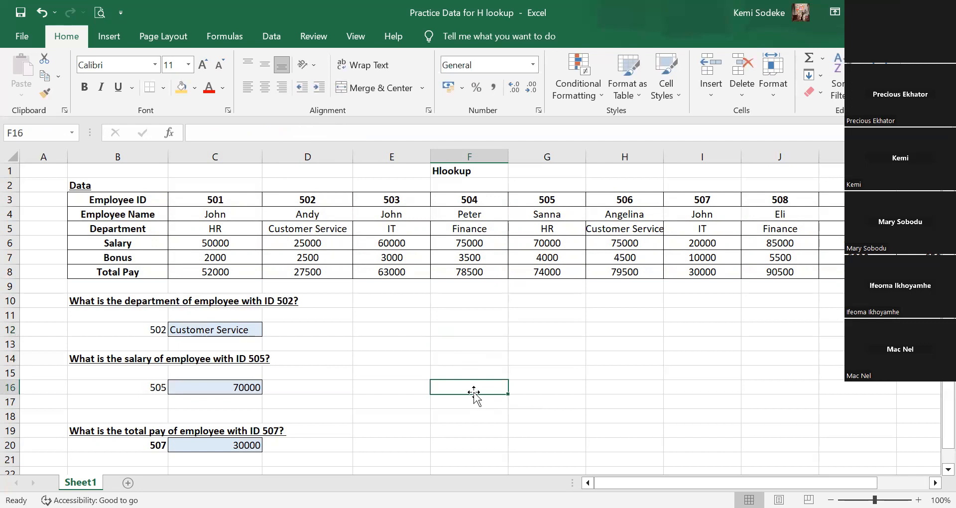
{"action": "left_click", "coordinate": [487, 331]}
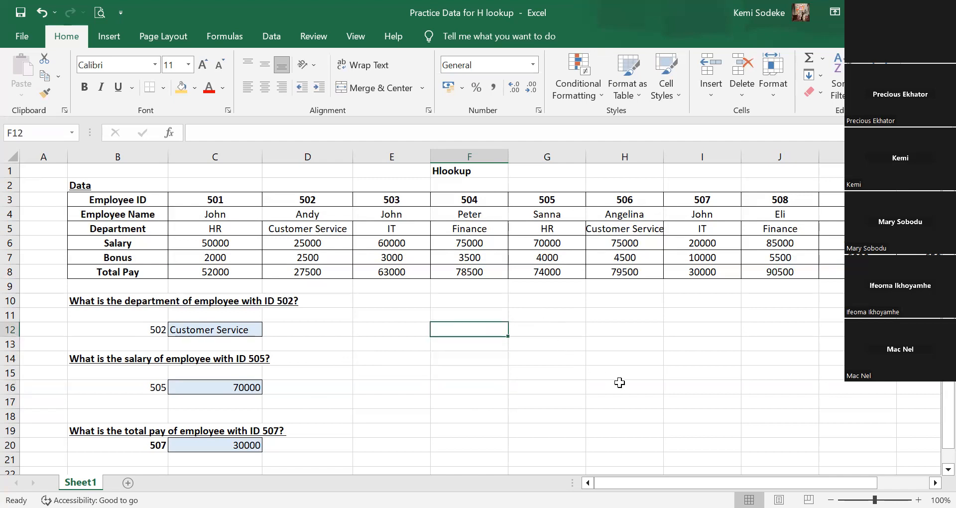
Set the row index number in the C16 salary HLOOKUP formula to 8, beyond the table's rows.
{"action": "left_click", "coordinate": [219, 386]}
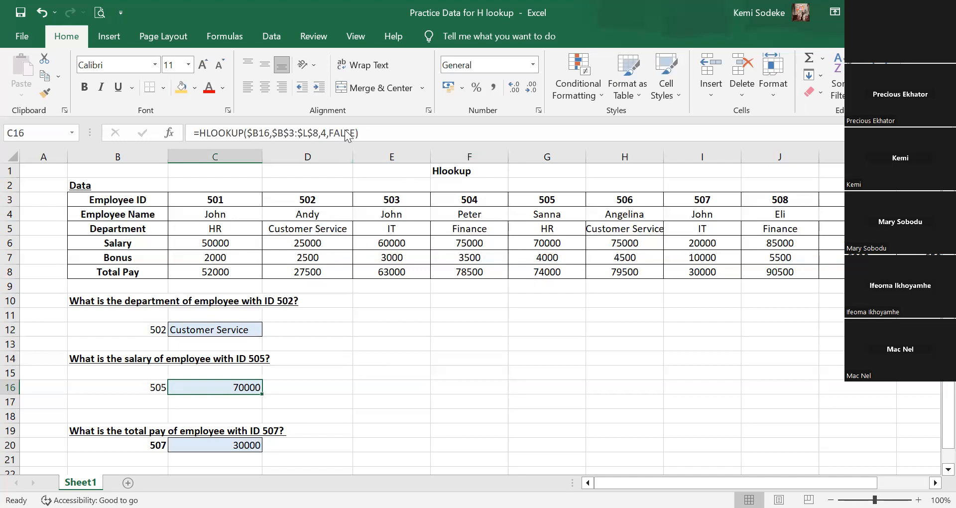
{"action": "left_click", "coordinate": [378, 133]}
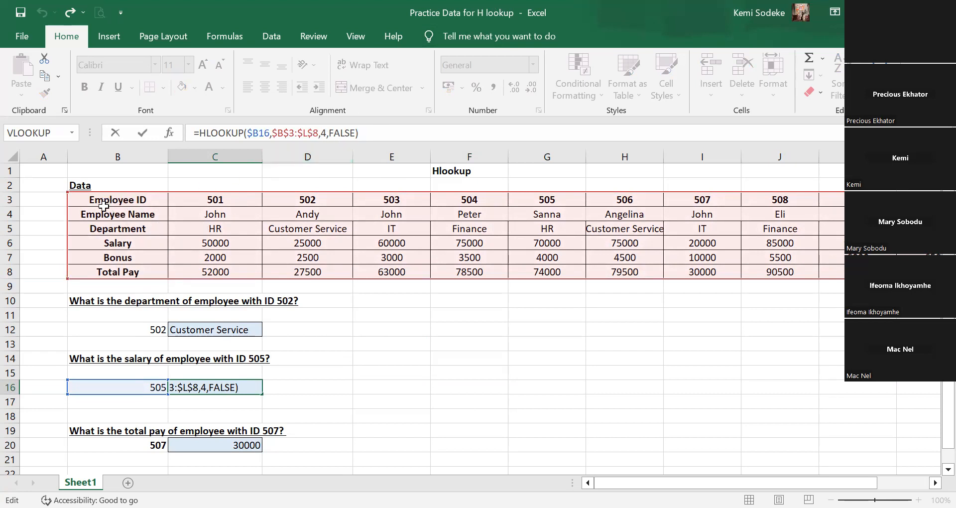
{"action": "left_click", "coordinate": [324, 131]}
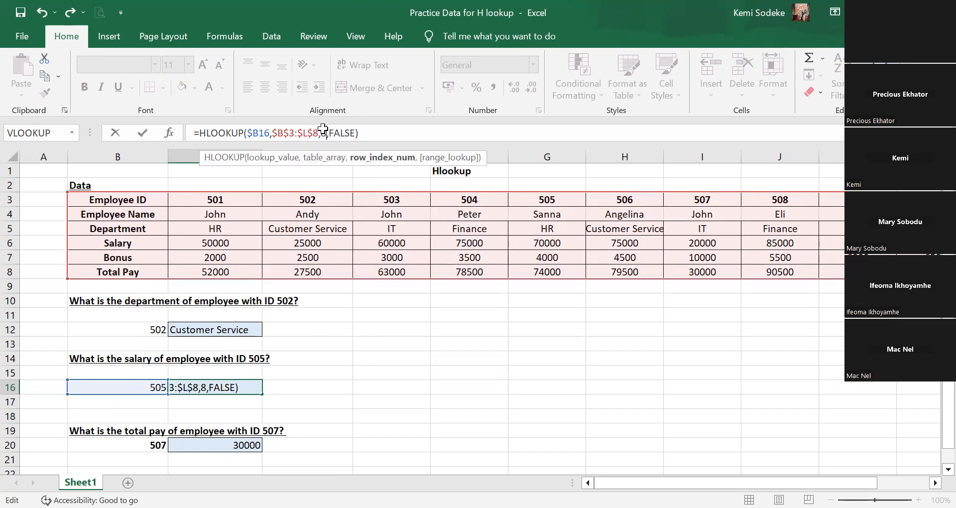
{"action": "key", "text": "Return"}
{"action": "left_click", "coordinate": [218, 389]}
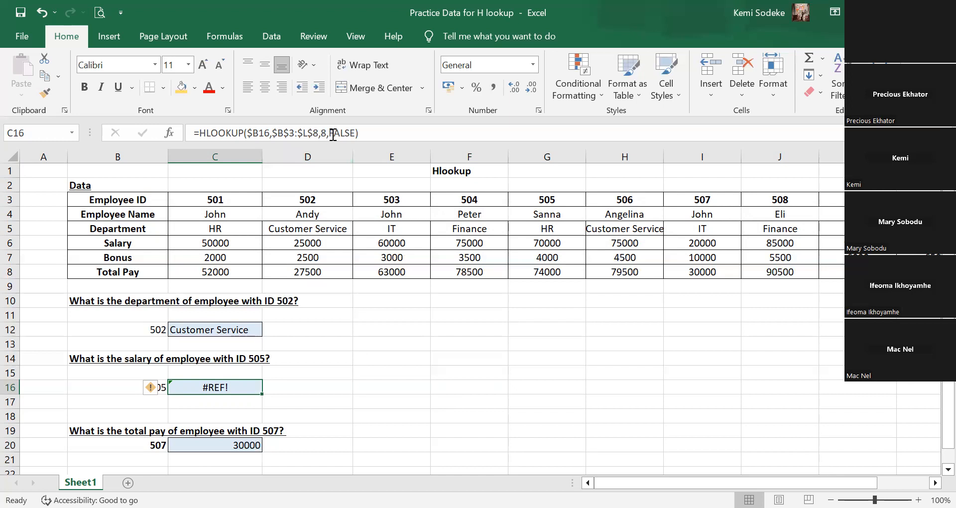
{"action": "left_click", "coordinate": [387, 386]}
Wrap the C16 HLOOKUP formula in IFERROR with a fallback value of 0.
{"action": "left_click", "coordinate": [212, 386]}
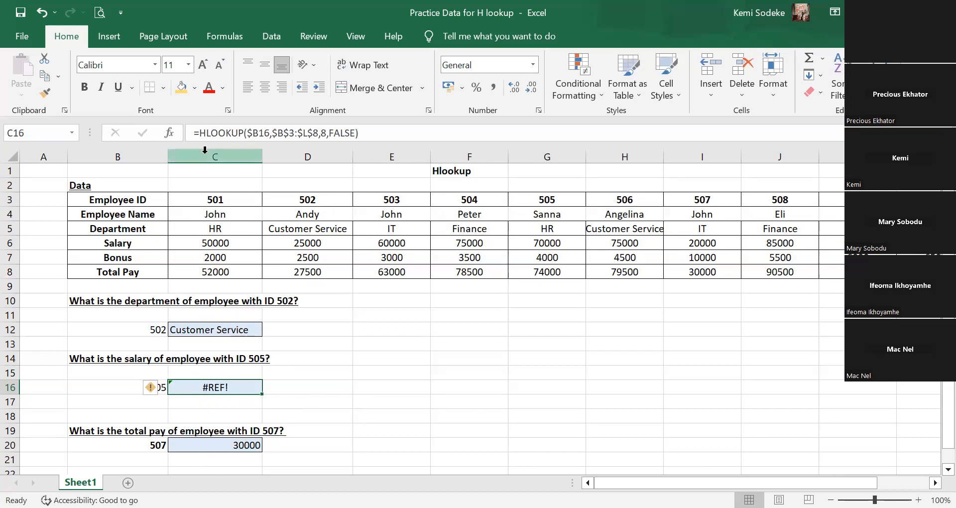
{"action": "left_click", "coordinate": [200, 131]}
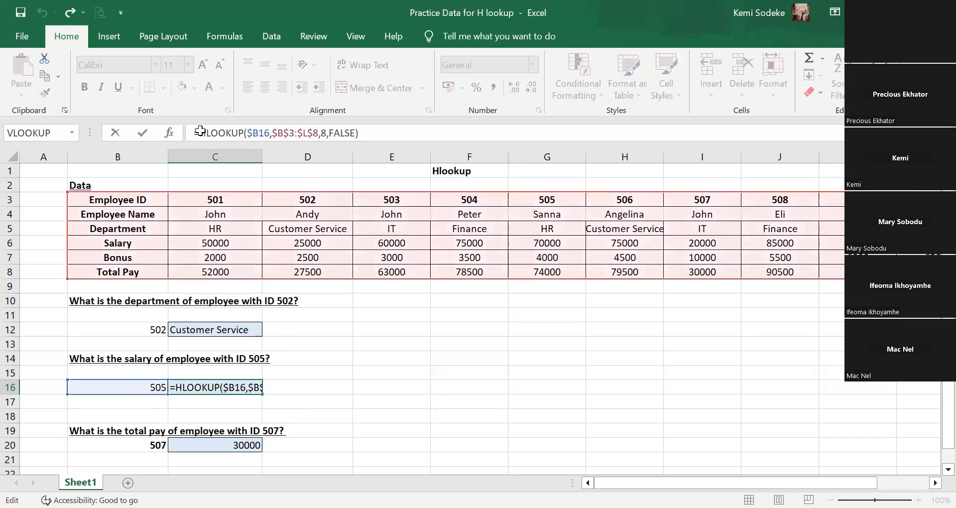
{"action": "type", "text": "iferror"}
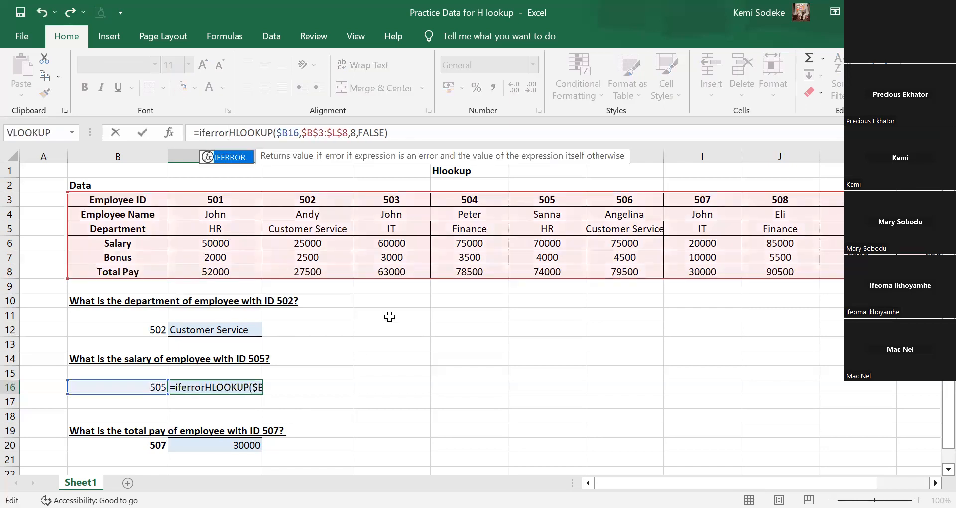
{"action": "type", "text": "("}
{"action": "left_click", "coordinate": [444, 133]}
{"action": "type", "text": ",0)"}
{"action": "key", "text": "Return"}
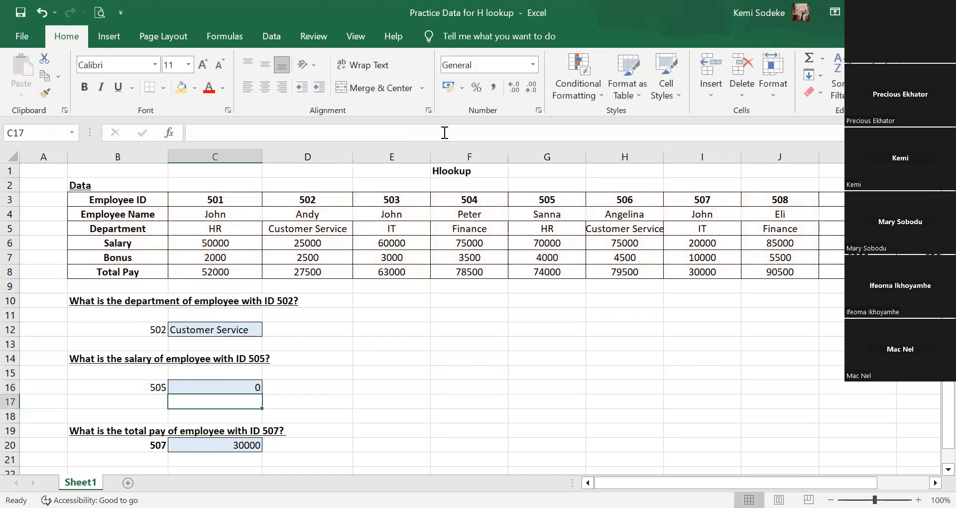
{"action": "left_click", "coordinate": [241, 384]}
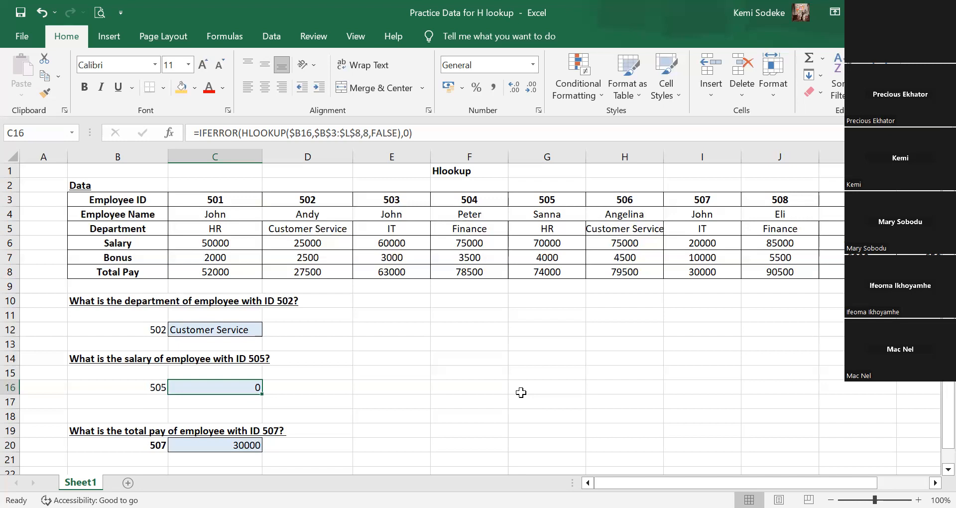
Set the row index number in the C16 IFERROR-wrapped HLOOKUP formula to 6.
{"action": "left_click", "coordinate": [394, 372]}
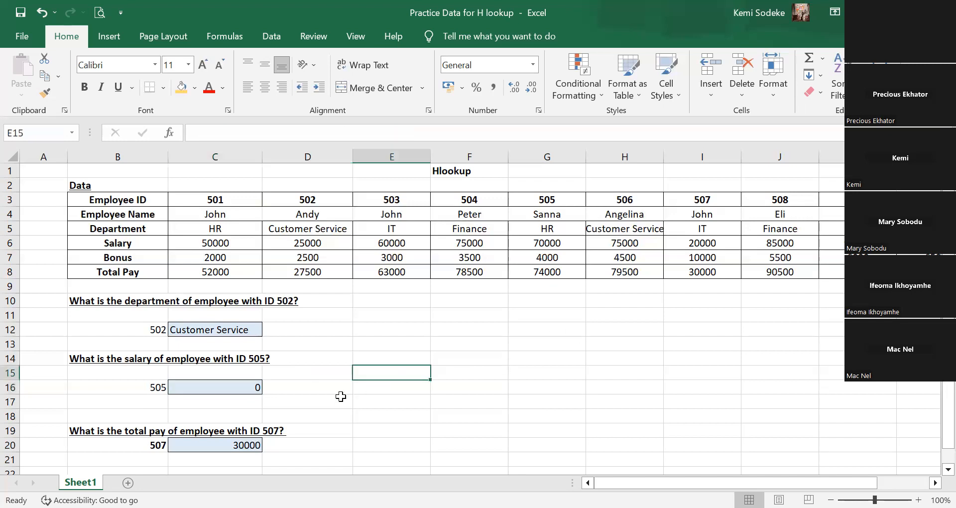
{"action": "left_click", "coordinate": [254, 387]}
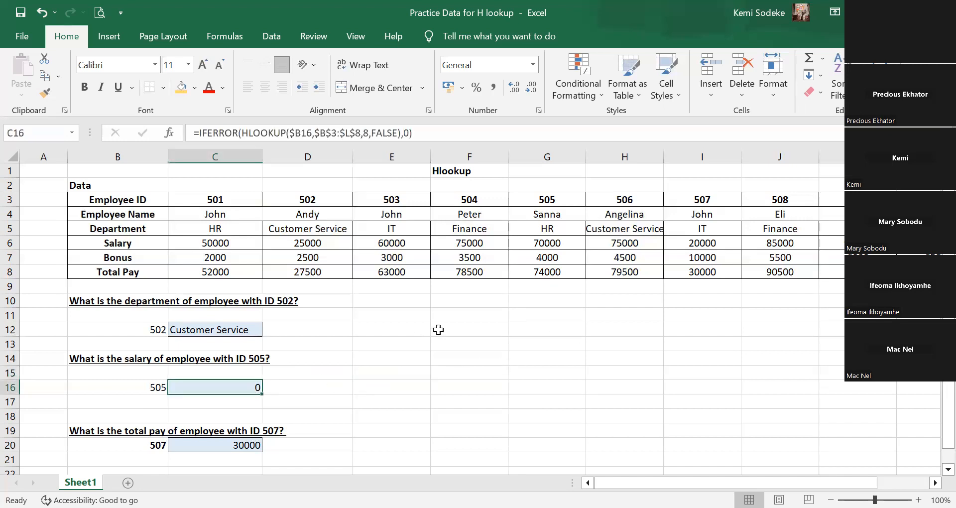
{"action": "left_click", "coordinate": [366, 131]}
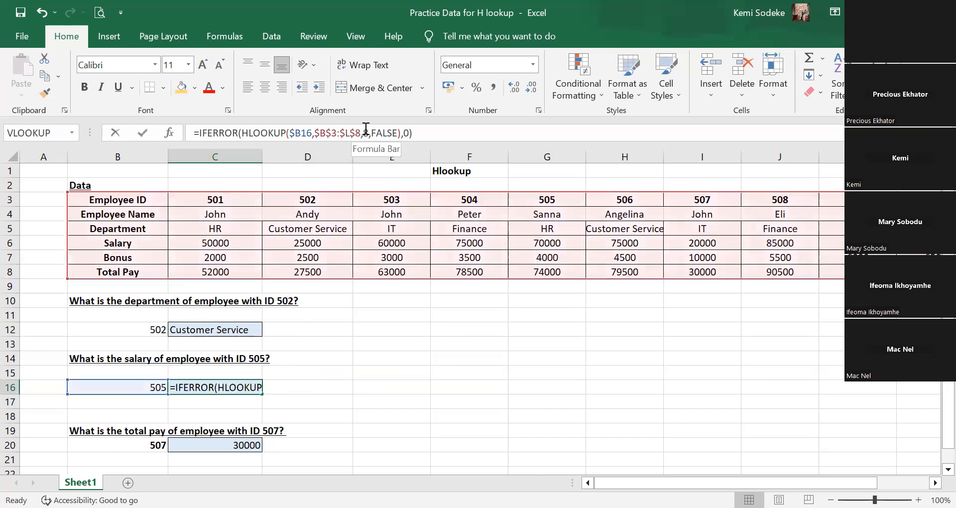
{"action": "key", "text": "BackSpace"}
{"action": "type", "text": "6"}
{"action": "key", "text": "Return"}
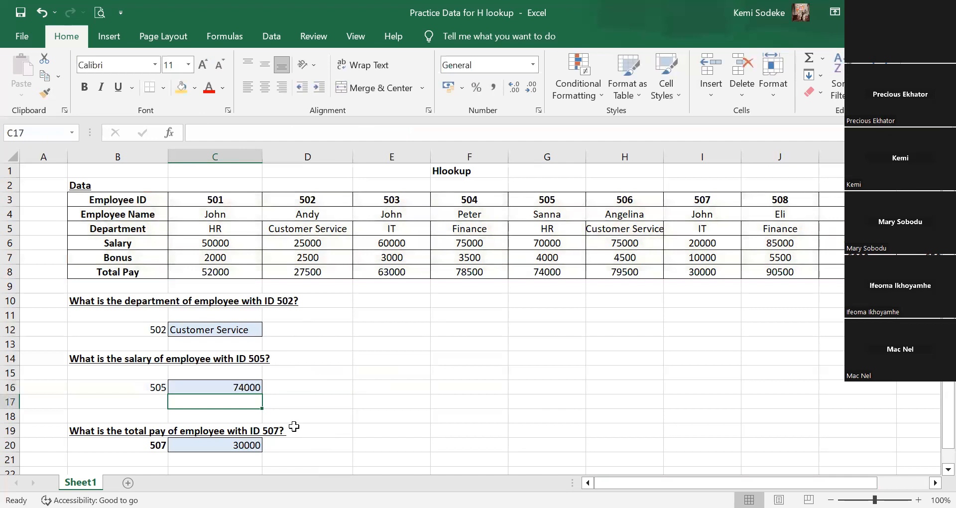
Set the row index number in the C16 IFERROR-wrapped HLOOKUP formula to 4 to look up the salary row.
{"action": "left_click", "coordinate": [242, 386]}
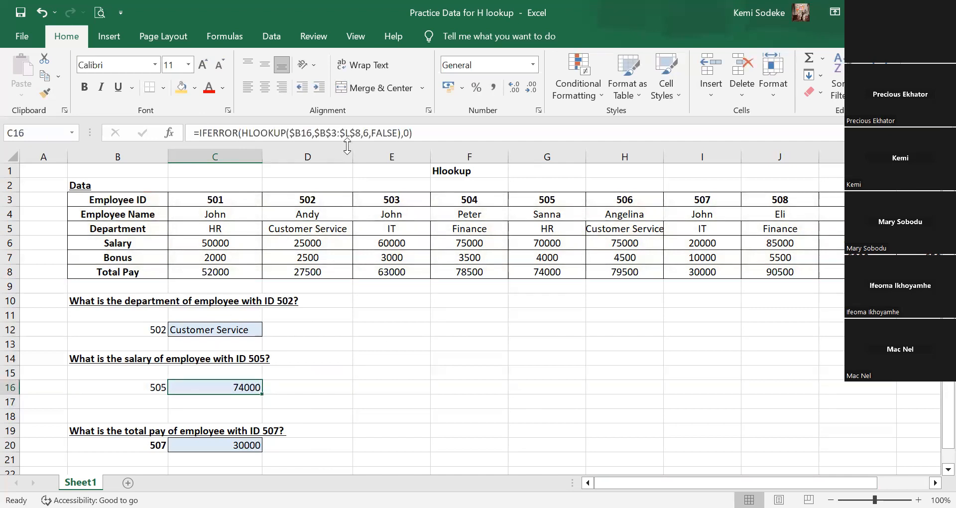
{"action": "double_click", "coordinate": [370, 131]}
{"action": "type", "text": "4"}
{"action": "key", "text": "Return"}
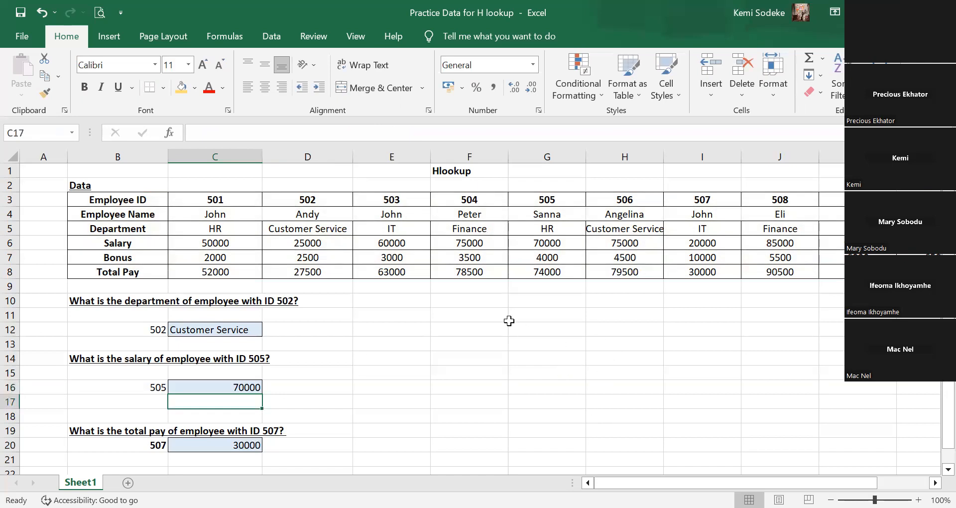
{"action": "left_click", "coordinate": [222, 388]}
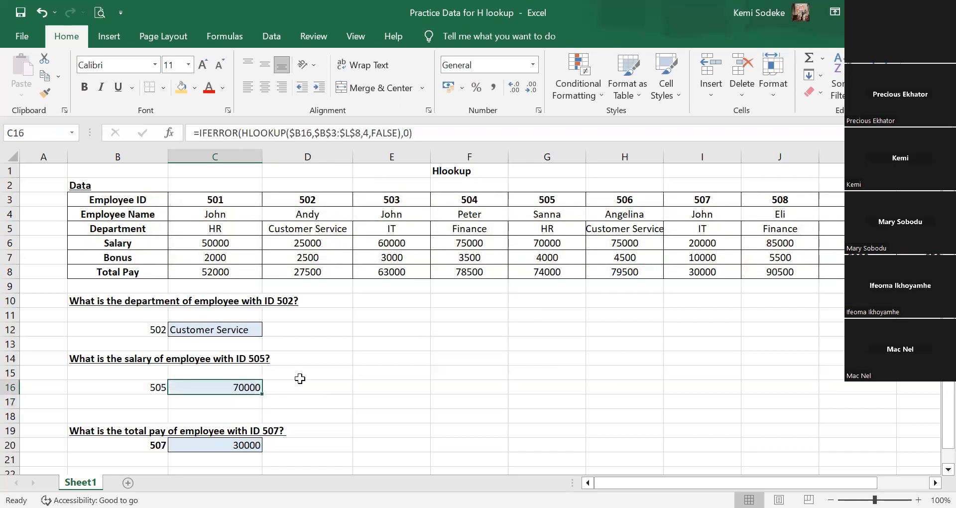
{"action": "left_click", "coordinate": [331, 374]}
{"action": "left_click", "coordinate": [238, 387]}
{"action": "left_click", "coordinate": [314, 390]}
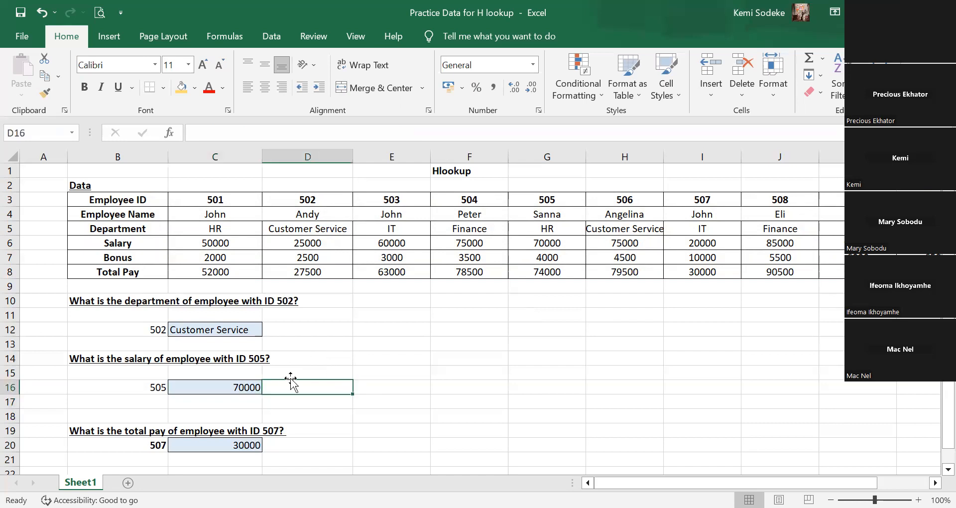
{"action": "scroll", "coordinate": [367, 338], "scroll_direction": "down", "scroll_amount": 1}
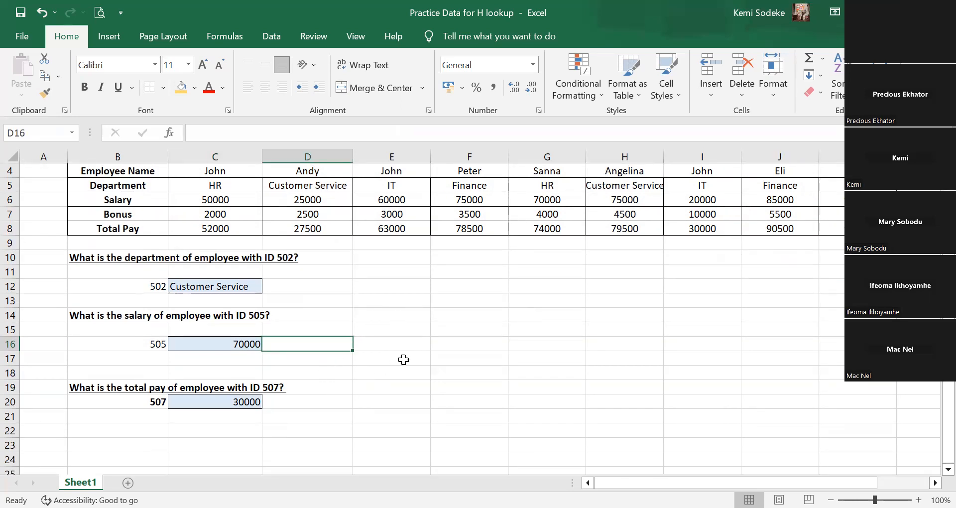
{"action": "left_click", "coordinate": [471, 344]}
{"action": "scroll", "coordinate": [448, 378], "scroll_direction": "up", "scroll_amount": 1}
{"action": "left_click", "coordinate": [197, 380]}
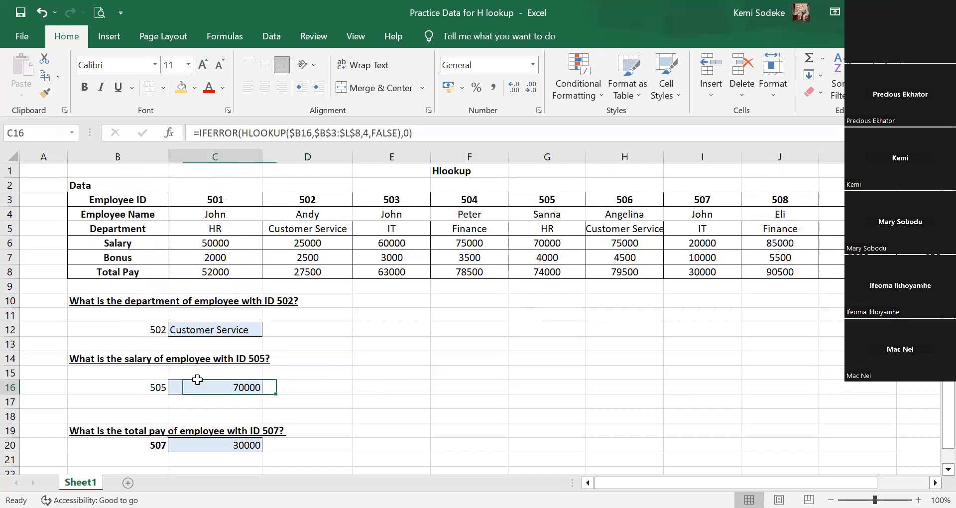
{"action": "left_click", "coordinate": [399, 360]}
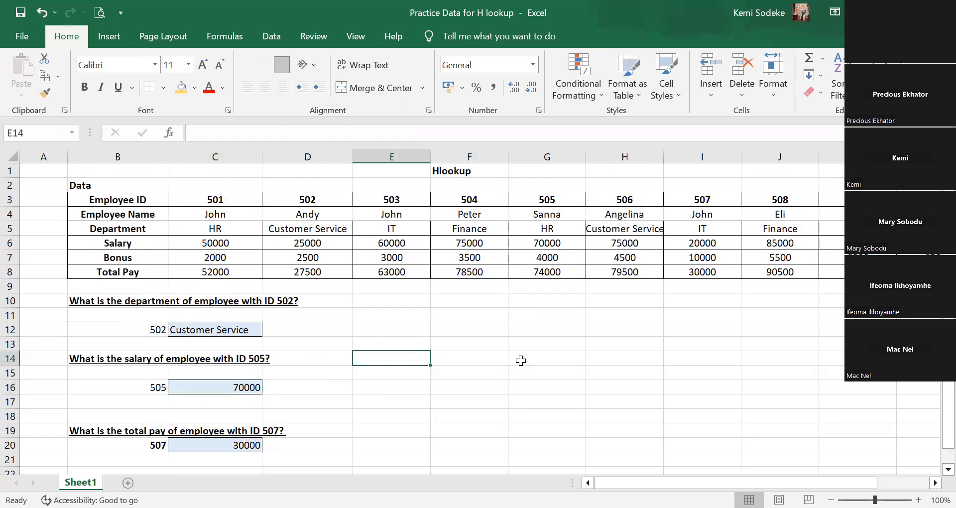
{"action": "scroll", "coordinate": [518, 362], "scroll_direction": "down", "scroll_amount": 3}
{"action": "scroll", "coordinate": [486, 371], "scroll_direction": "up", "scroll_amount": 3}
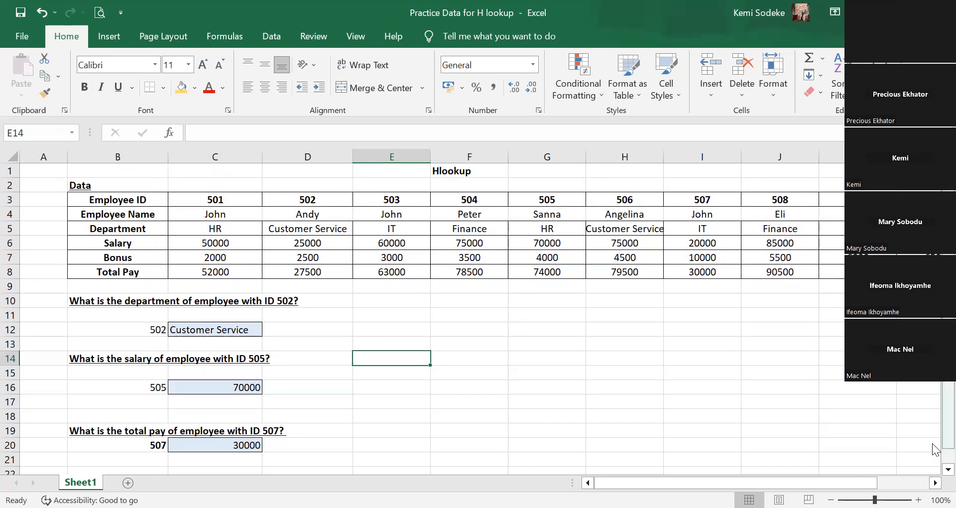
{"action": "scroll", "coordinate": [935, 450], "scroll_direction": "down", "scroll_amount": 1}
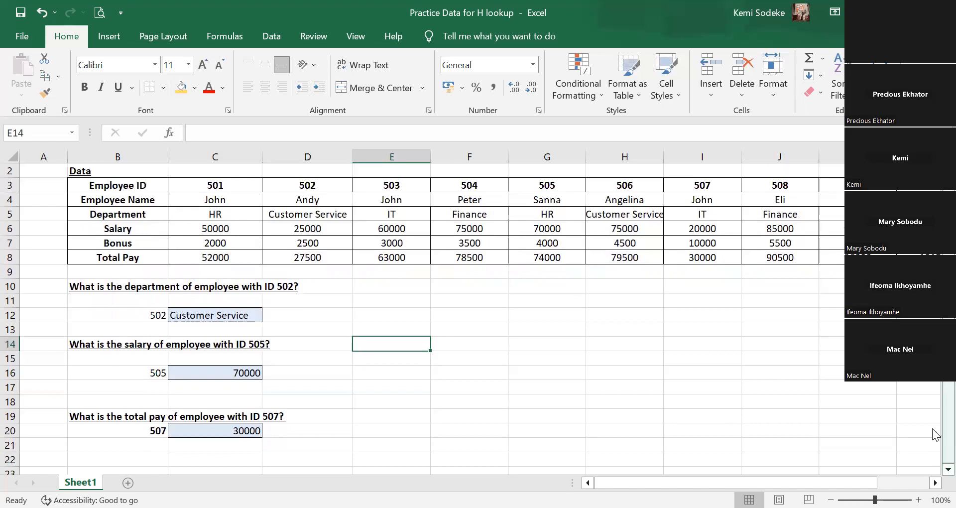
{"action": "scroll", "coordinate": [935, 433], "scroll_direction": "up", "scroll_amount": 1}
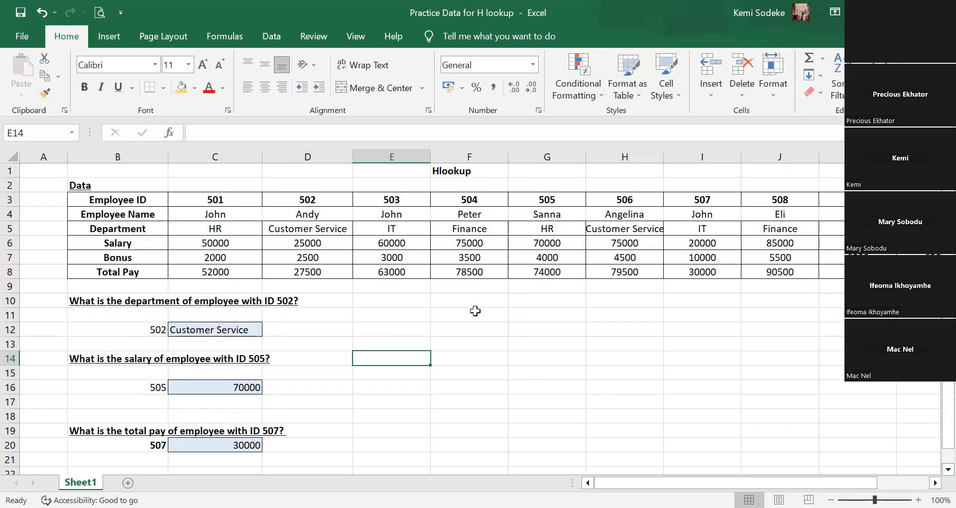